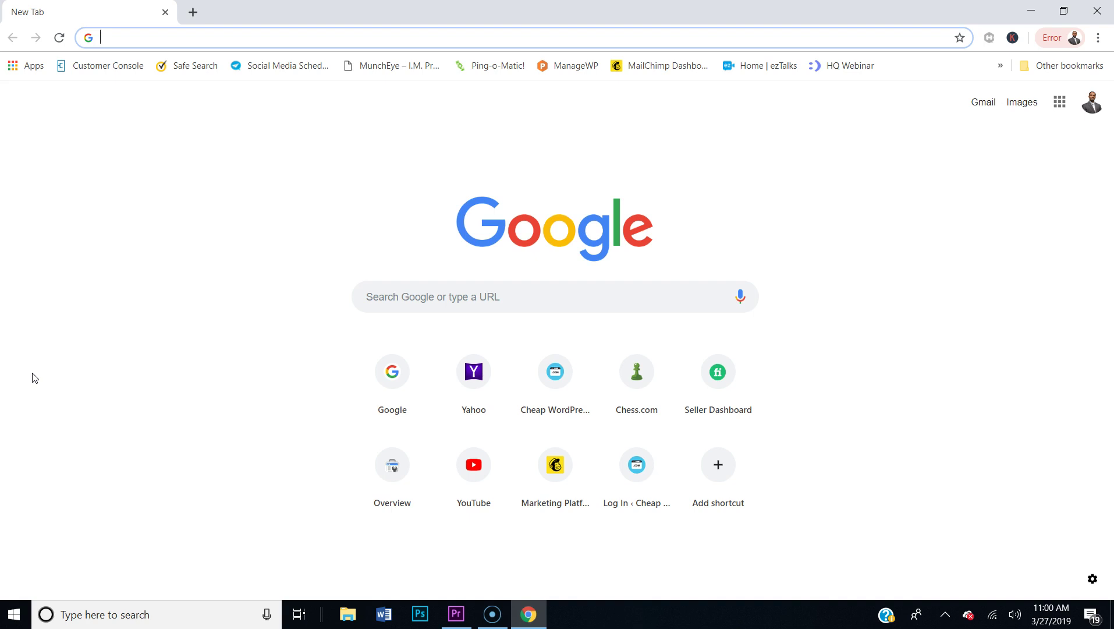
- Open the website domainpricedcheap.com in the browser
click(33, 376)
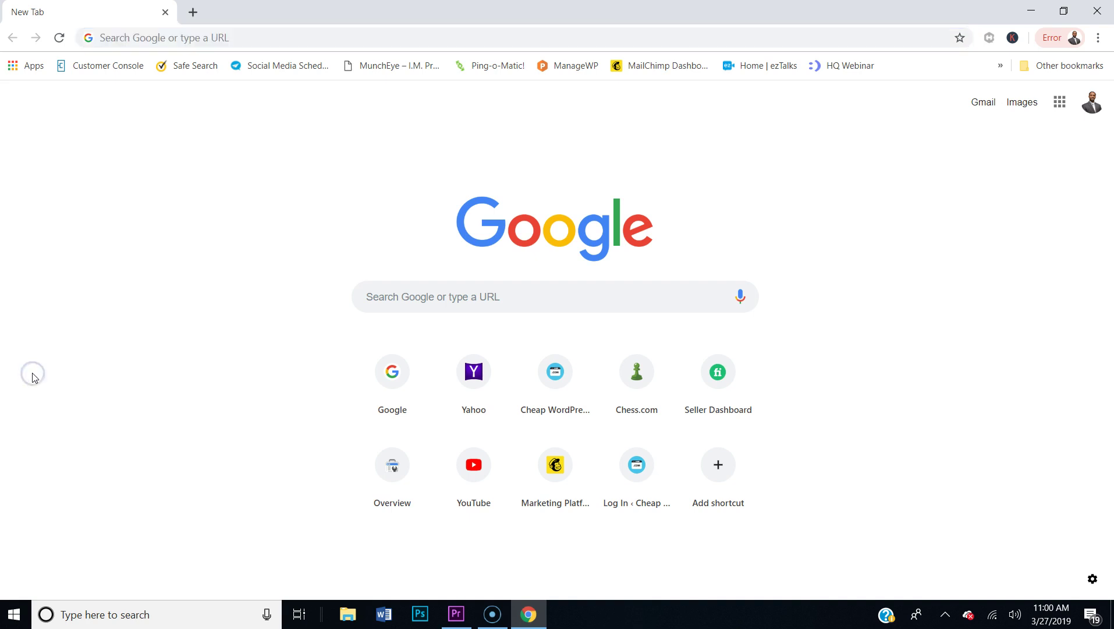
click(231, 38)
text(domainpricedcheap.com)
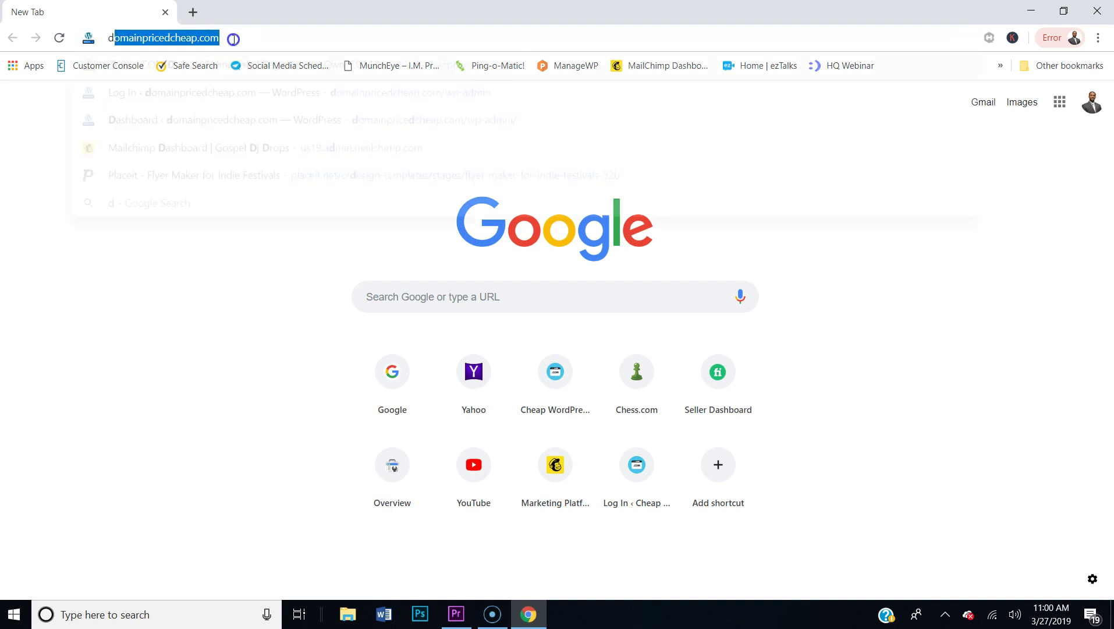
key(Return)
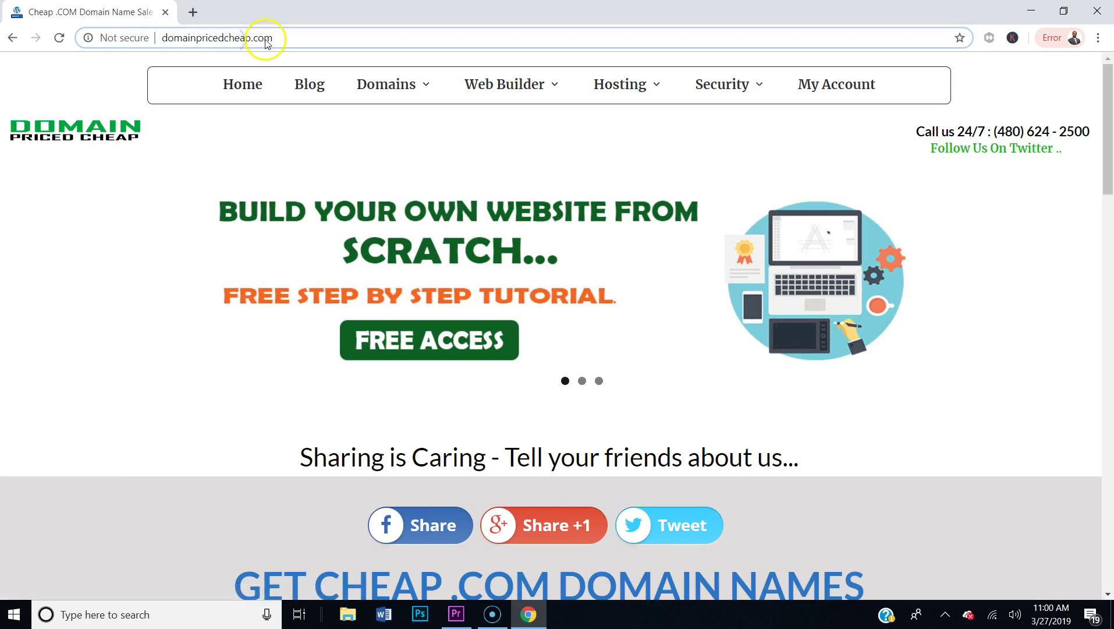
- Try to open the site's admin address, domainpricedcheap.com/wp-admin
click(286, 39)
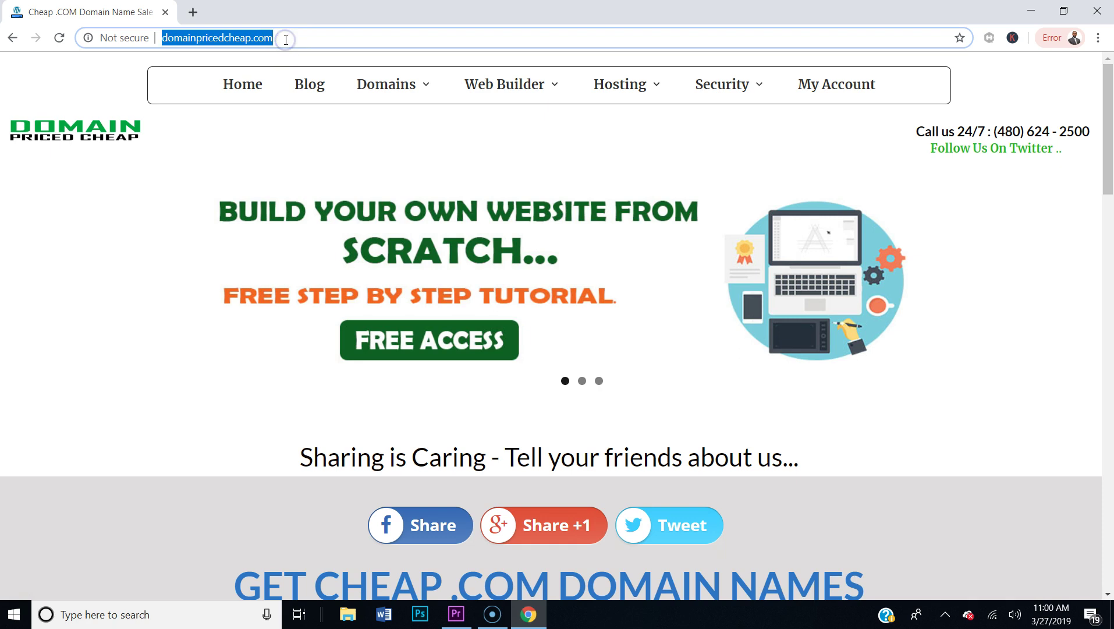
click(285, 40)
text(/wp-admin)
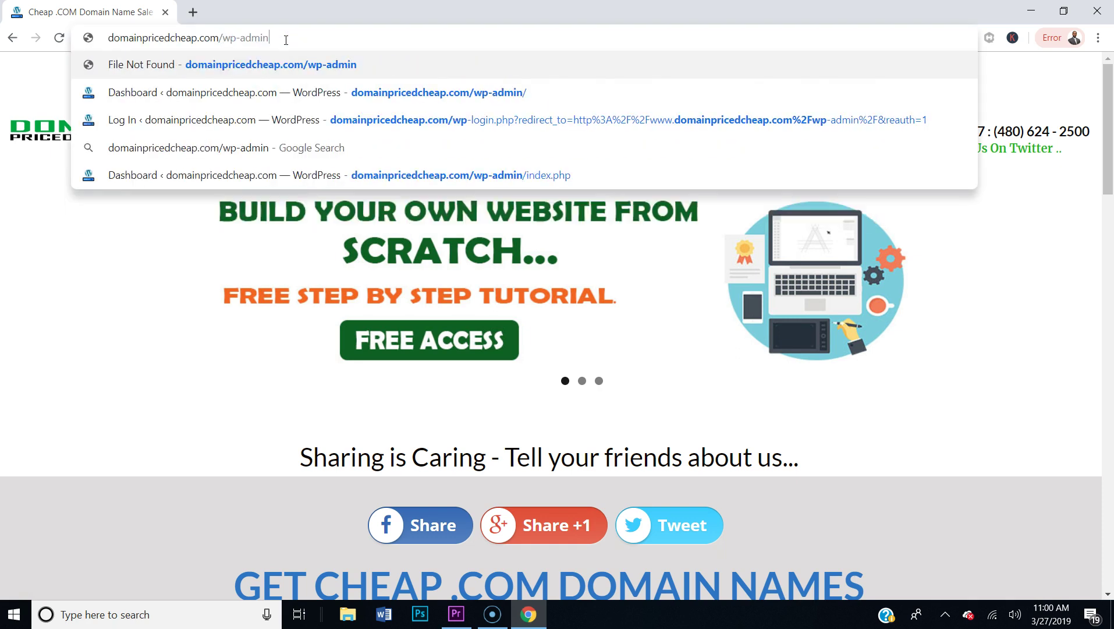
key(Return)
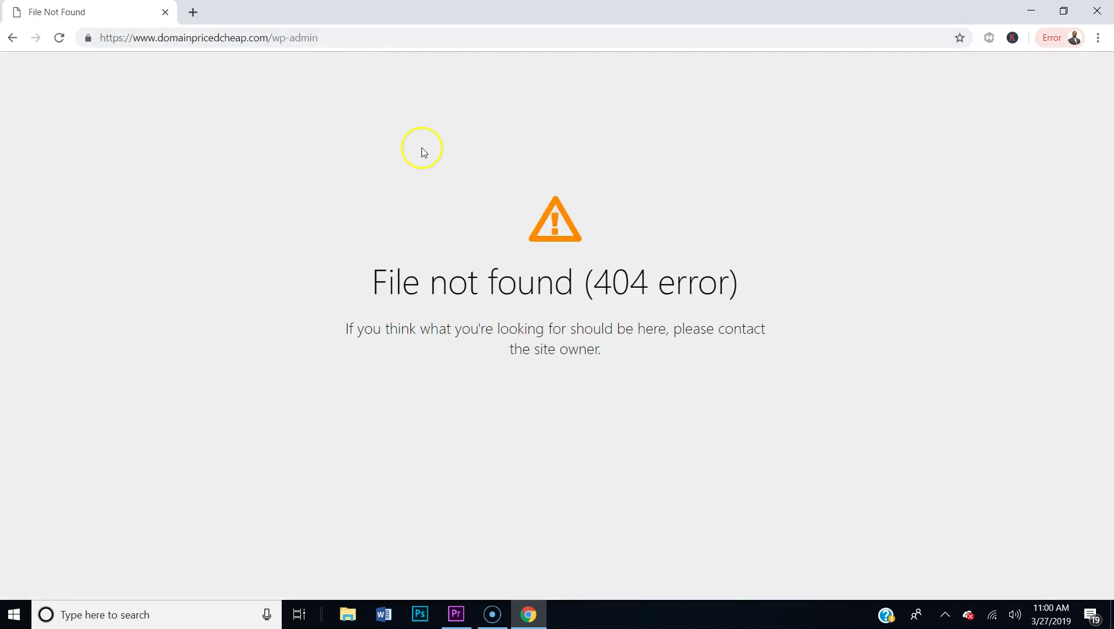
- Load the wp-admin address with http instead of https and log in to WordPress with the prefilled credentials
click(122, 39)
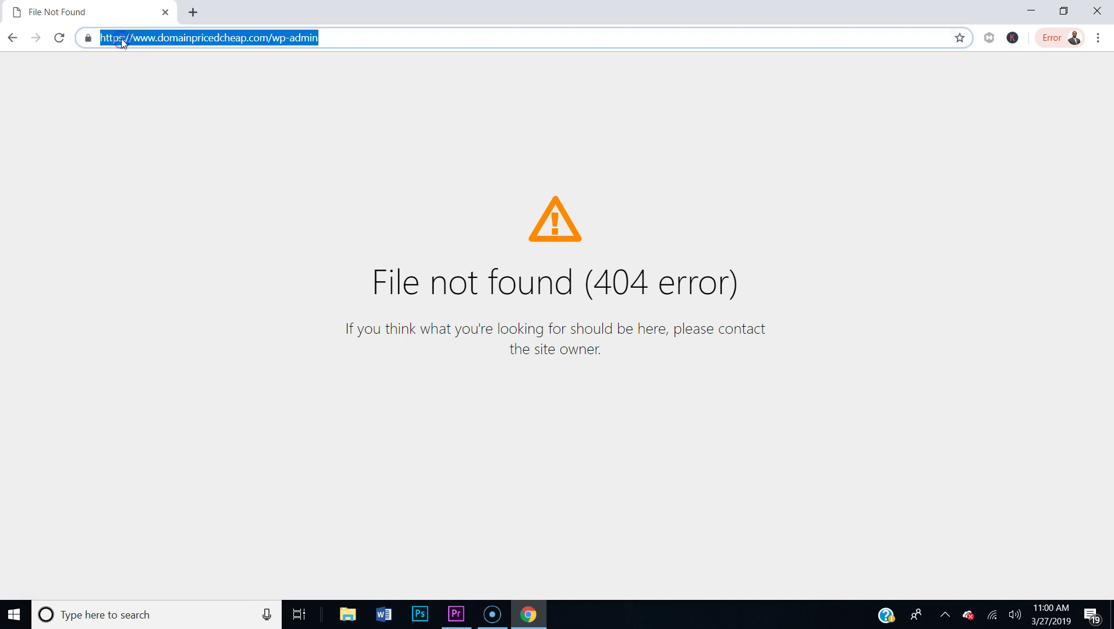
click(121, 39)
key(BackSpace)
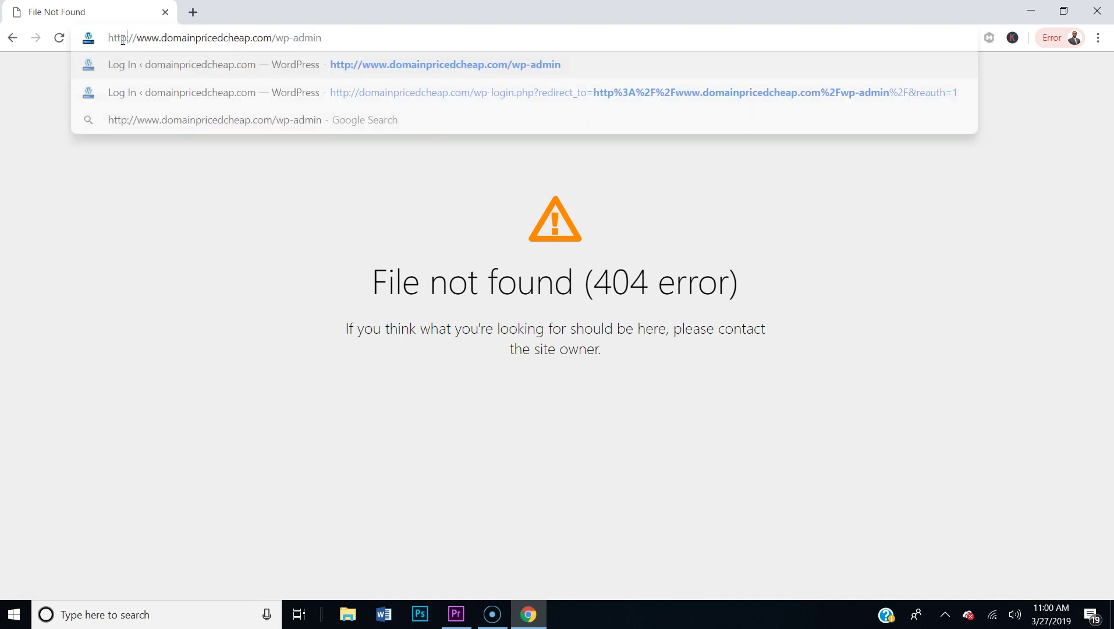
key(Return)
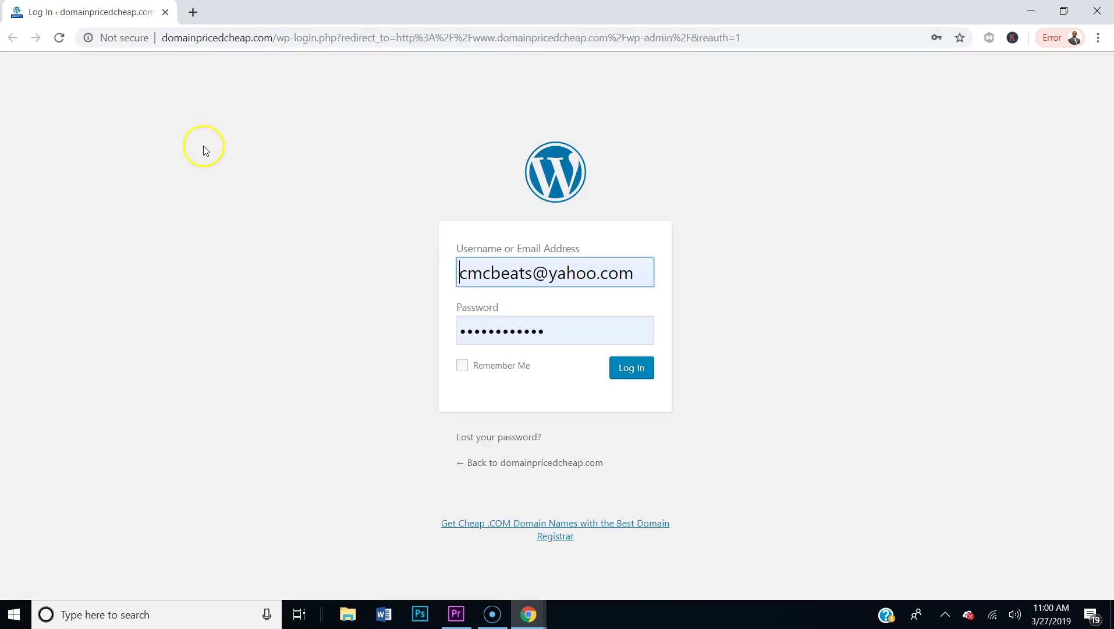
click(633, 367)
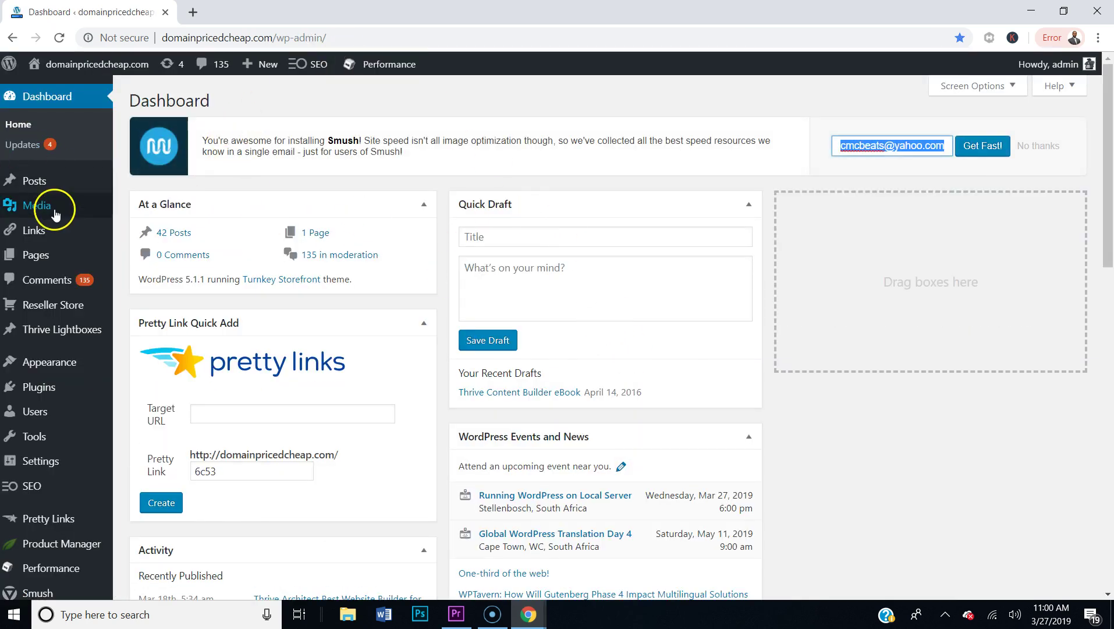
- Add a new page titled "Cheap .COM Domain Names" and save it as a draft
click(40, 255)
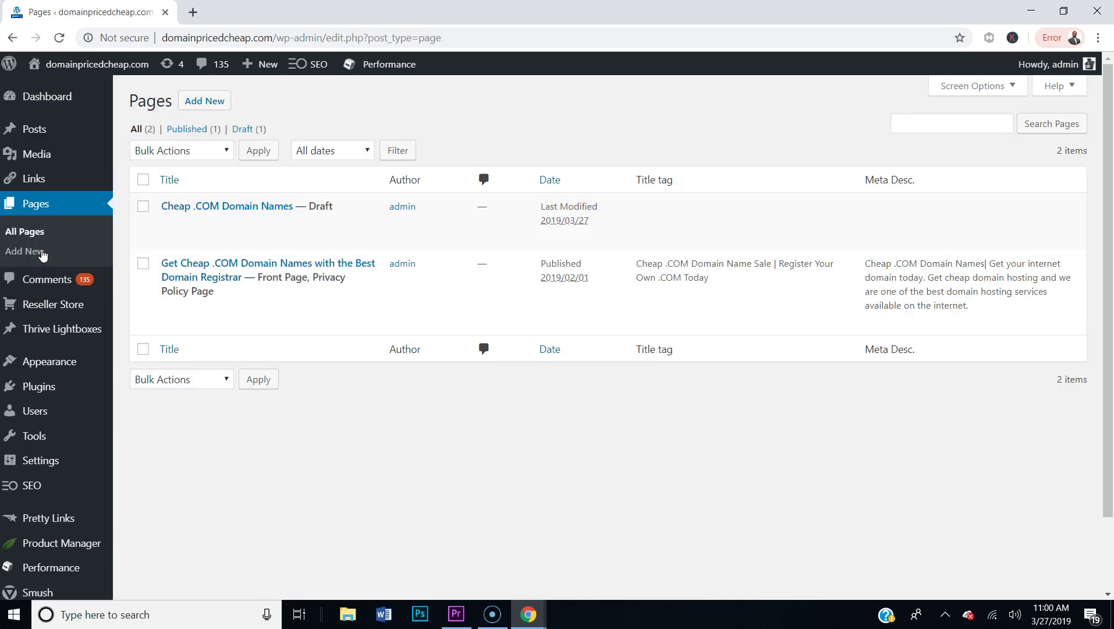
click(198, 104)
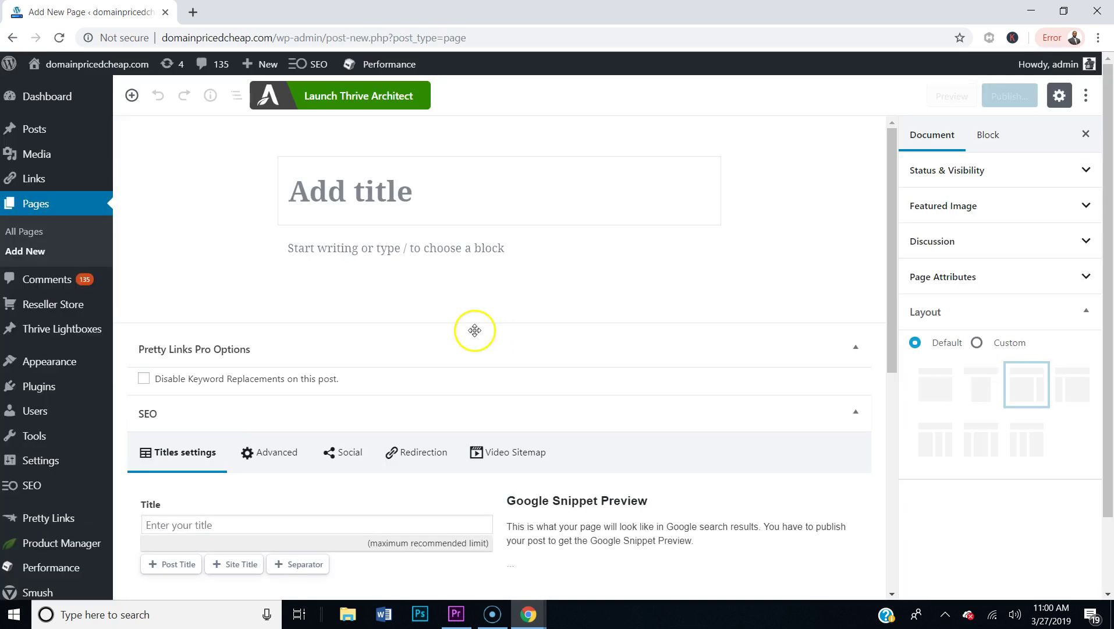
text(B)
key(BackSpace)
text(Cehap)
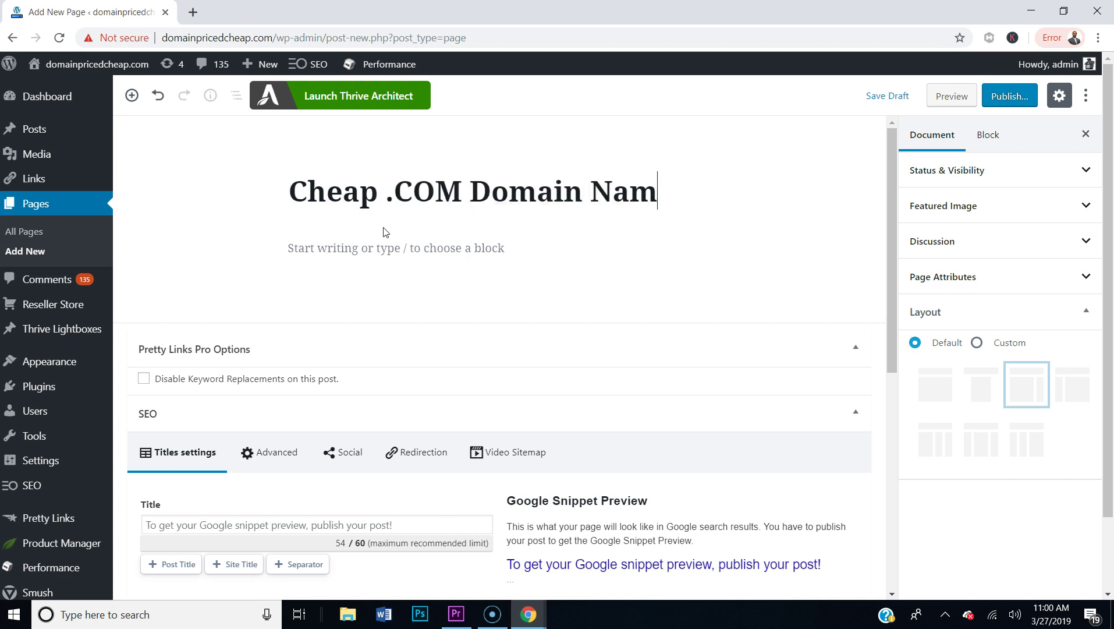
click(887, 96)
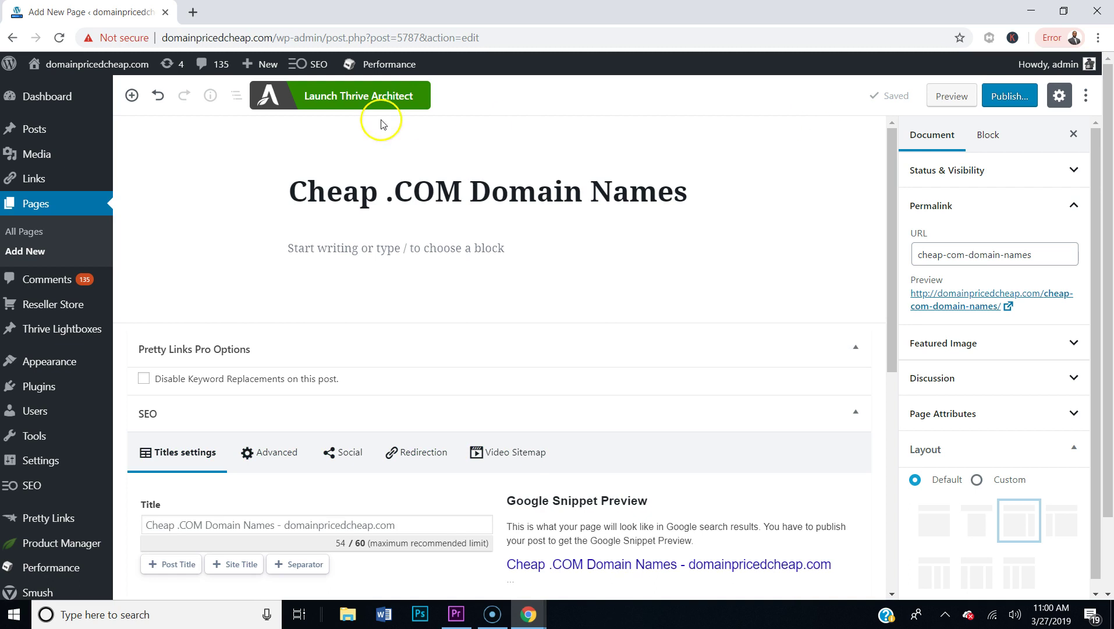
- Launch Thrive Architect for the page and apply the Blank Page template from the Blank landing page set
click(329, 103)
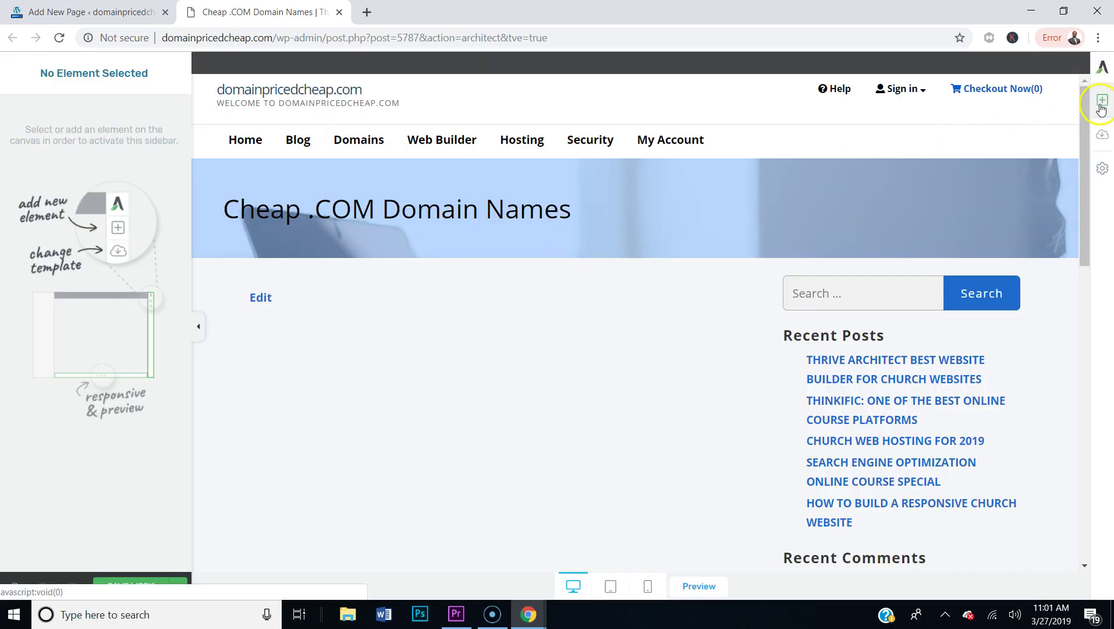
click(1102, 136)
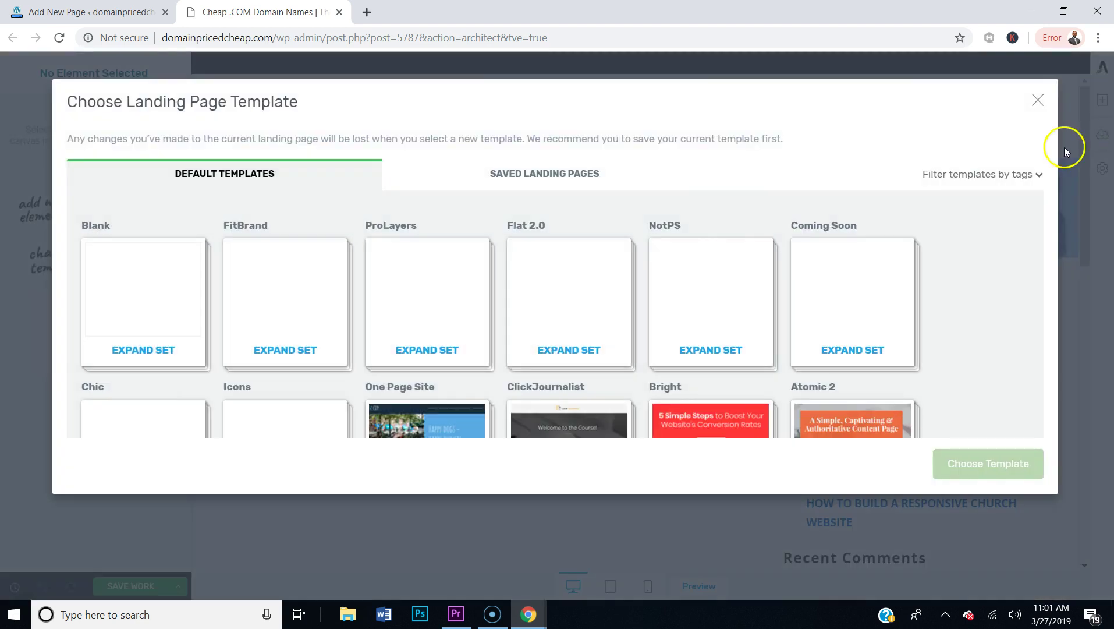
click(169, 319)
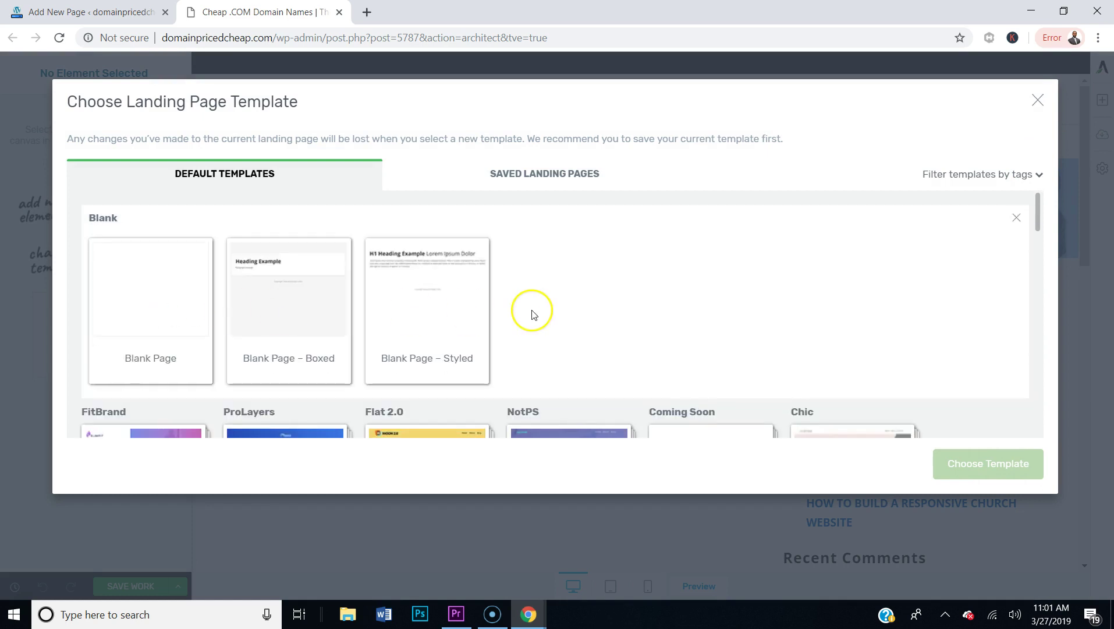
scroll(538, 309, down, 10)
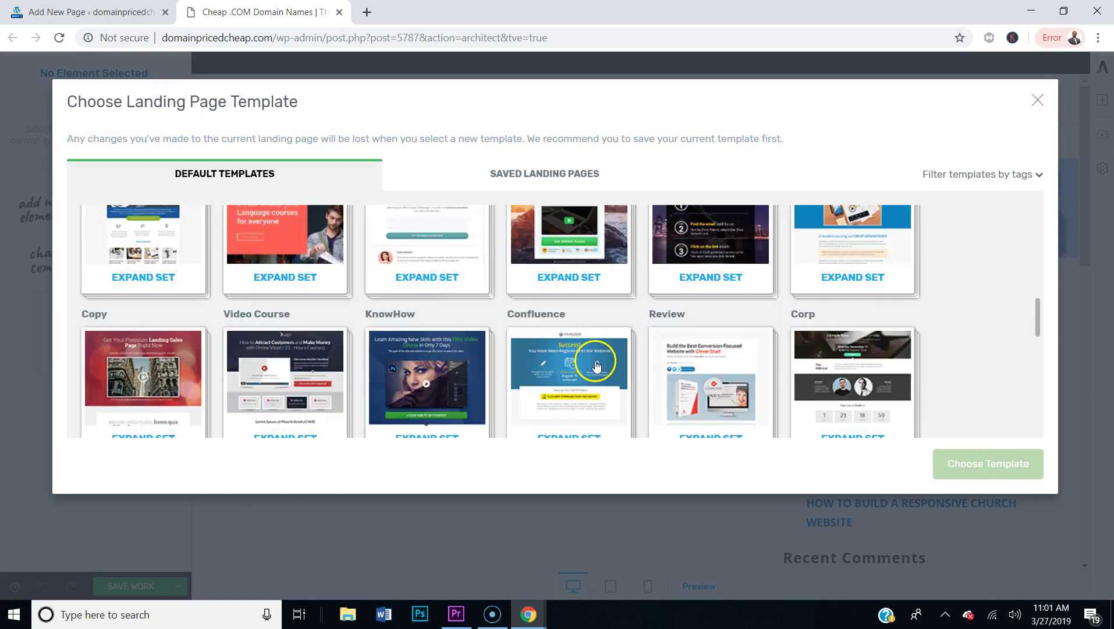
scroll(595, 358, down, 3)
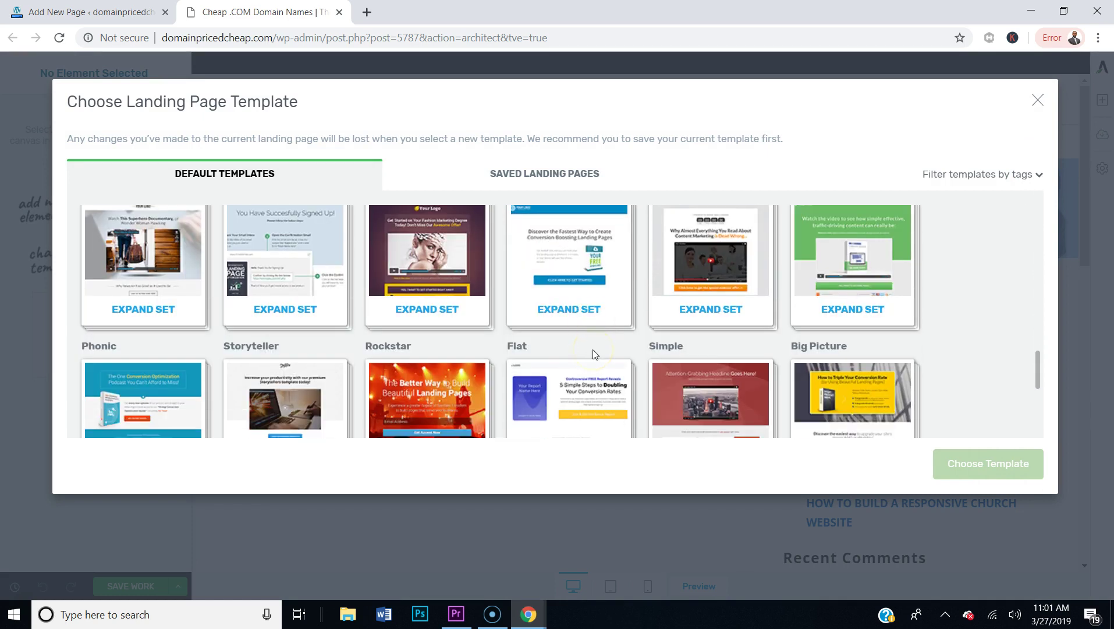
scroll(593, 353, up, 13)
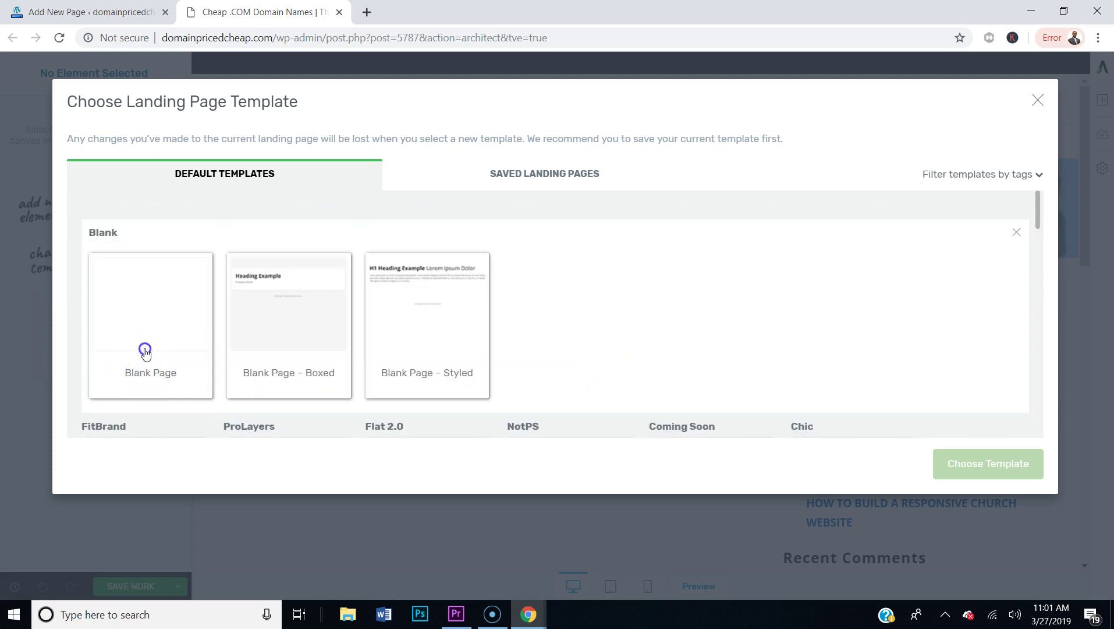
click(147, 351)
click(962, 475)
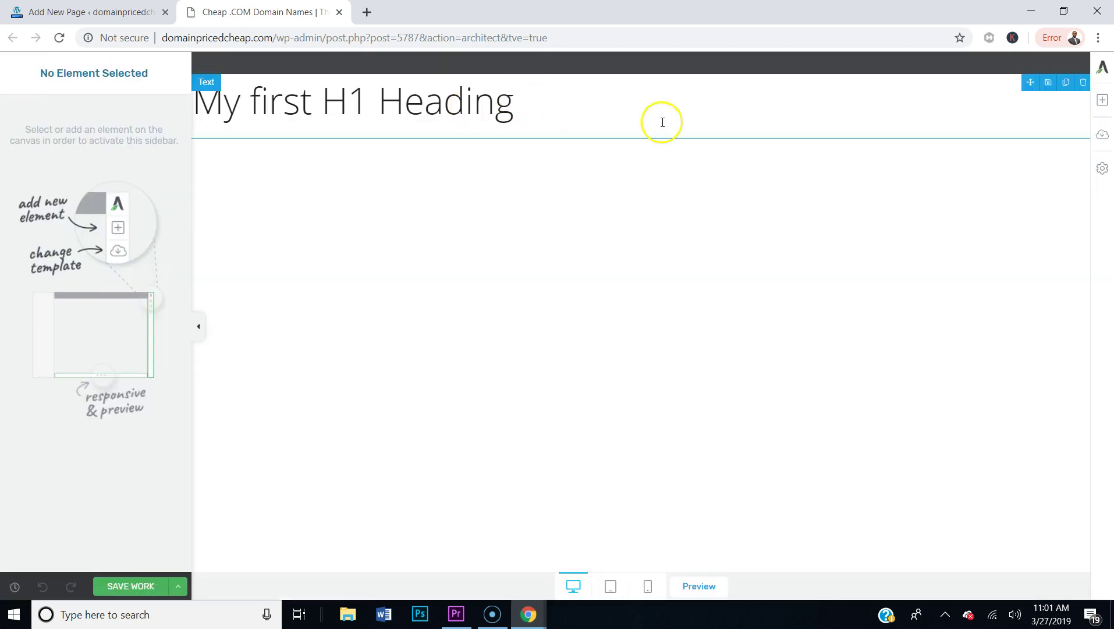
- Delete the default H1 heading and place a Custom Menu element at the top of the empty page
click(1083, 83)
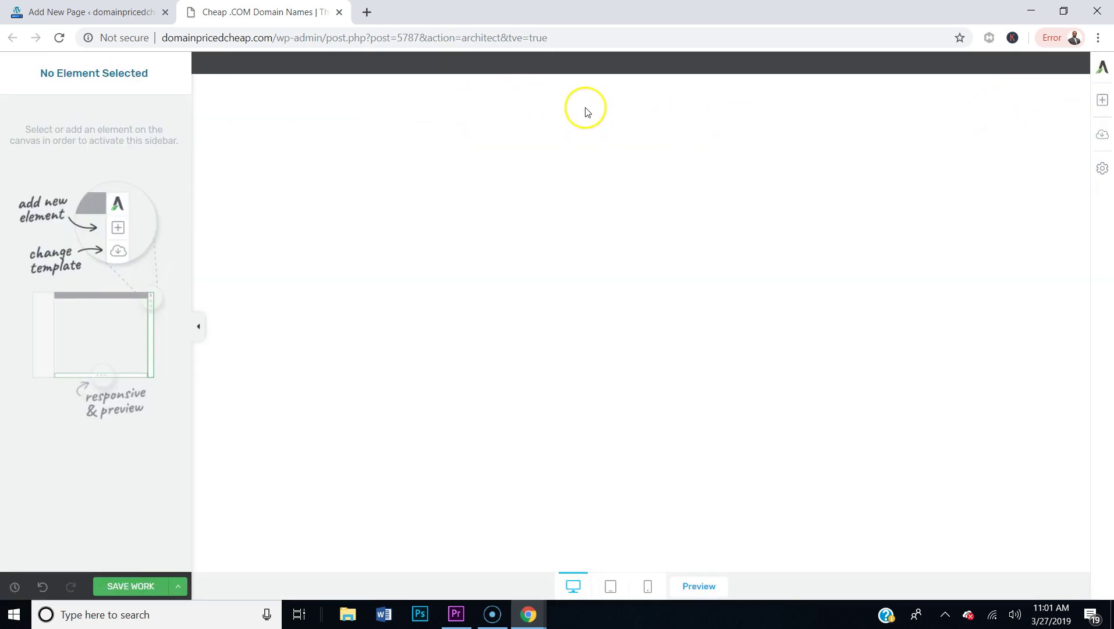
click(1101, 100)
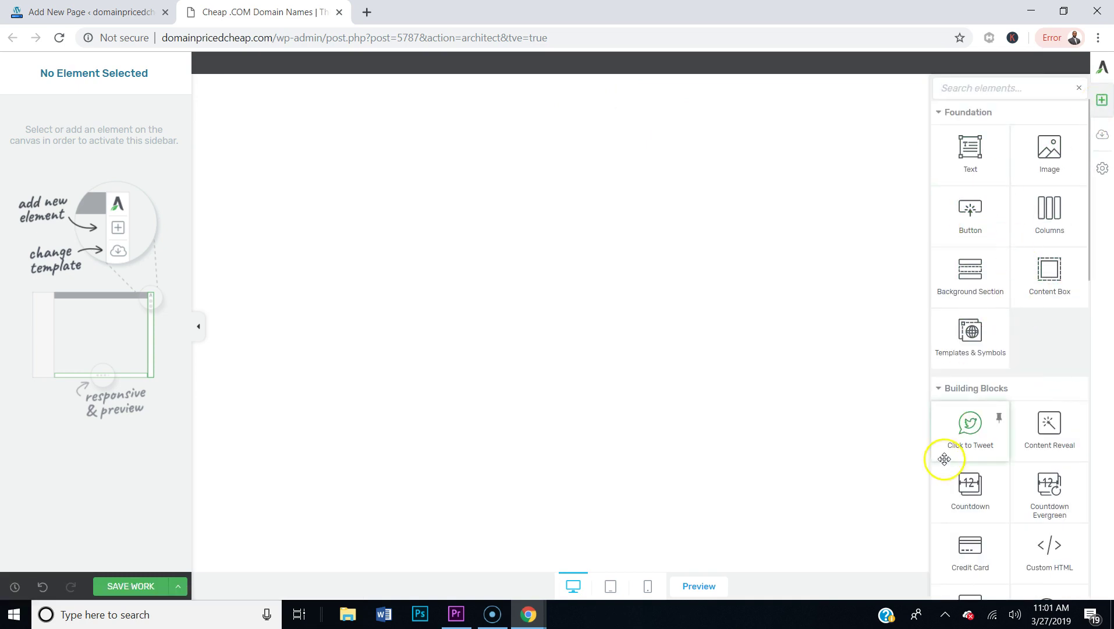
scroll(1013, 340, down, 3)
scroll(1013, 338, down, 3)
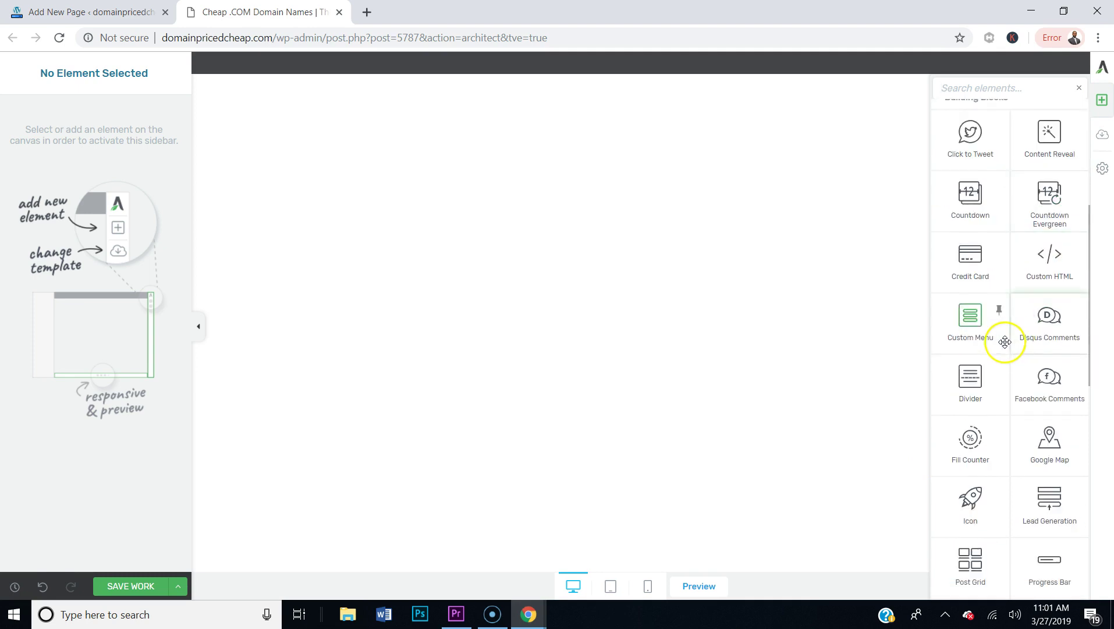
drag(968, 318, 684, 77)
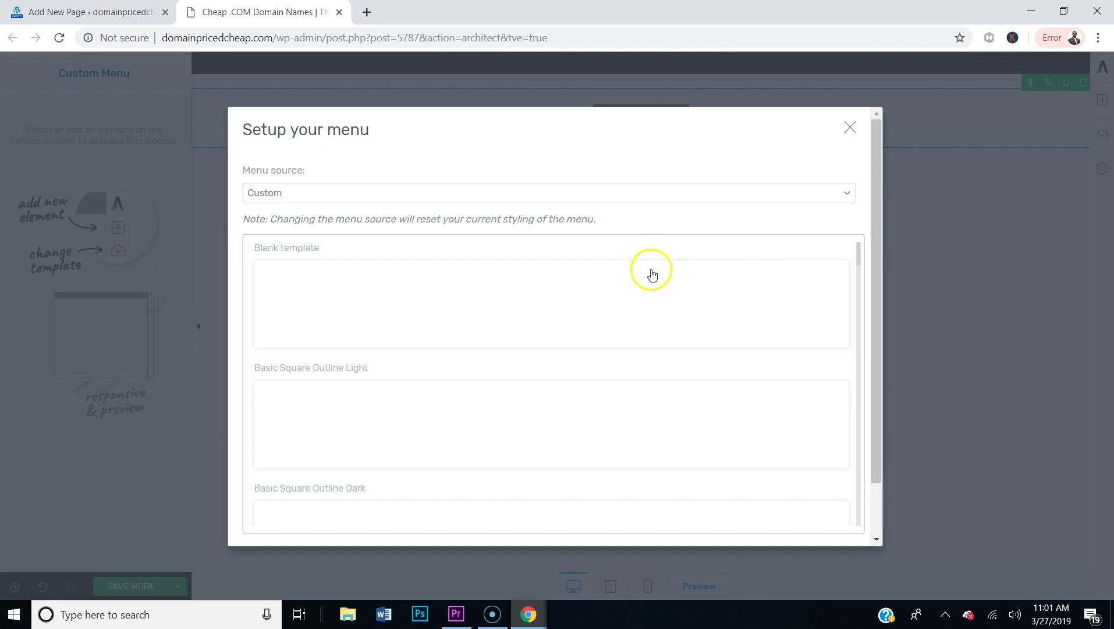
- Set up the menu with Header as its source and the Filler template, and save the work
click(326, 199)
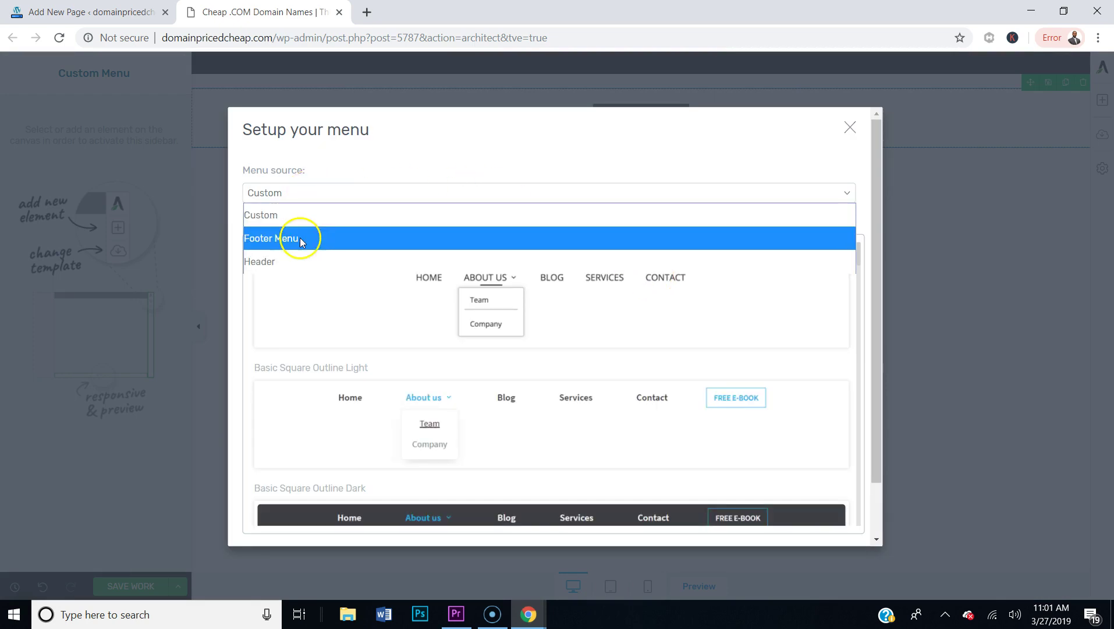
click(289, 263)
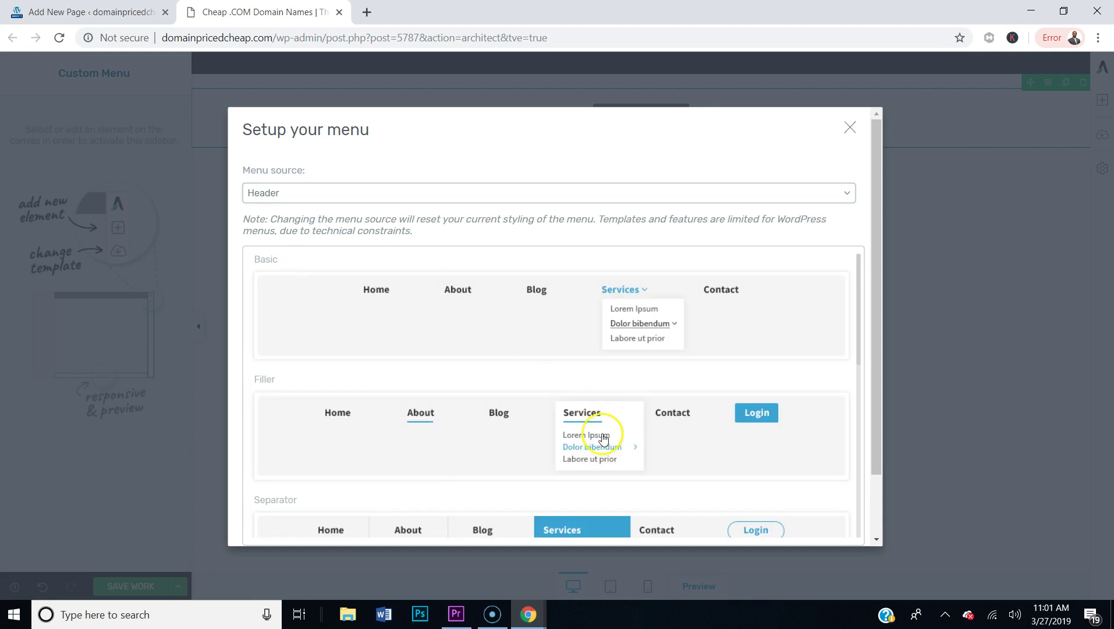
click(440, 419)
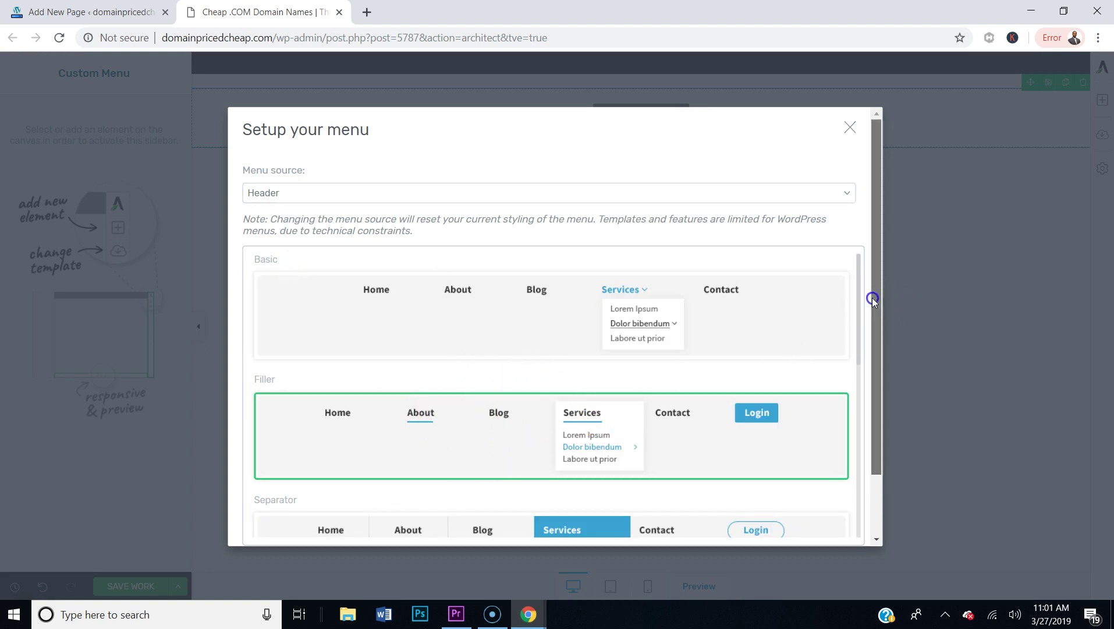
scroll(871, 301, down, 2)
click(830, 516)
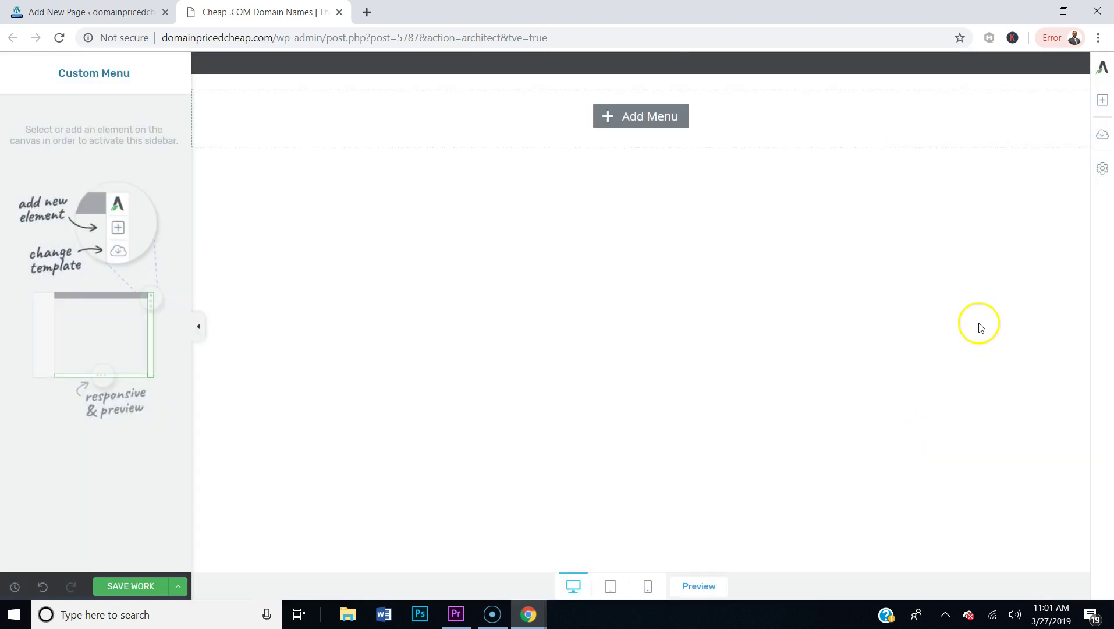
click(630, 89)
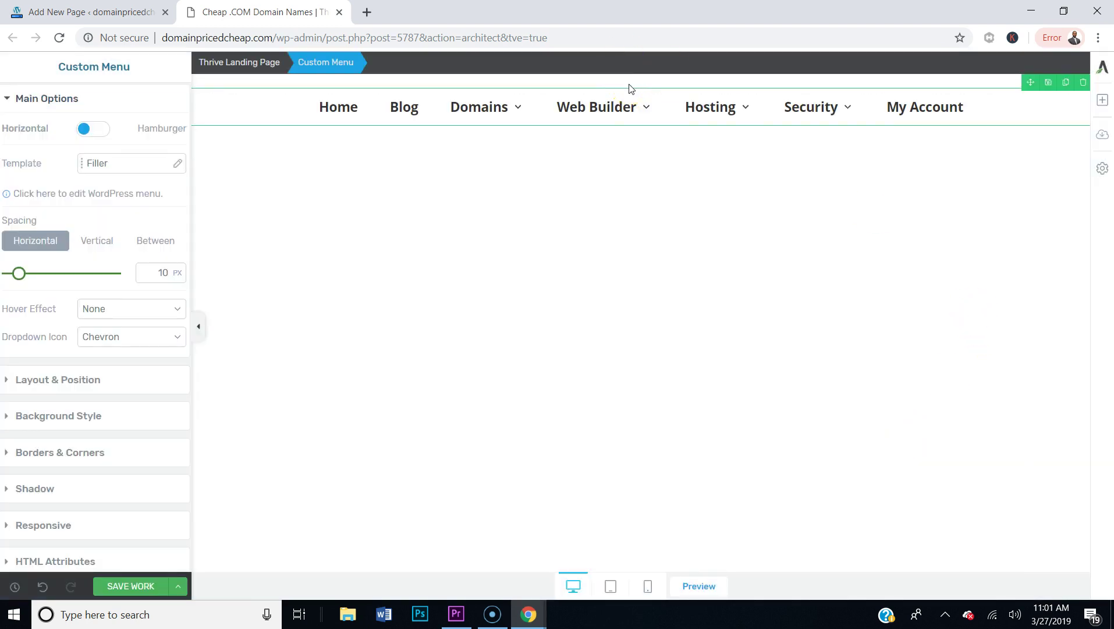
click(133, 586)
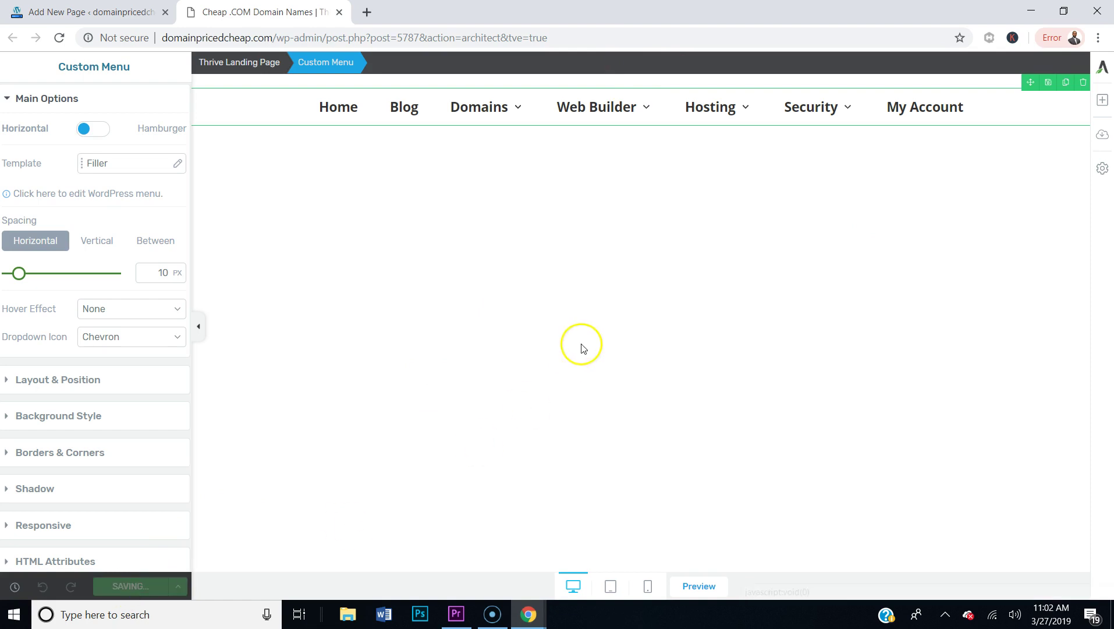
- Open creatingwebsite.org in a new tab and compare its header layout with the new page's menu
click(367, 13)
text(cre)
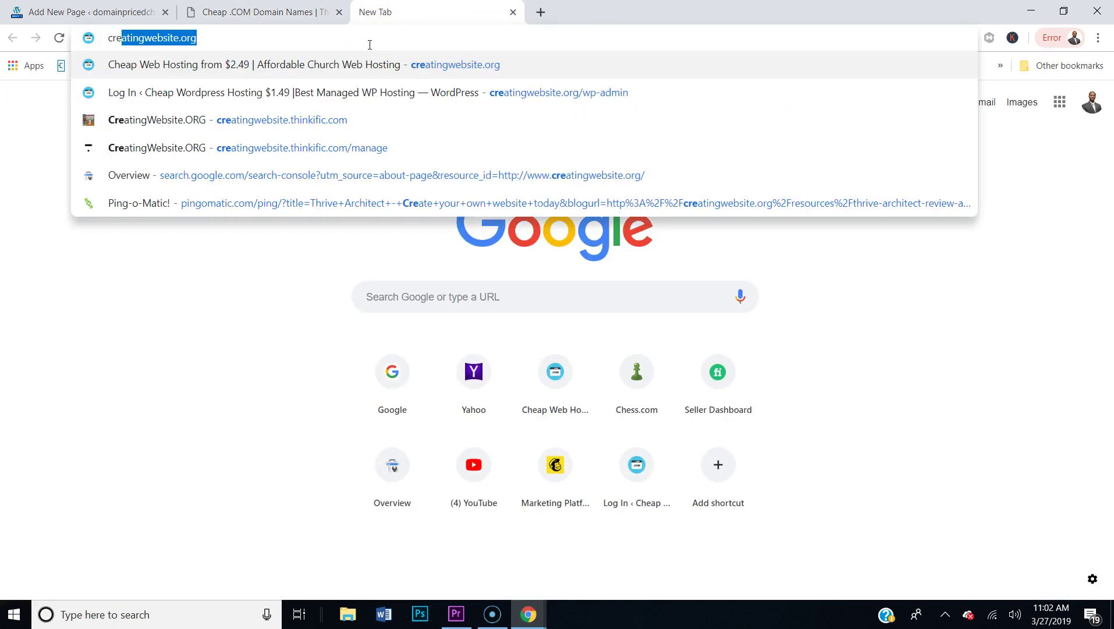
key(Return)
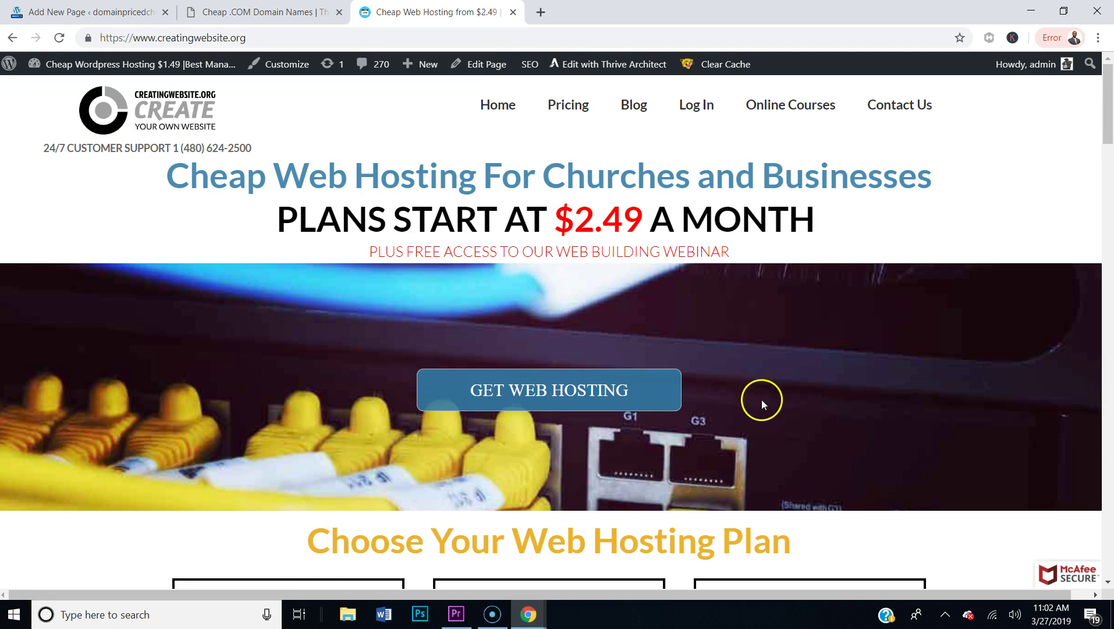
click(262, 12)
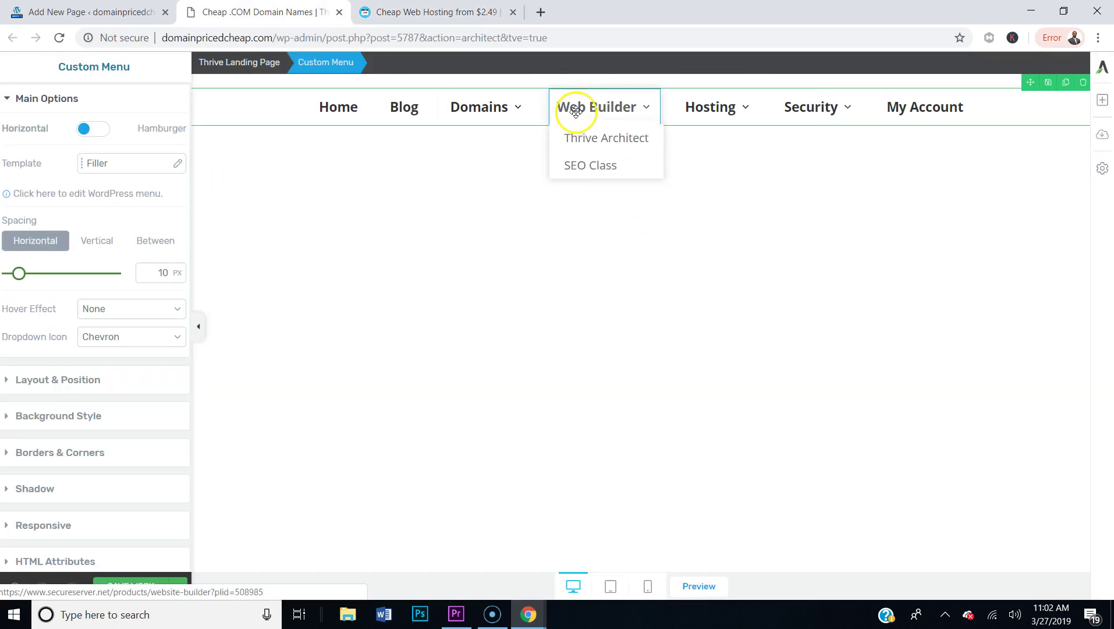
click(398, 12)
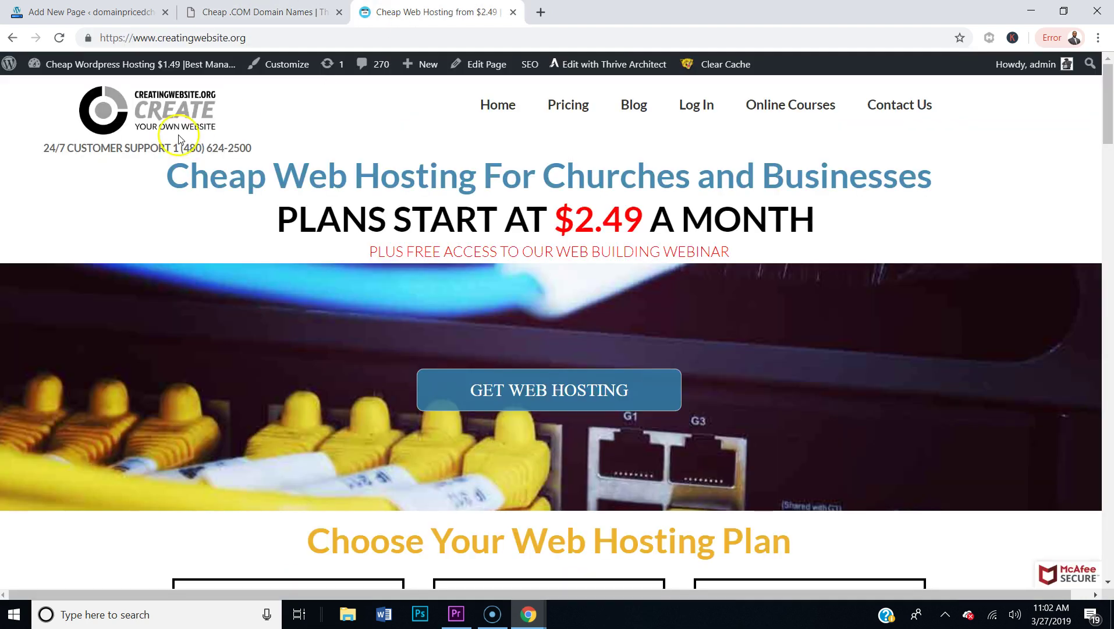
- Return to the landing page editor and place a Columns element with two equal 1/2 columns above the menu
click(262, 11)
mouse_move(706, 111)
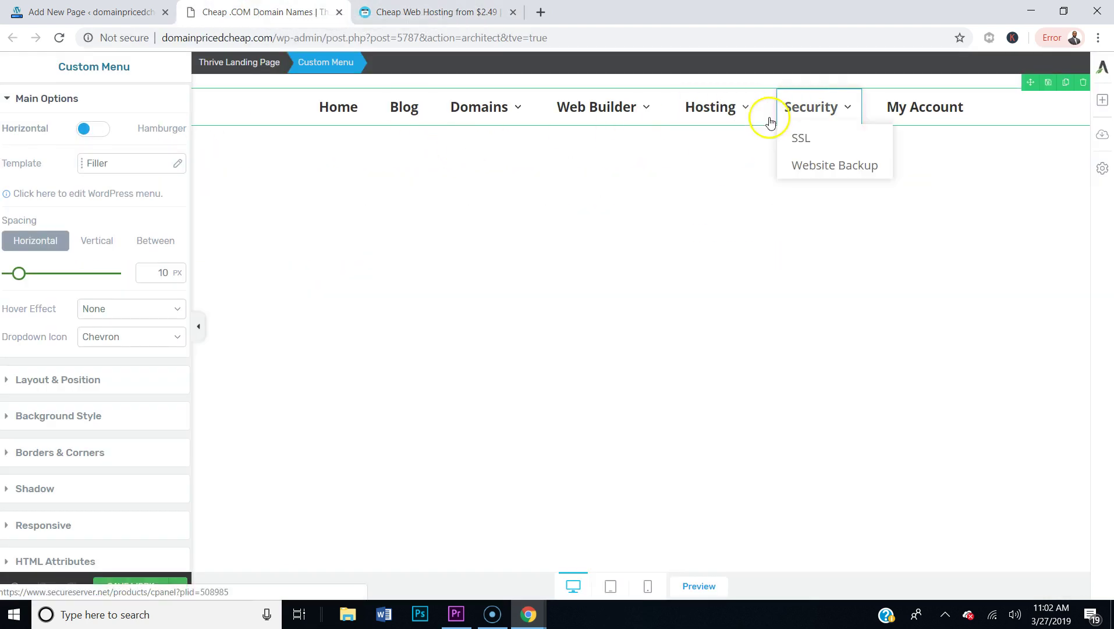
click(1101, 109)
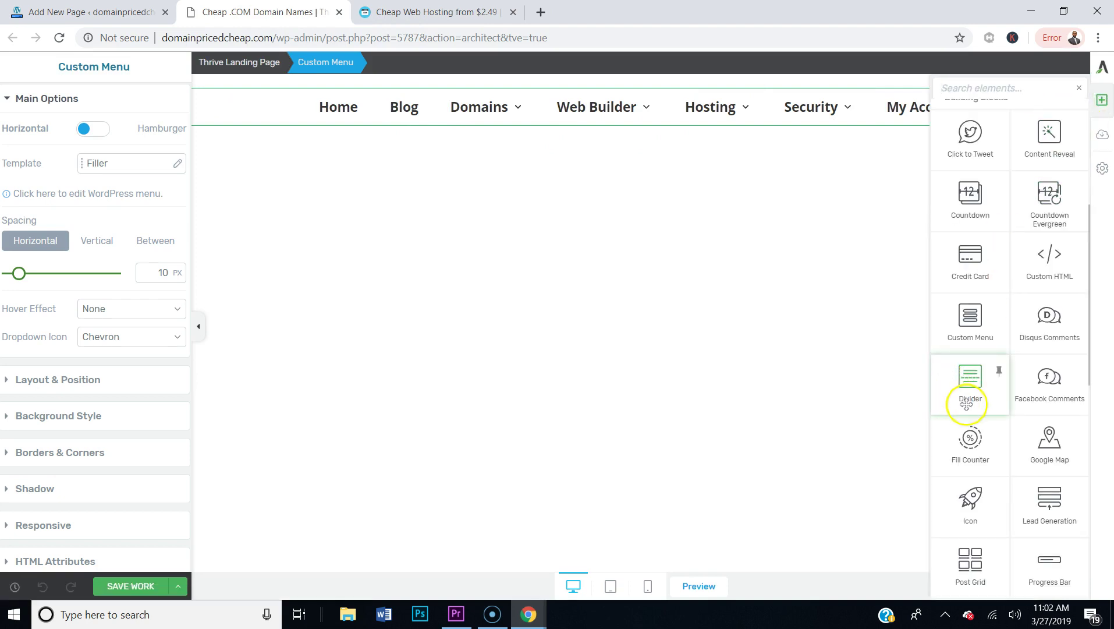
scroll(975, 398, down, 5)
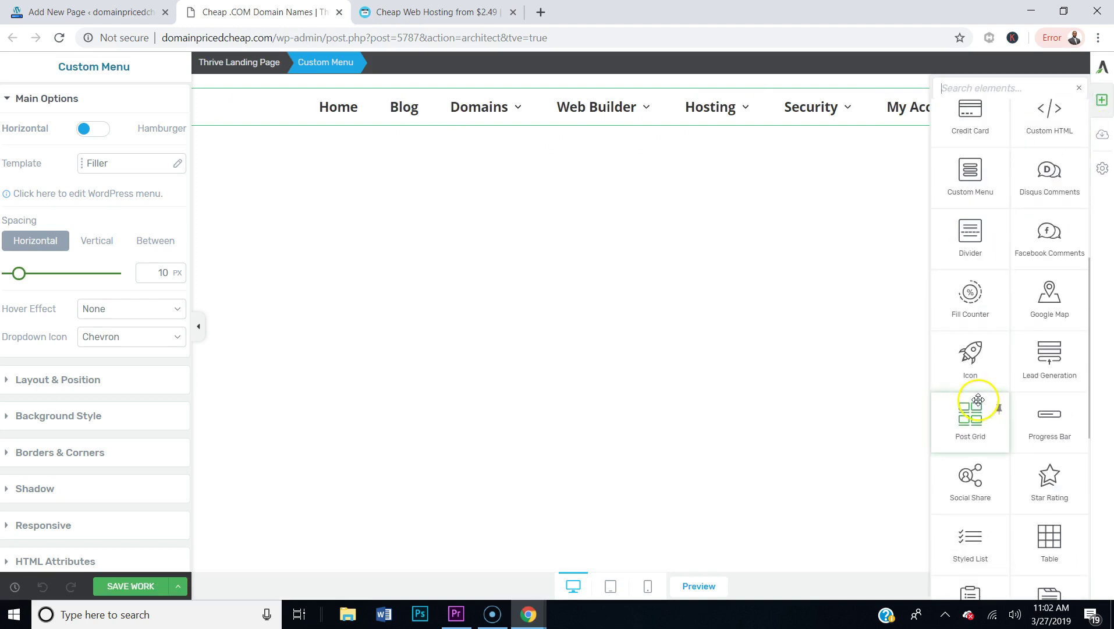
scroll(980, 397, up, 10)
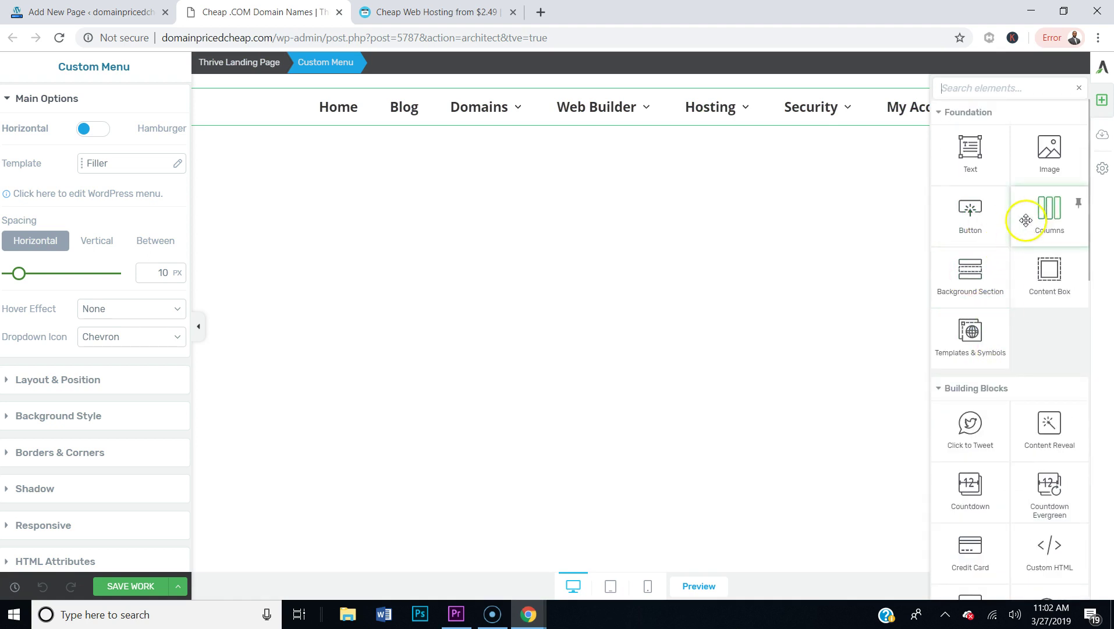
drag(1034, 217, 647, 95)
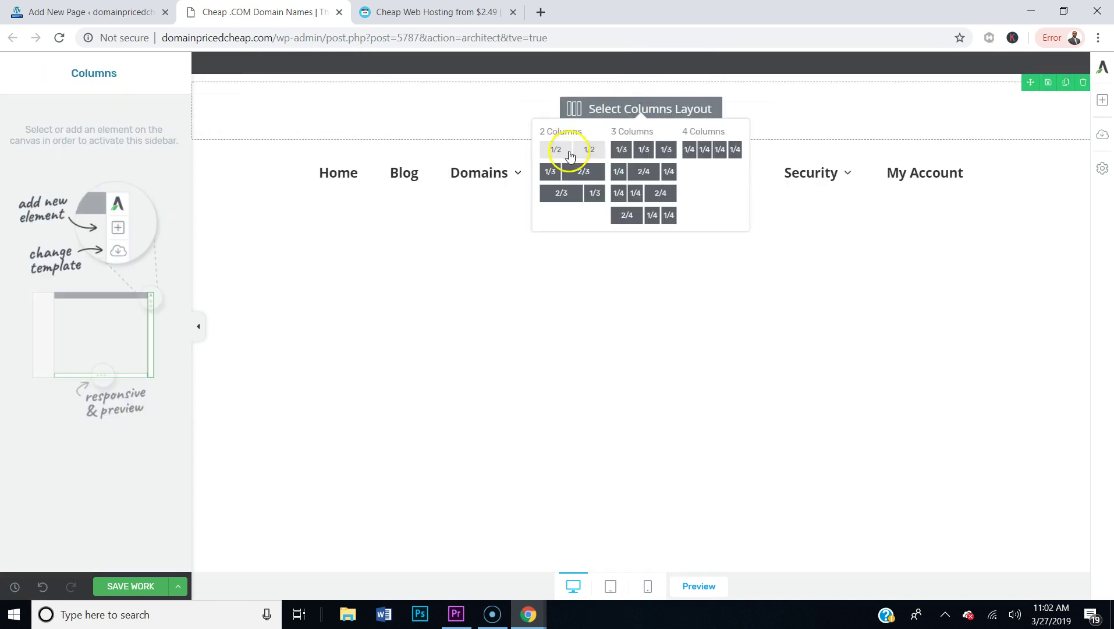
click(572, 151)
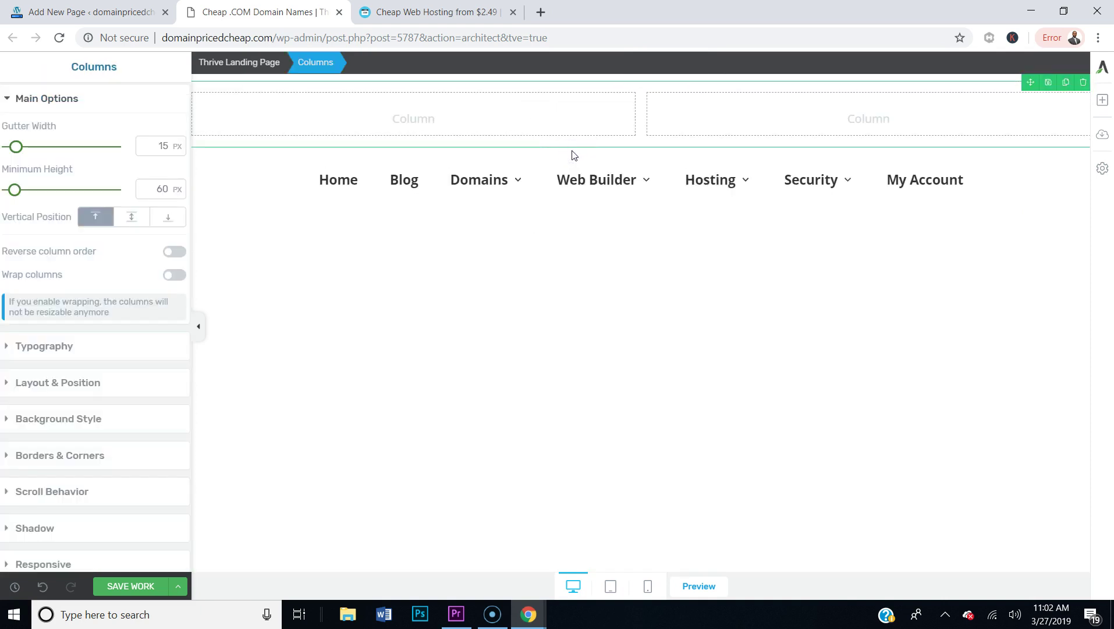
- Add an Image element to the first column and insert LOGO.png from the media library
click(534, 124)
click(1103, 100)
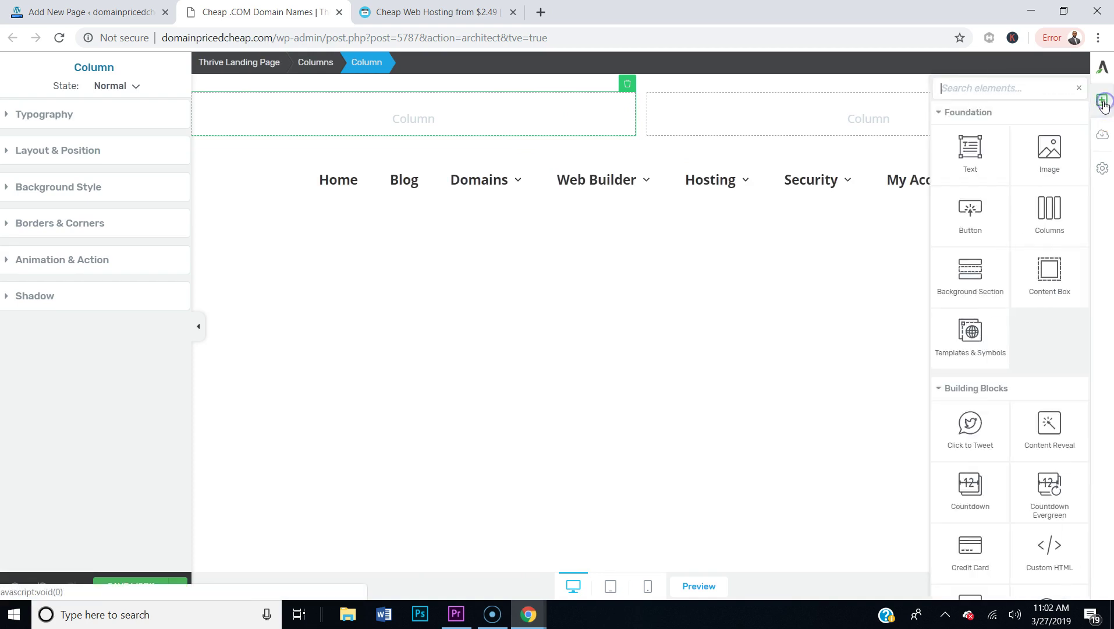
drag(1051, 153, 388, 120)
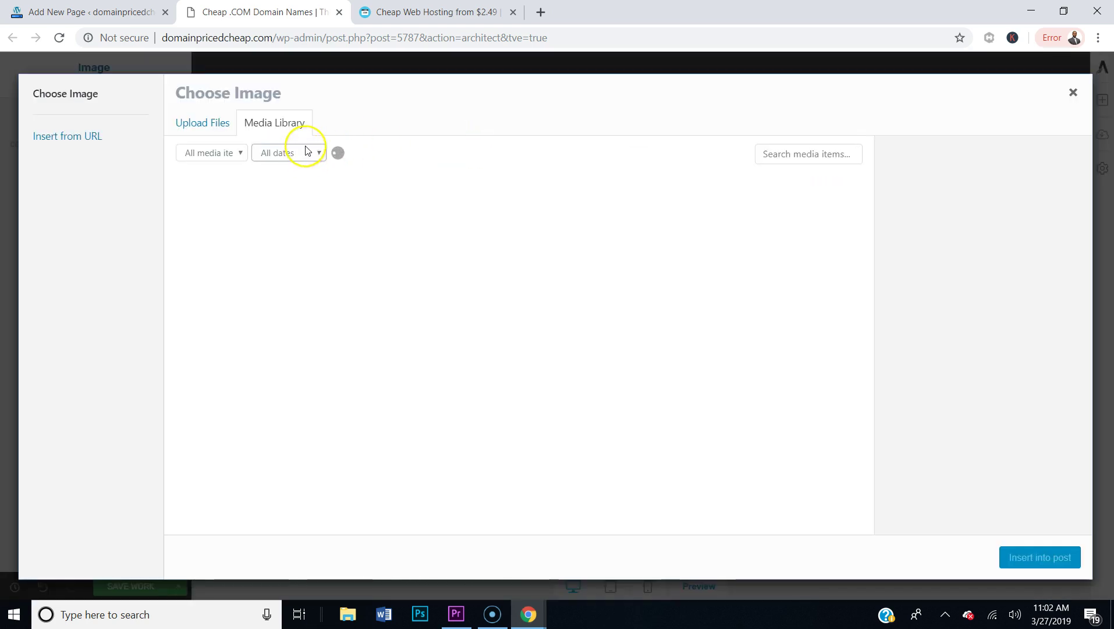
click(358, 224)
scroll(464, 228, down, 3)
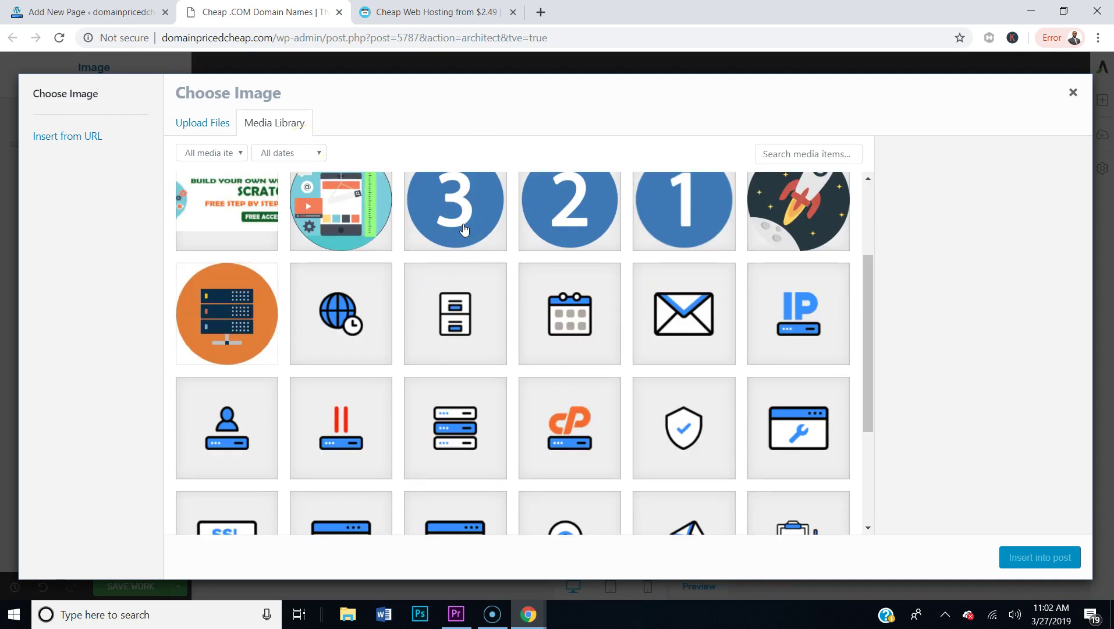
scroll(464, 228, down, 3)
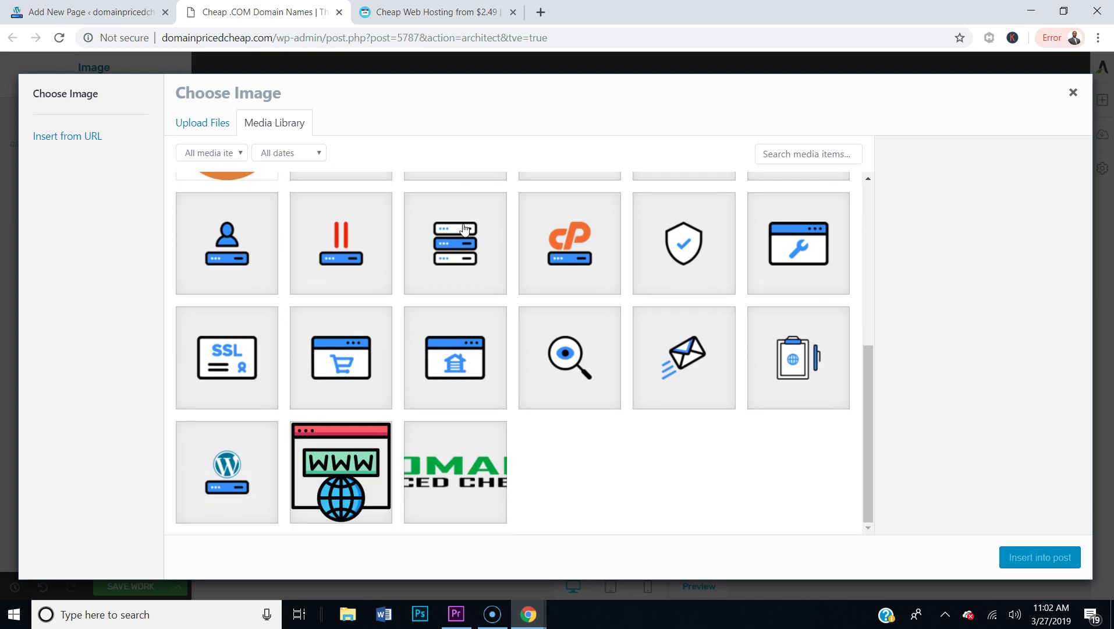
click(444, 477)
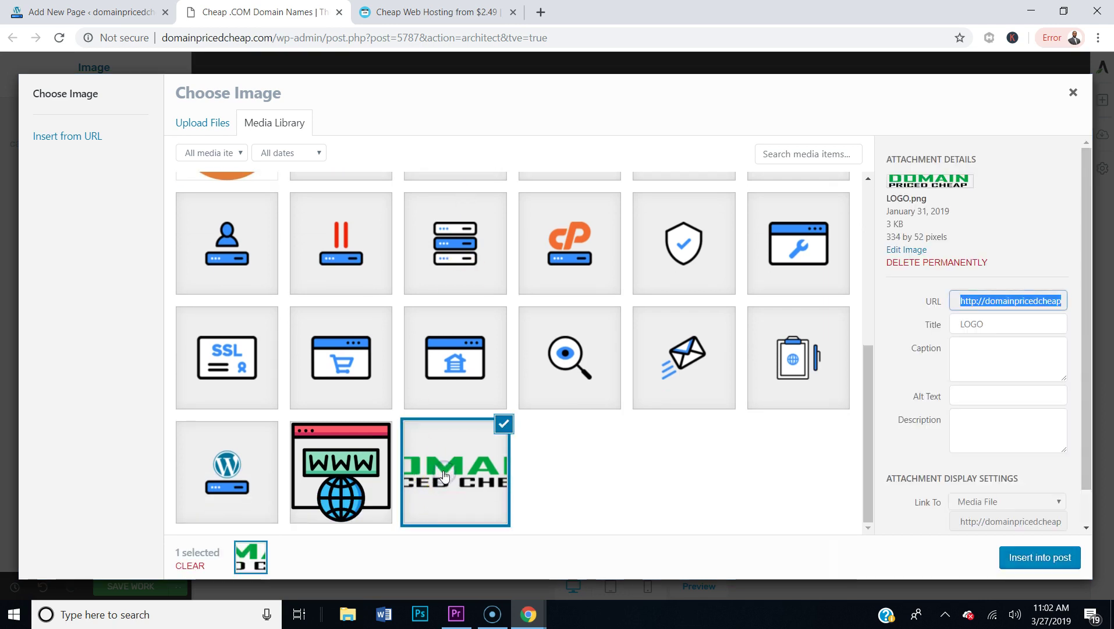
click(1041, 557)
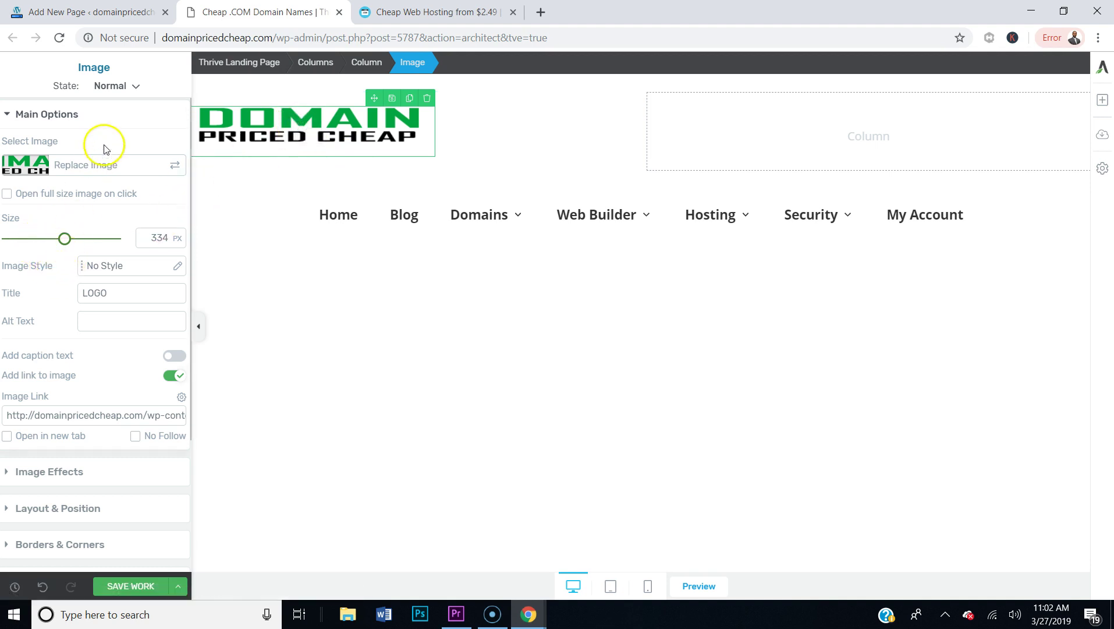
- Align the logo image to the center of its column and save the work
click(121, 115)
click(58, 187)
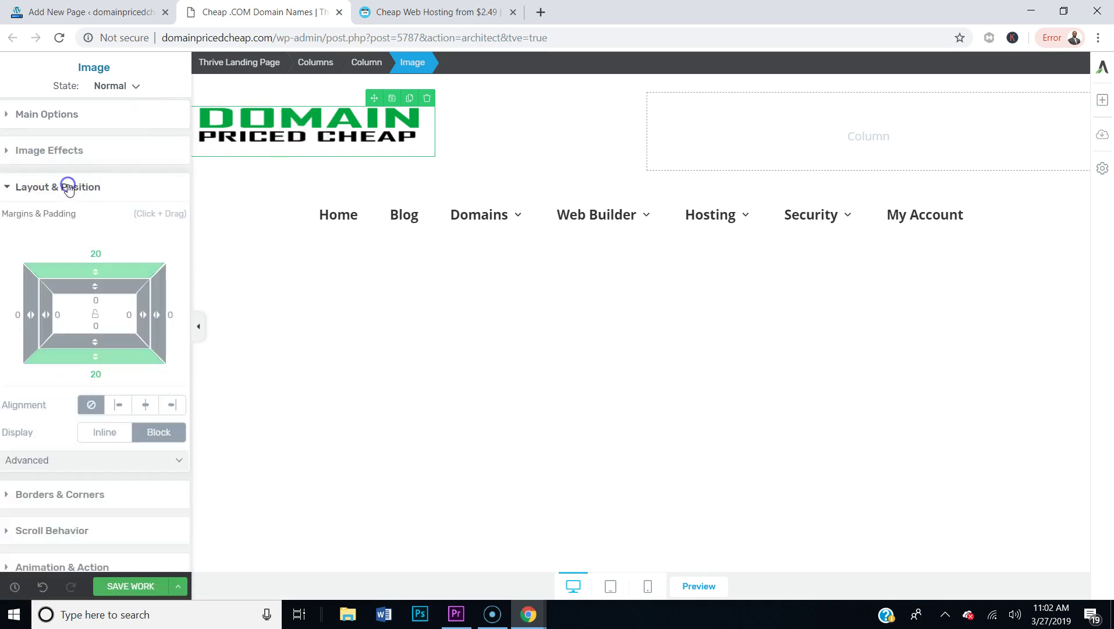
click(139, 408)
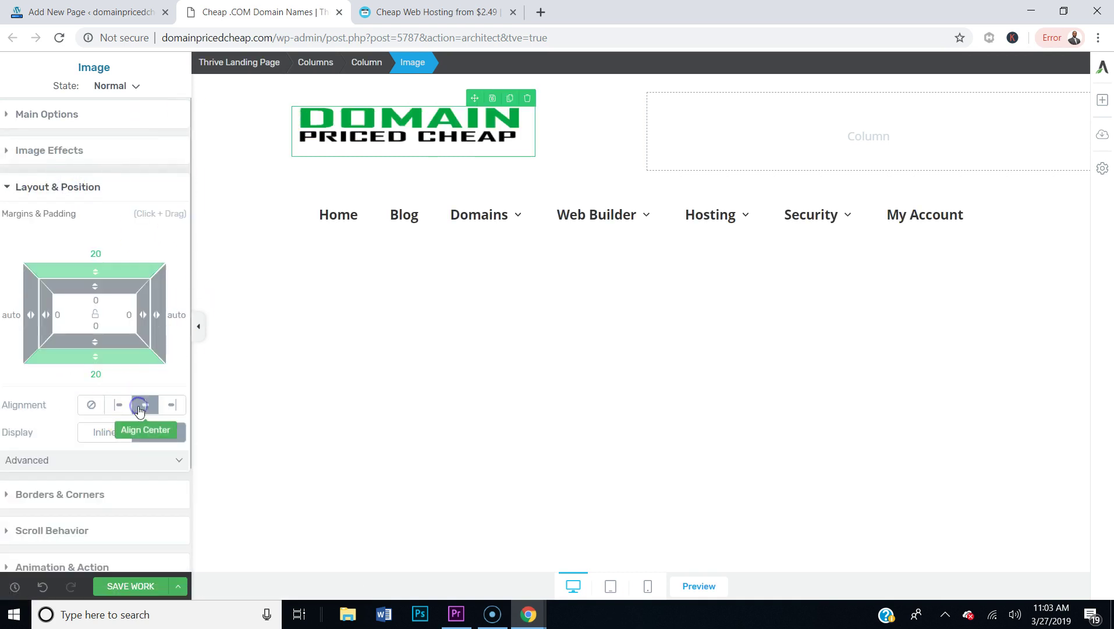
click(131, 586)
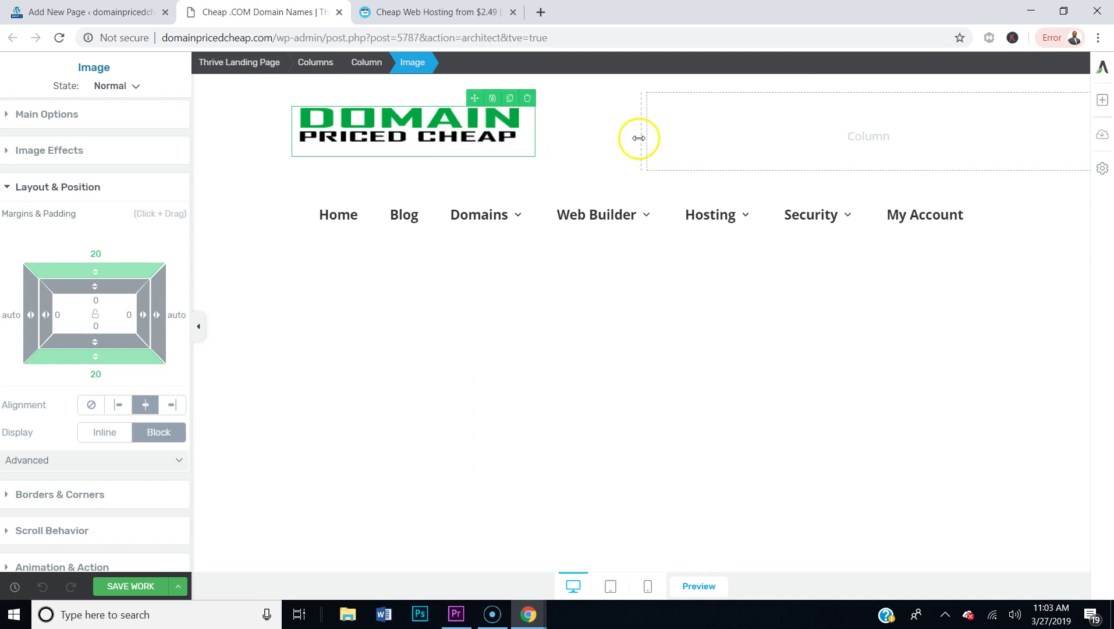
- Move the custom menu into the empty column beside the logo and narrow the logo column until the menu fits on one line
drag(638, 137, 459, 137)
mouse_move(500, 201)
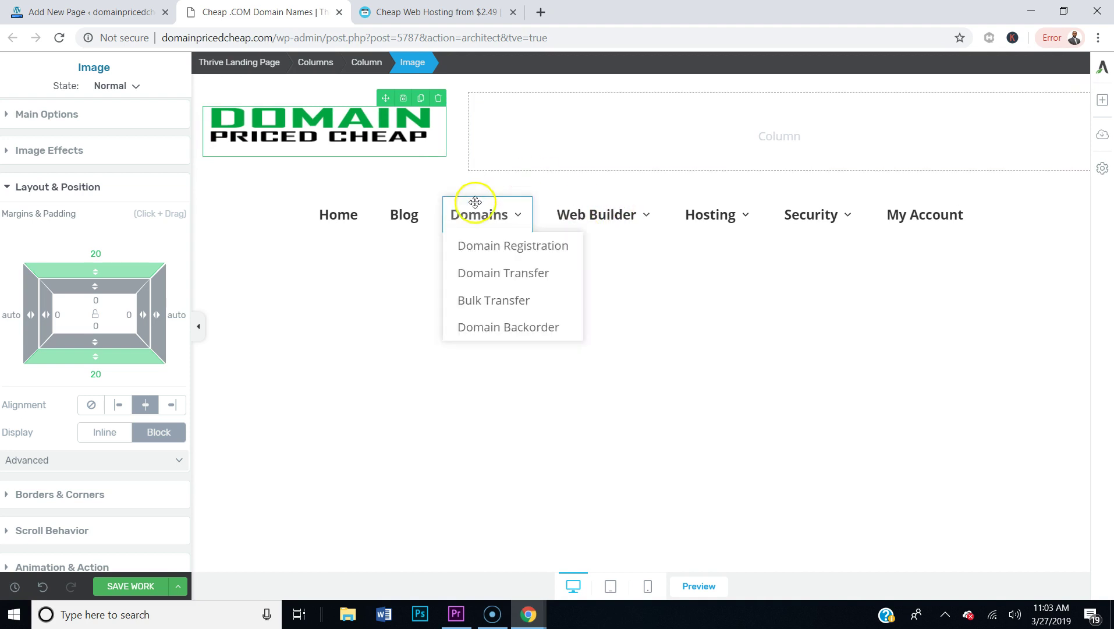
click(547, 193)
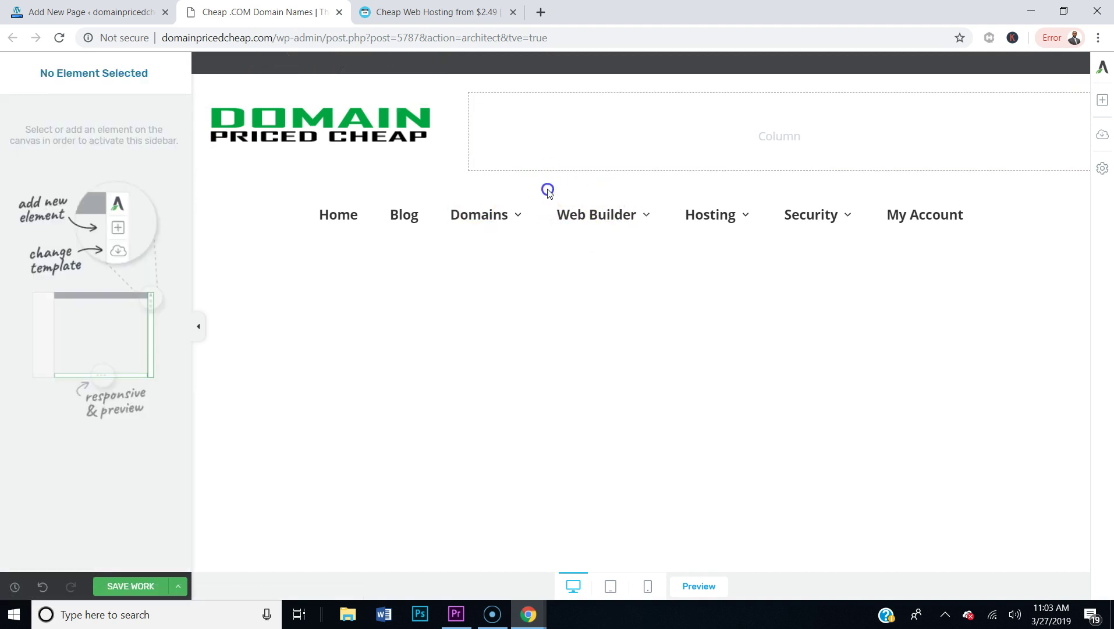
drag(1024, 188, 891, 140)
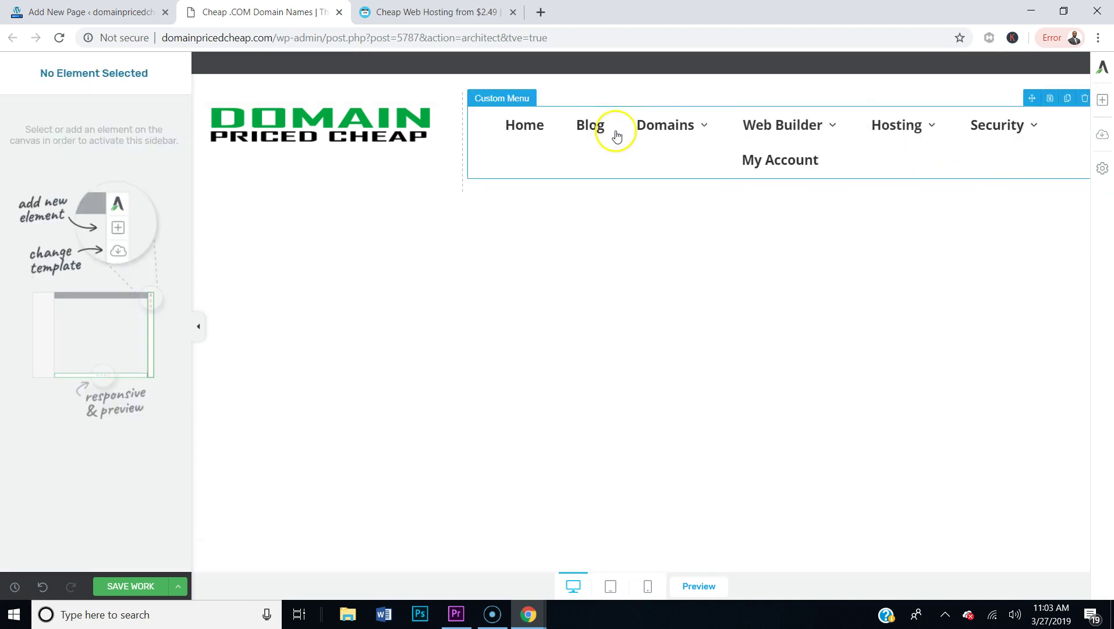
drag(465, 124, 402, 127)
drag(400, 127, 397, 127)
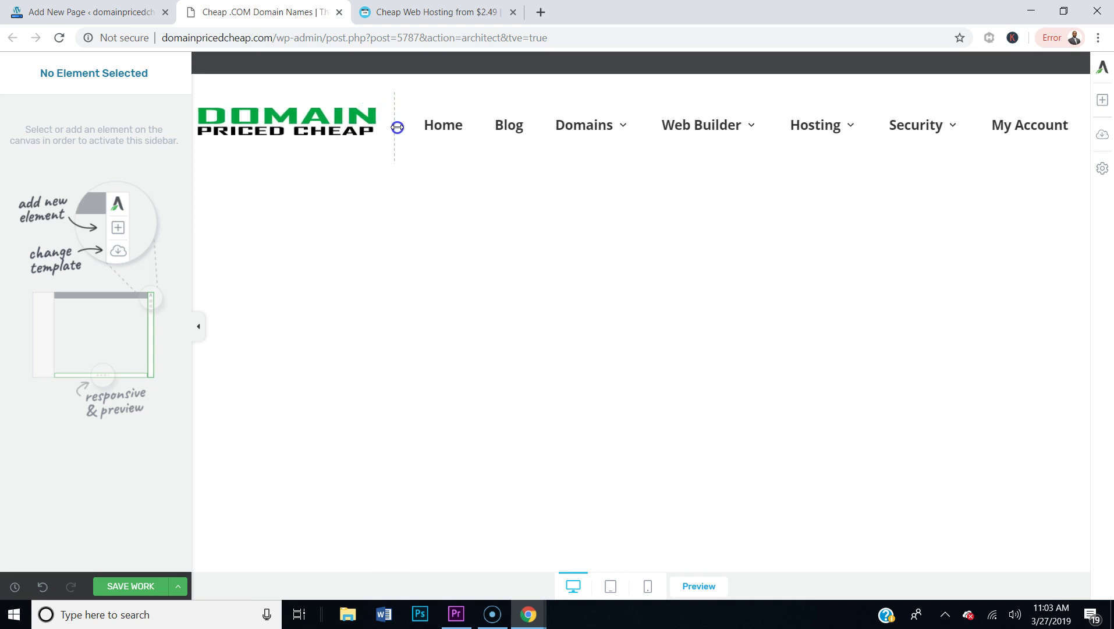
- Set the top margin of the whole header Columns element to 0 and save the work
click(460, 98)
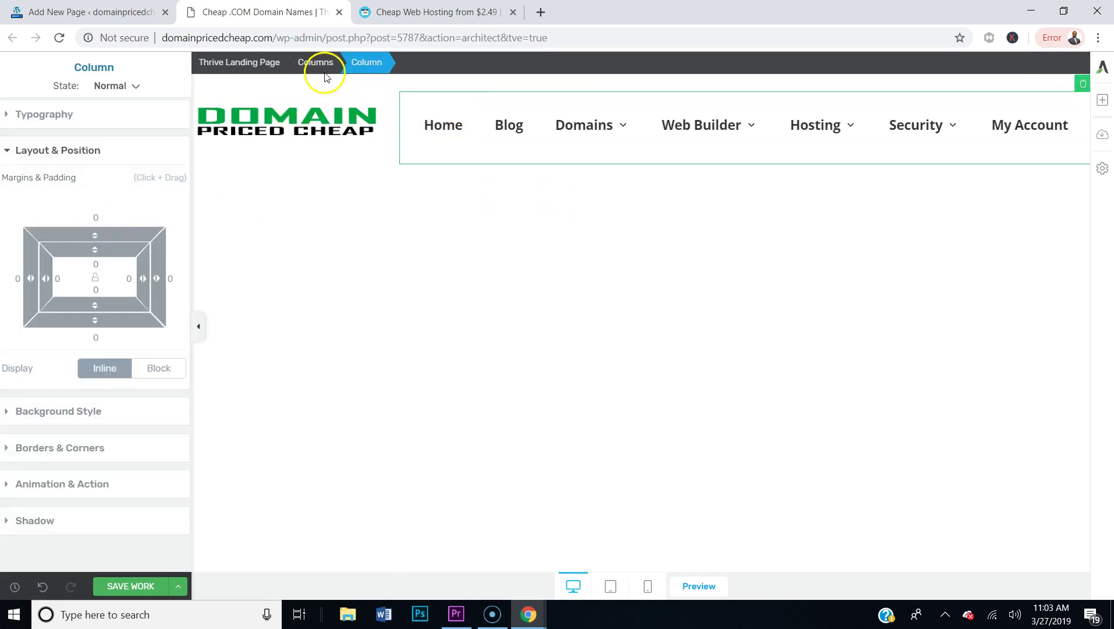
click(320, 64)
drag(98, 253, 98, 269)
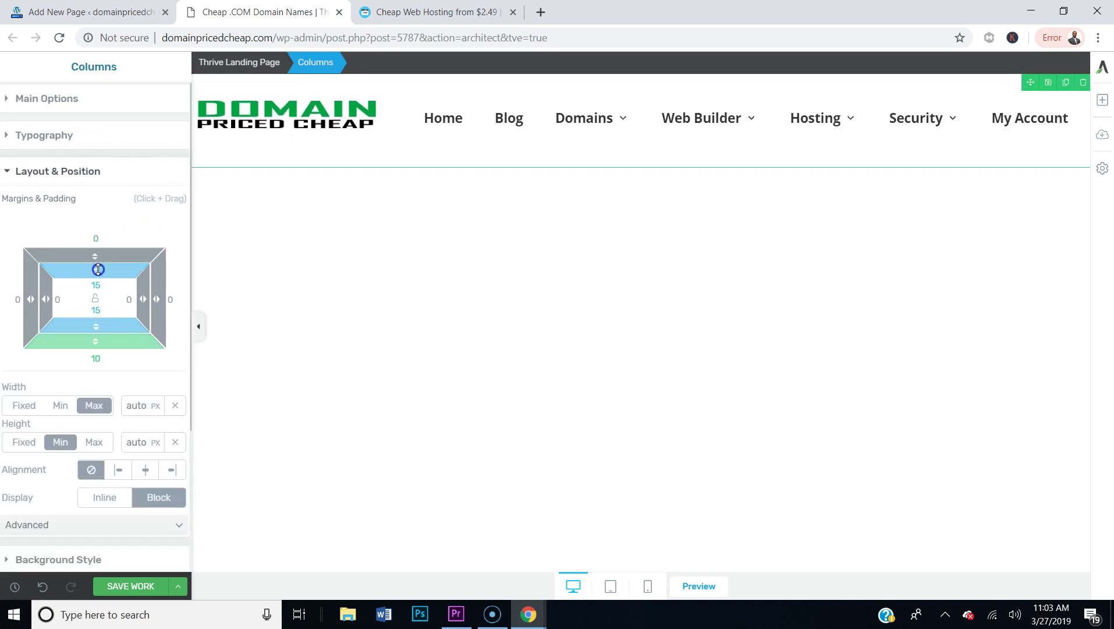
click(407, 231)
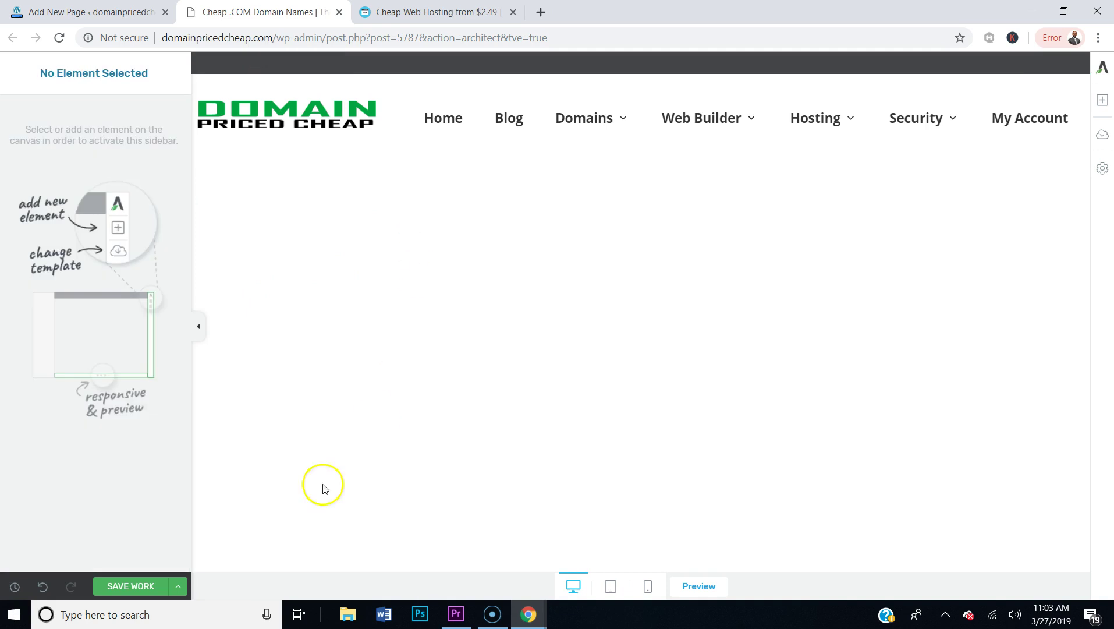
click(126, 588)
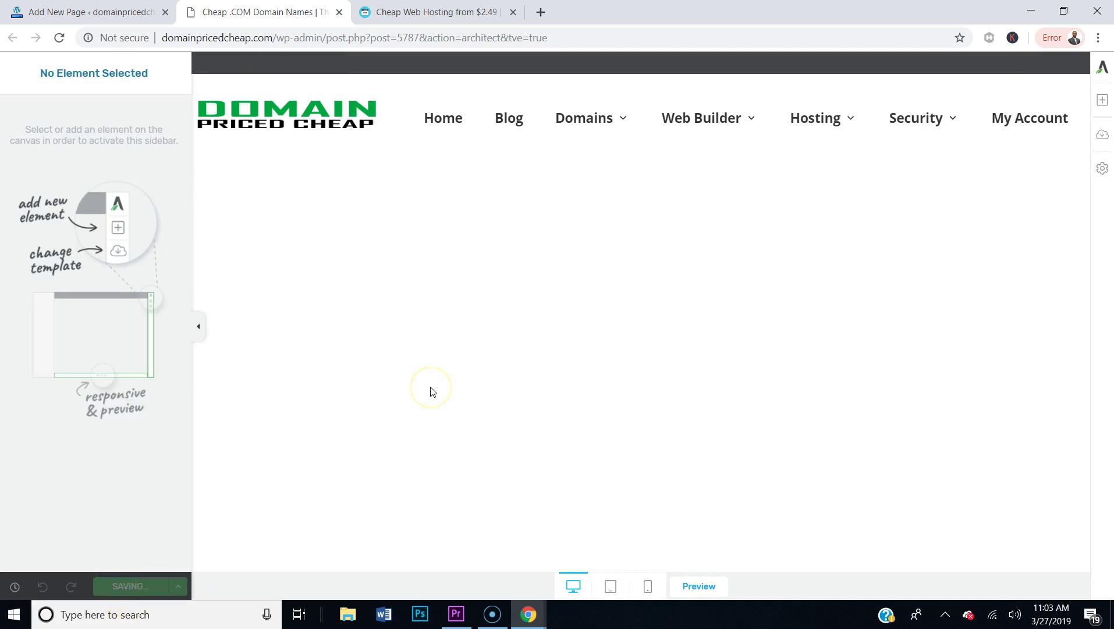
- Check the creatingwebsite.org page for reference, then add a Text element with centered text below the header columns
click(431, 12)
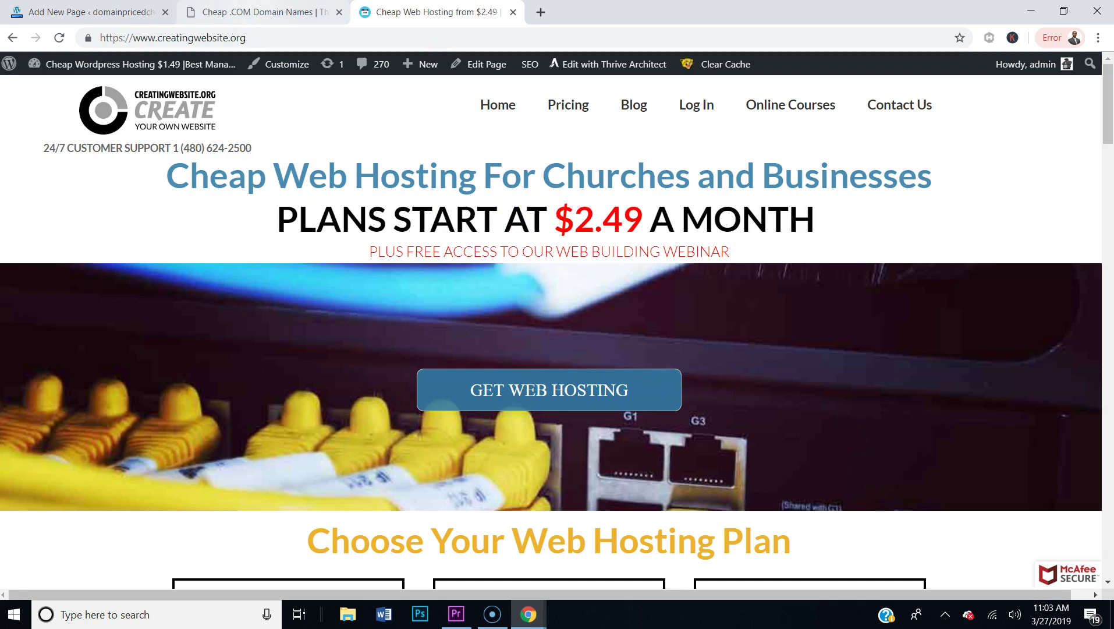
click(262, 12)
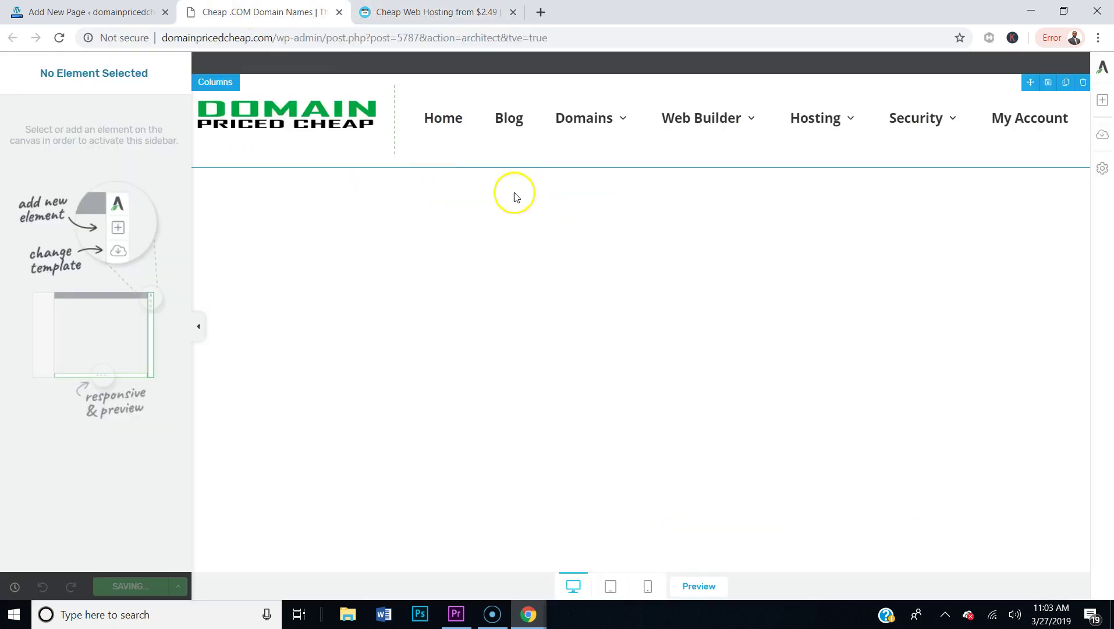
click(1104, 100)
drag(997, 154, 641, 151)
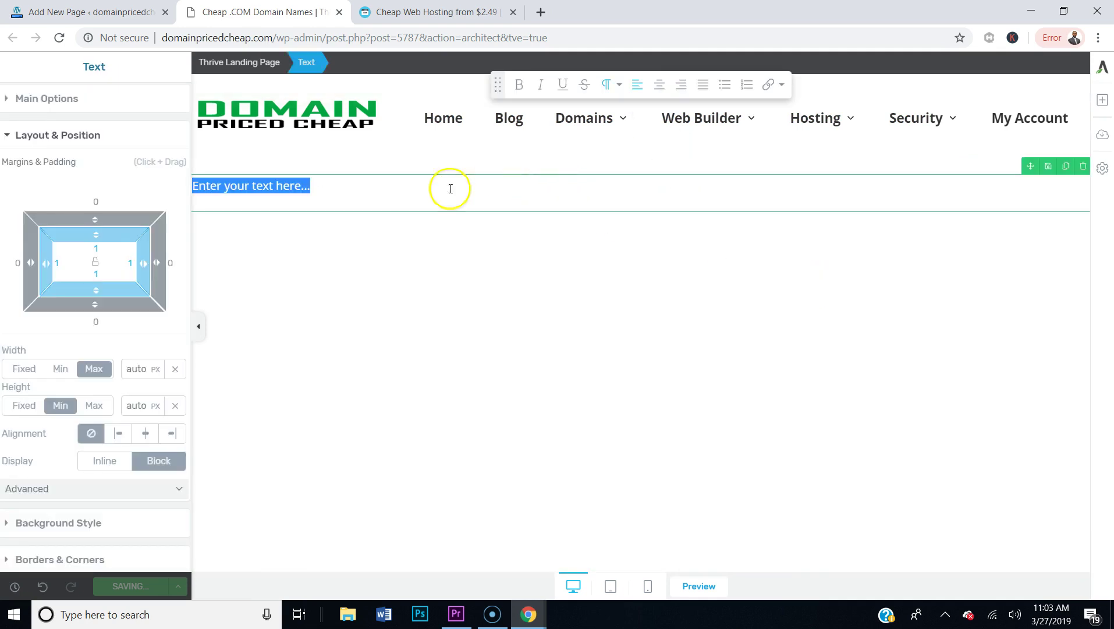
click(659, 84)
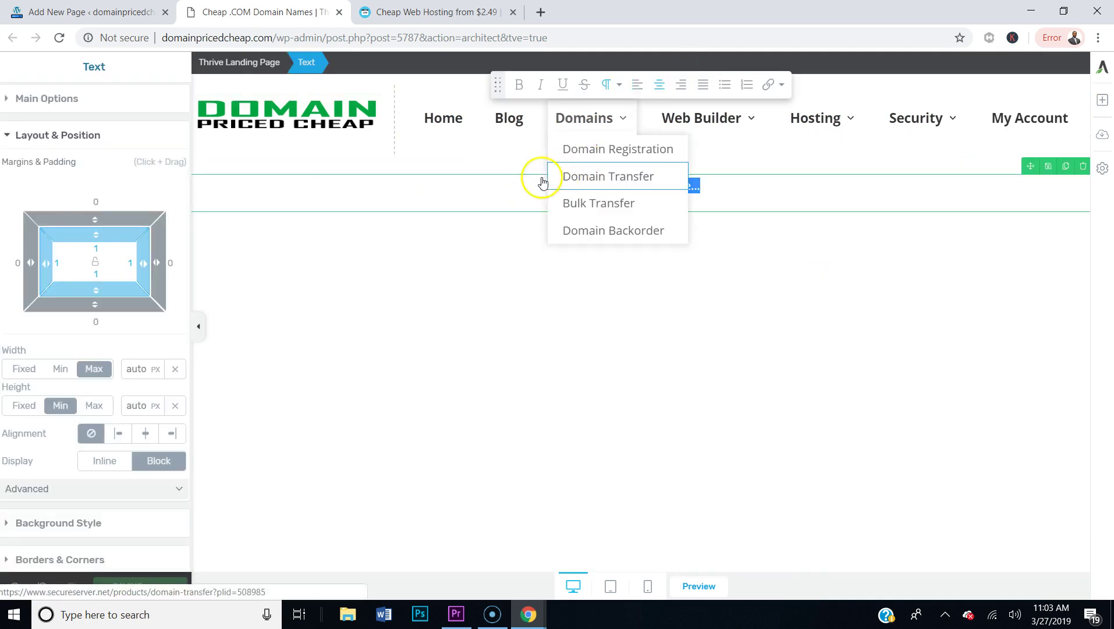
- Replace the placeholder text with "Cheap .COM Domain Names"
double_click(472, 186)
text(Che)
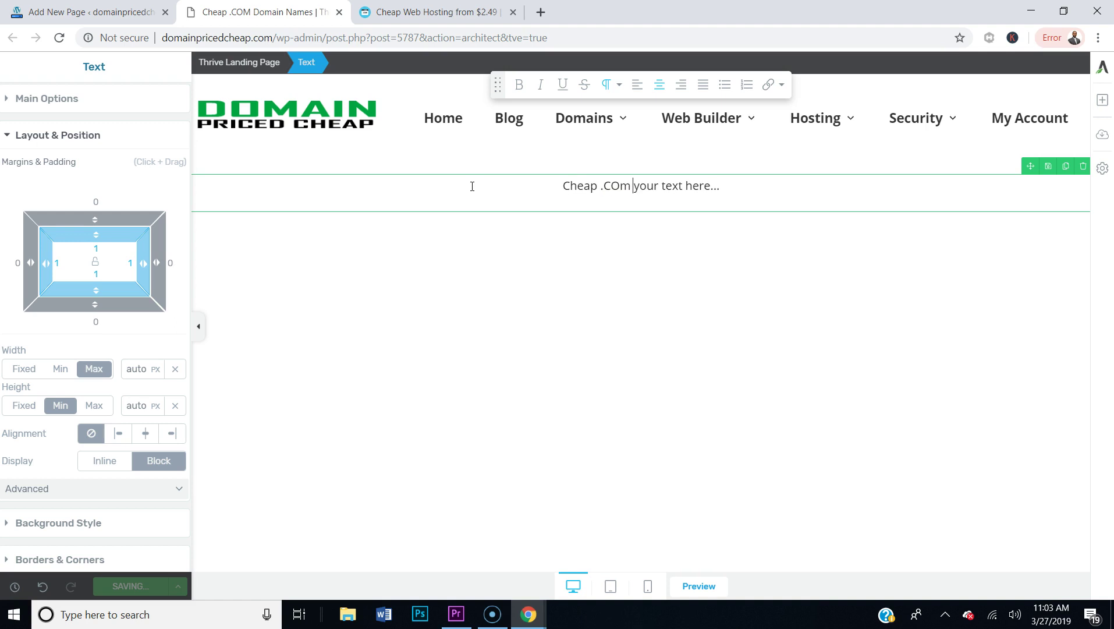
text(ap .COM Domain Names)
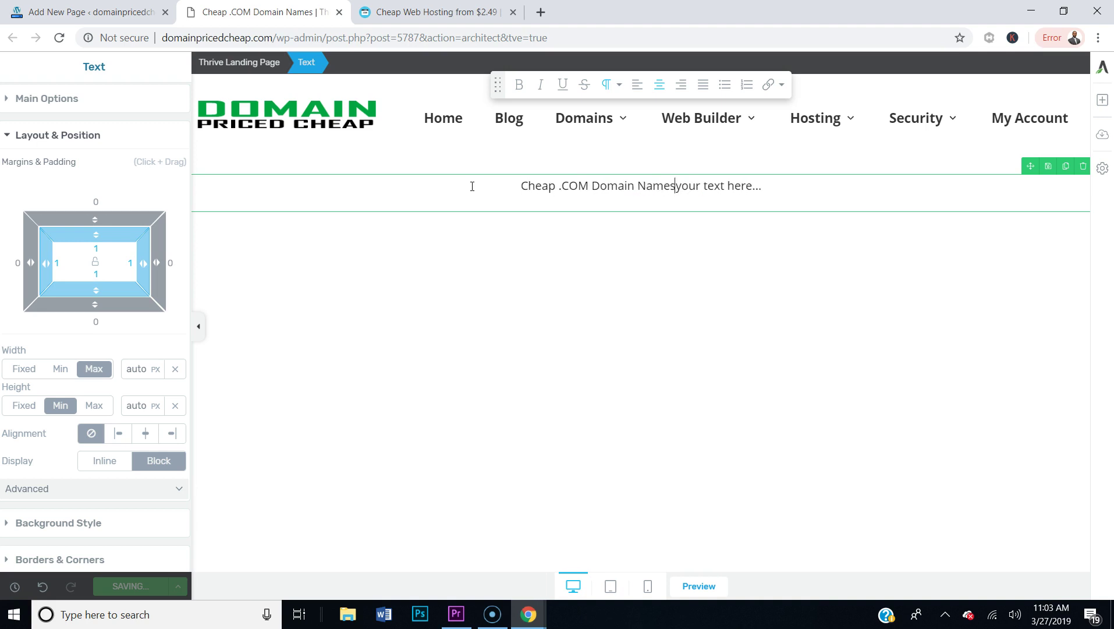
click(784, 200)
key(BackSpace)
key(BackSpace)
key(BackSpace)
key(BackSpace)
key(BackSpace)
key(BackSpace)
key(BackSpace)
key(BackSpace)
key(BackSpace)
key(BackSpace)
key(BackSpace)
key(BackSpace)
key(BackSpace)
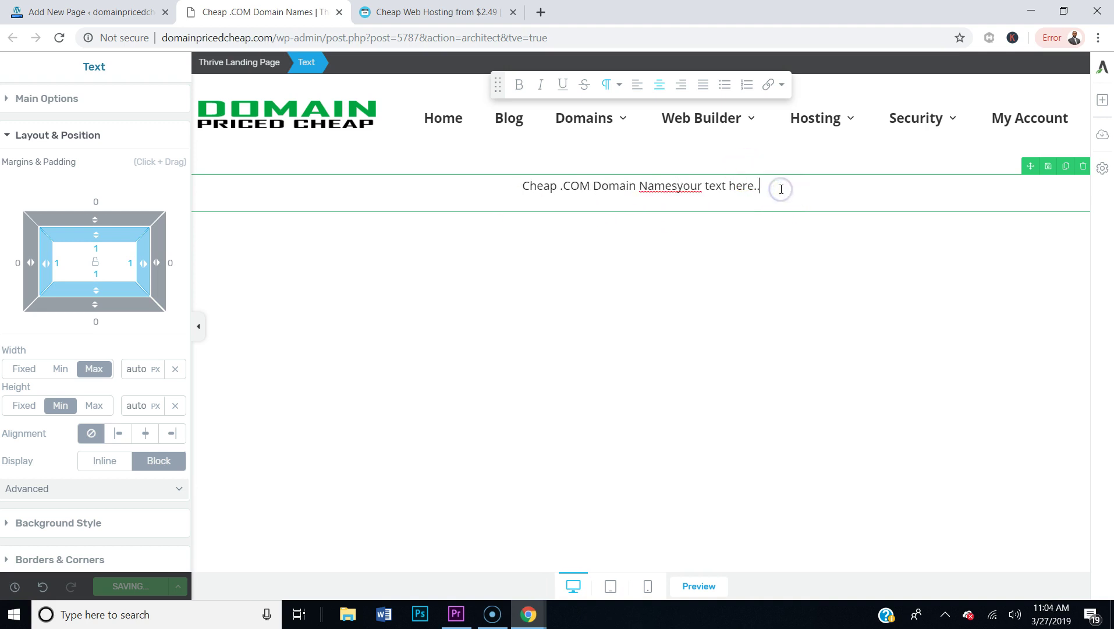
key(BackSpace)
key(BackSpace)
key(BackSpace)
key(BackSpace)
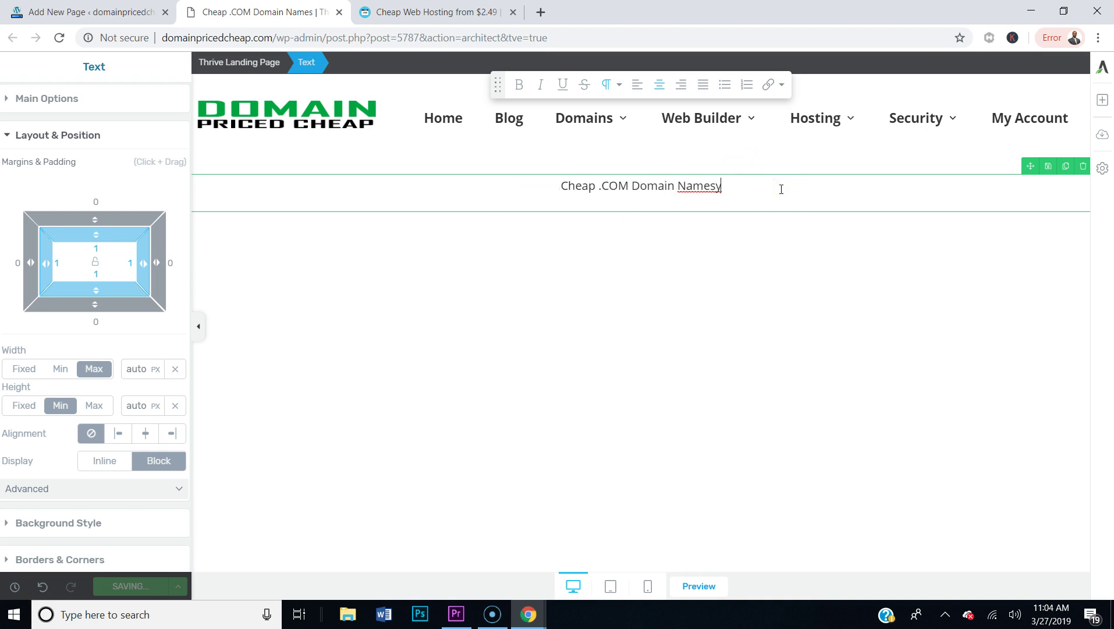
- Format the "Cheap .COM Domain Names" text as a bold, centered Heading 2
click(615, 89)
click(617, 143)
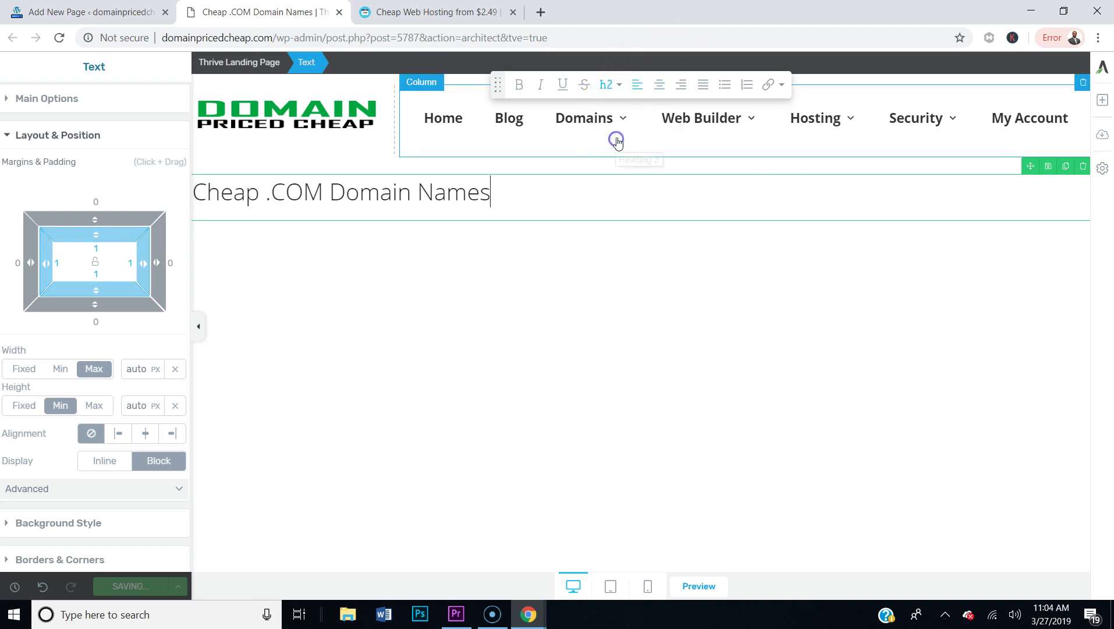
drag(510, 191, 188, 192)
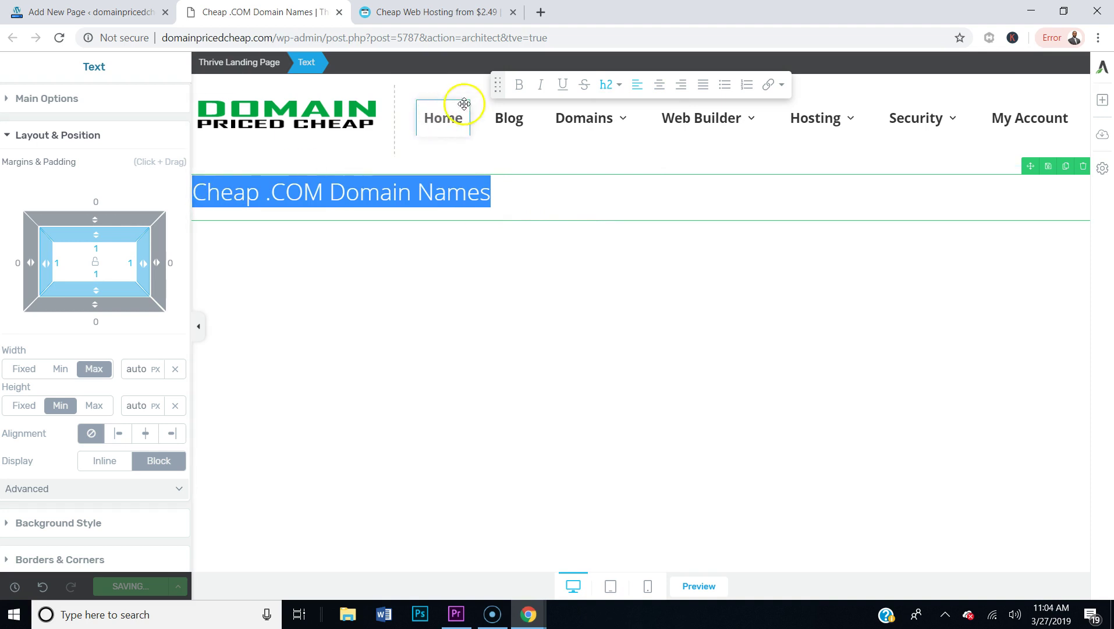
click(519, 85)
click(658, 86)
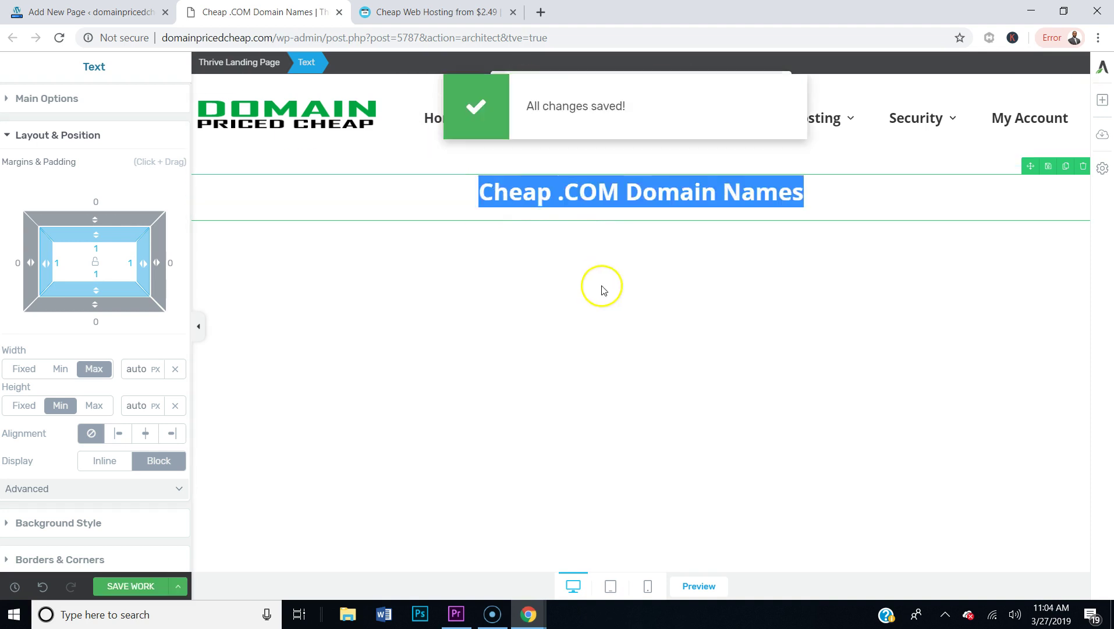
click(597, 286)
click(640, 182)
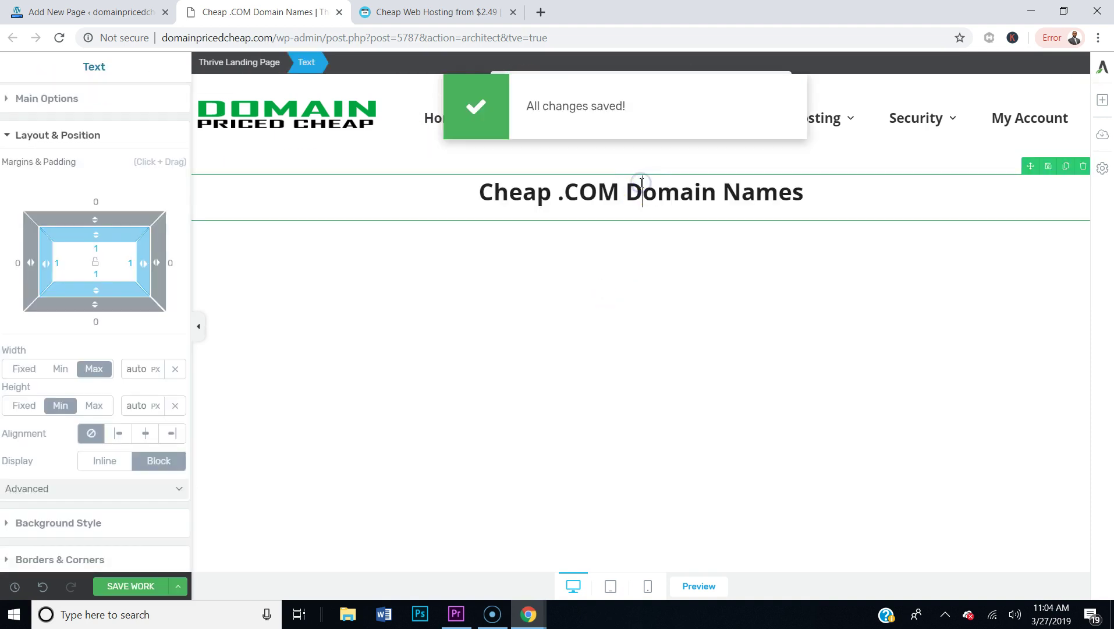
- Set the font size of the "Cheap .COM Domain Names" headline to 61 px
click(65, 139)
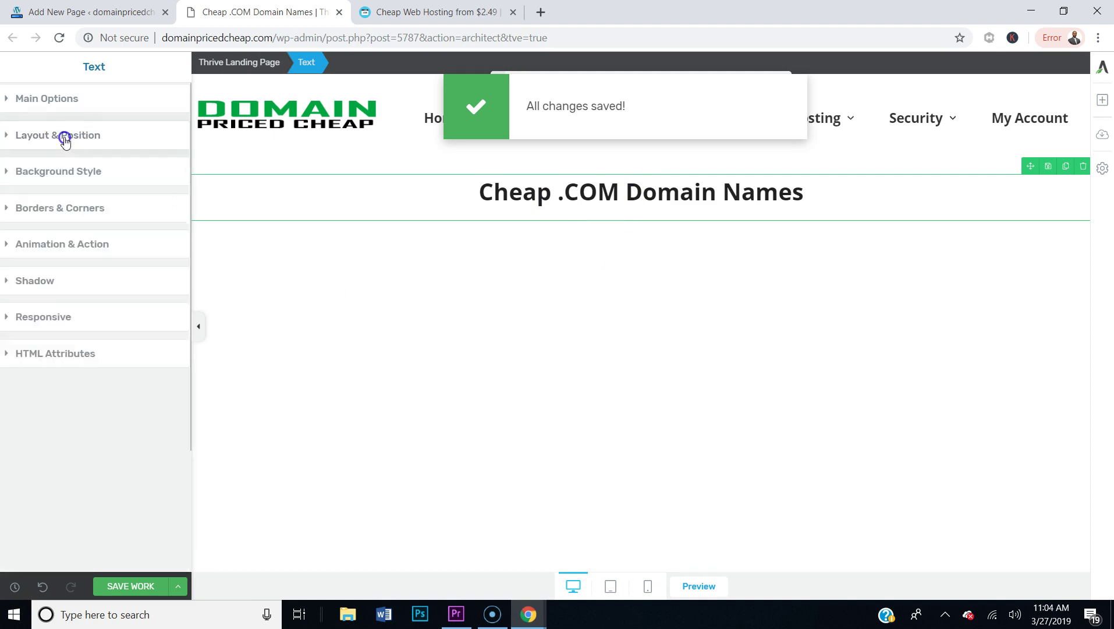
click(49, 101)
drag(33, 274, 58, 269)
click(401, 314)
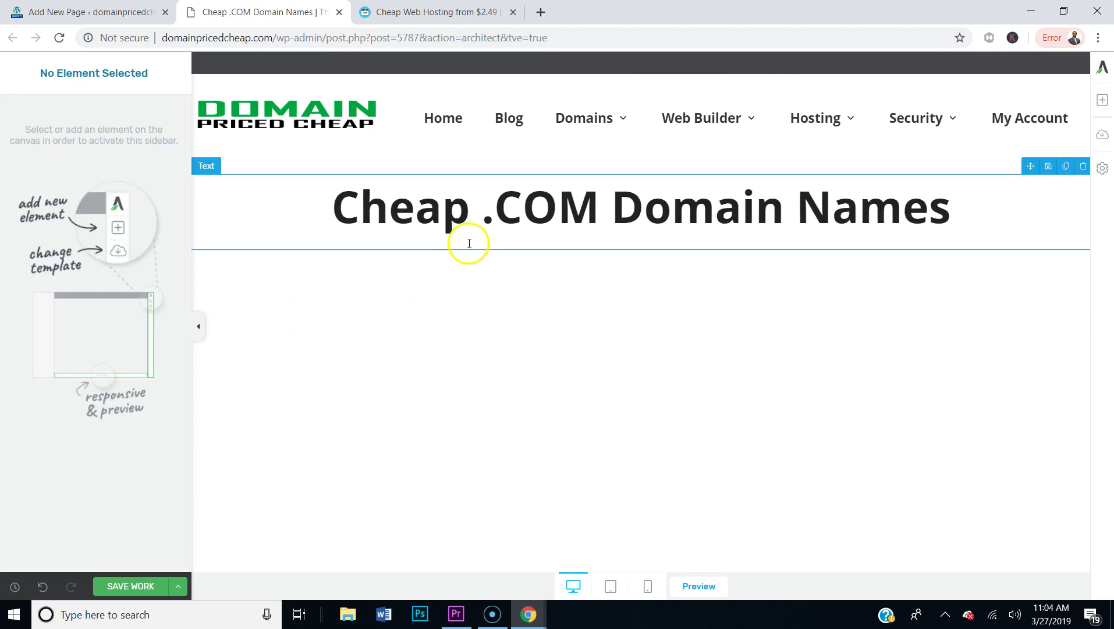
- Set the top margin of the "Cheap .COM Domain Names" headline to -40 and save the work
click(469, 217)
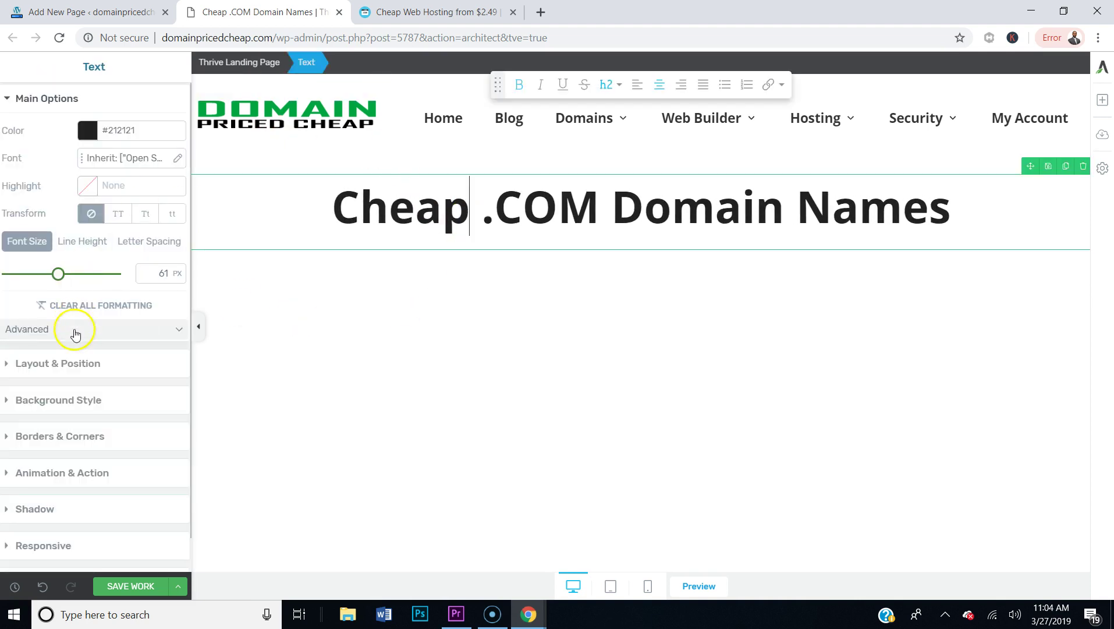
click(73, 367)
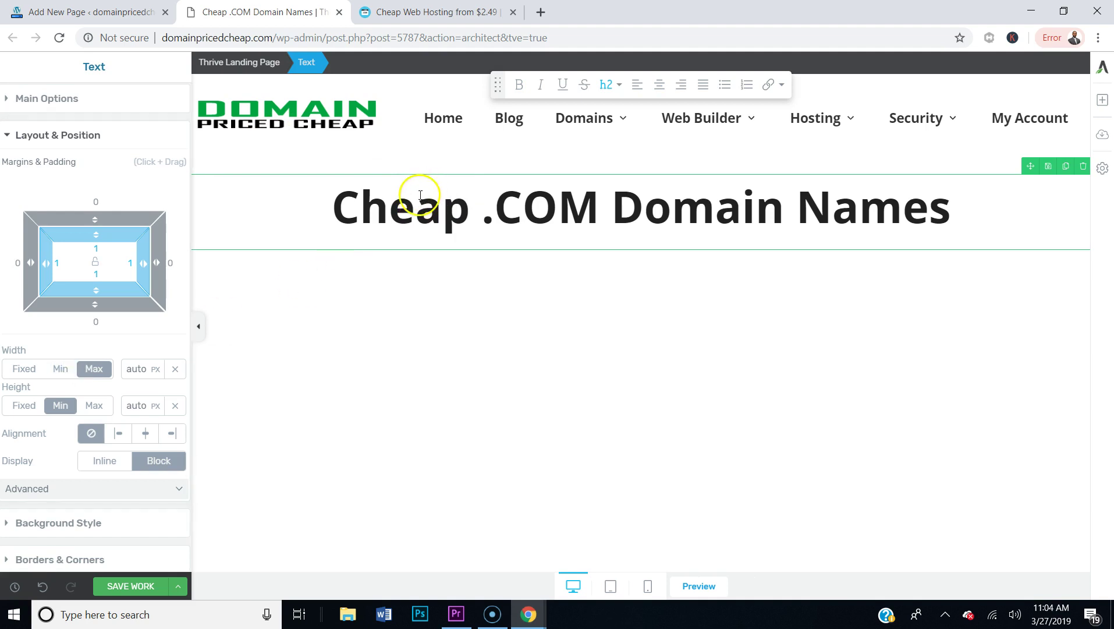
drag(94, 216, 105, 281)
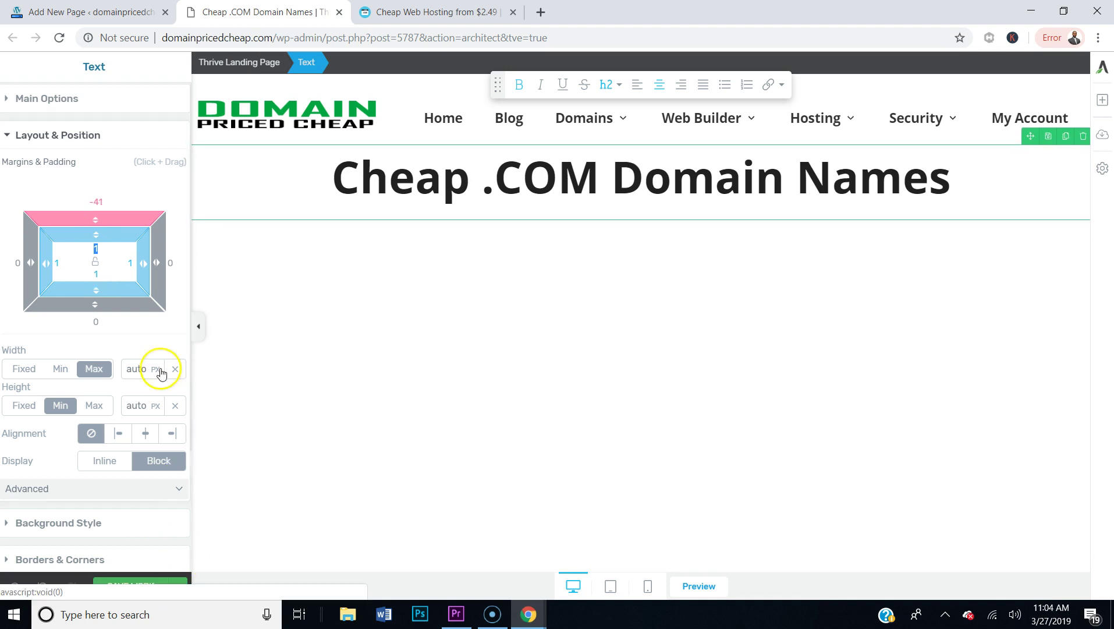
drag(109, 216, 107, 213)
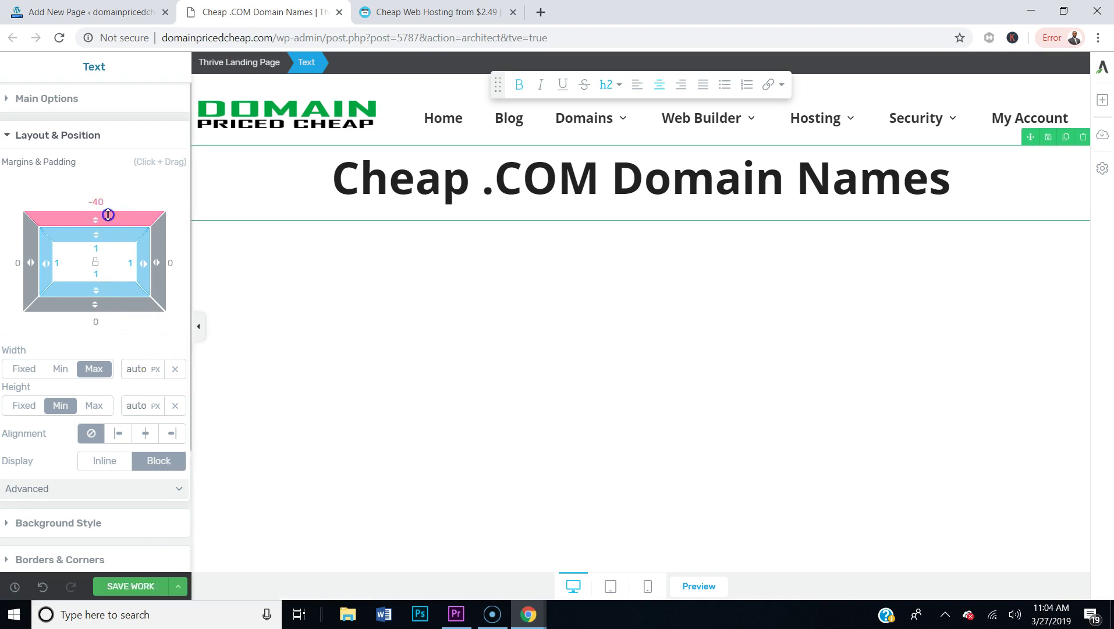
click(124, 587)
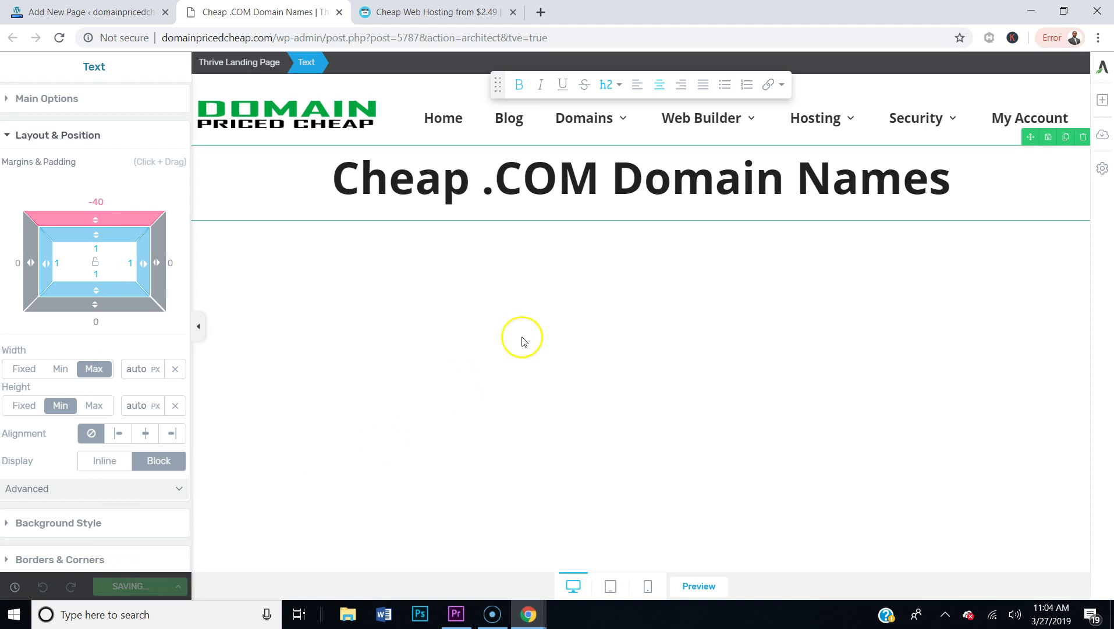
- Check the creatingwebsite.org page for reference, then add a Text element below the headline, formatted as a centered Heading 3
click(431, 12)
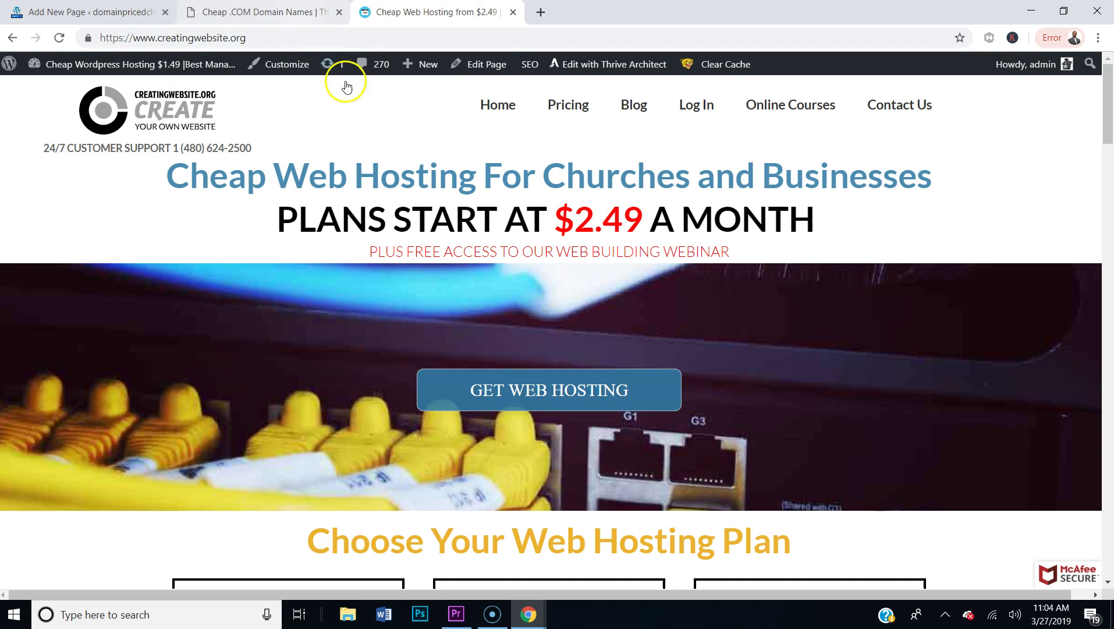
click(267, 12)
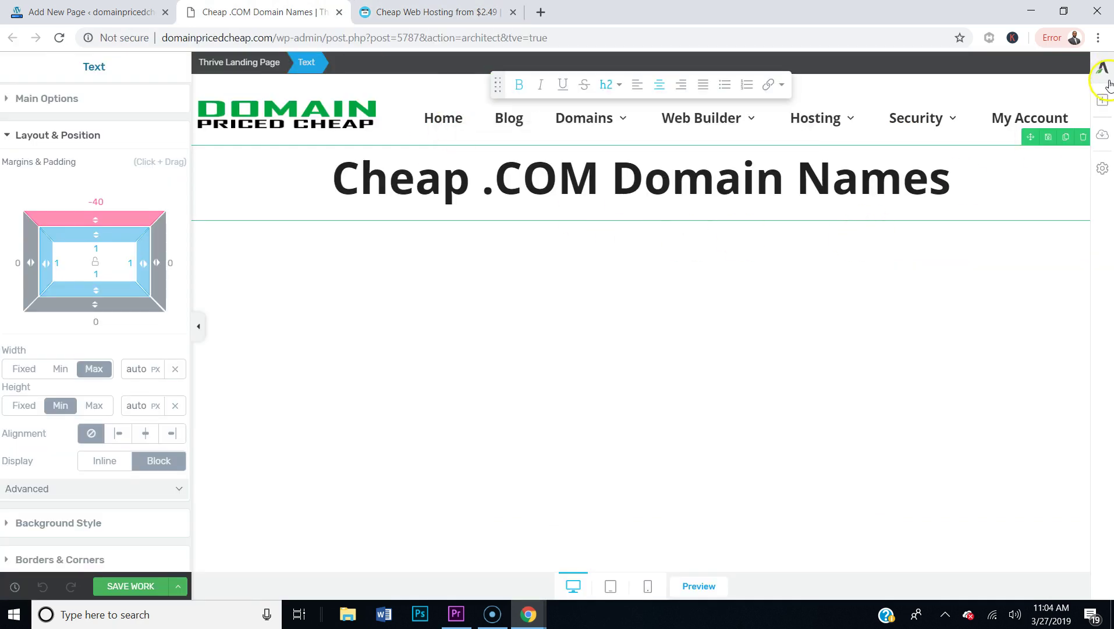
click(1103, 100)
drag(990, 154, 687, 195)
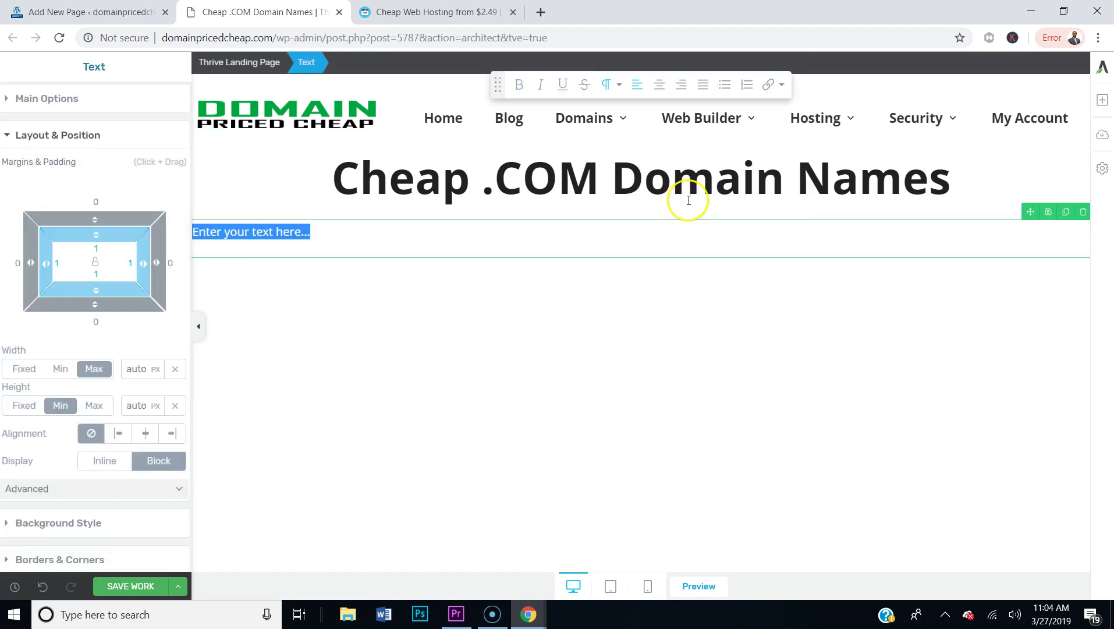
click(618, 84)
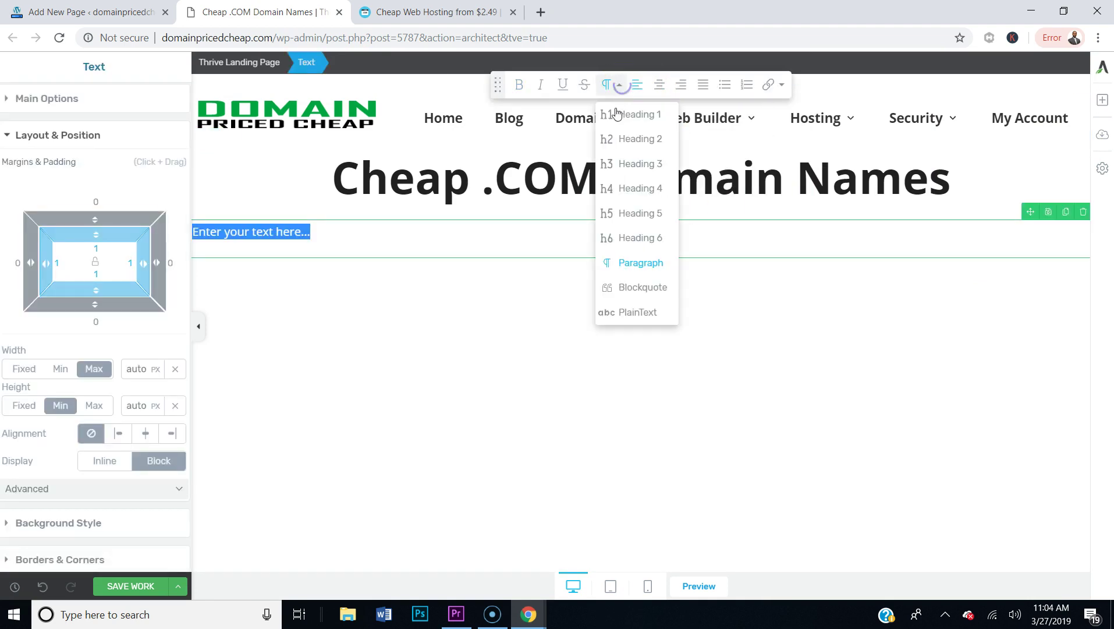
click(615, 165)
click(659, 85)
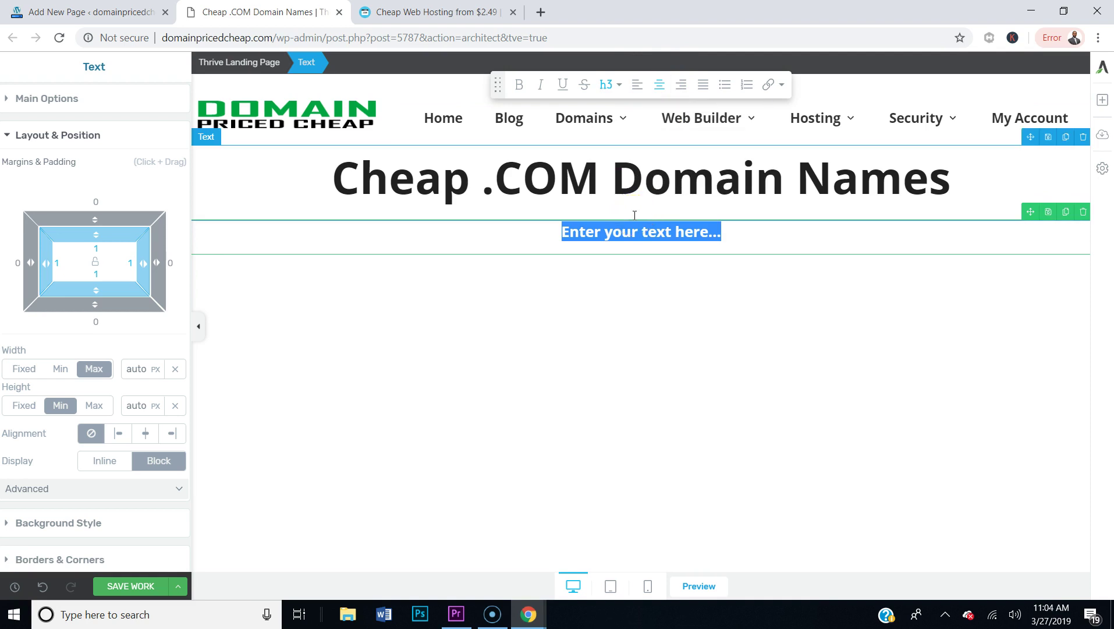
- Replace the placeholder text with "GET YOUR .COM DOMAIN NAME TODAY FOR AS LOW AS $9.99 A YEAR" and save the work
text(ge)
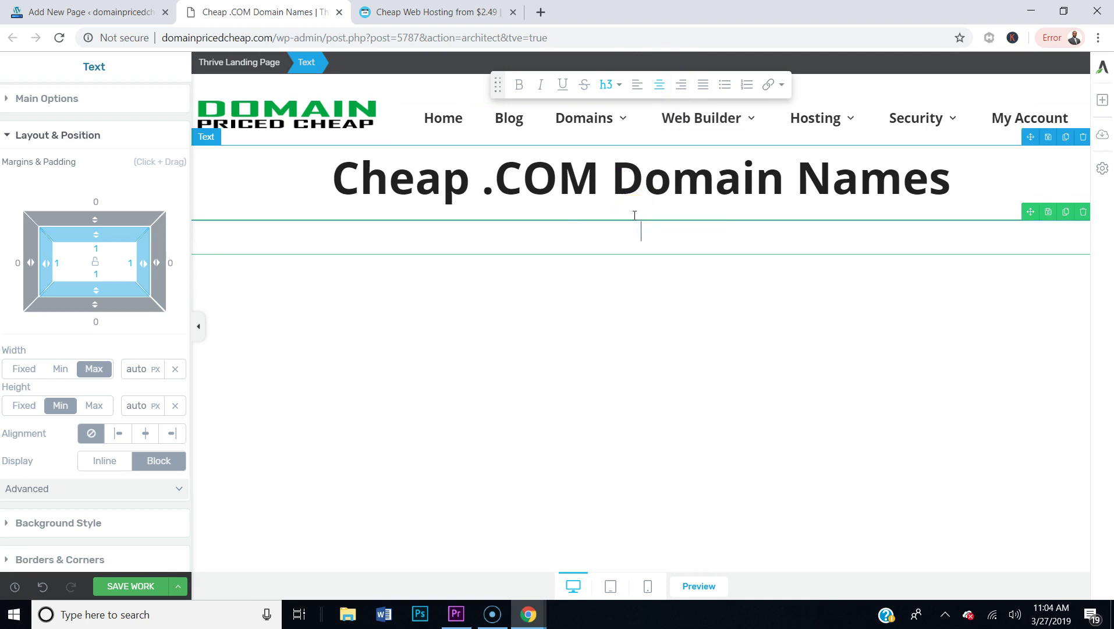
text(t your .com domain nam)
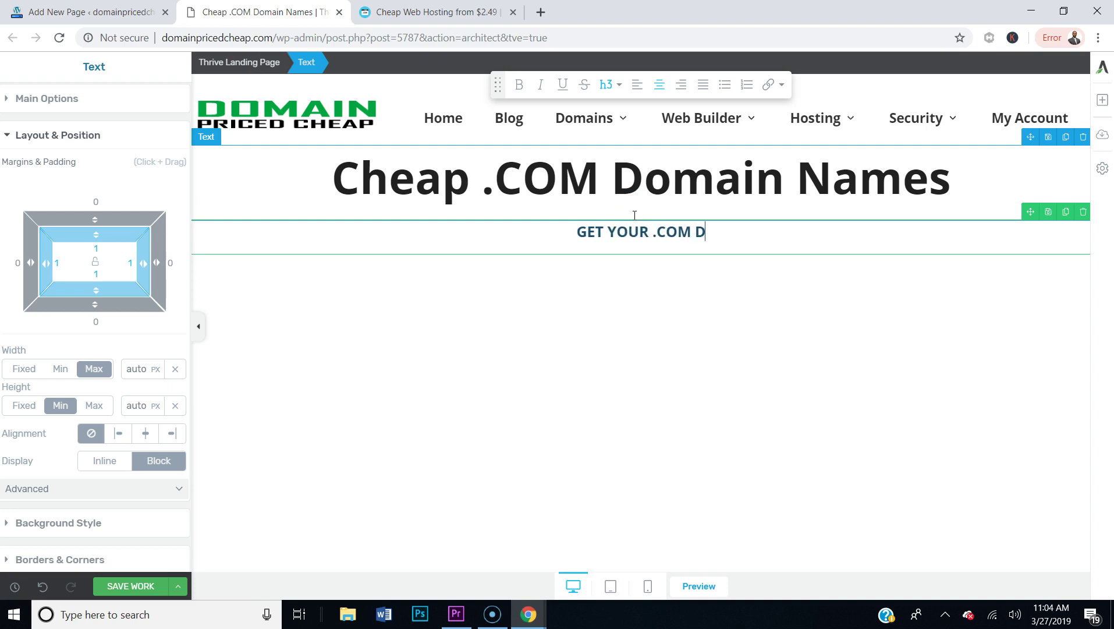
text(e tody)
key(BackSpace)
text(ay for as low as )
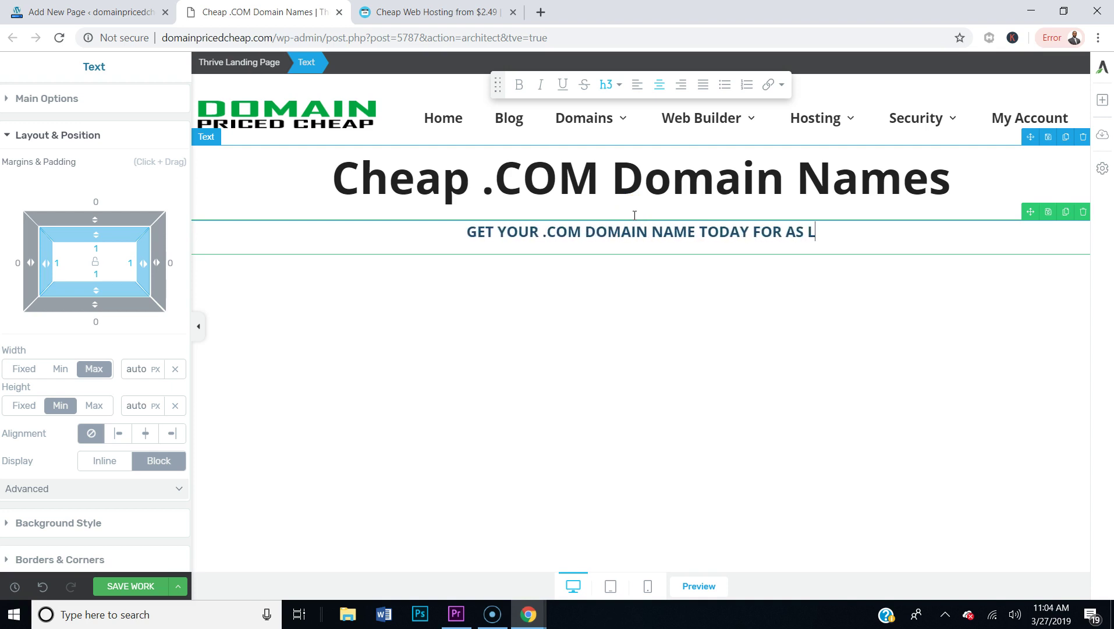
text($9.99 a)
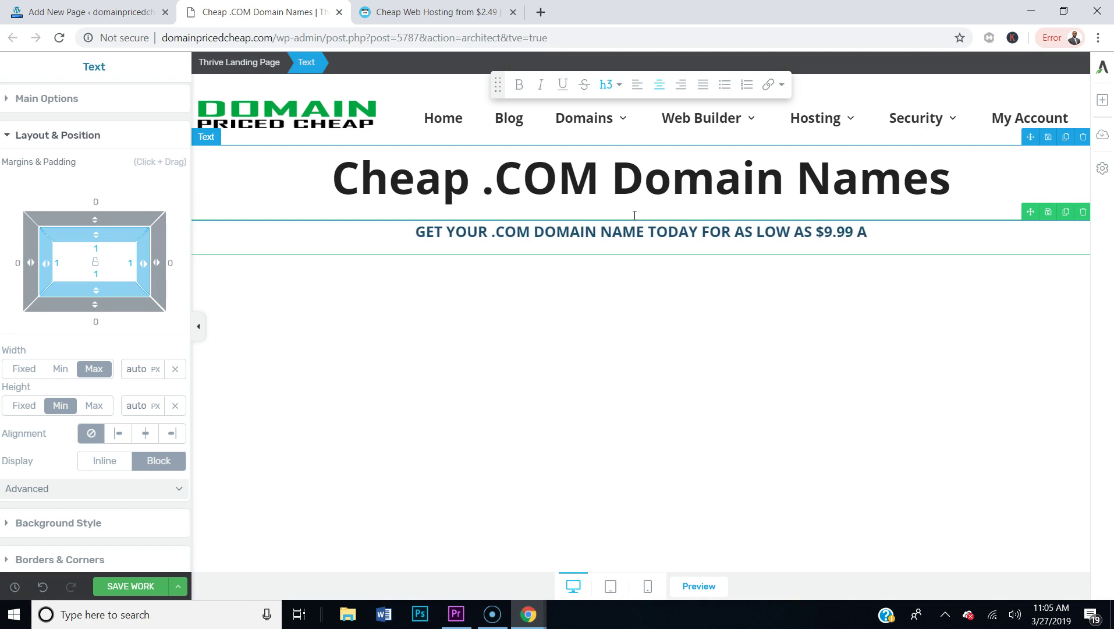
text( year)
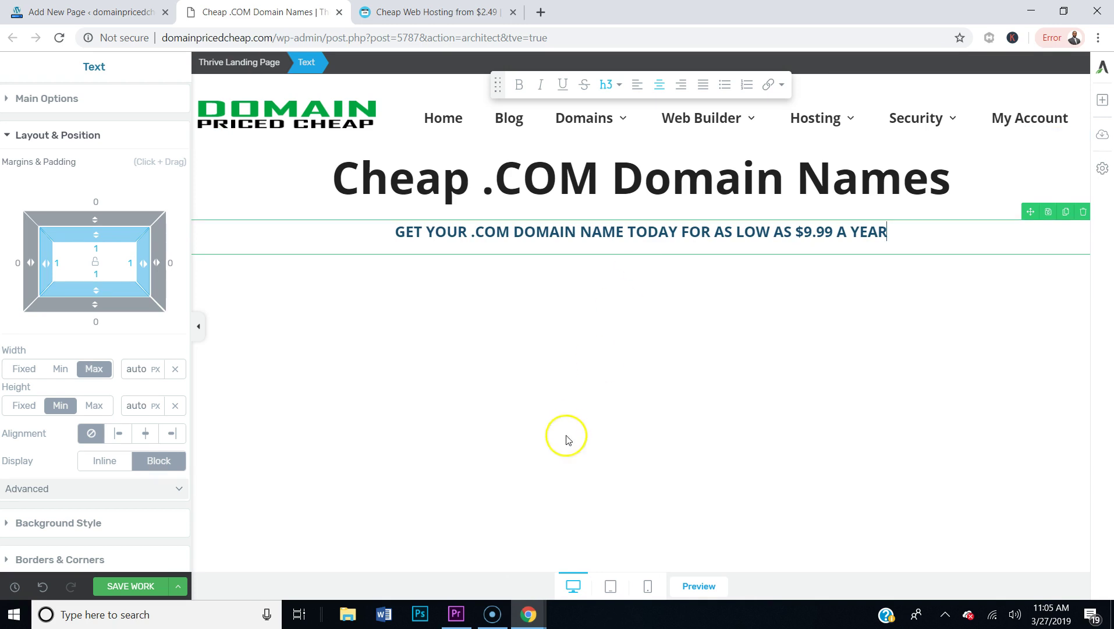
click(567, 440)
click(124, 585)
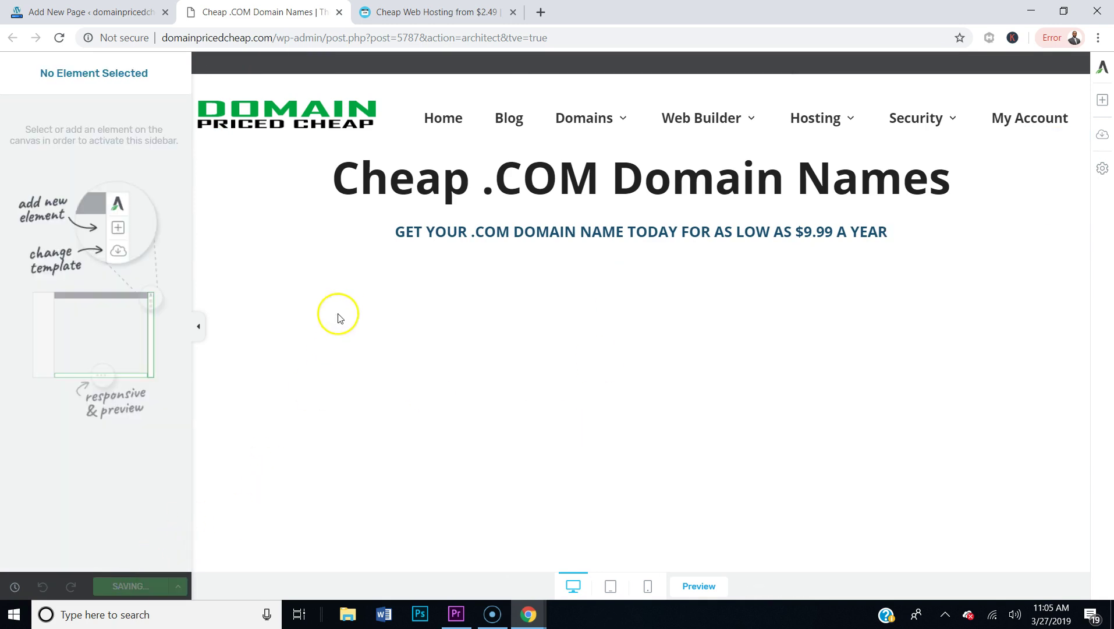
- Check the creatingwebsite.org page for reference, then add a Background Section below the $9.99 subheading
key(ctrl+Tab)
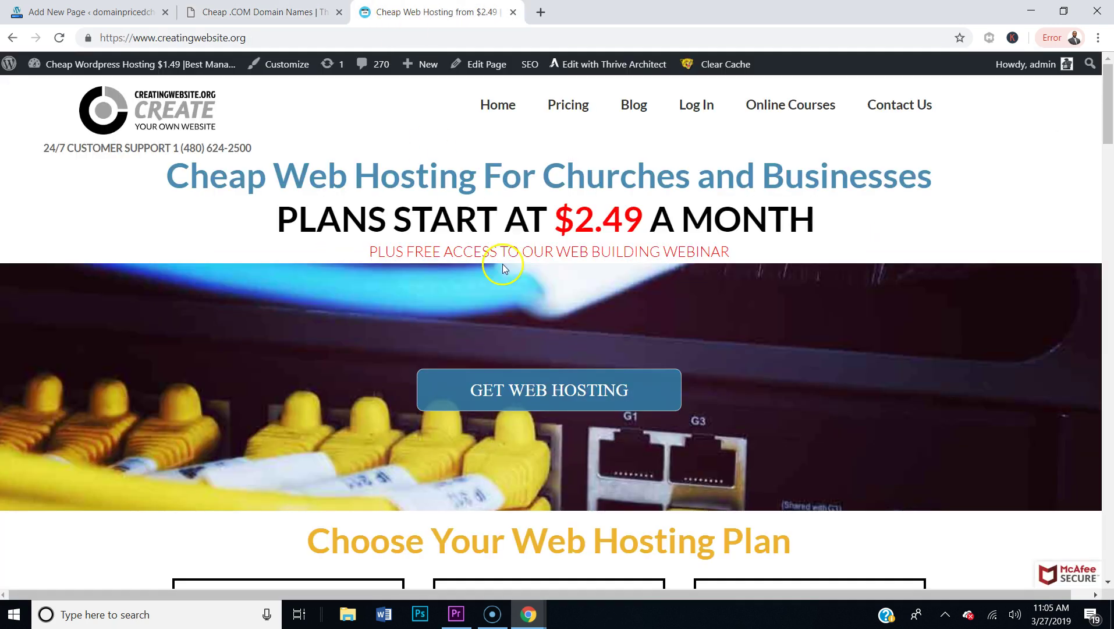
click(274, 23)
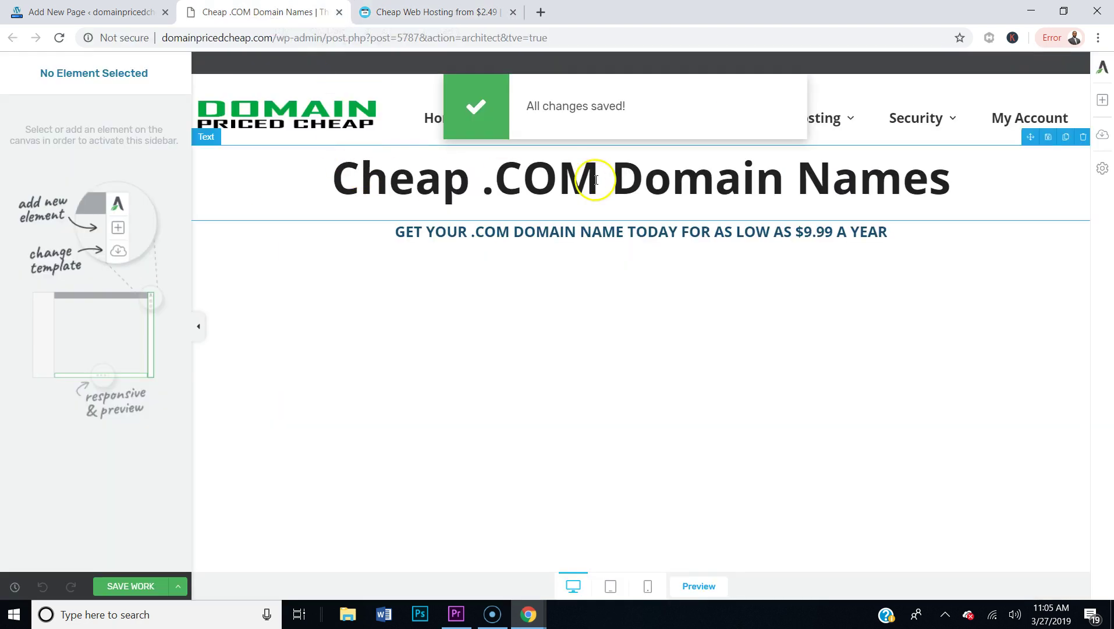
click(1101, 100)
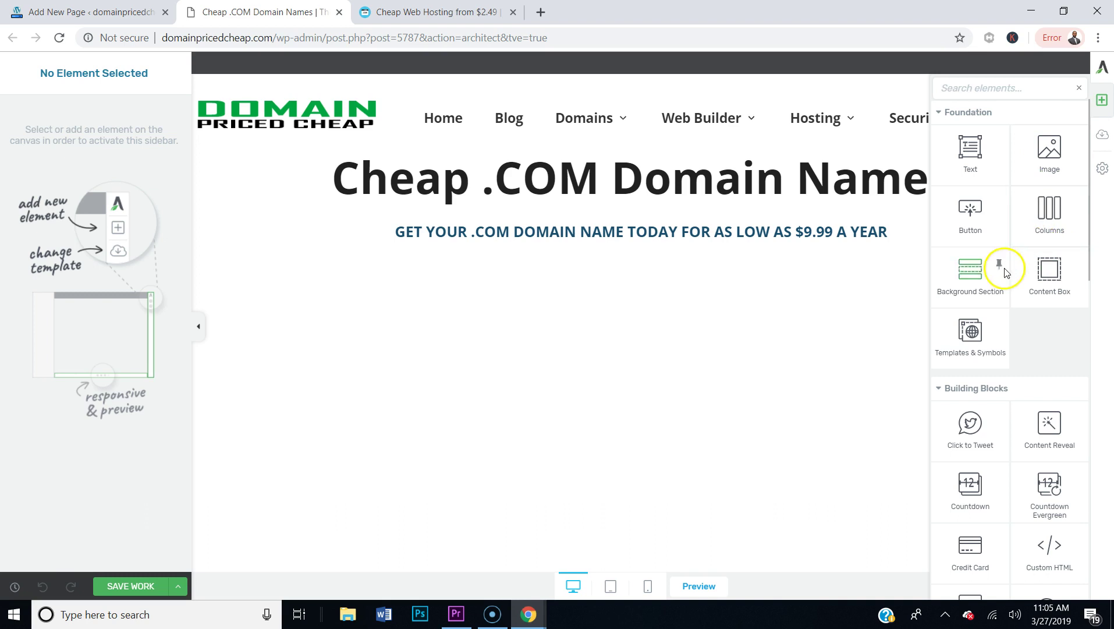
drag(970, 275, 711, 244)
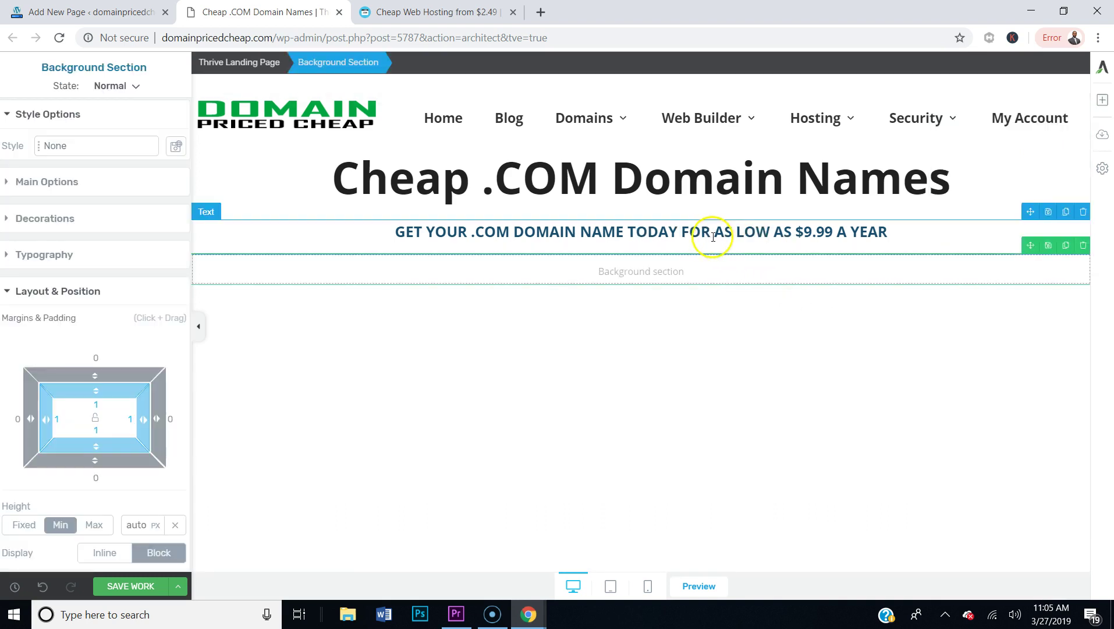
- Start an image layer in the Background Section's background style and open the file chooser for uploading its image
click(413, 270)
click(67, 291)
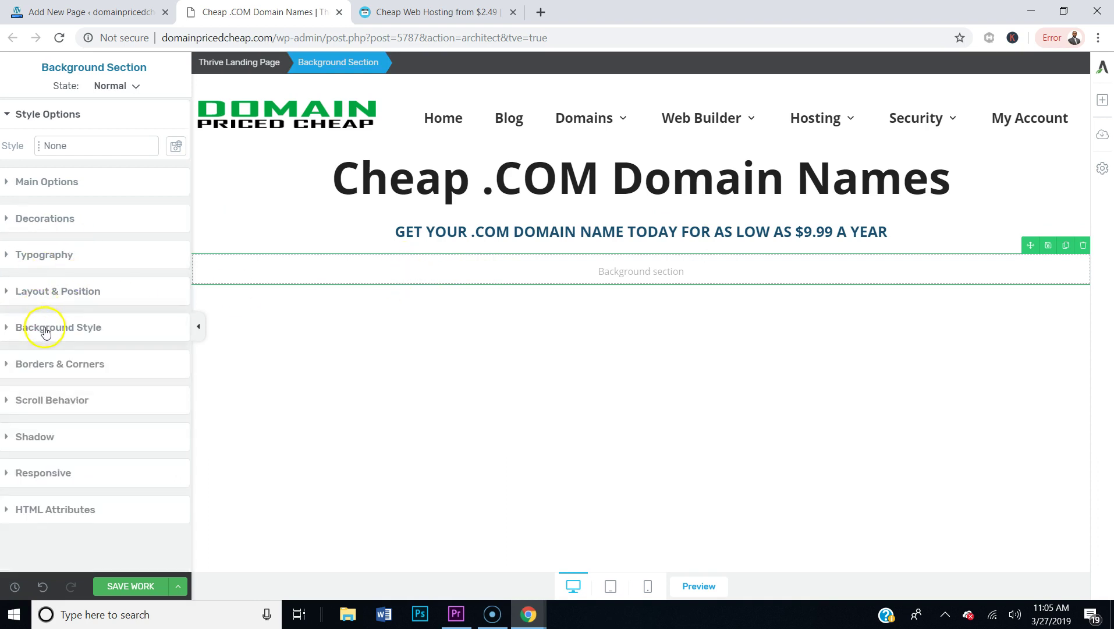
click(118, 327)
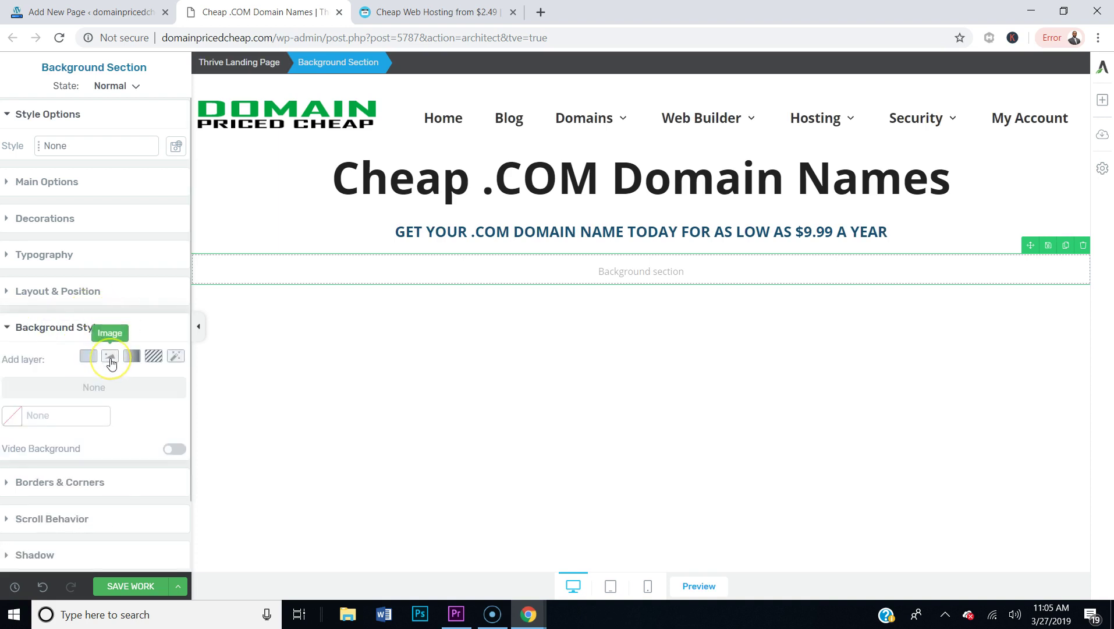
click(110, 357)
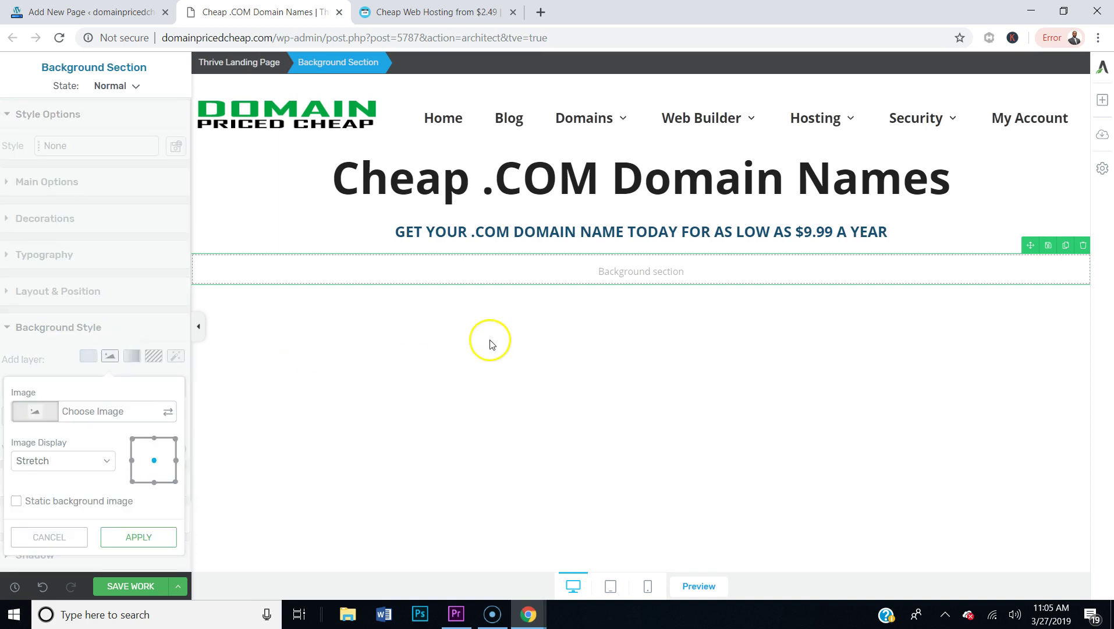
click(47, 418)
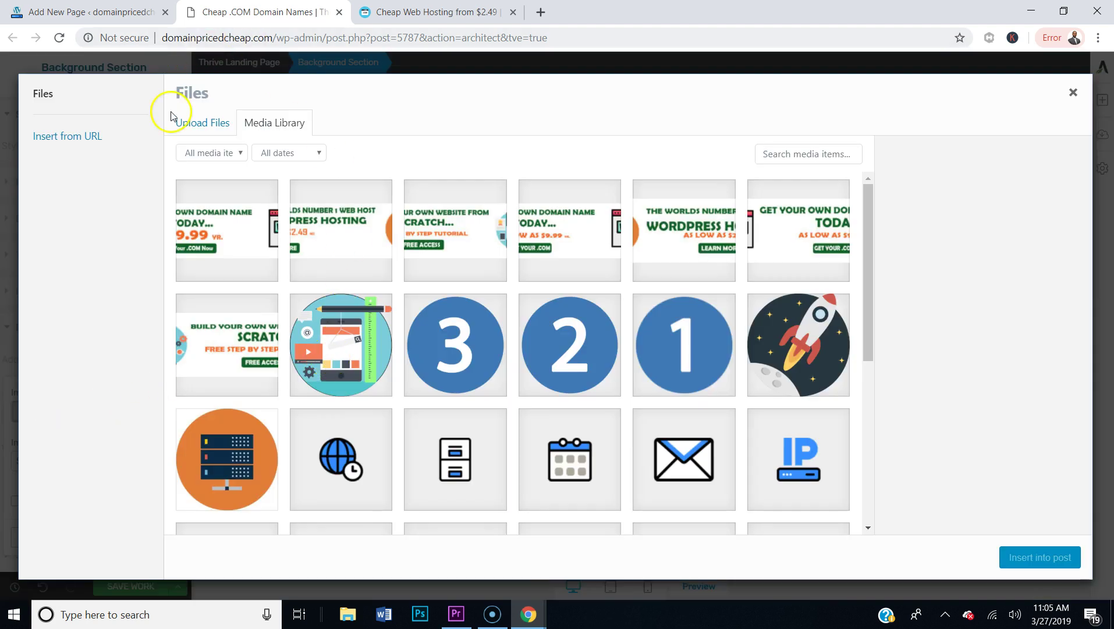
click(189, 124)
click(613, 337)
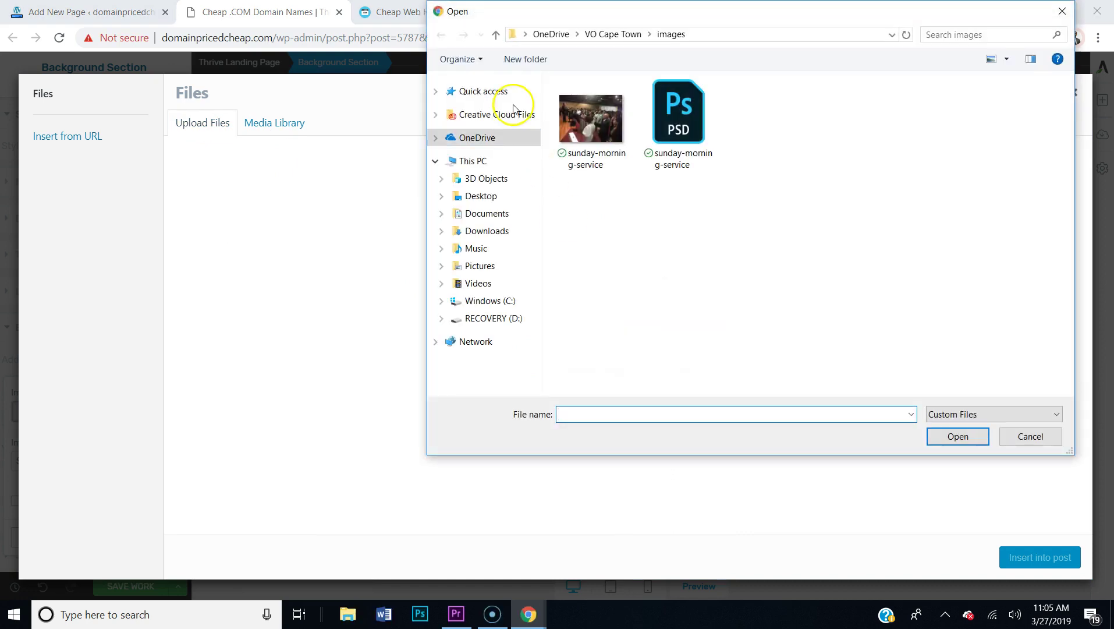
- Upload the network-server-room image from the images folder inside OneDrive's CreatingWebsite.org folder
click(489, 138)
scroll(652, 160, up, 7)
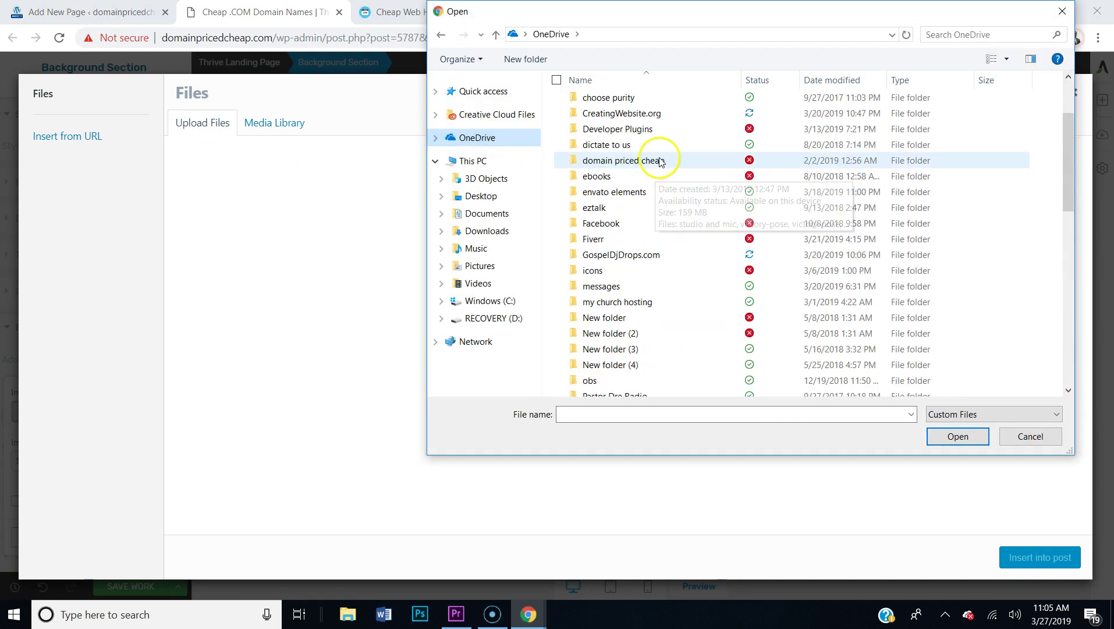
double_click(645, 115)
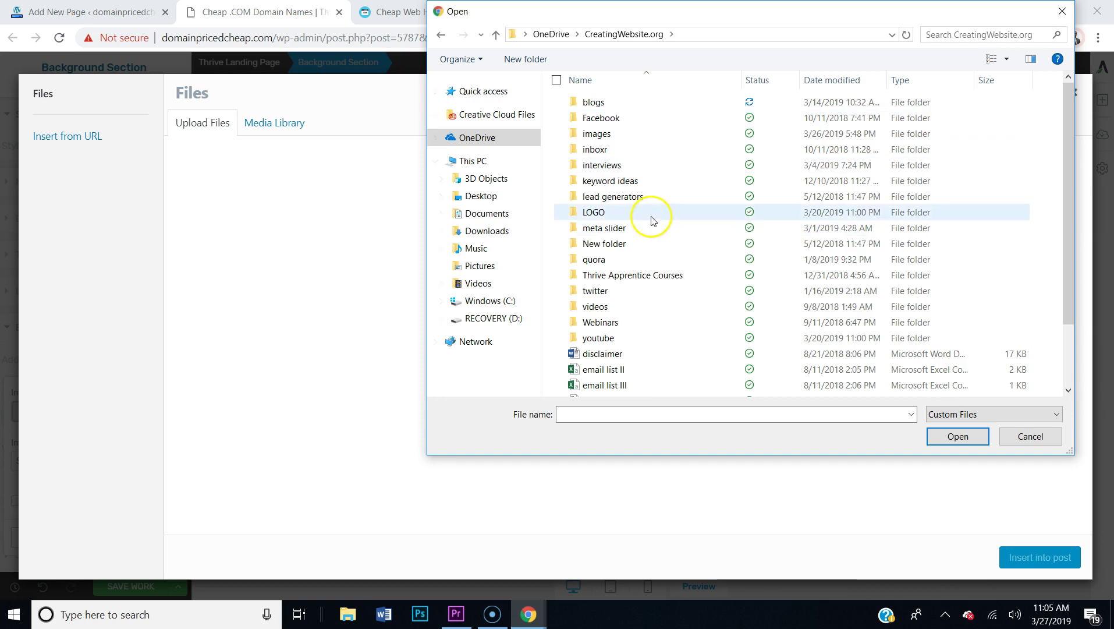
click(599, 138)
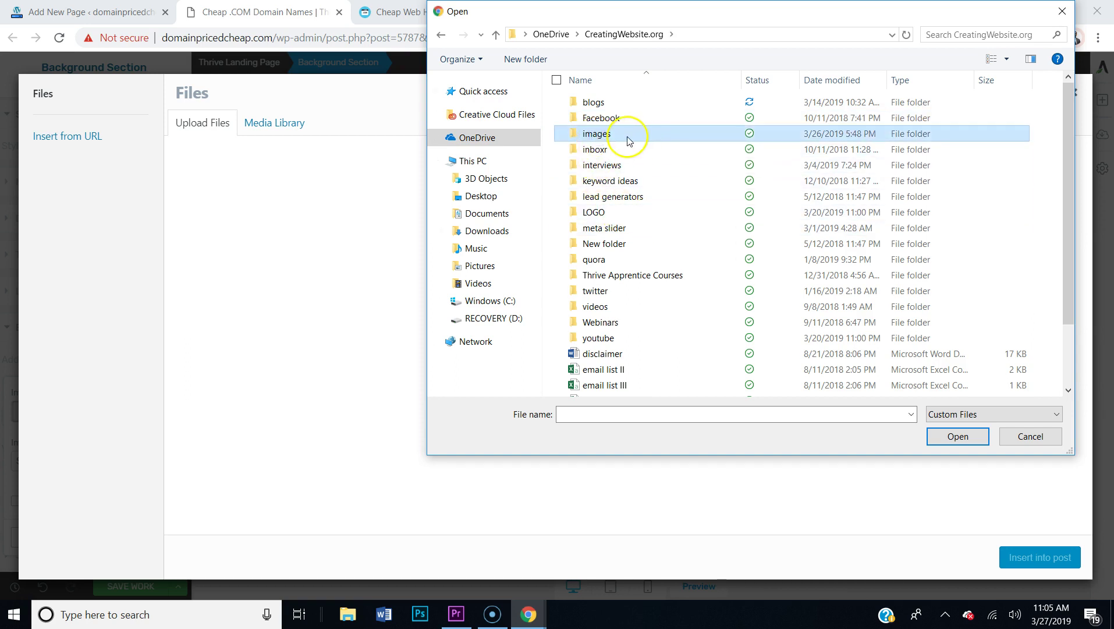
double_click(618, 136)
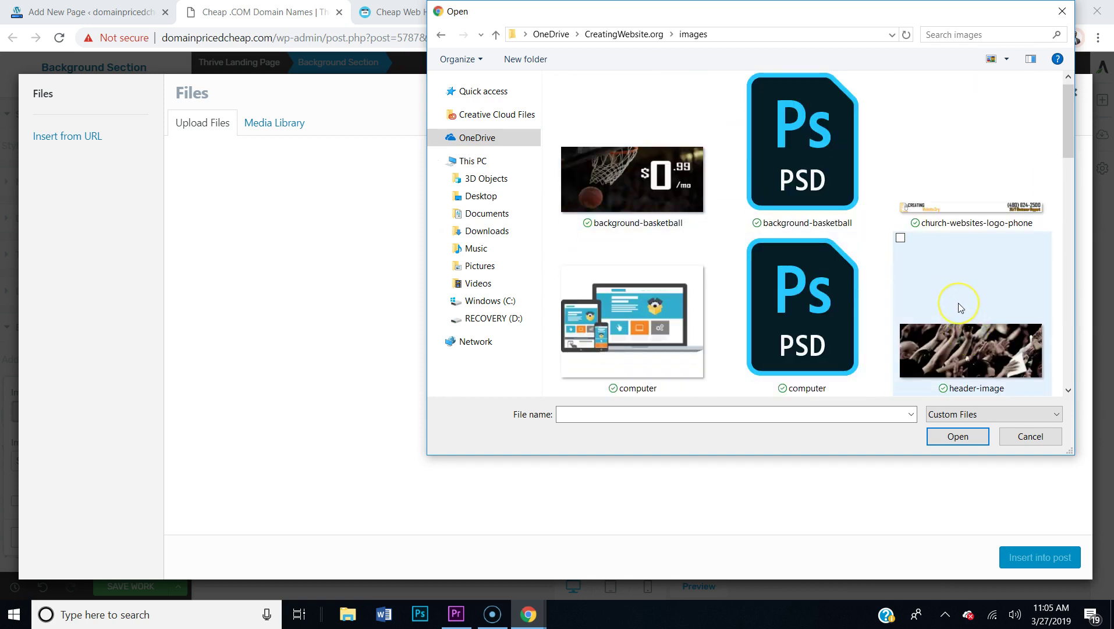
scroll(960, 307, down, 3)
scroll(961, 307, down, 5)
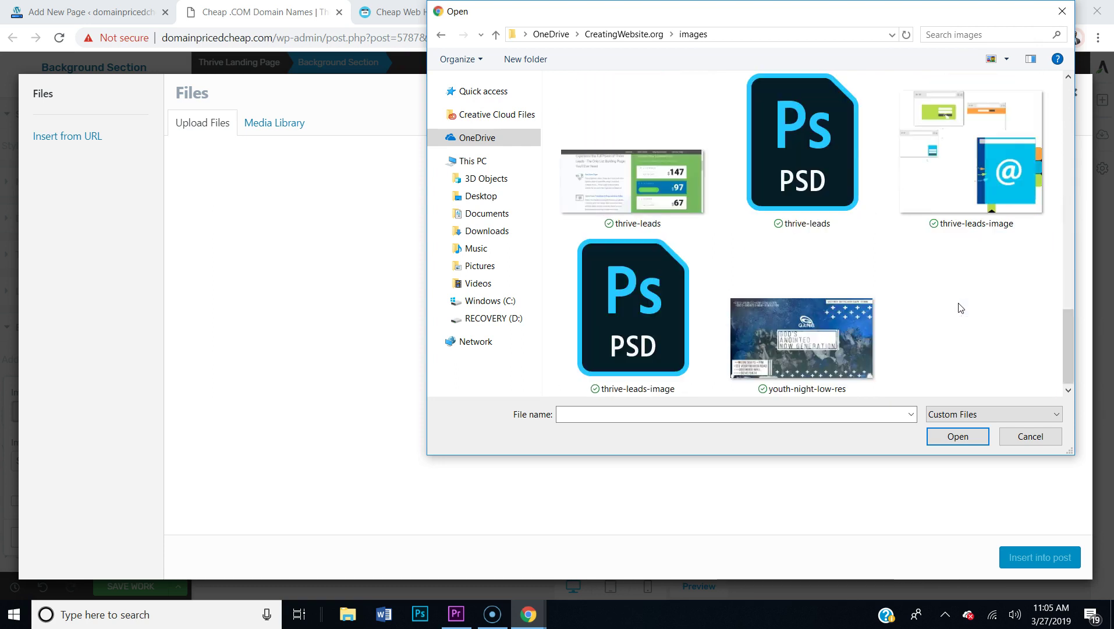
drag(1070, 336, 1070, 254)
click(603, 231)
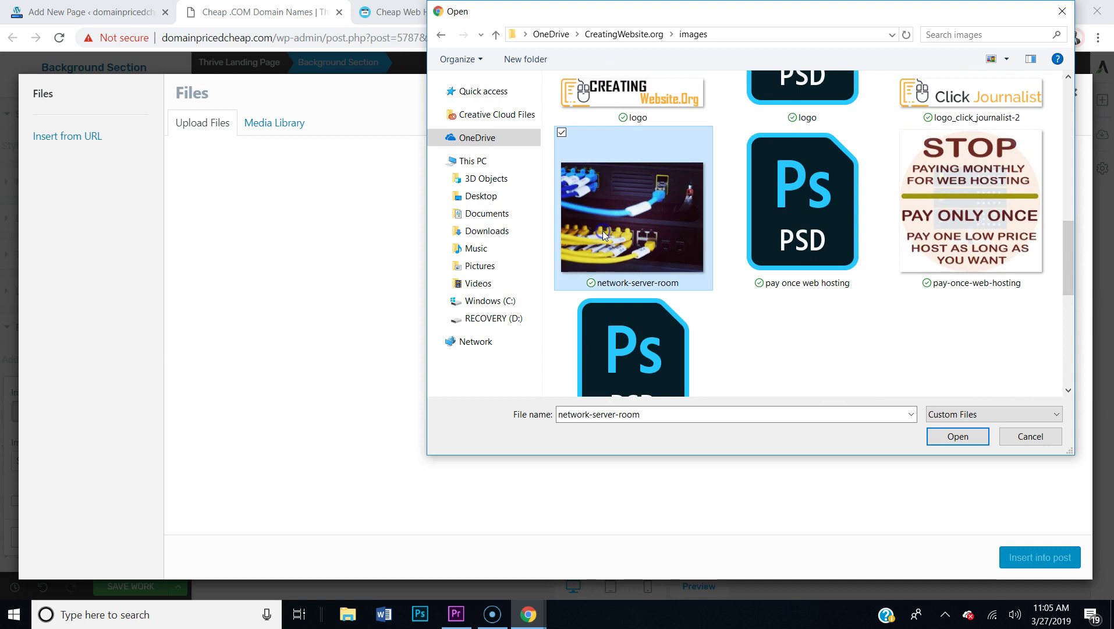
click(957, 436)
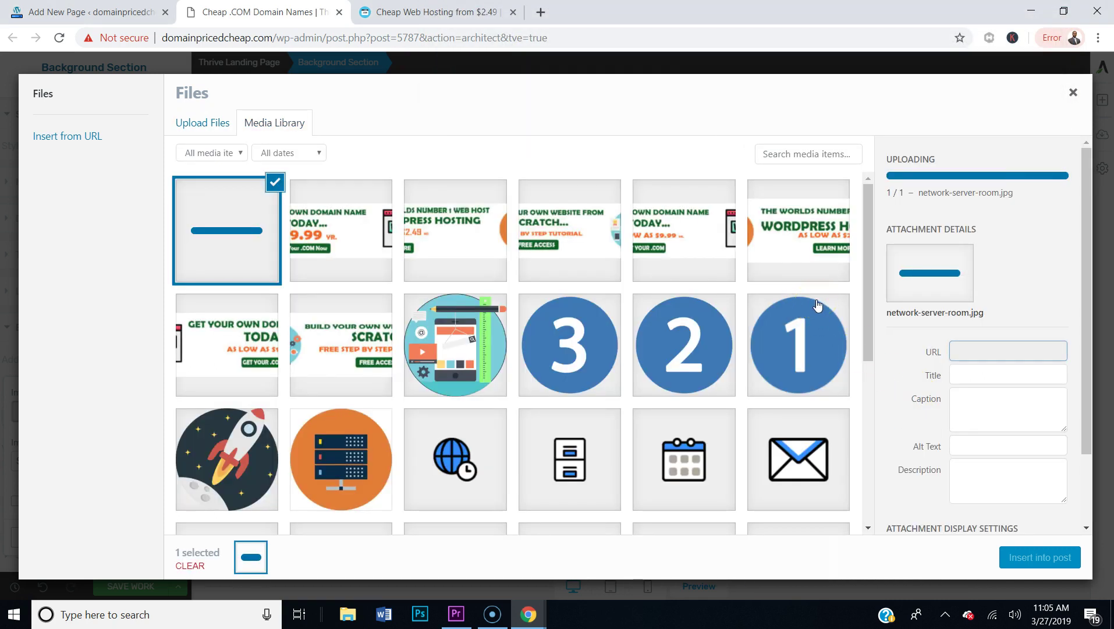
- Give the uploaded network-server-room image the alt text "cheap.com-domain-names", insert it, and apply it as the section's stretched background layer
click(268, 266)
click(961, 337)
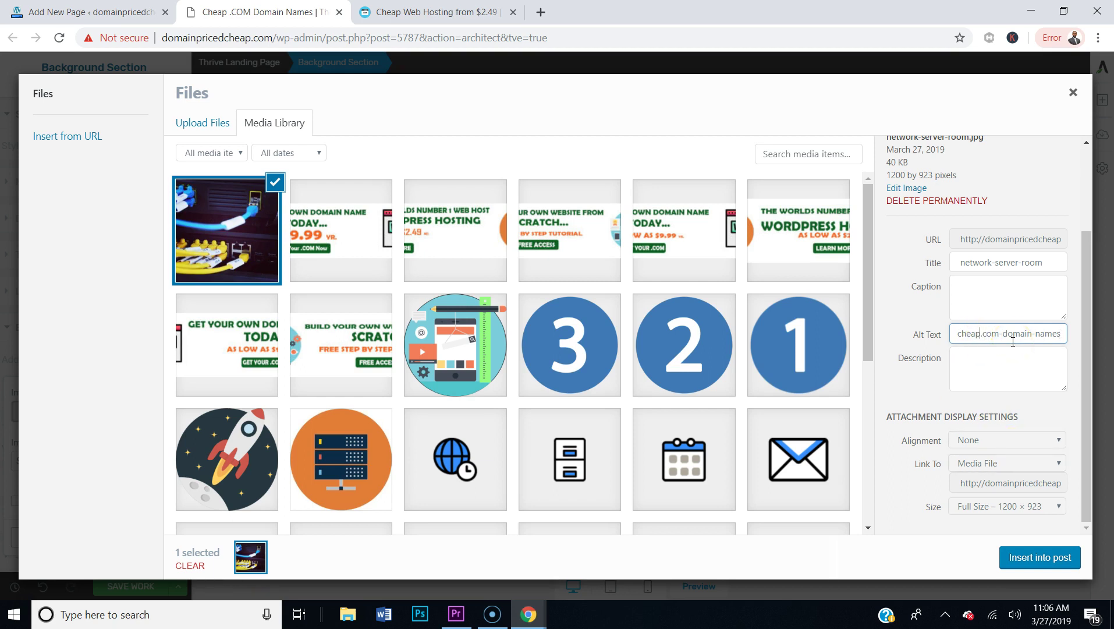
click(1034, 557)
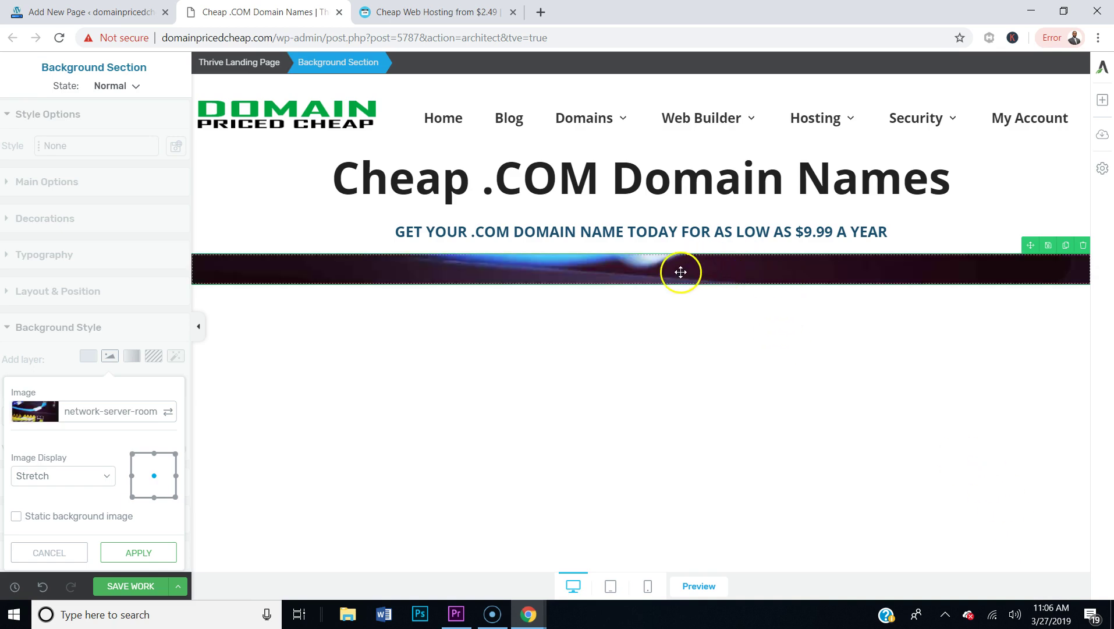
click(149, 551)
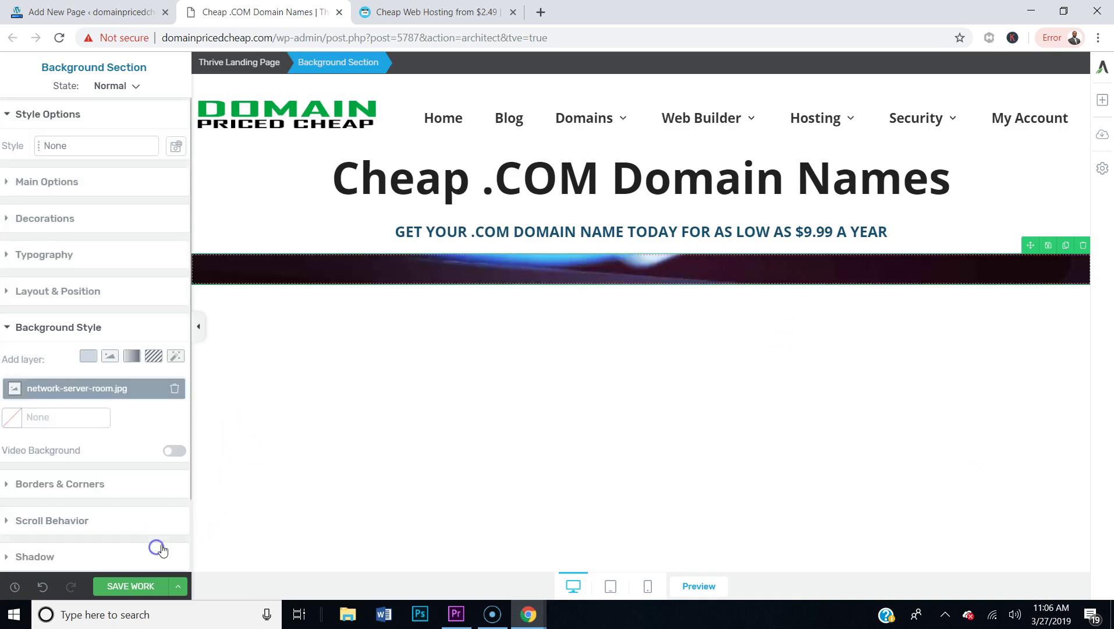
- Set the Background Section's minimum height to 461 px and save the work
click(76, 327)
click(91, 294)
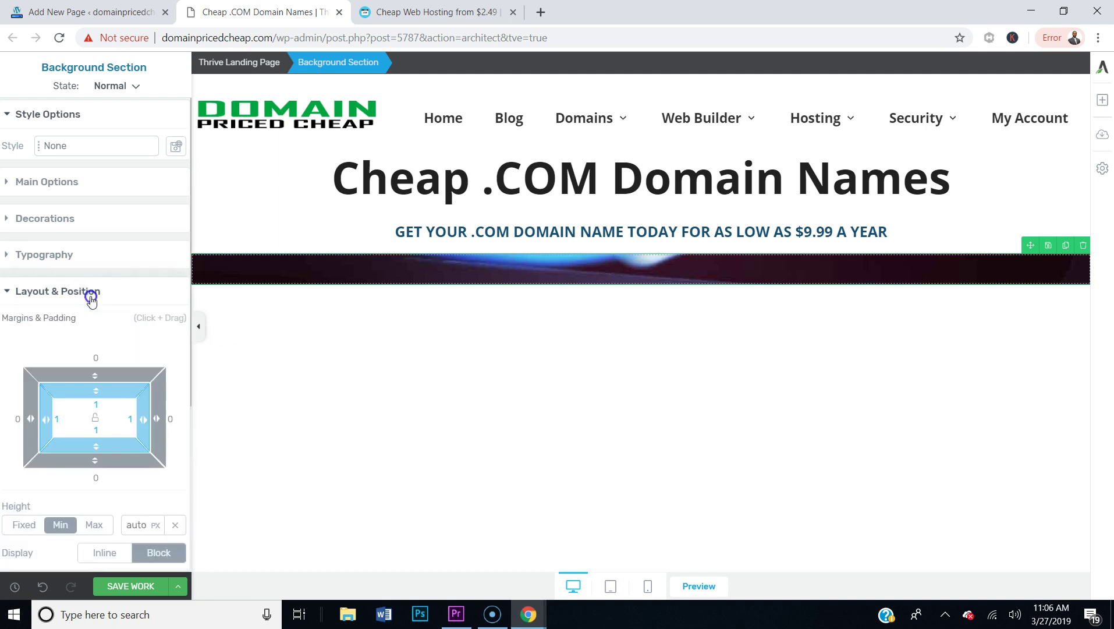
click(90, 292)
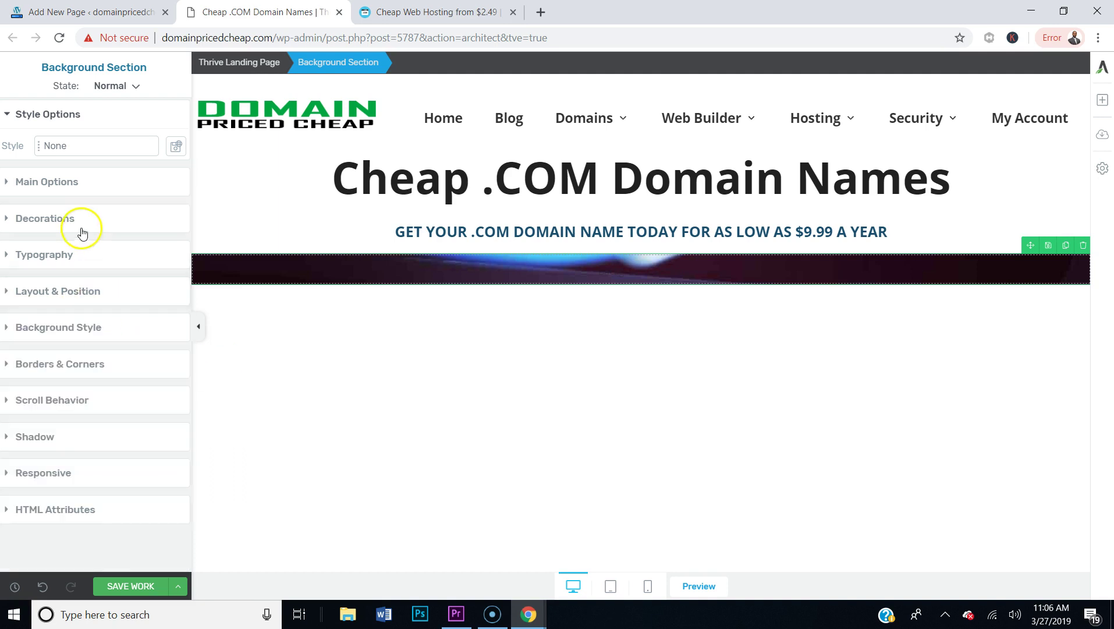
click(80, 187)
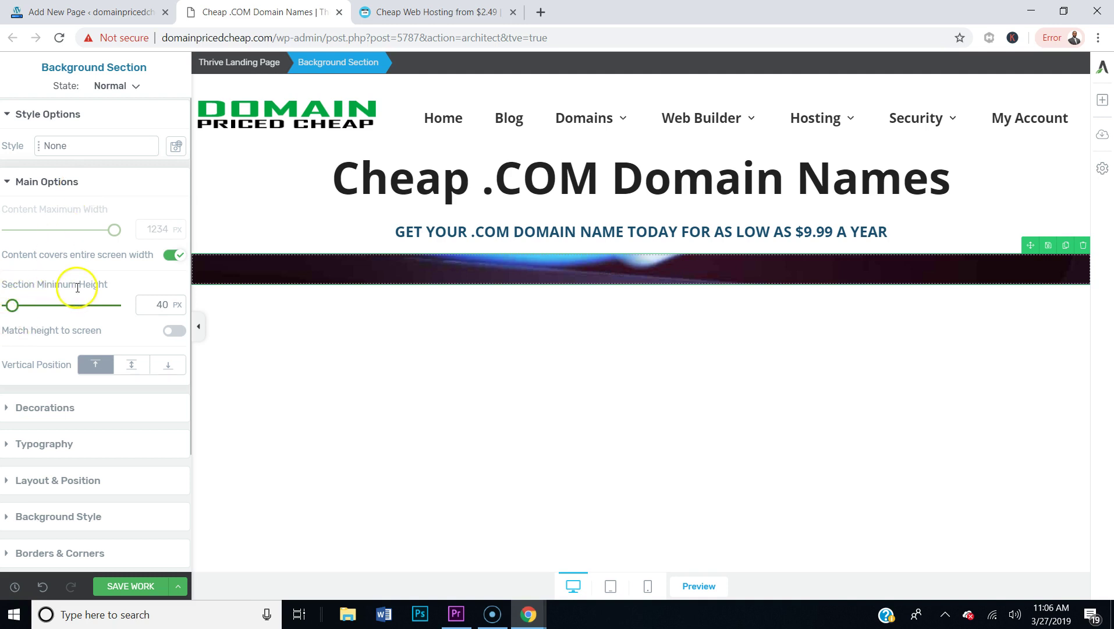
drag(12, 306, 57, 306)
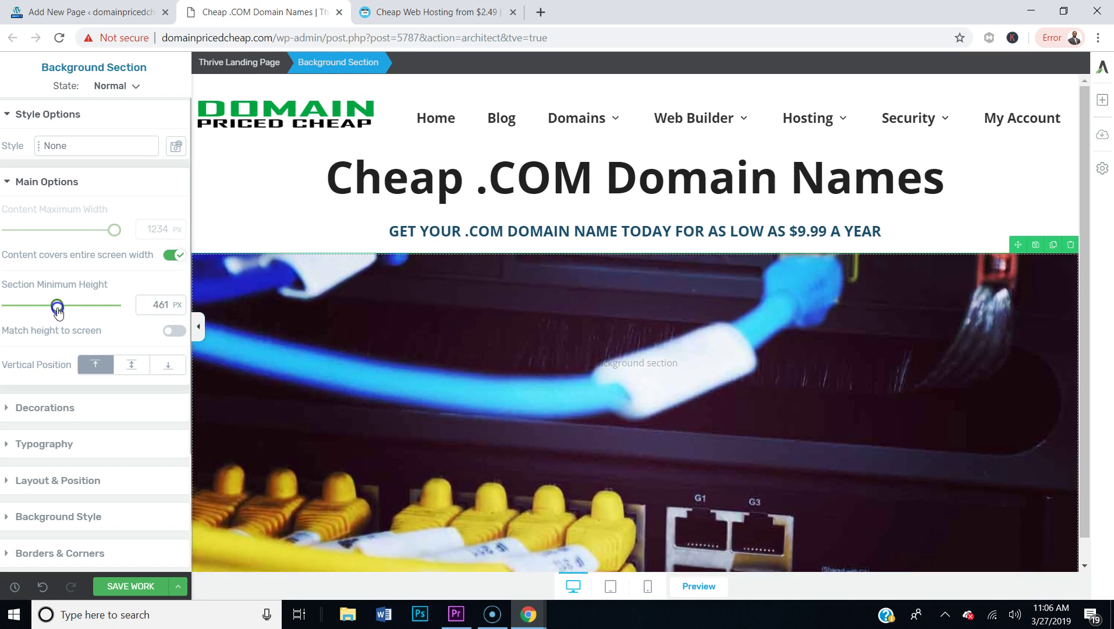
scroll(342, 255, down, 1)
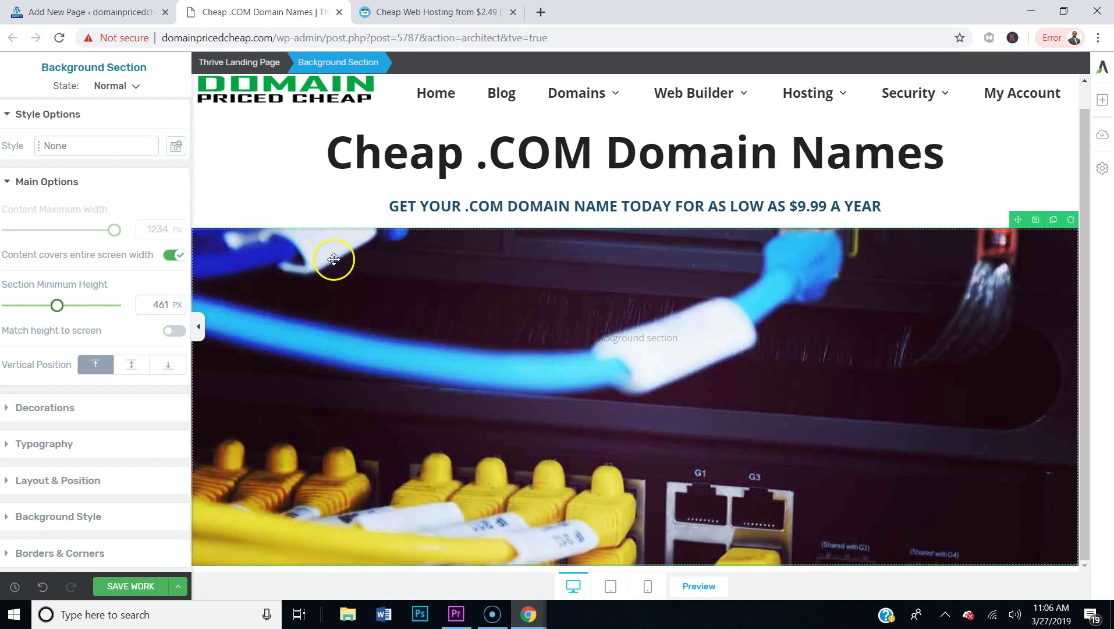
click(128, 586)
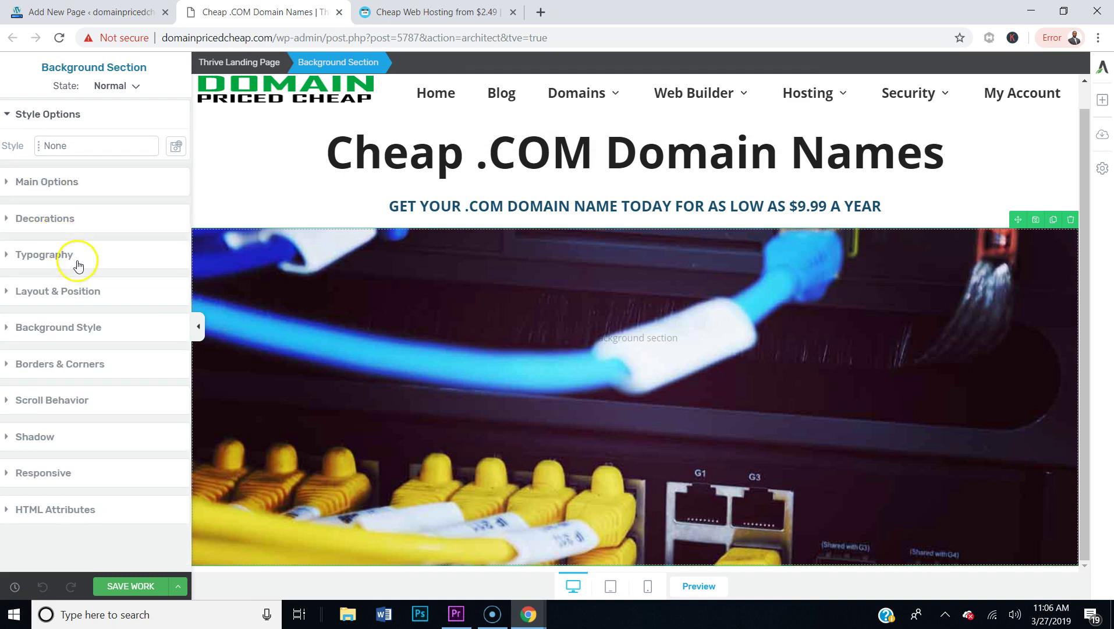
- Open the network-server-room.jpg background layer for editing and set its image position to top centre
click(81, 330)
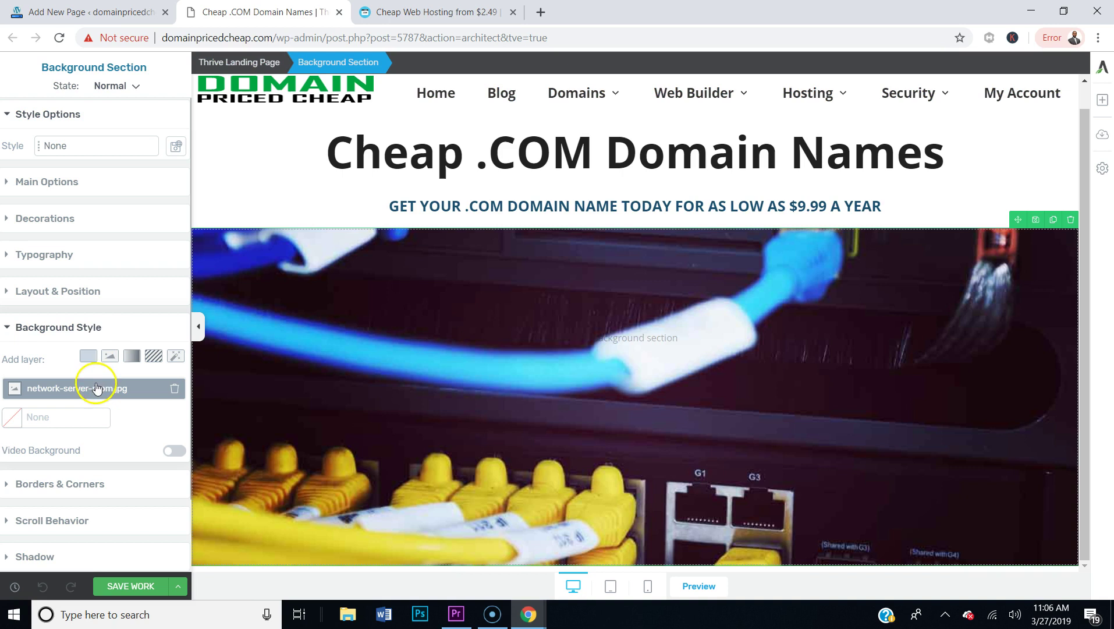
click(56, 391)
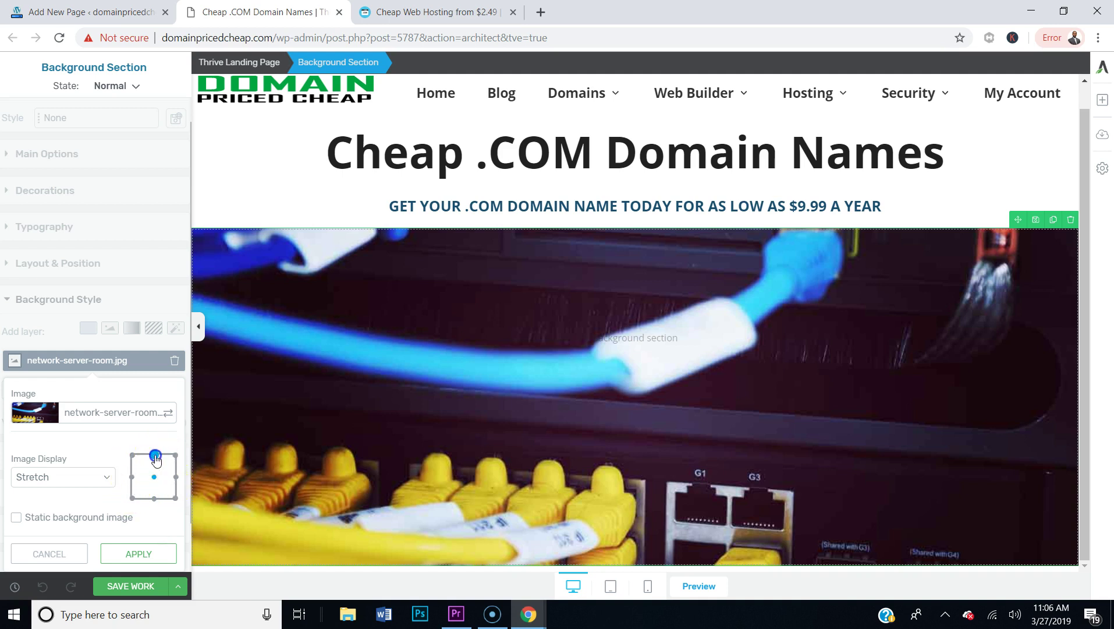
click(155, 456)
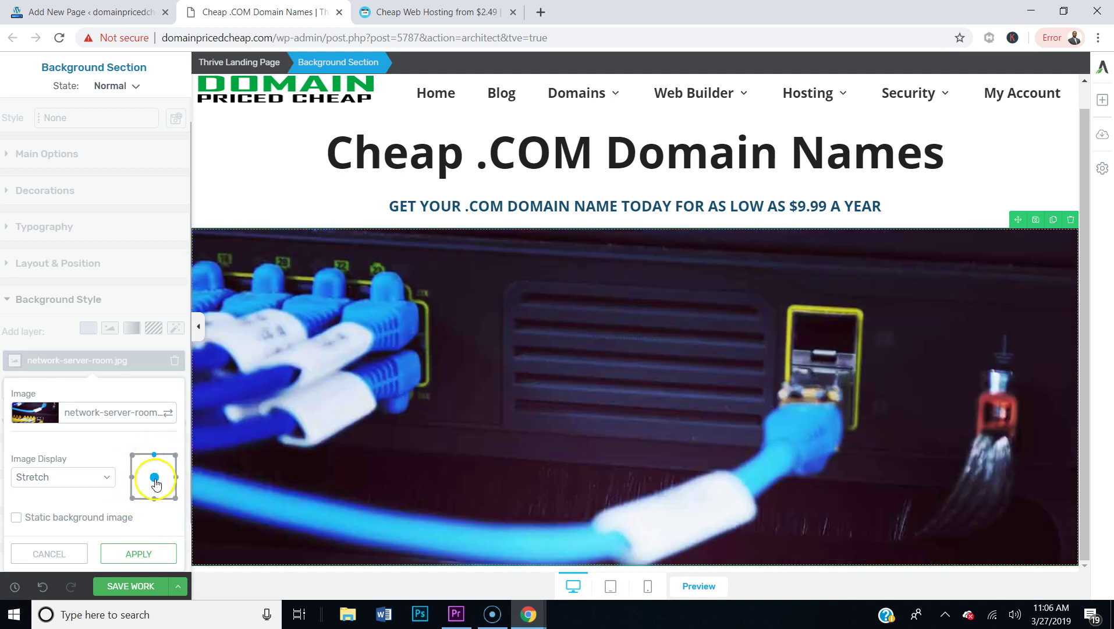
- Try the centre and bottom-centre positions for the background image, comparing them with the top-centre position
click(155, 478)
click(155, 499)
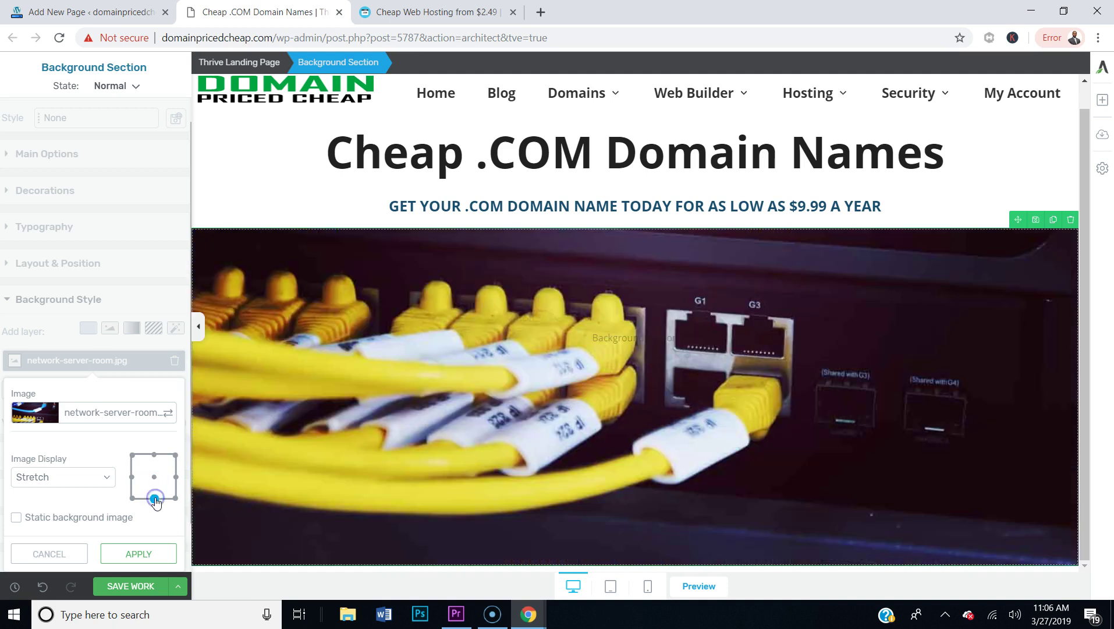
click(131, 456)
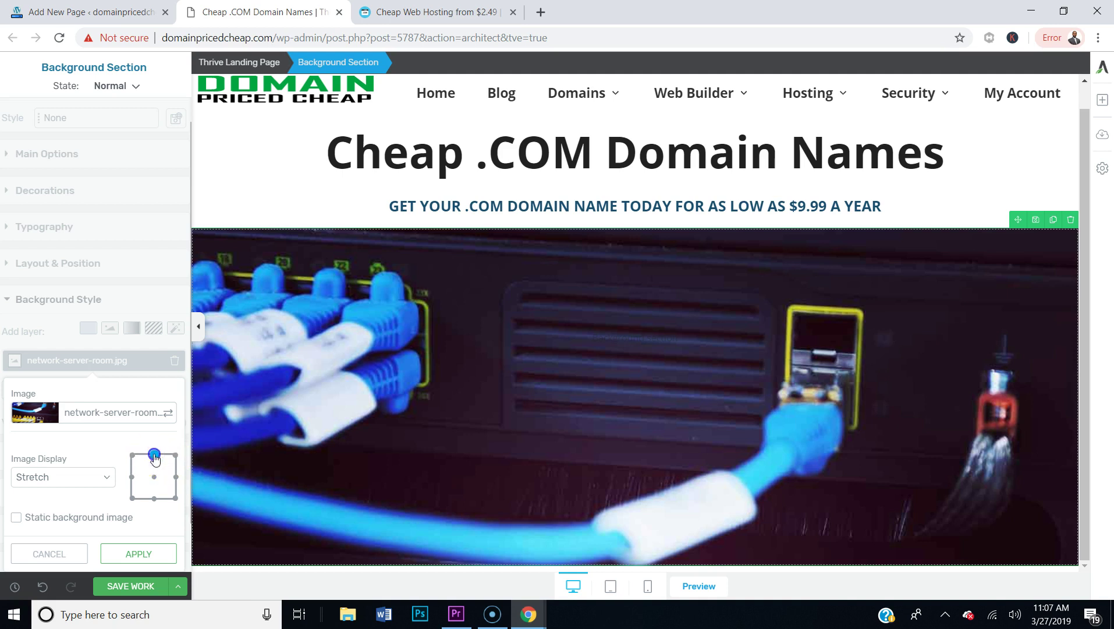
click(155, 477)
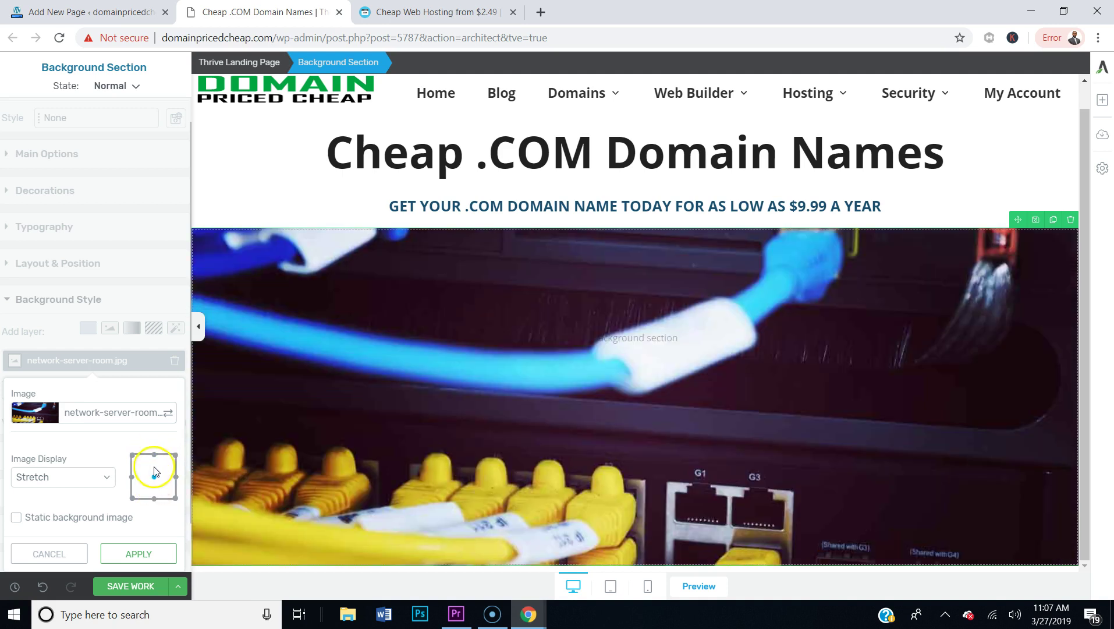
click(154, 454)
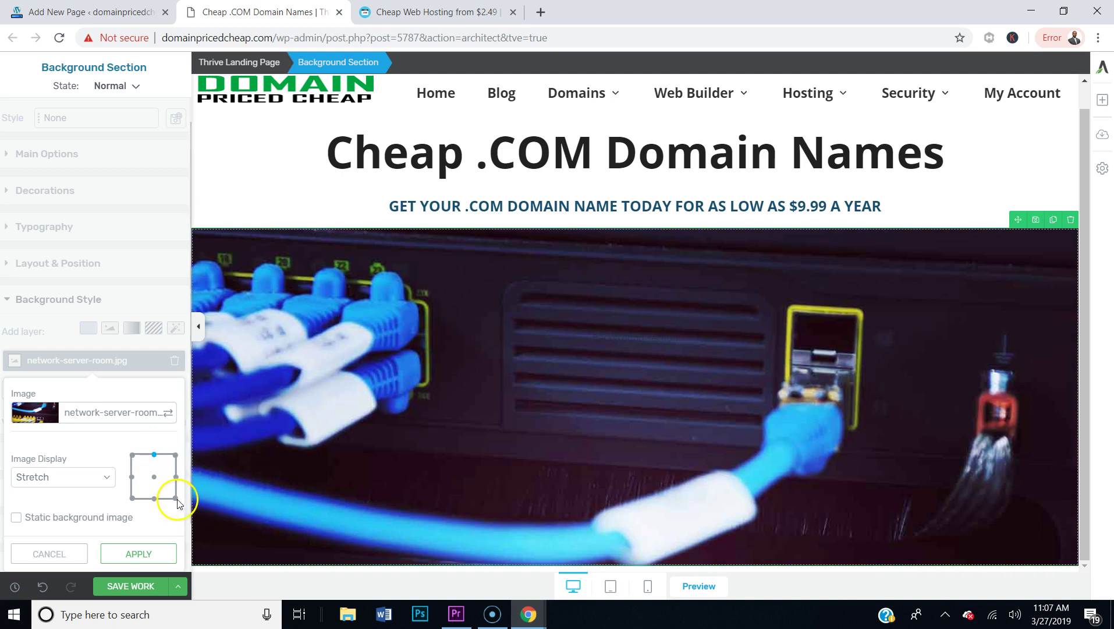
click(155, 498)
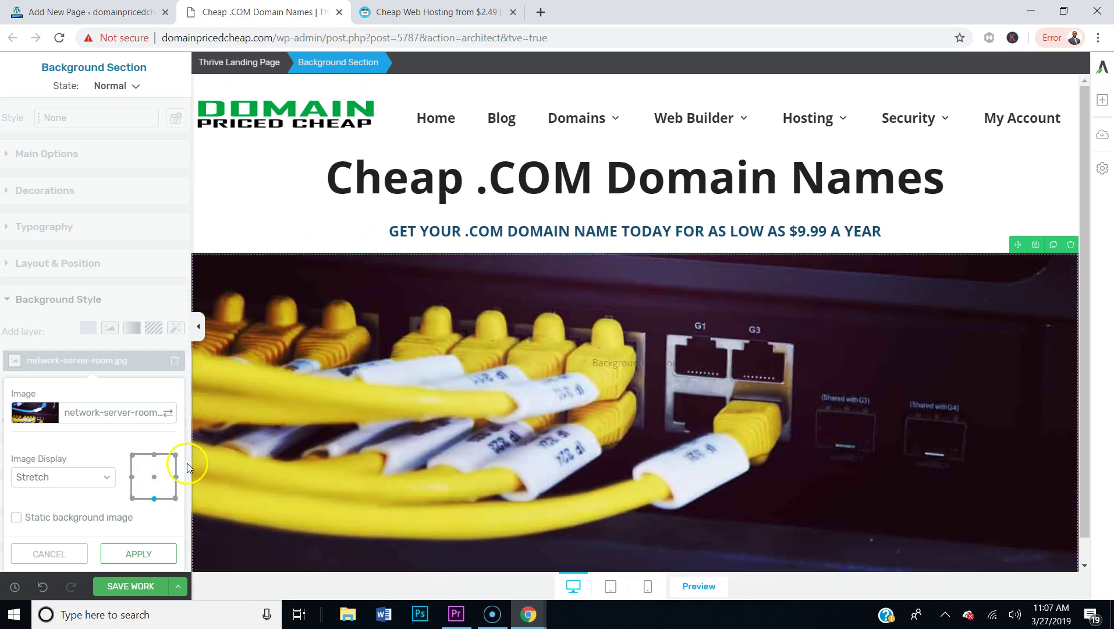
click(162, 463)
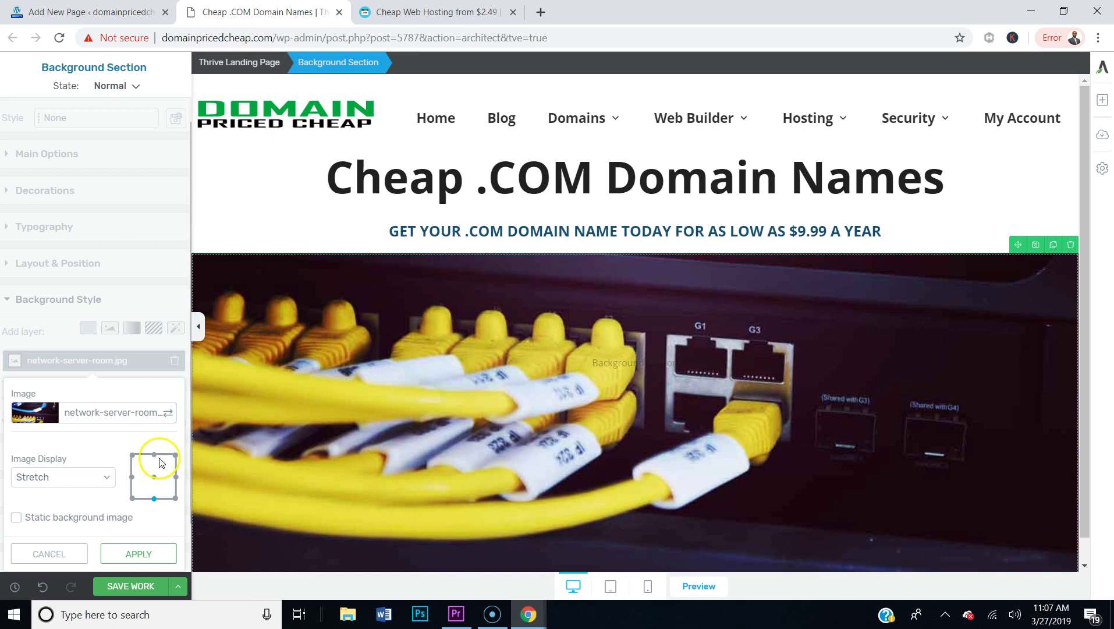
- Set the background image's position back to top centre, apply the layer change and save the work
click(152, 454)
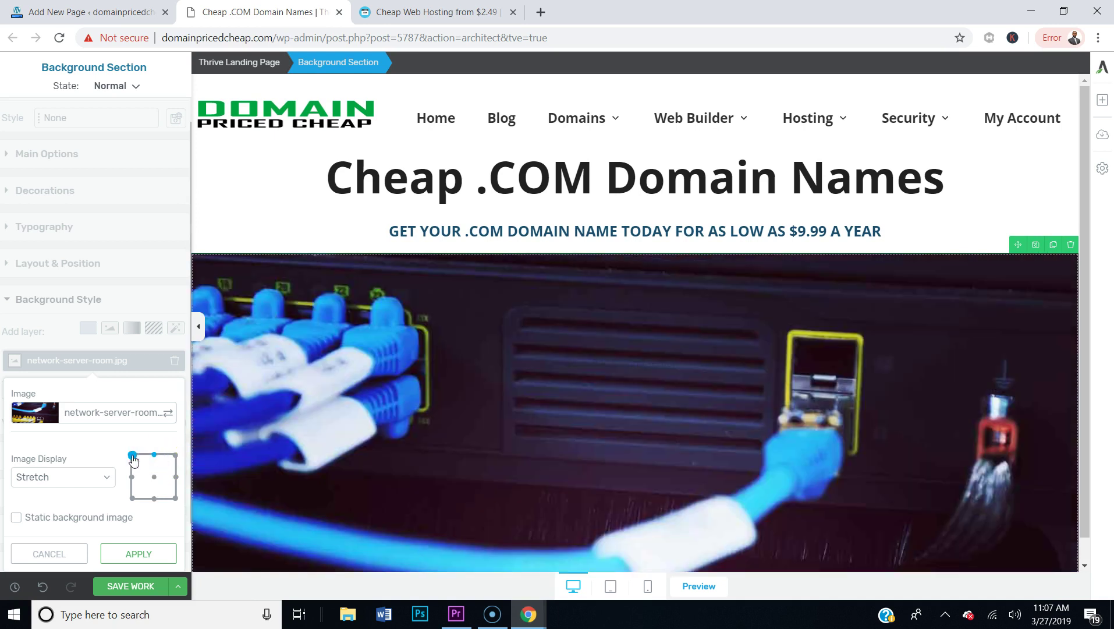
scroll(506, 325, down, 1)
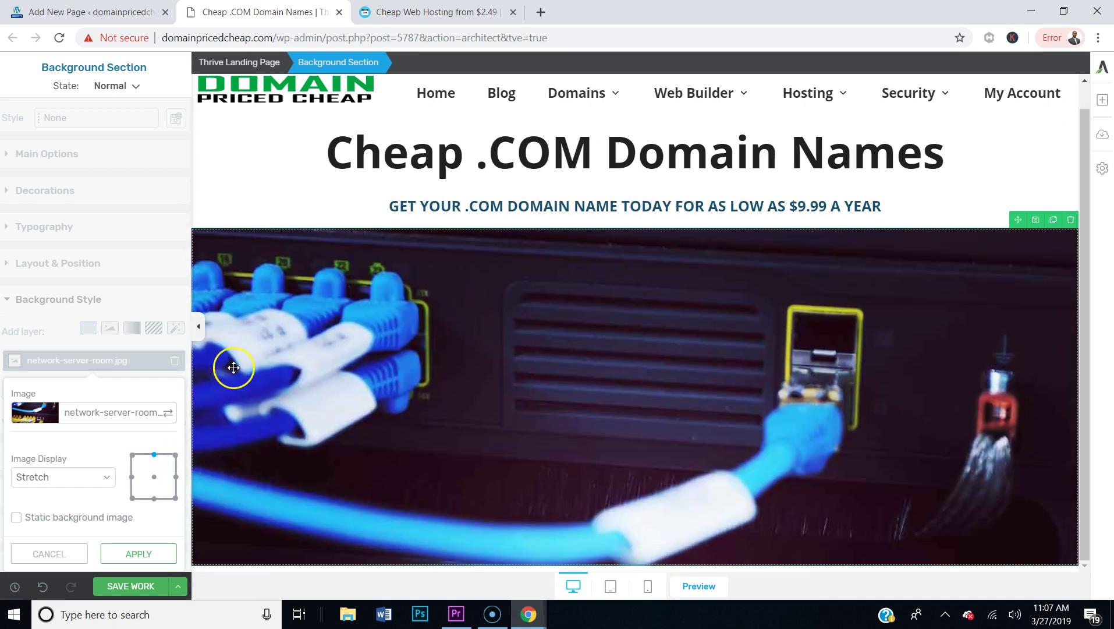
click(139, 554)
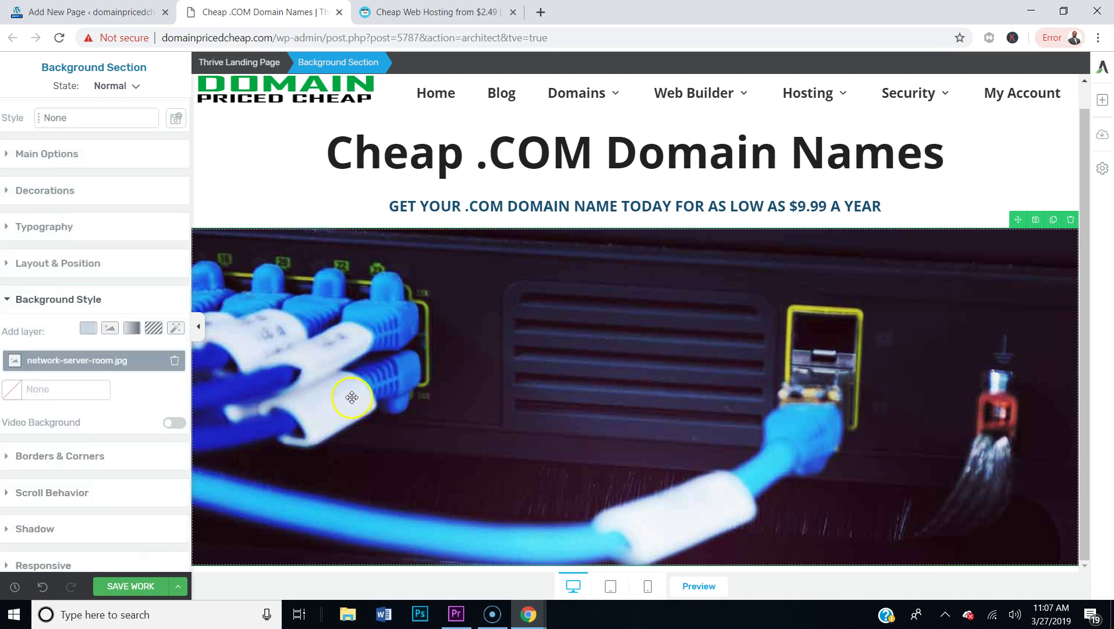
click(166, 586)
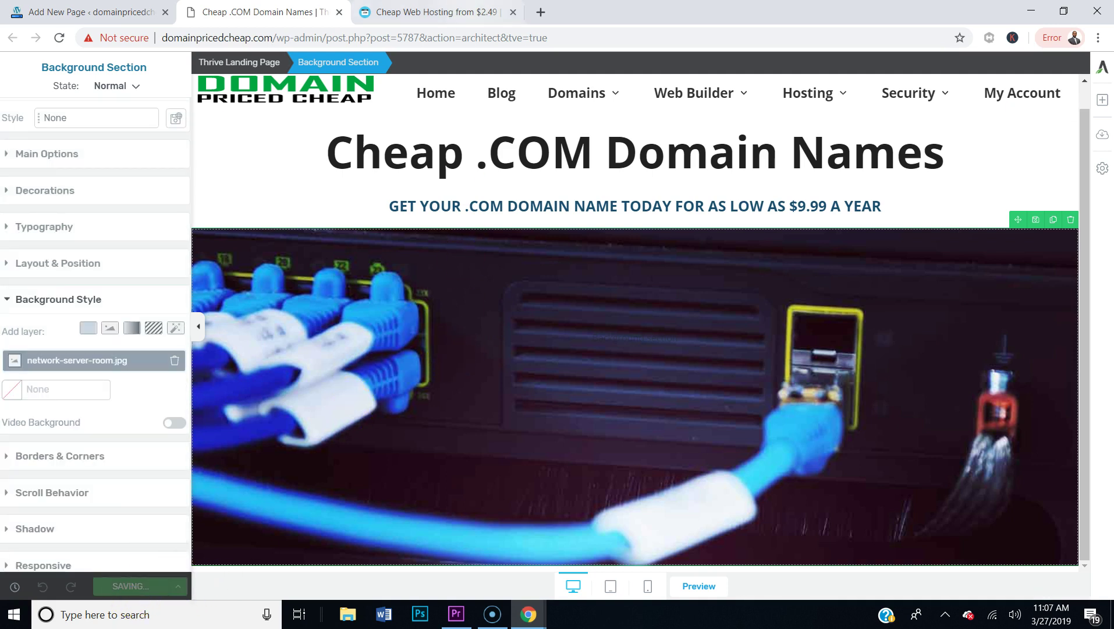
- Check the button on the creatingwebsite.org page for reference, then add a Content Box inside the Background Section
click(431, 12)
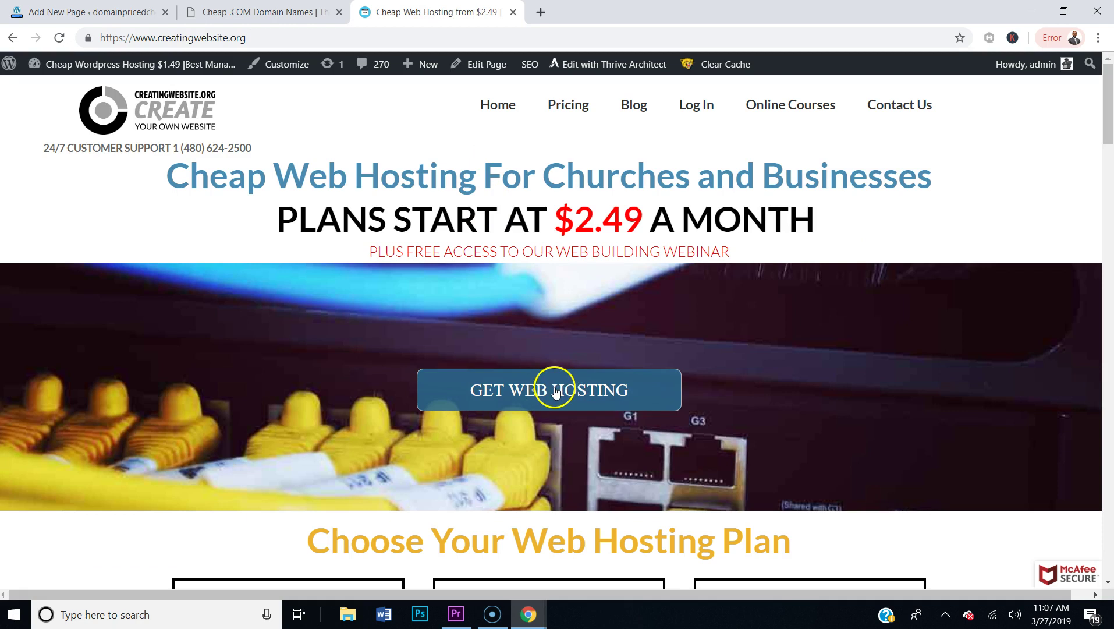
click(265, 11)
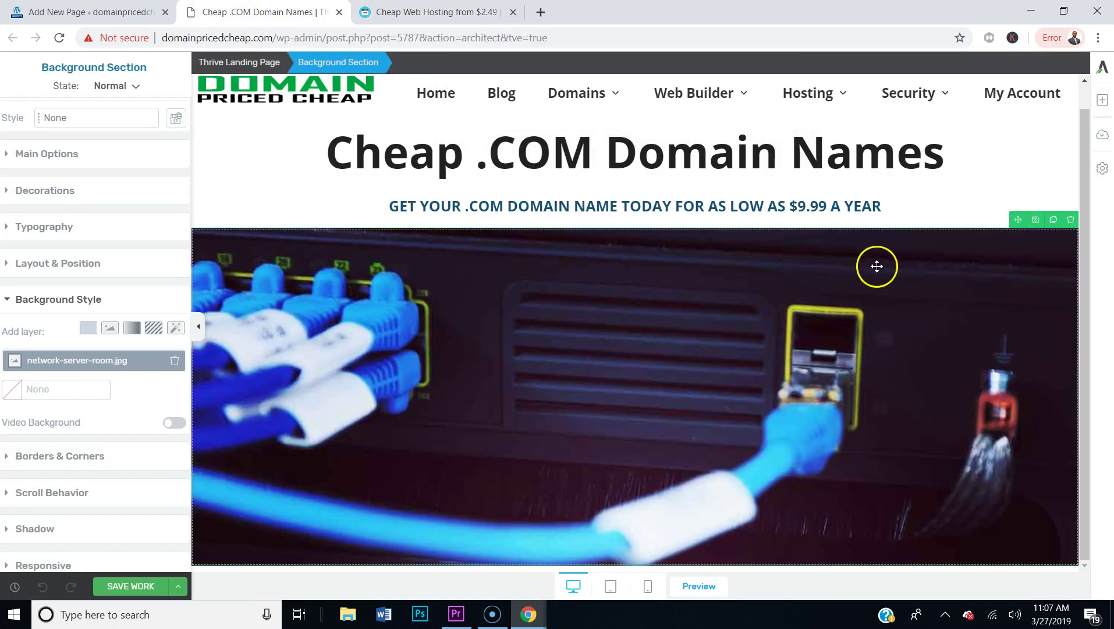
click(1103, 103)
drag(1047, 273, 778, 248)
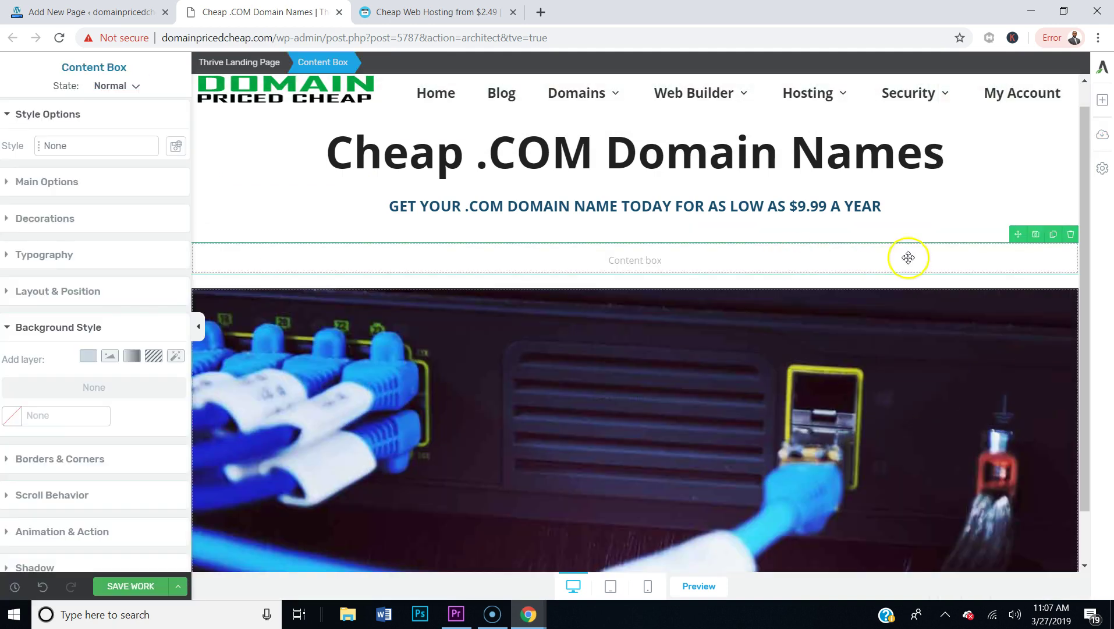
drag(1016, 231, 975, 304)
drag(955, 362, 685, 437)
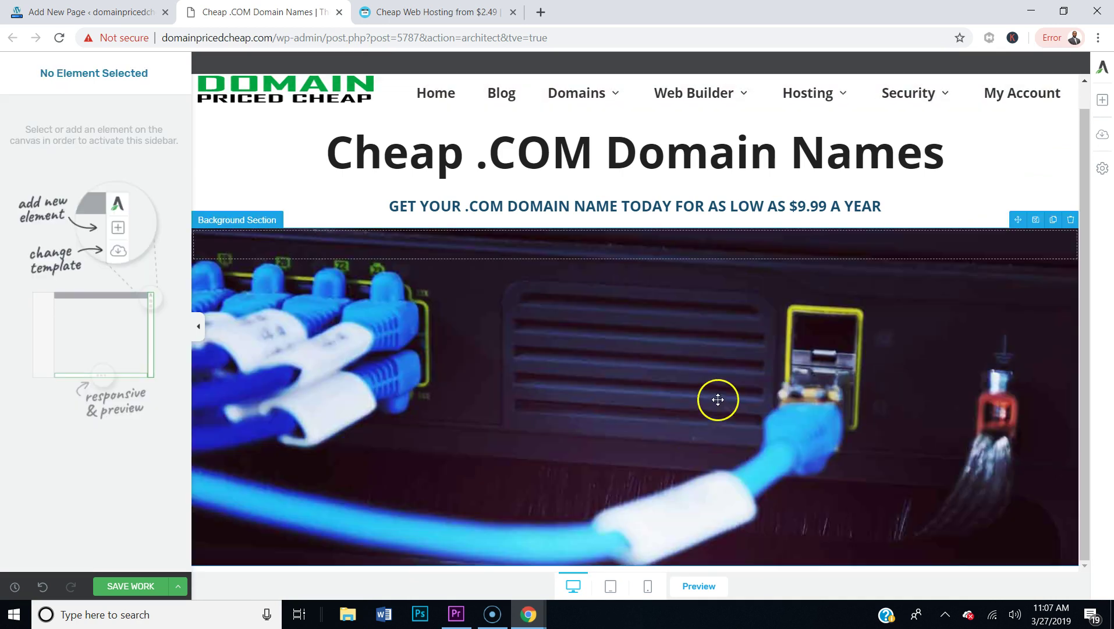
- Give the Content Box a bottom margin of 12 and a top padding of 176, then save the work
click(555, 253)
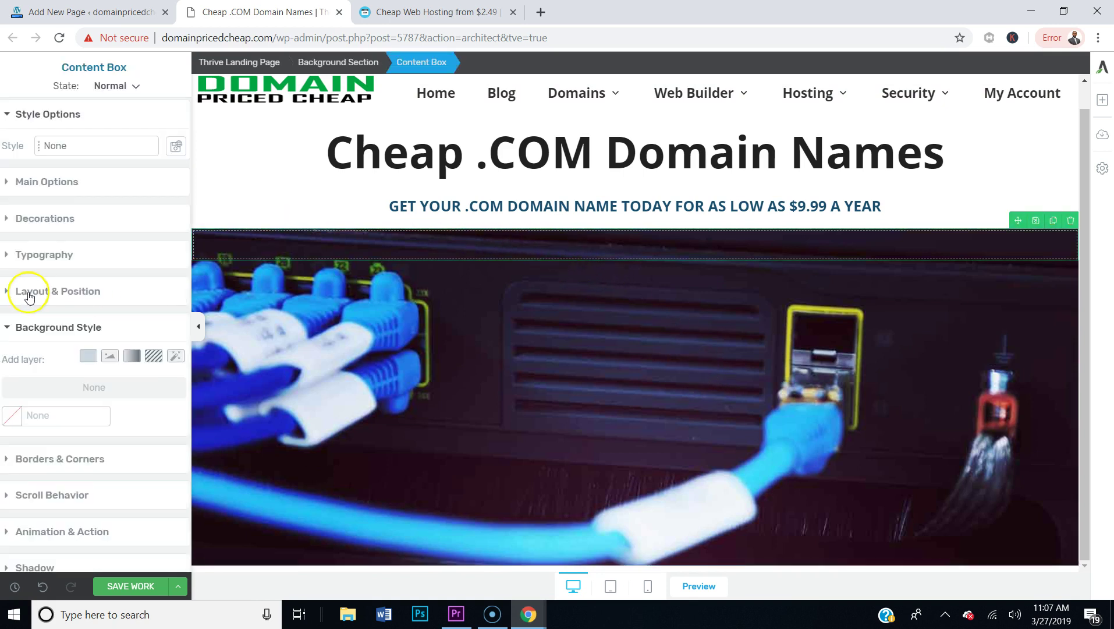
click(51, 291)
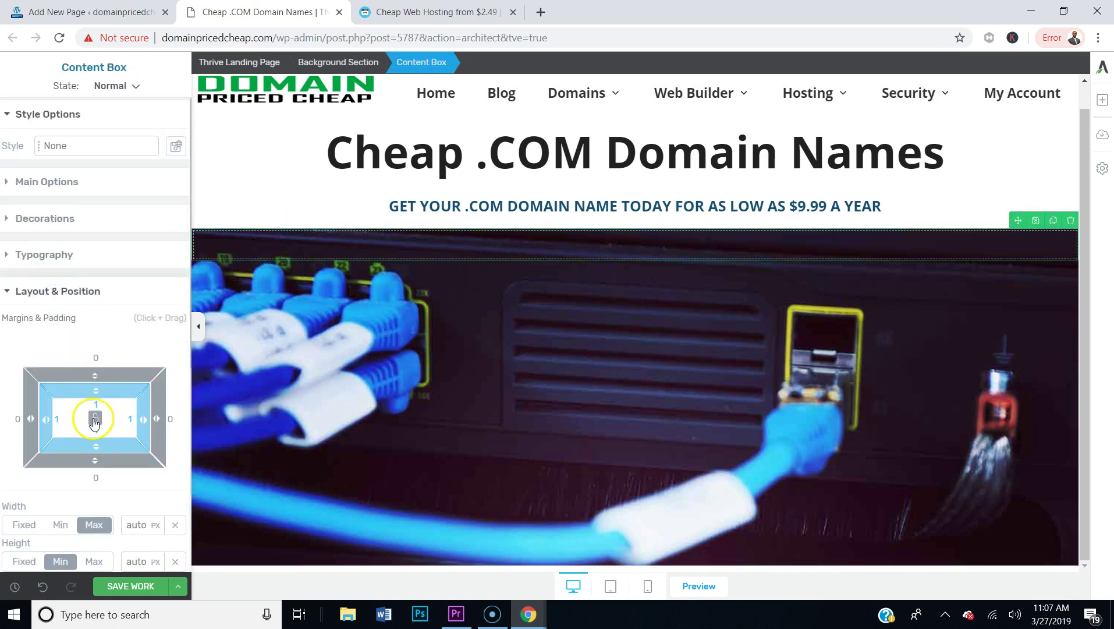
drag(95, 444, 96, 482)
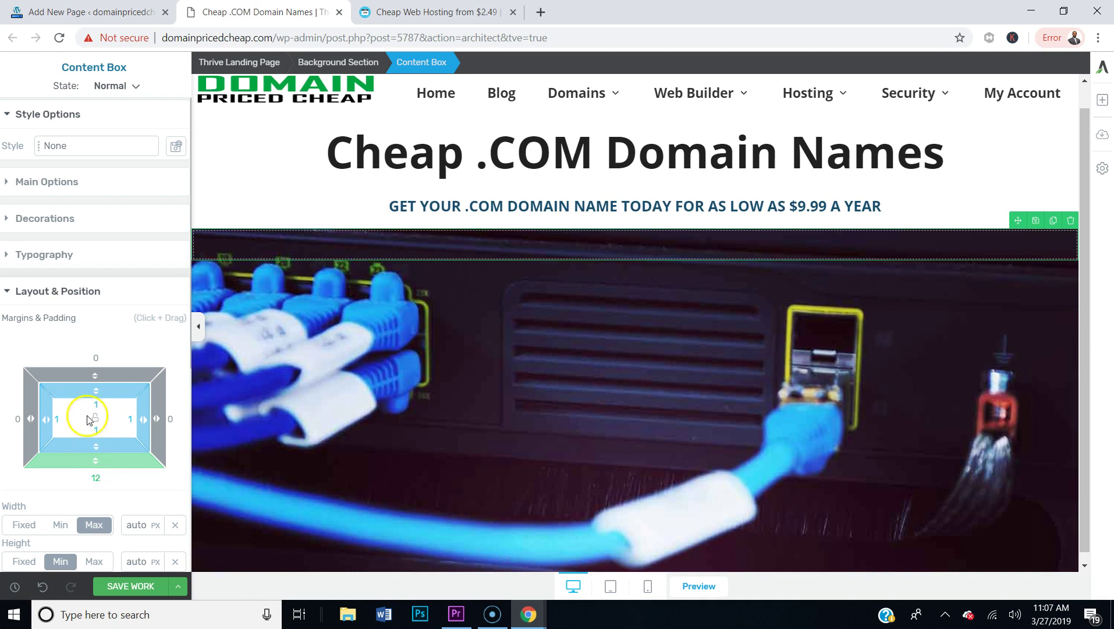
drag(95, 389, 95, 434)
drag(95, 389, 94, 446)
drag(95, 392, 94, 524)
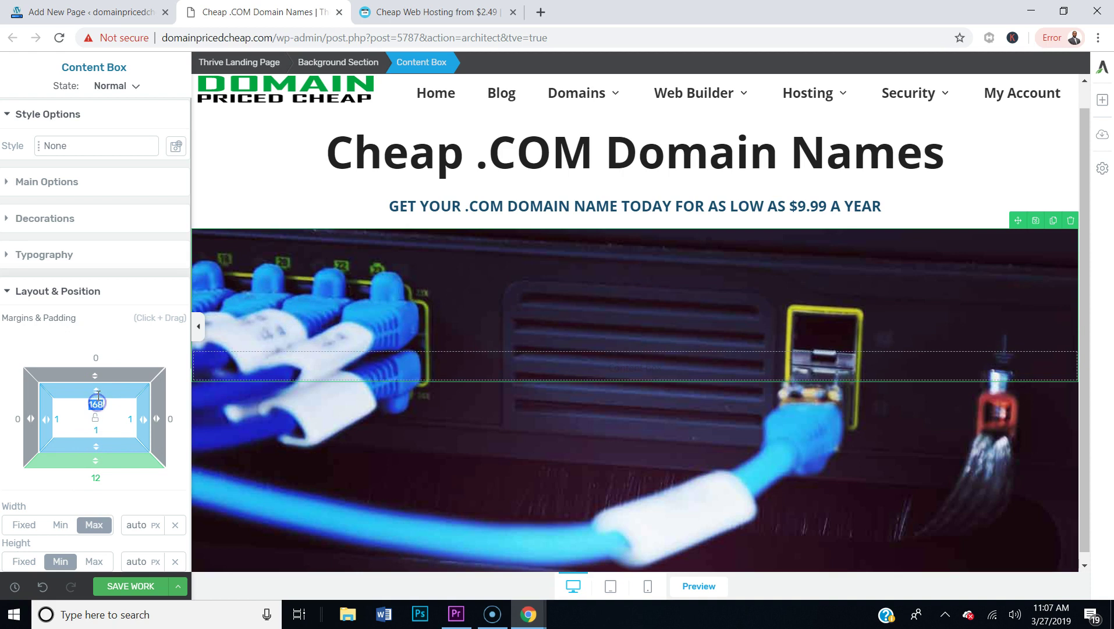
drag(93, 391, 92, 403)
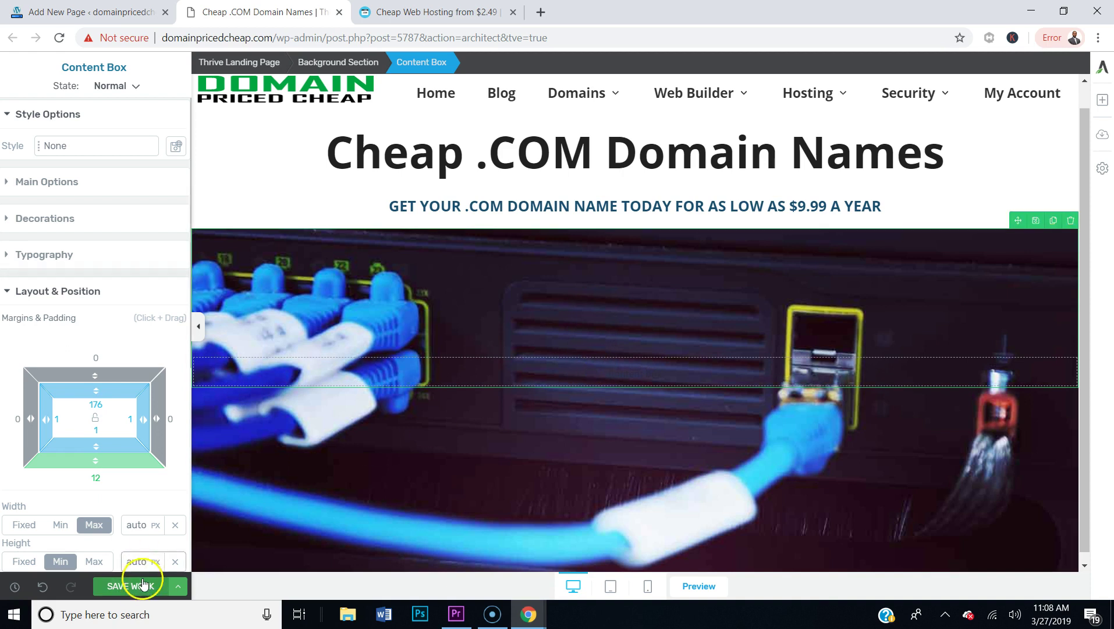
scroll(141, 420, down, 6)
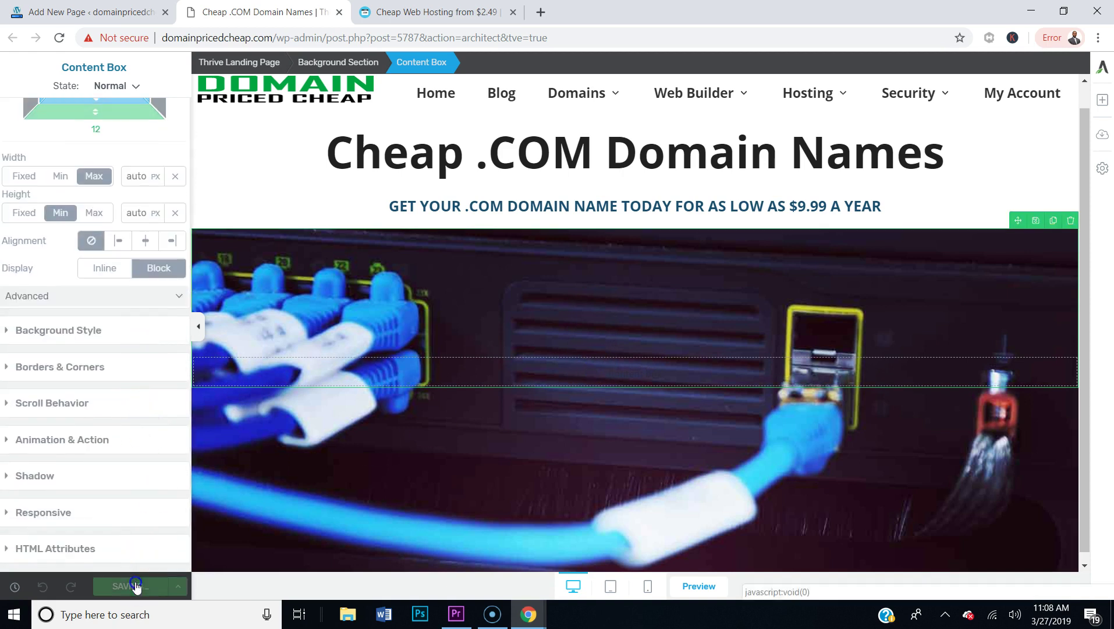
key(ctrl+s)
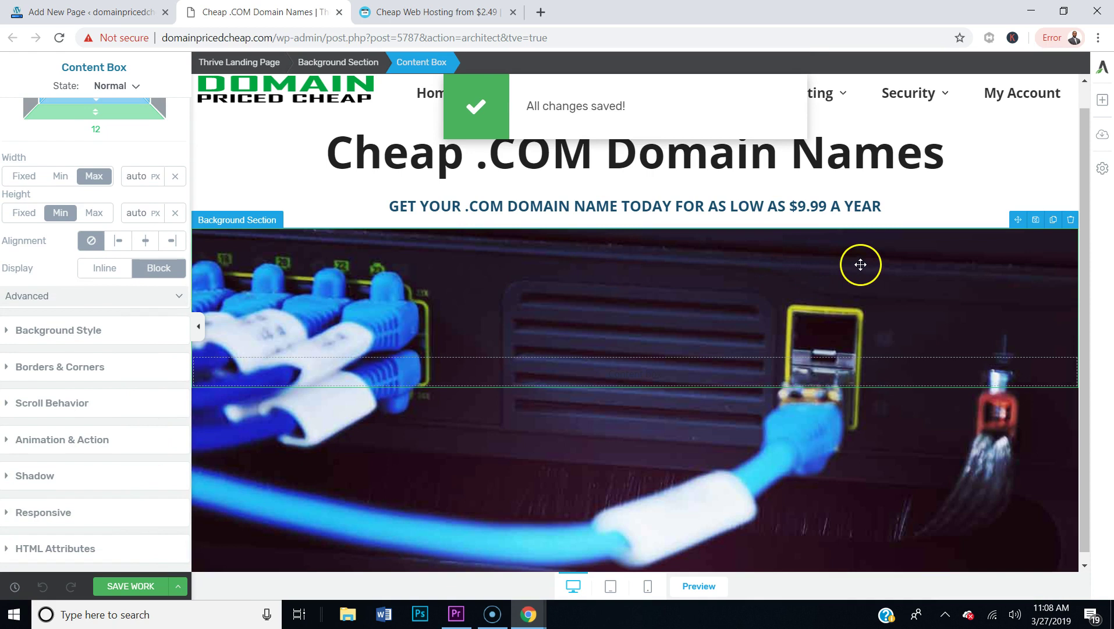
- Add a Button element inside the Content Box over the background image
click(1102, 100)
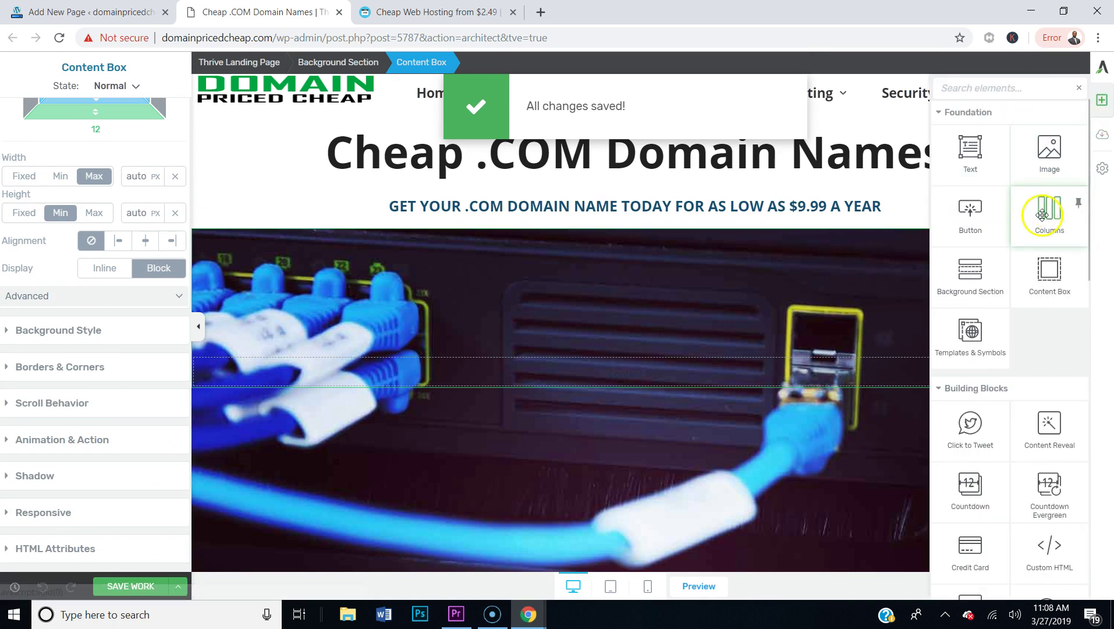
drag(972, 211, 678, 369)
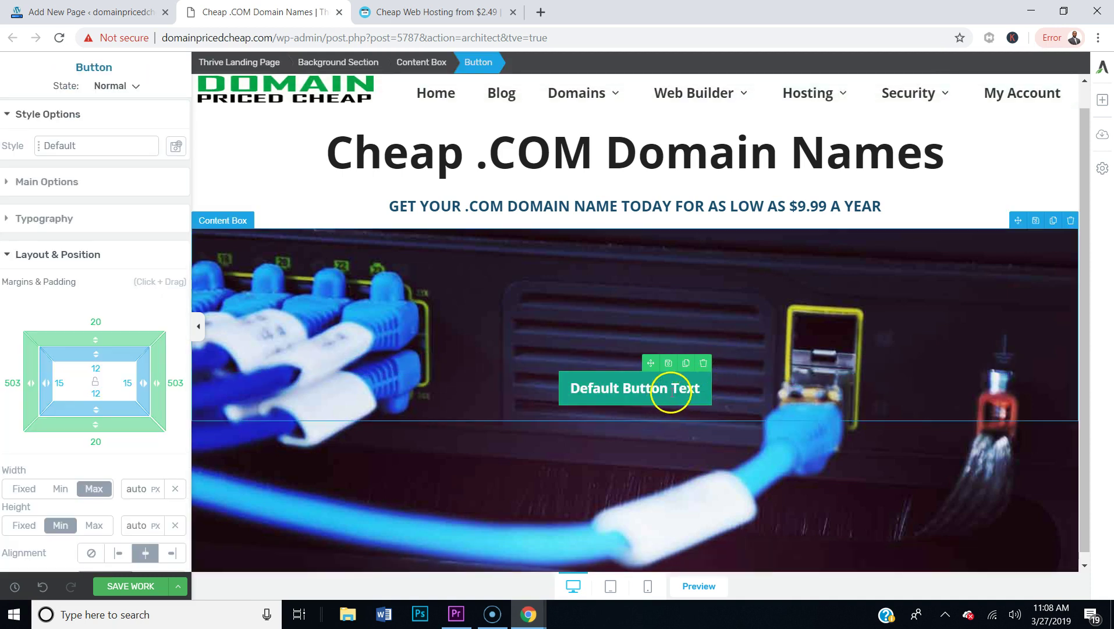
- Replace the default text of the button over the background image with "GET YOUR DOMAIN NOW"
click(670, 388)
key(Delete)
key(Delete)
key(Delete)
key(Delete)
key(BackSpace)
key(BackSpace)
key(BackSpace)
key(BackSpace)
key(BackSpace)
key(BackSpace)
key(BackSpace)
key(BackSpace)
key(BackSpace)
key(BackSpace)
key(BackSpace)
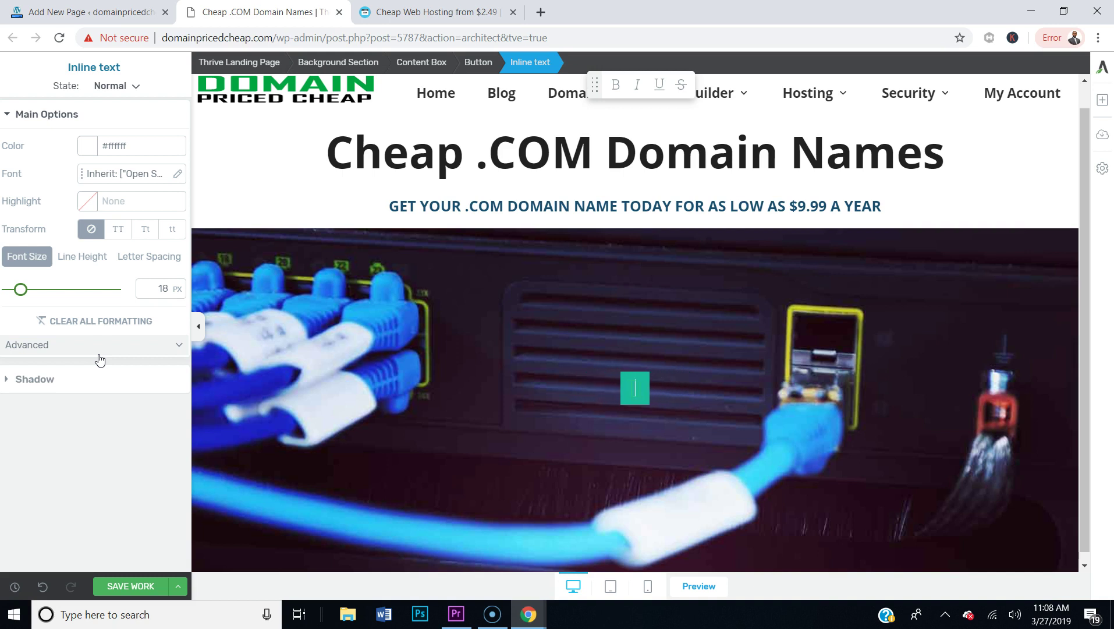
text(GET YOUR DOMAIN)
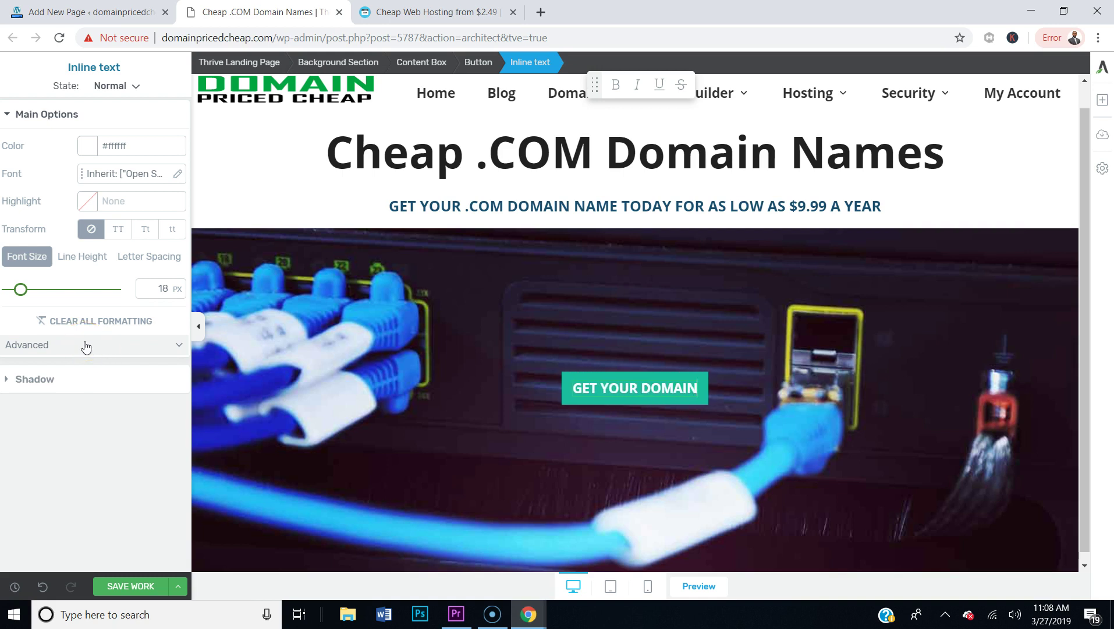
text( NIW)
key(BackSpace)
text(W)
key(BackSpace)
key(BackSpace)
text(OW)
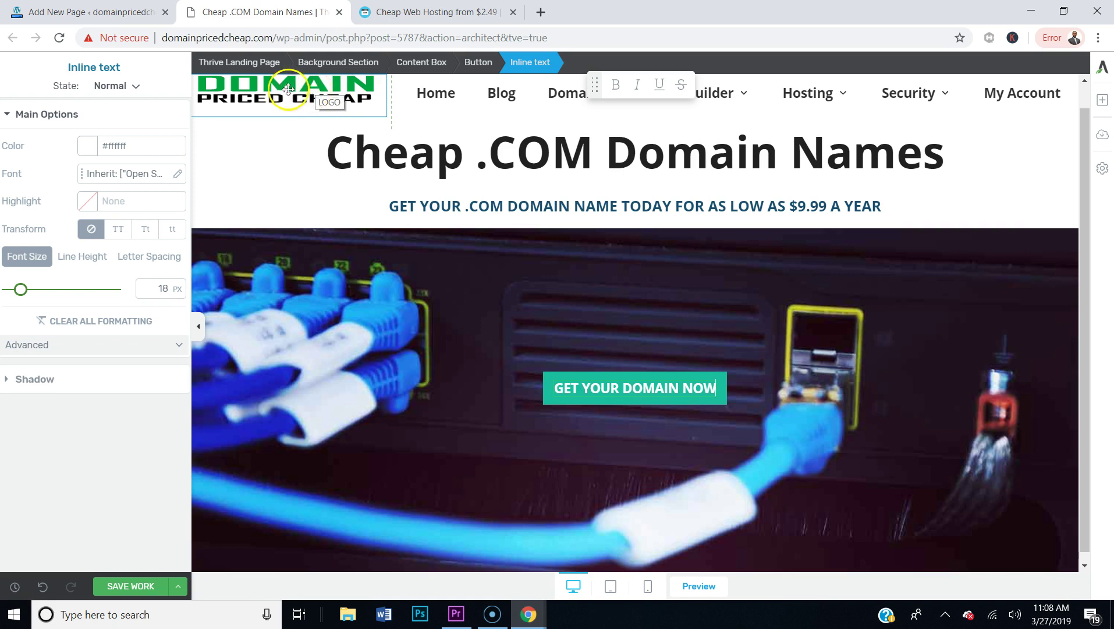
- Set the master color of the "GET YOUR DOMAIN NOW" button to green #1abc33 and apply it
click(548, 398)
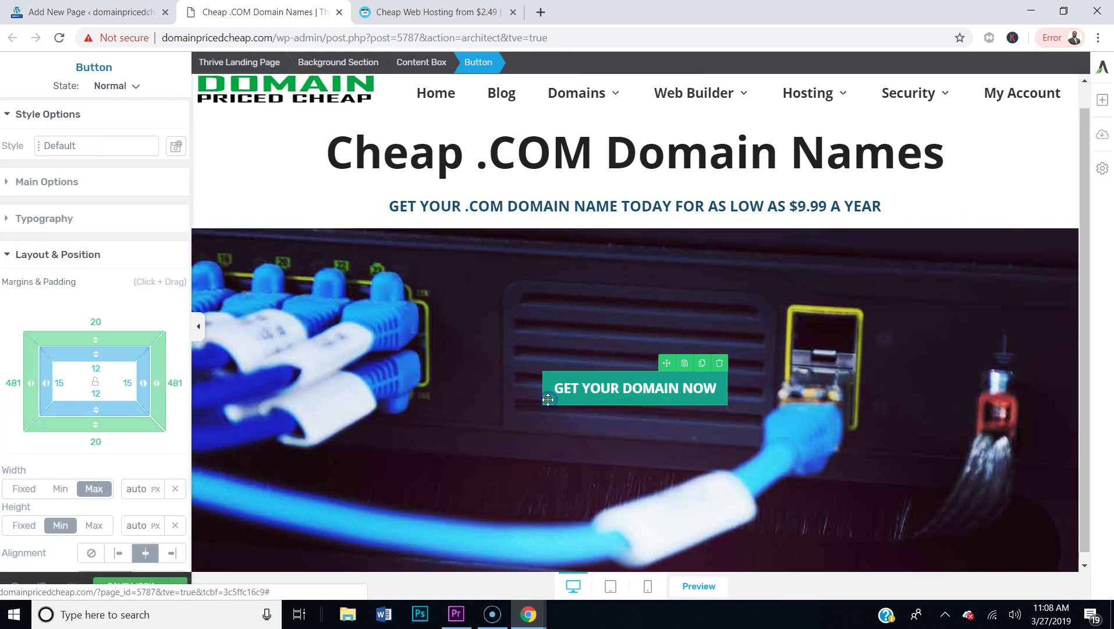
click(50, 114)
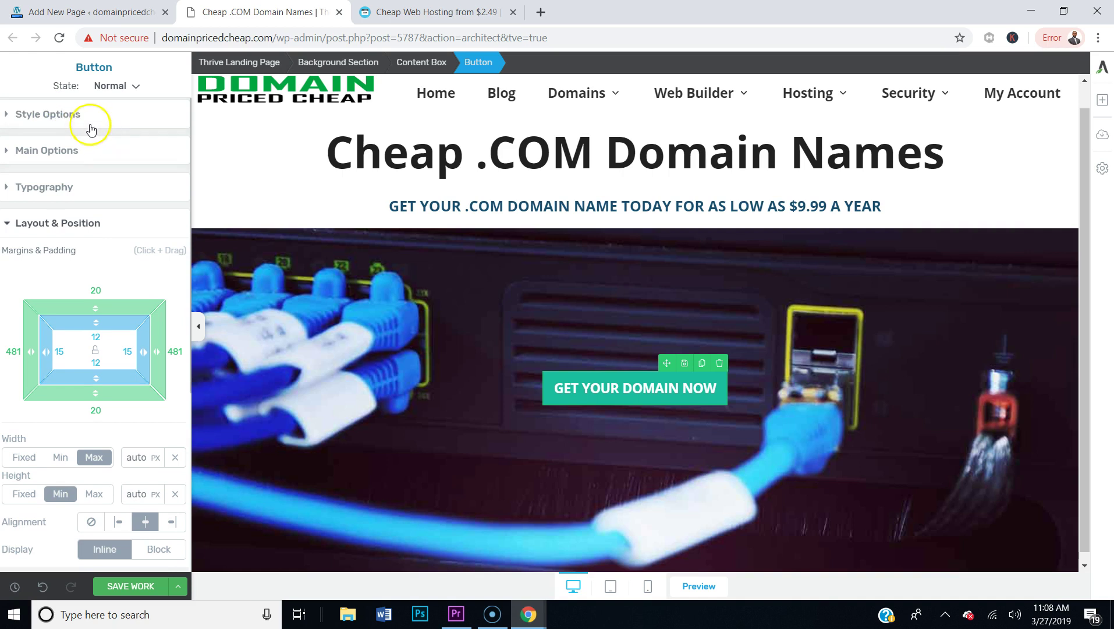
click(84, 149)
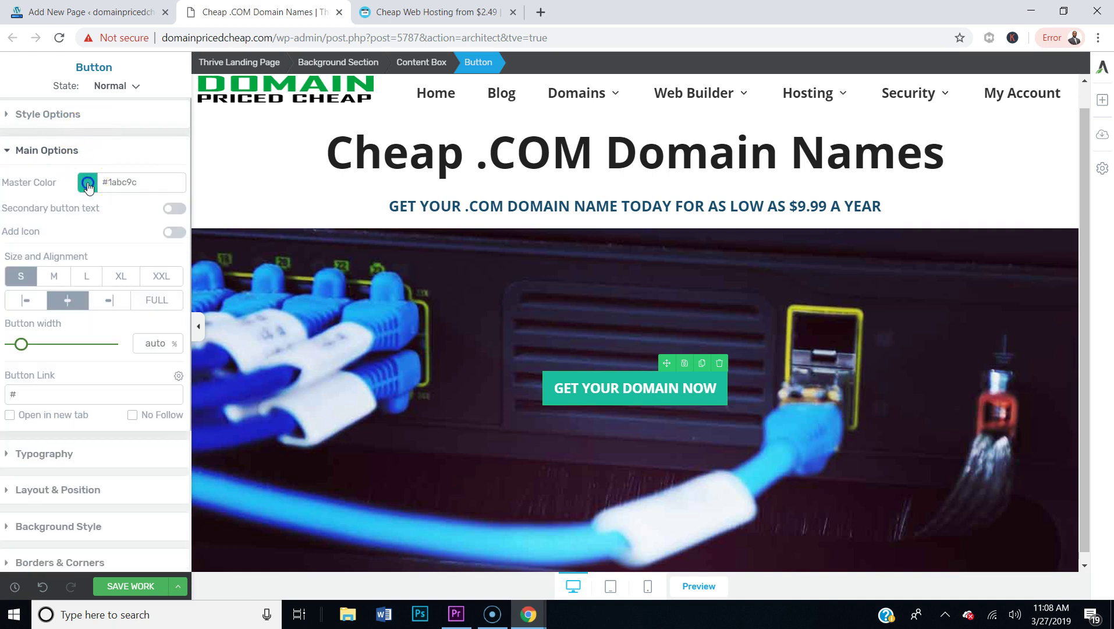
click(88, 184)
drag(96, 348, 79, 349)
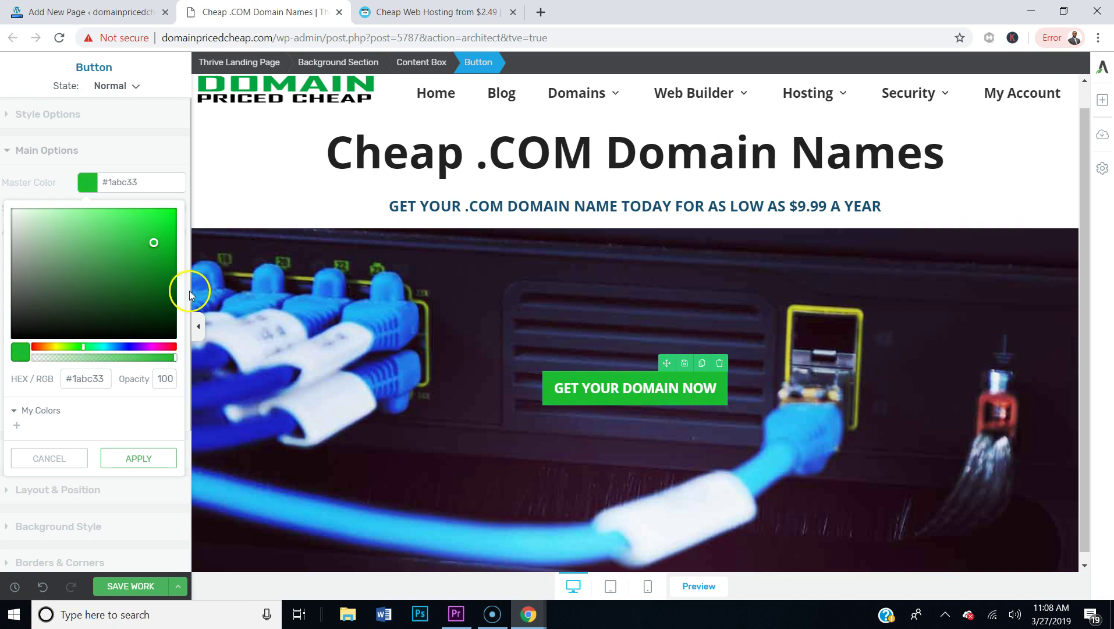
click(138, 457)
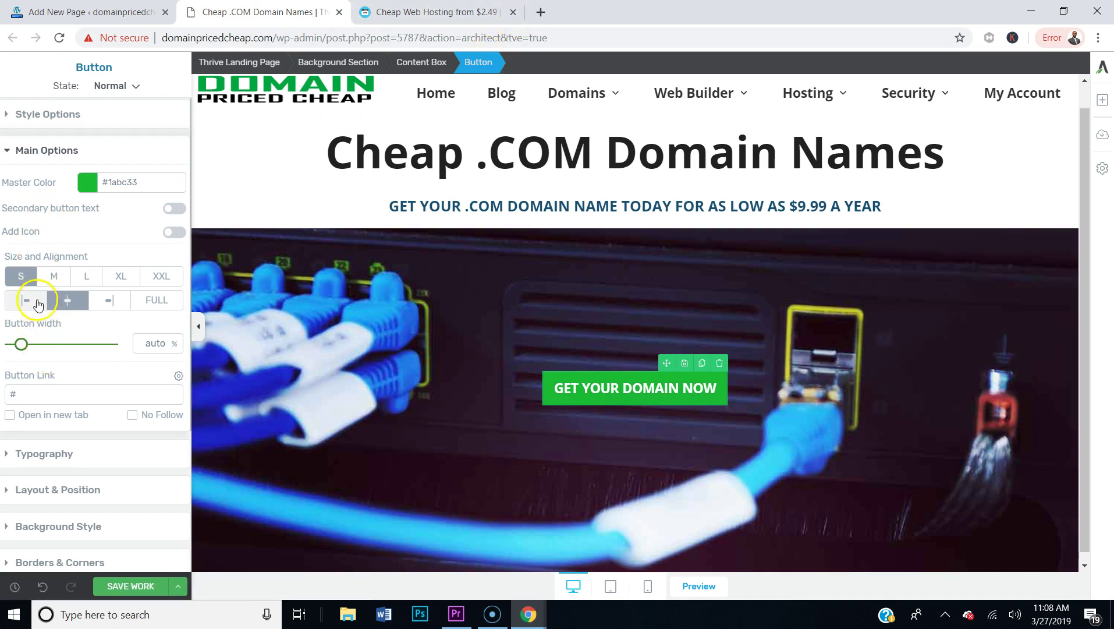
- Set the button's size to M and save the work
click(54, 279)
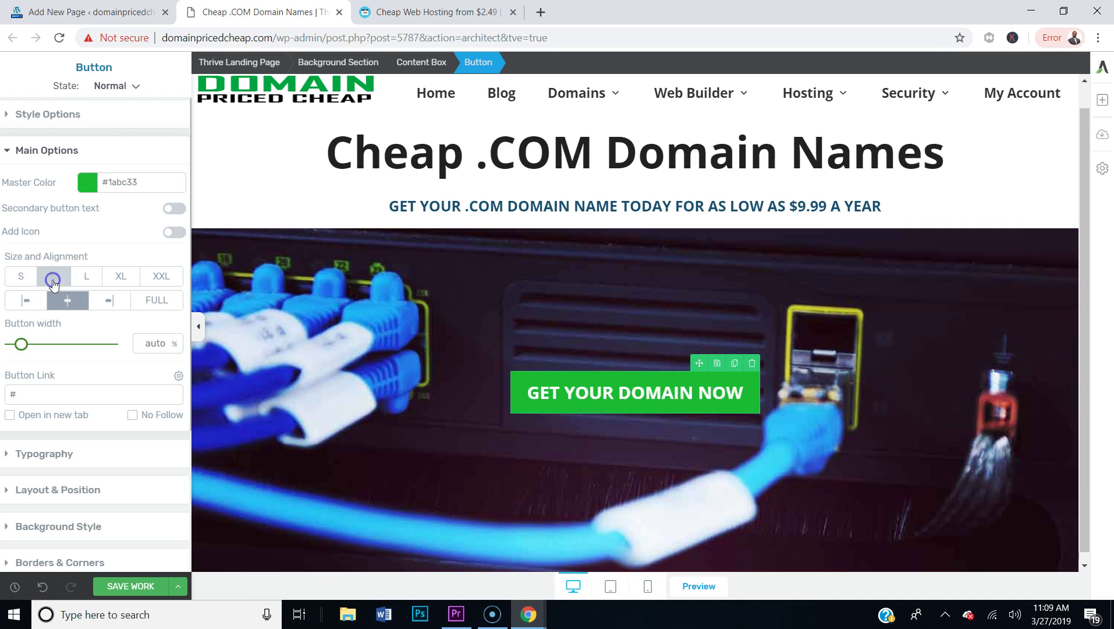
click(29, 356)
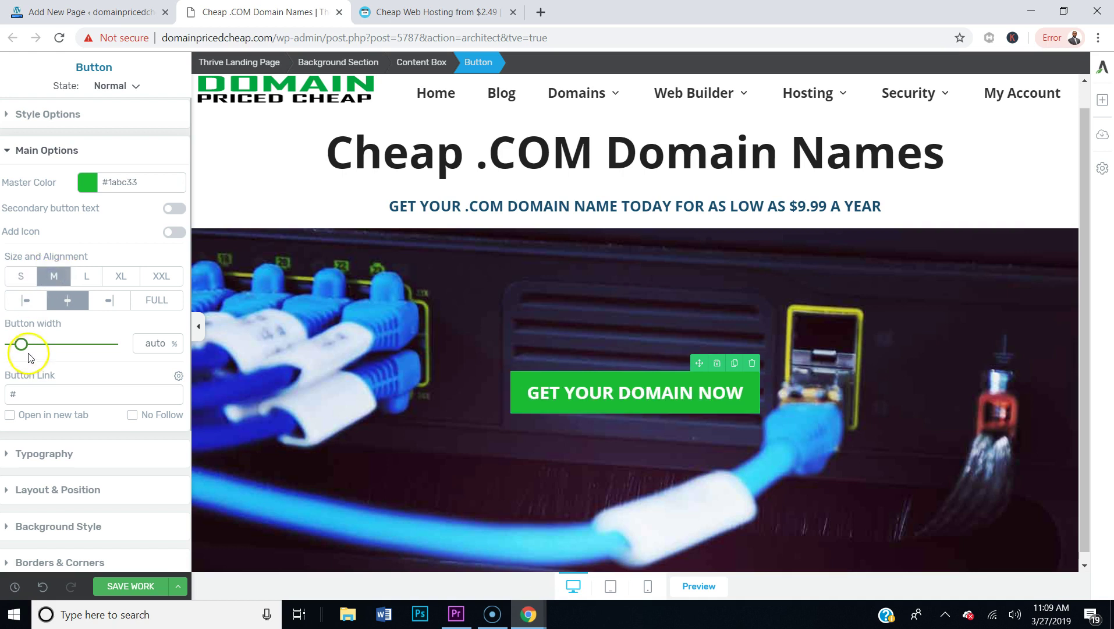
click(136, 586)
click(355, 391)
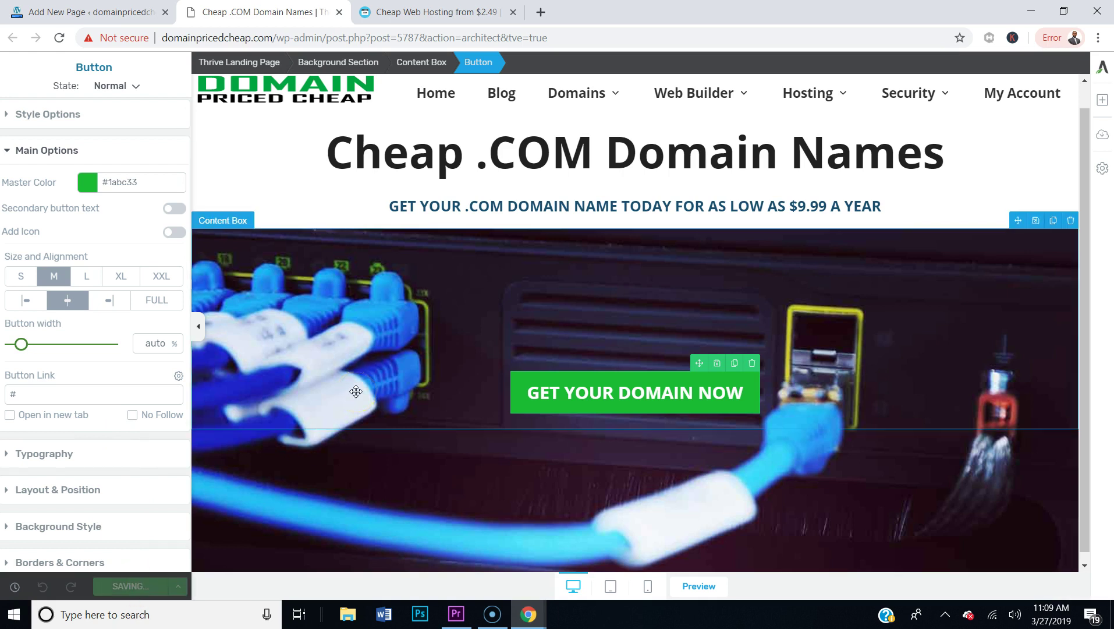
click(562, 305)
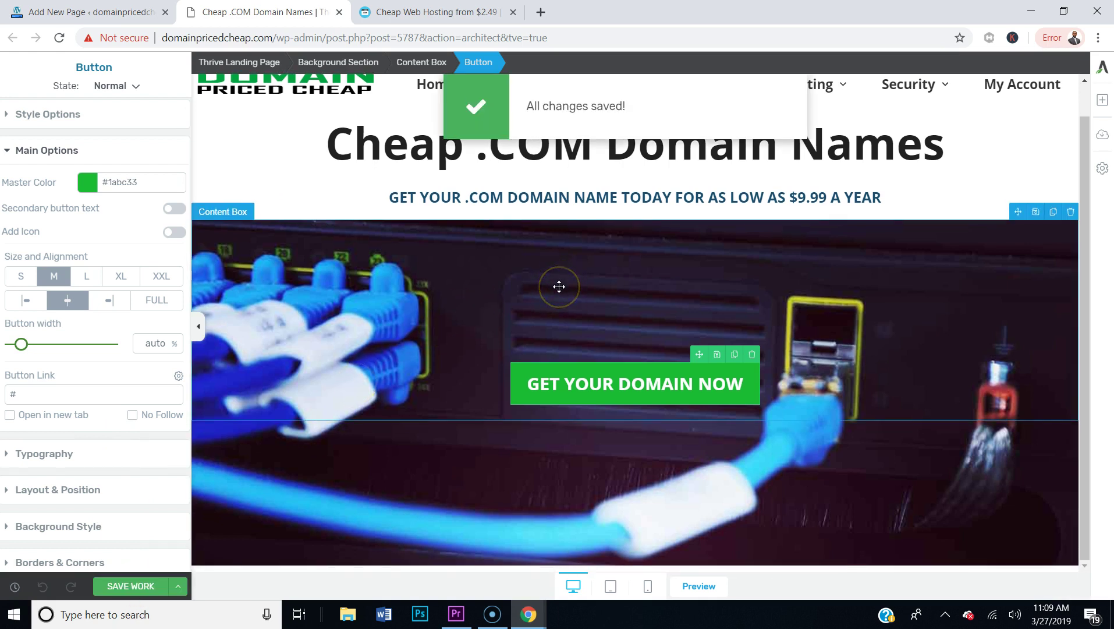
scroll(558, 286, up, 1)
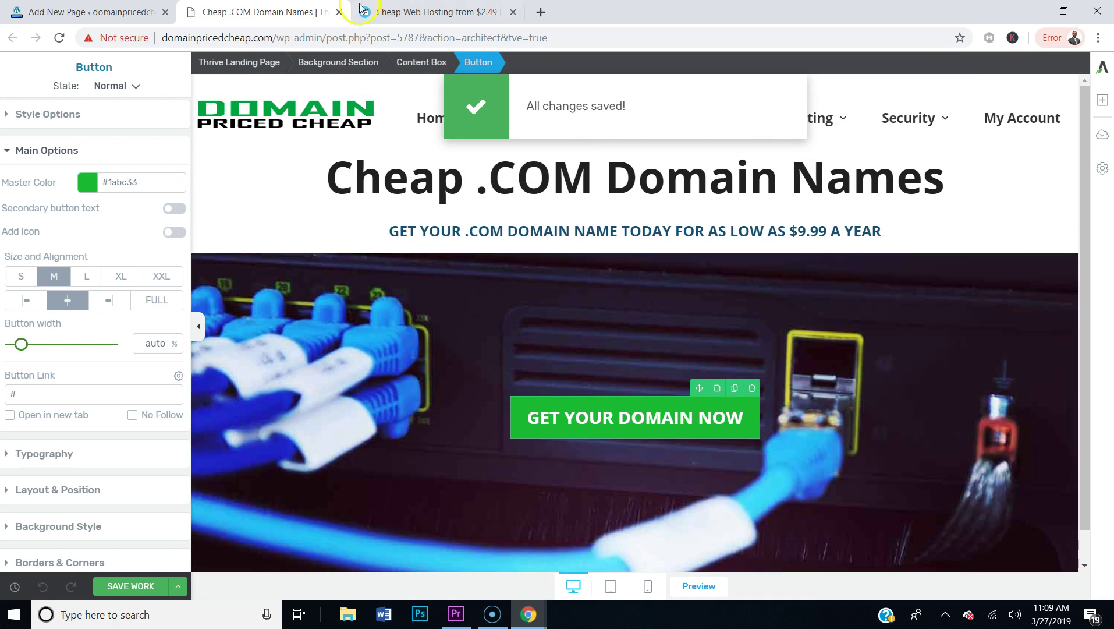
- Open domainpricedcheap.com in a new browser tab, look through its home page, and return to the landing page editor
key(ctrl+Tab)
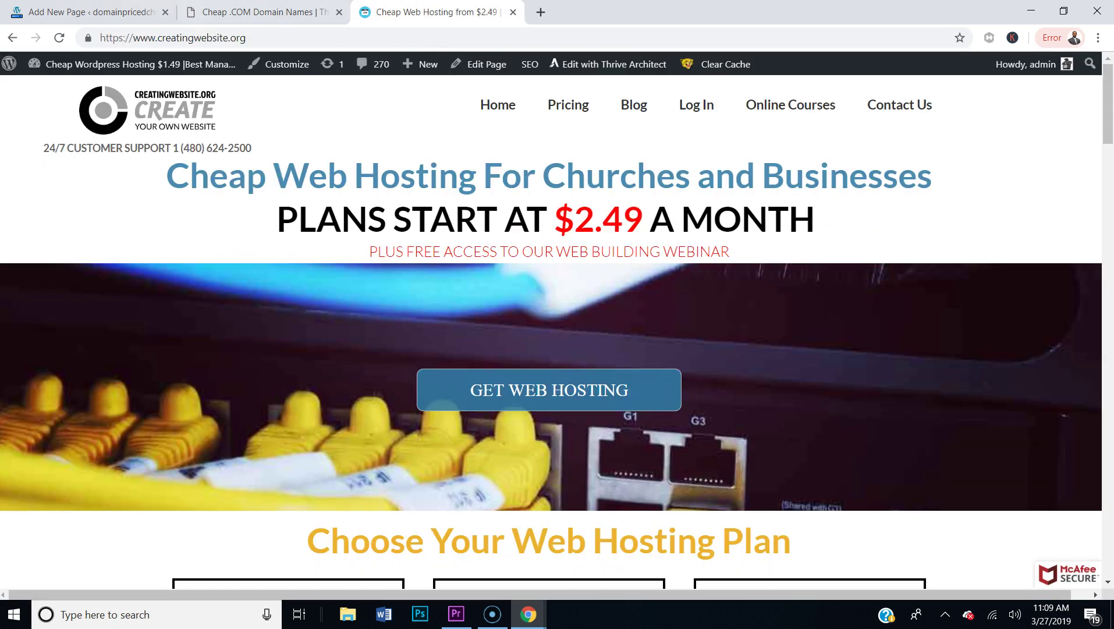
key(ctrl+Tab)
click(541, 8)
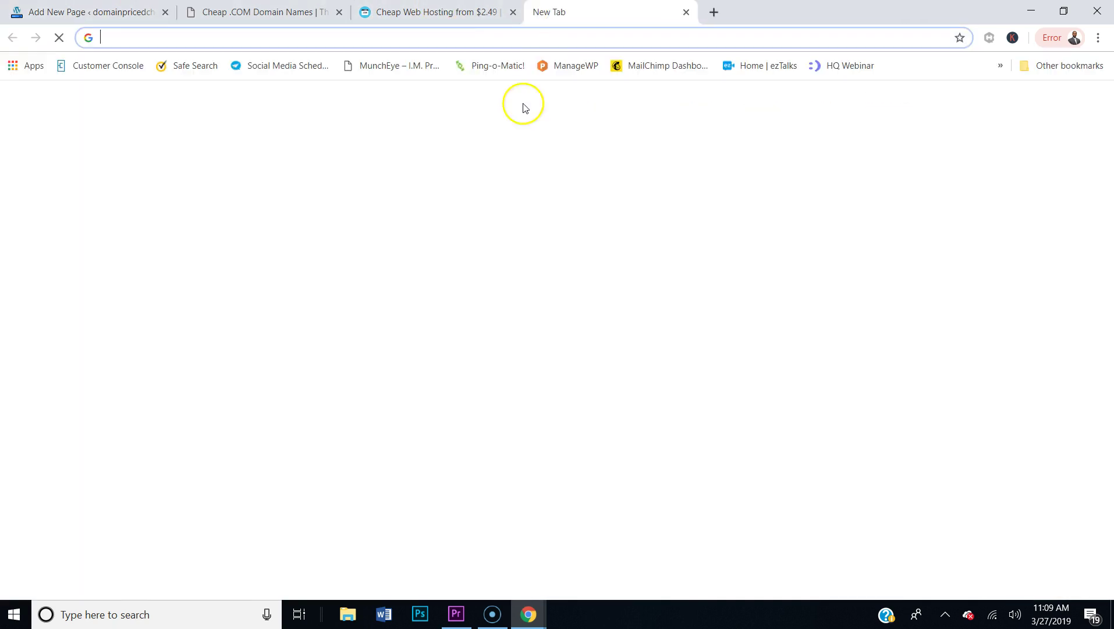
text(dom)
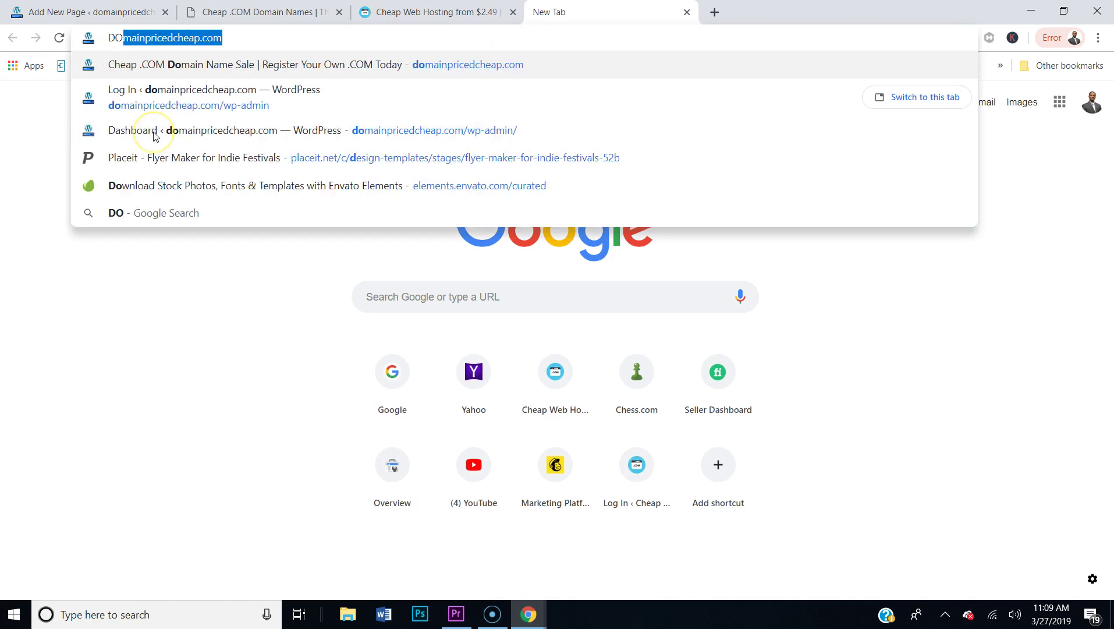
key(Return)
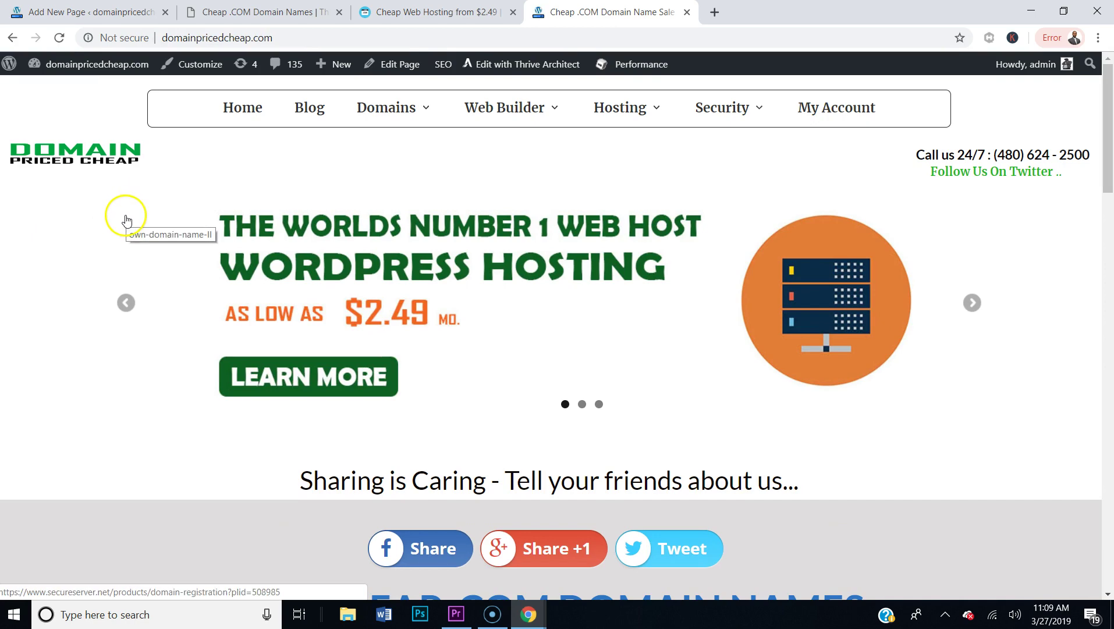
scroll(466, 320, down, 3)
scroll(482, 304, up, 3)
scroll(481, 299, down, 15)
scroll(481, 301, up, 15)
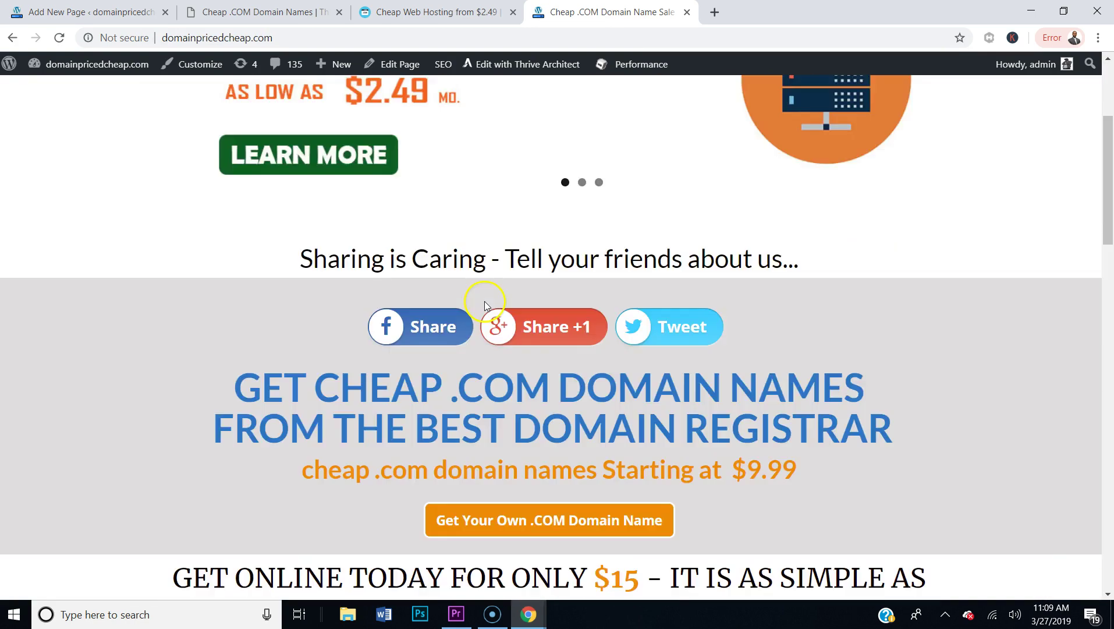
click(435, 12)
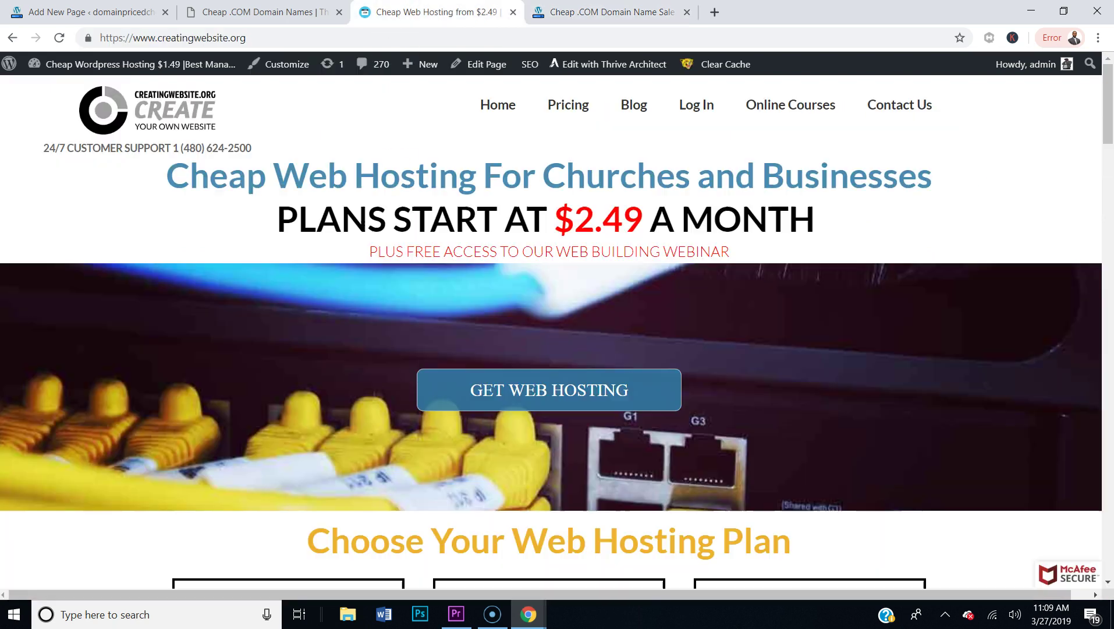
click(262, 12)
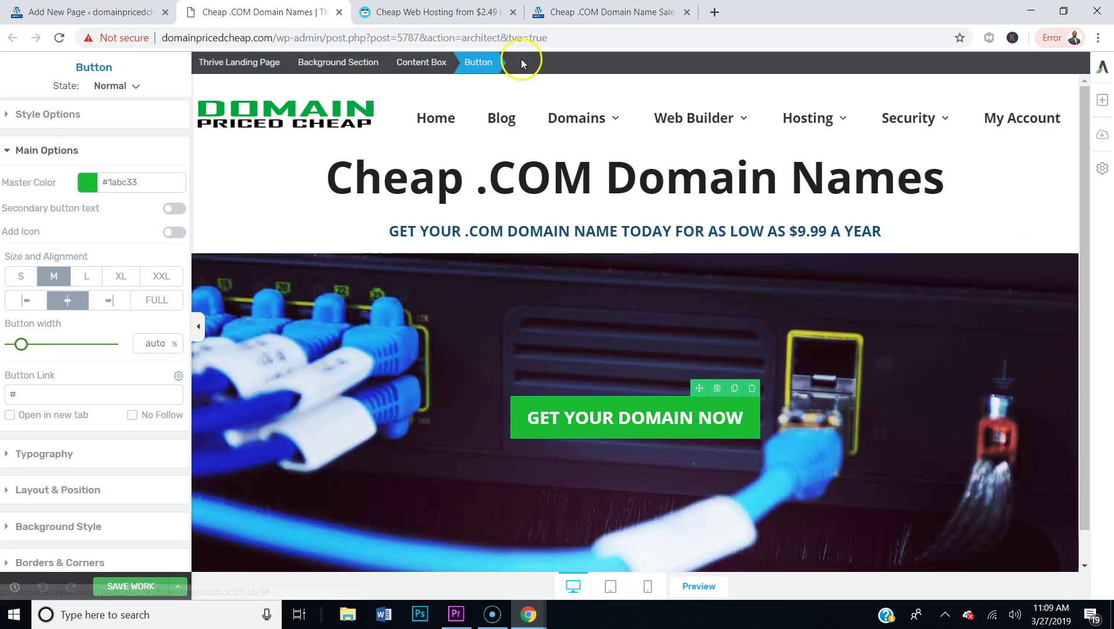
- Open the Domain Registration page from the domainpricedcheap.com home page and copy its URL
click(587, 13)
mouse_move(397, 119)
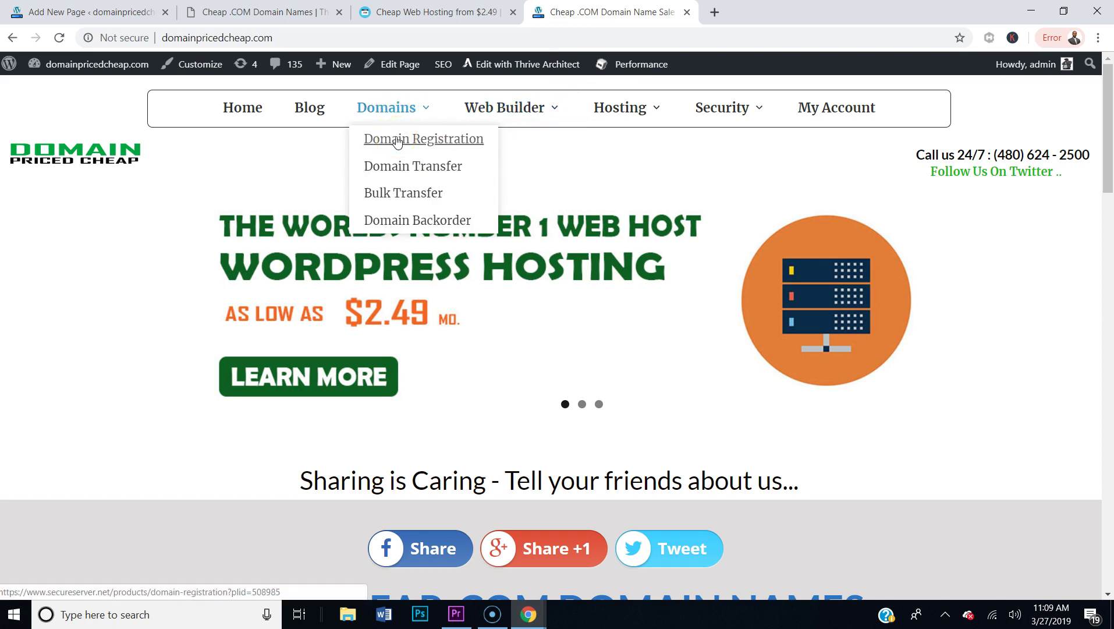
click(397, 141)
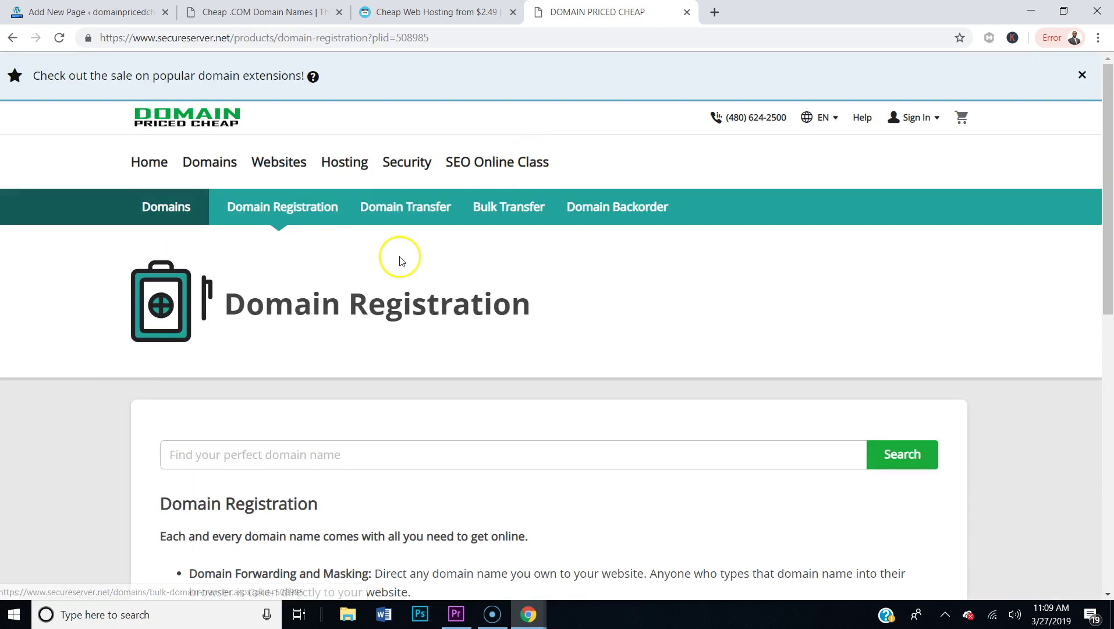
click(338, 39)
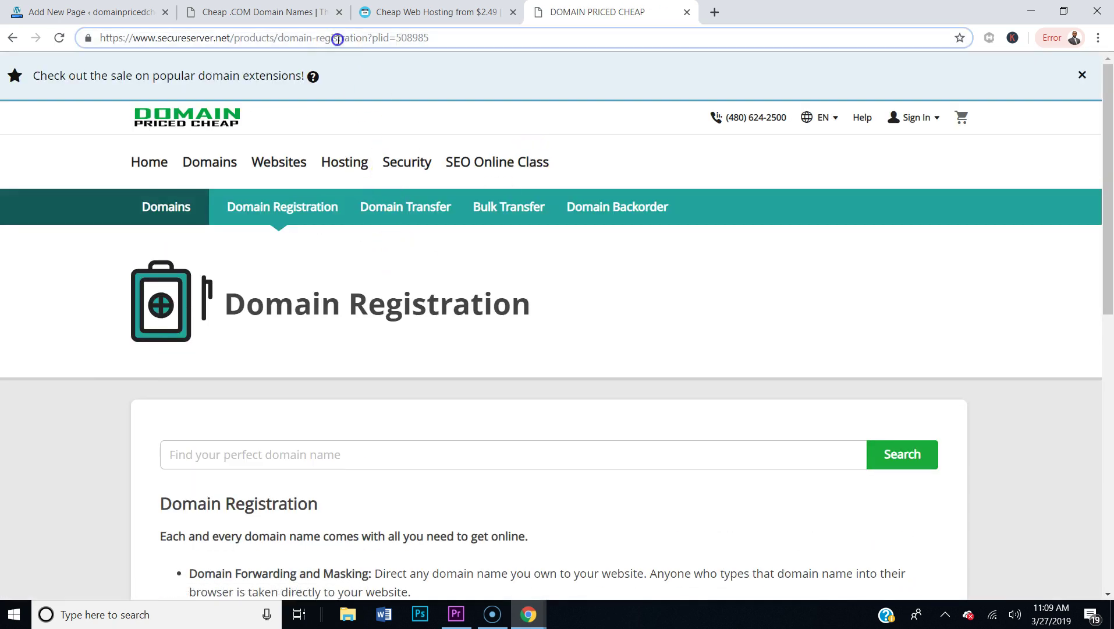
triple_click(408, 38)
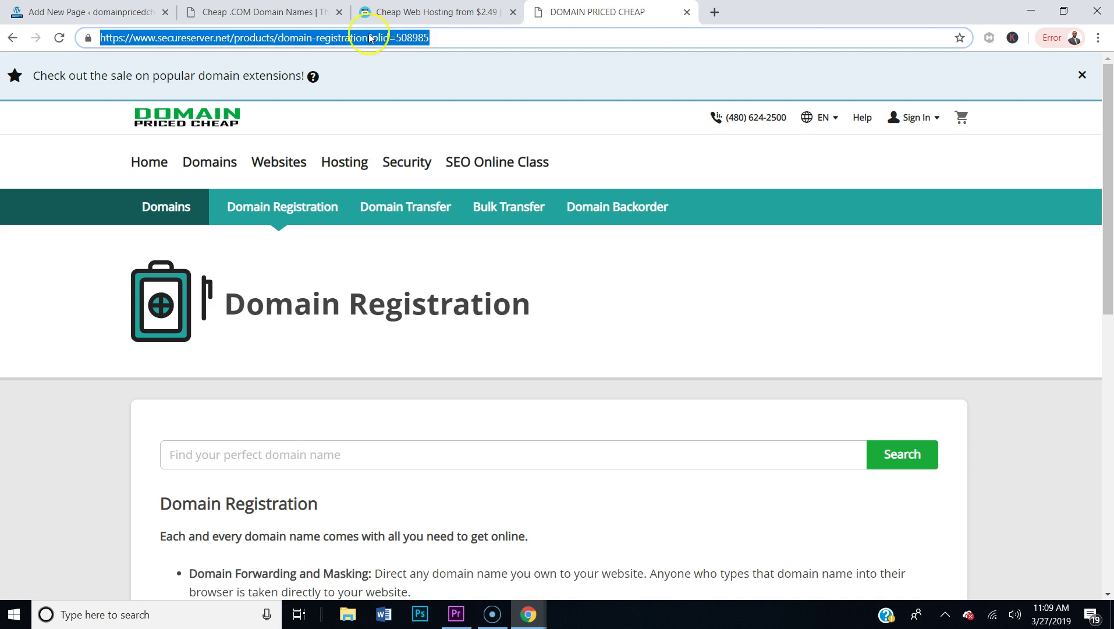
right_click(368, 36)
click(411, 112)
- Paste the copied Domain Registration URL as the "GET YOUR DOMAIN NOW" button's link and save the work
click(262, 11)
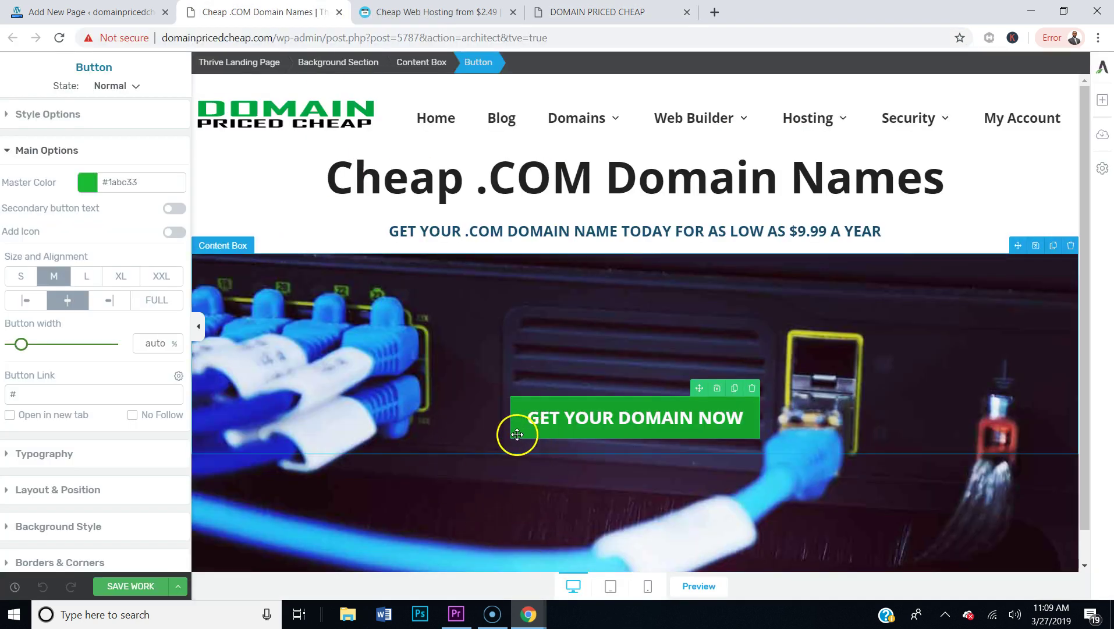
double_click(13, 394)
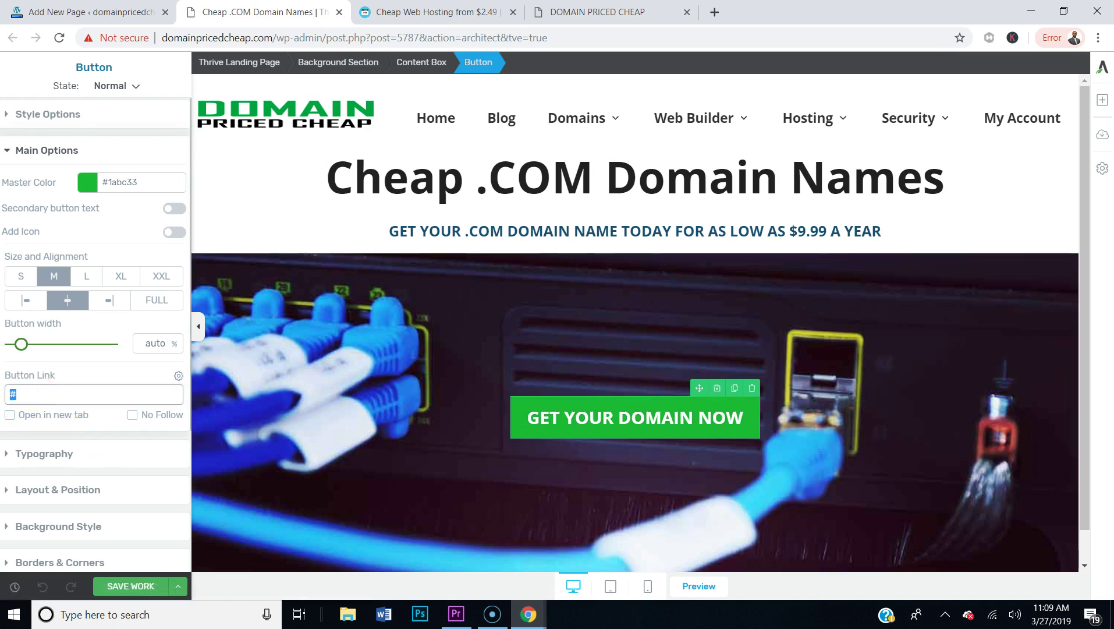
key(ctrl+v)
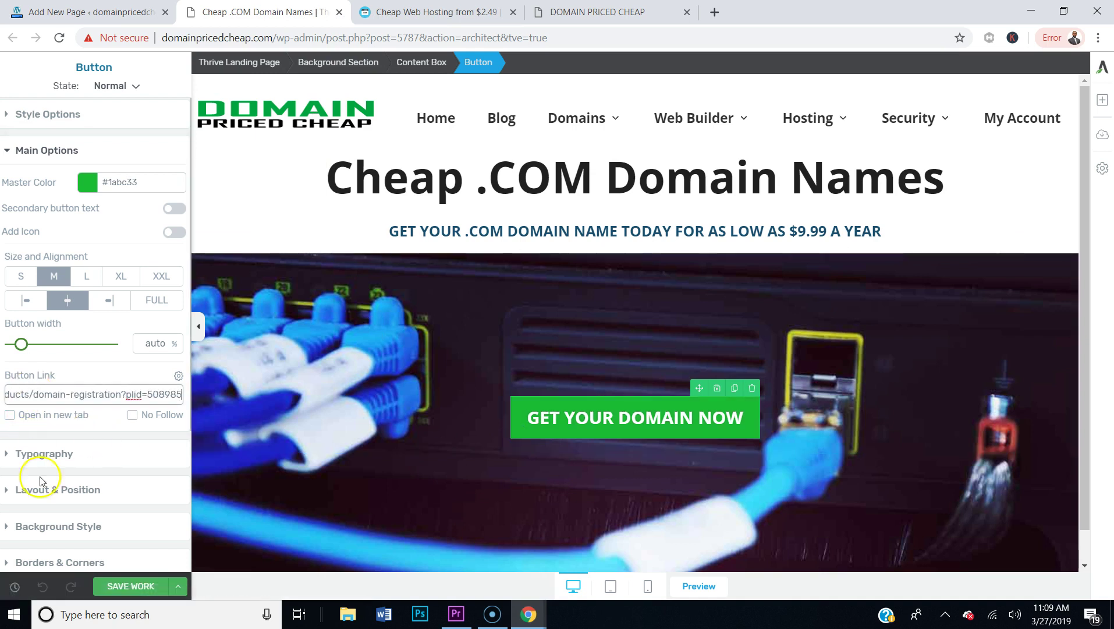
click(128, 586)
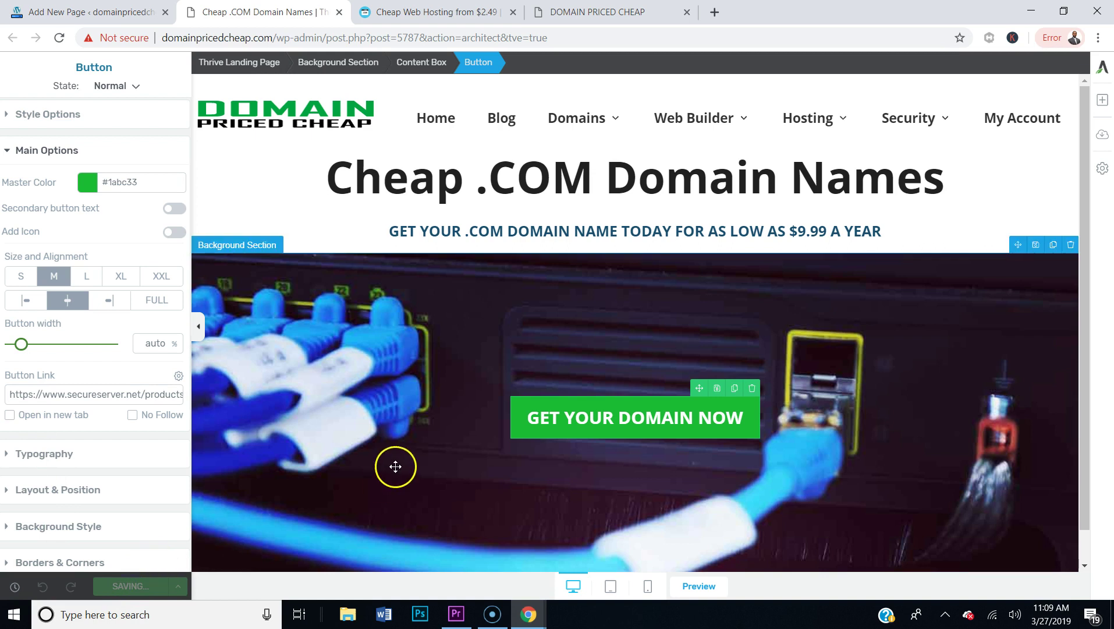
click(605, 11)
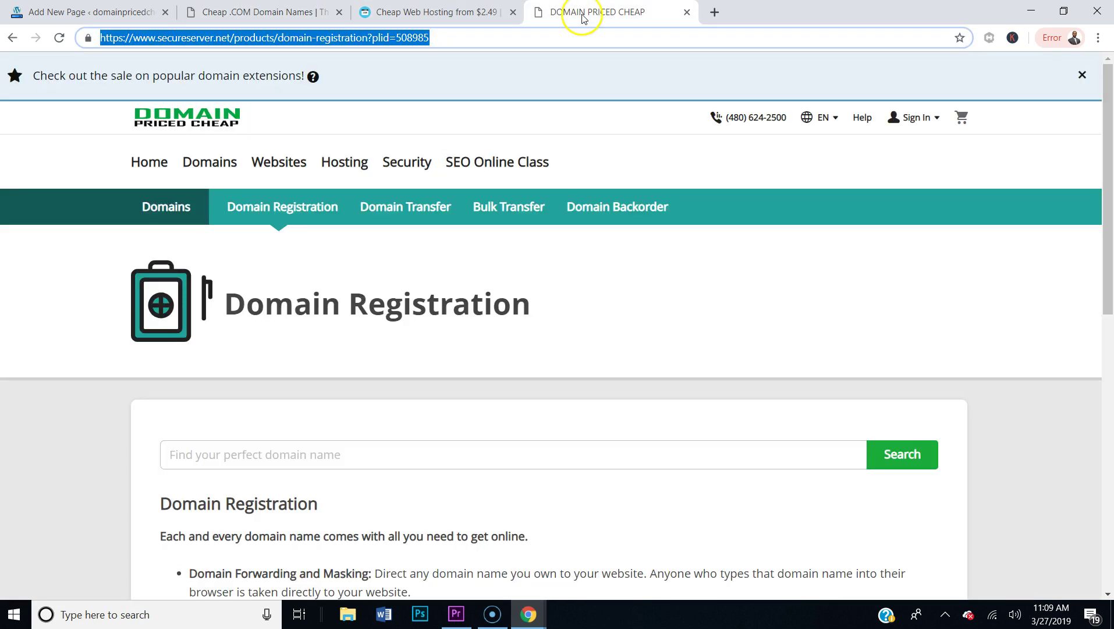
click(262, 11)
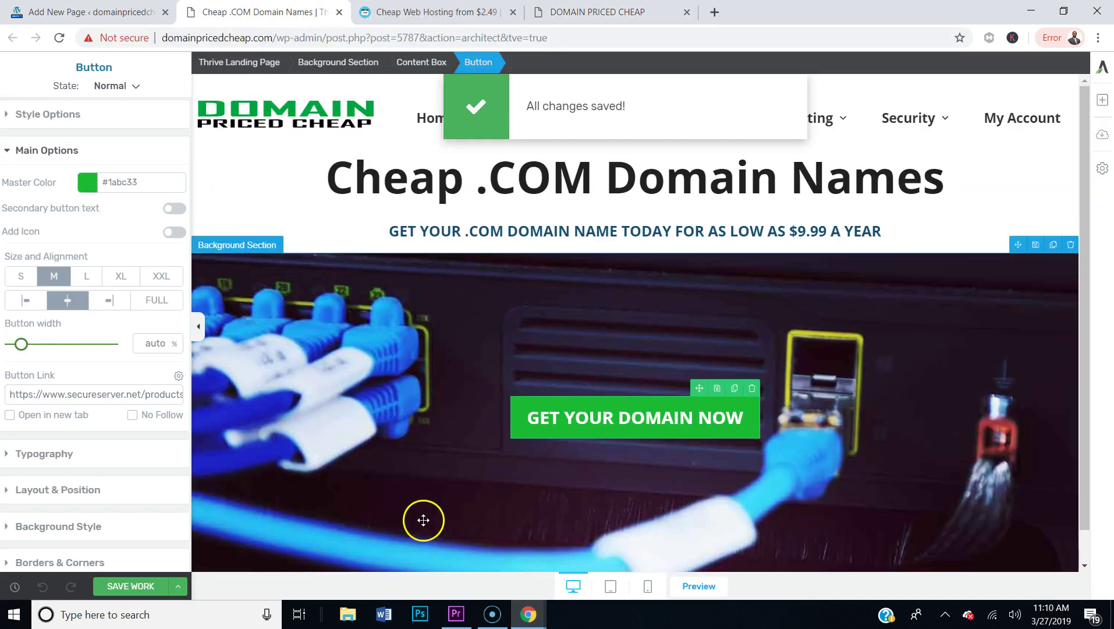
- Examine the "Choose Your Web Hosting Plan" section on creatingwebsite.org for reference, then return to the landing page editor
scroll(425, 488, down, 1)
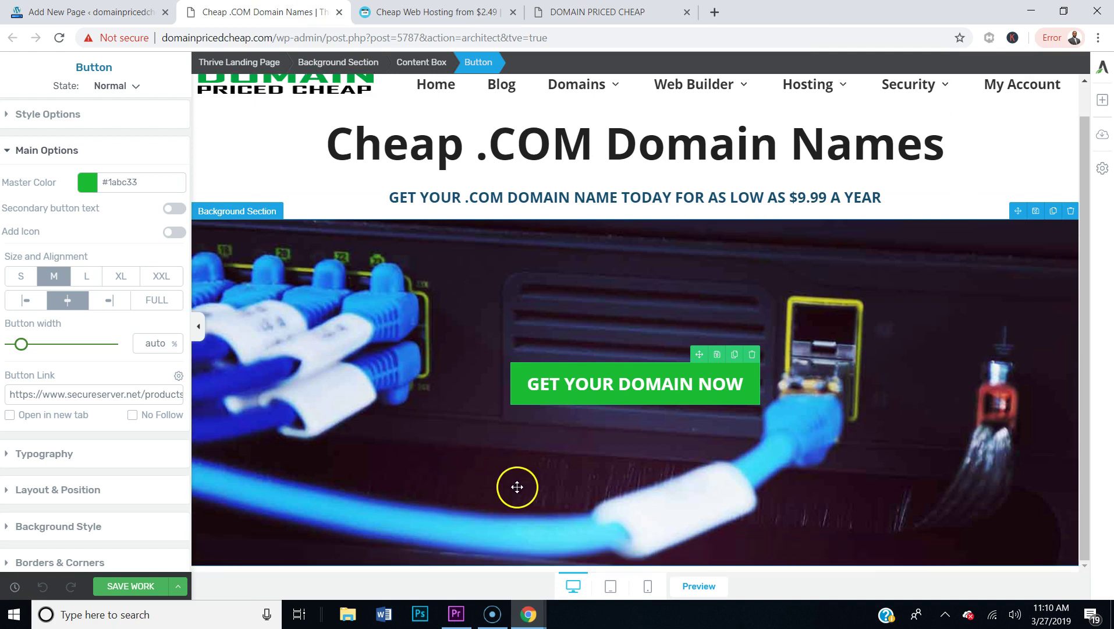
click(437, 12)
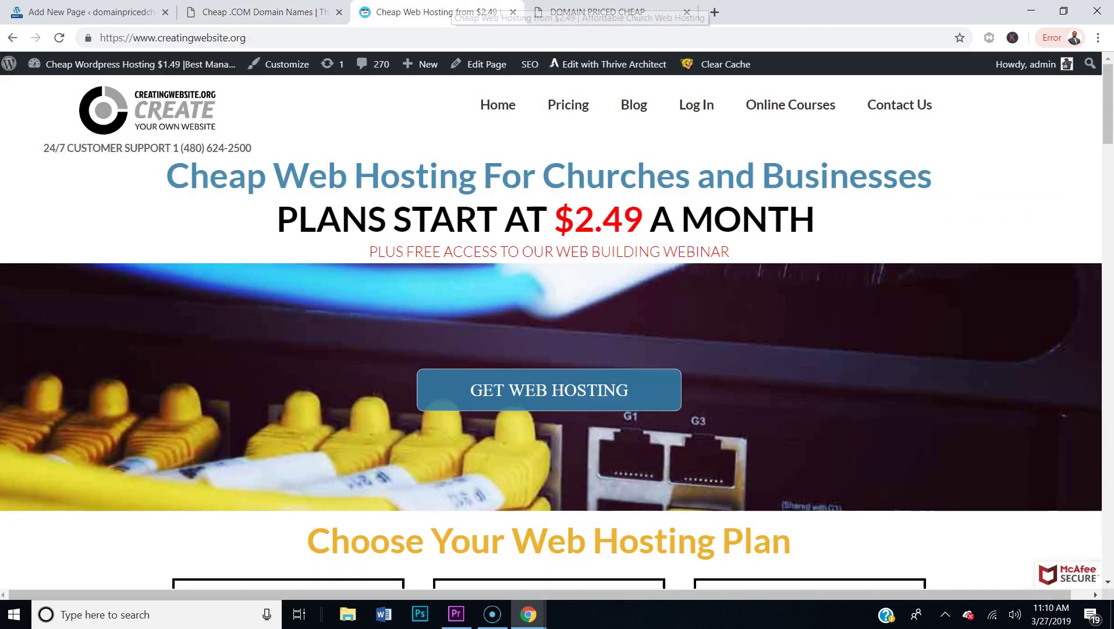
scroll(473, 301, down, 5)
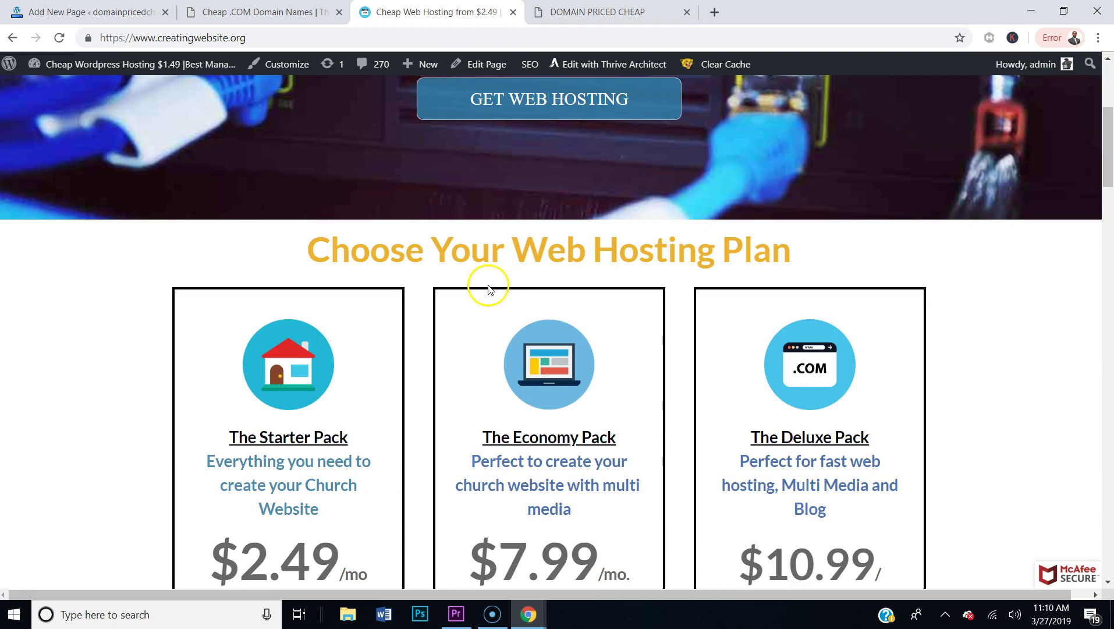
scroll(487, 279, up, 5)
scroll(586, 425, down, 7)
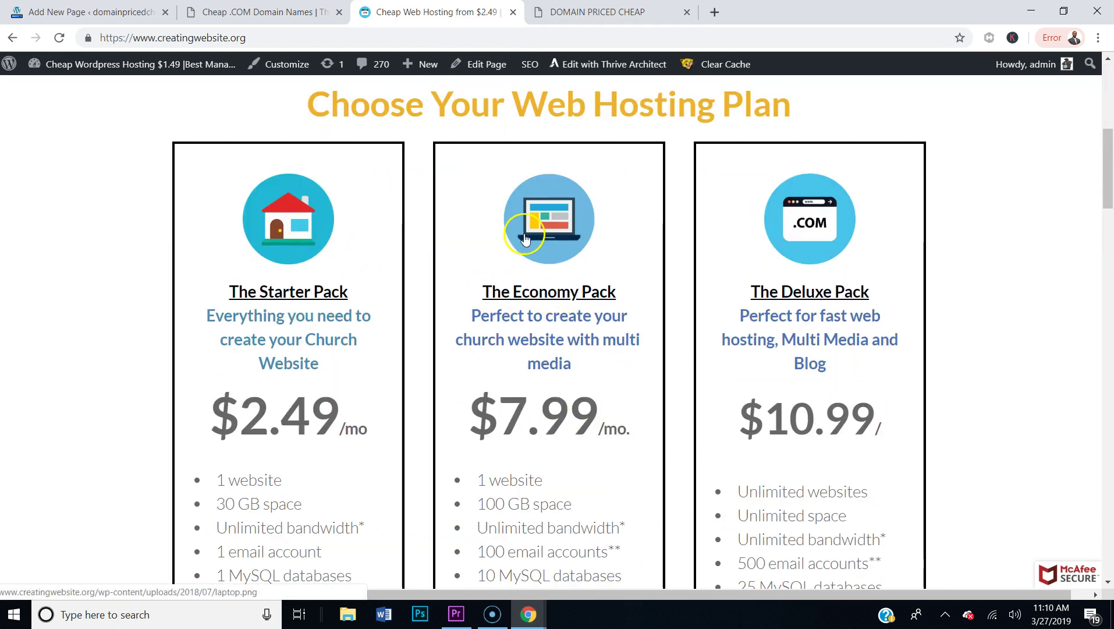
click(284, 14)
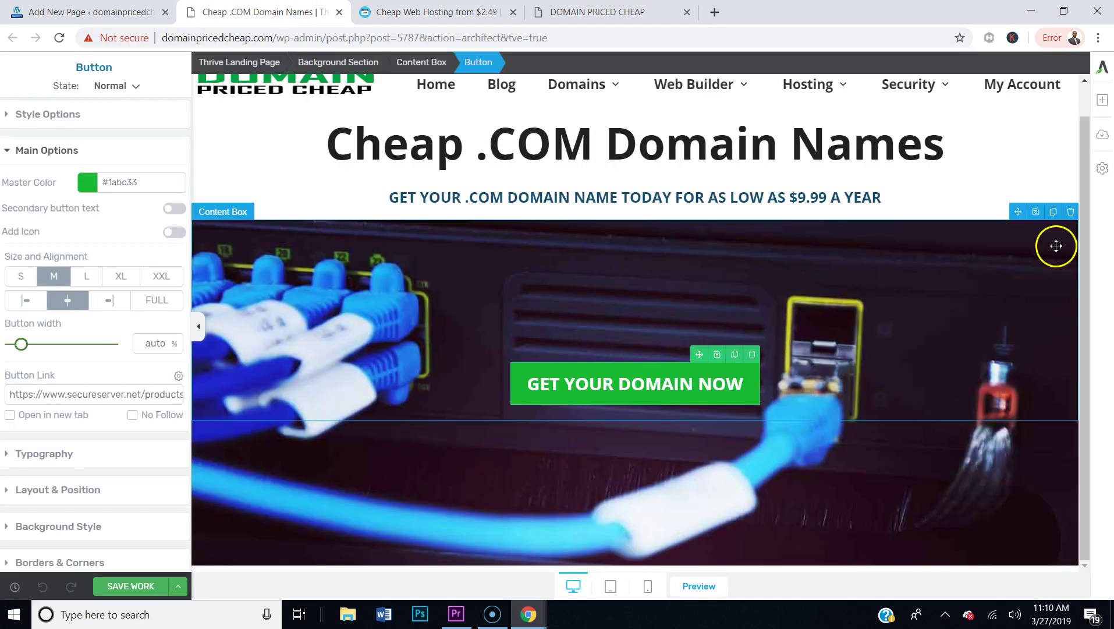
- Add a content box below the cable image background section
click(1102, 99)
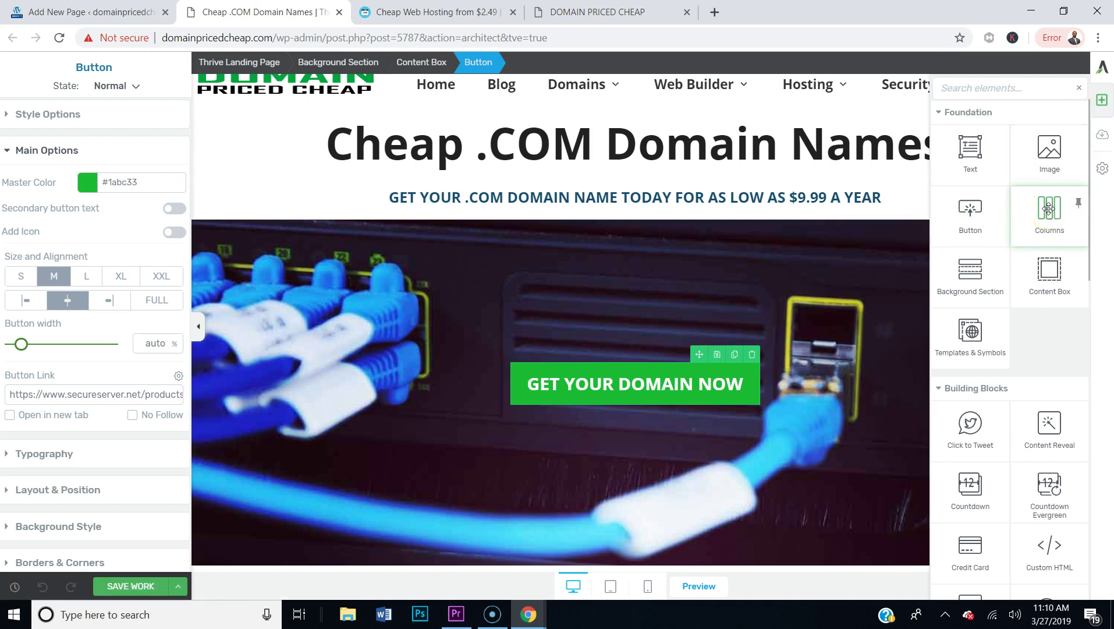
click(999, 250)
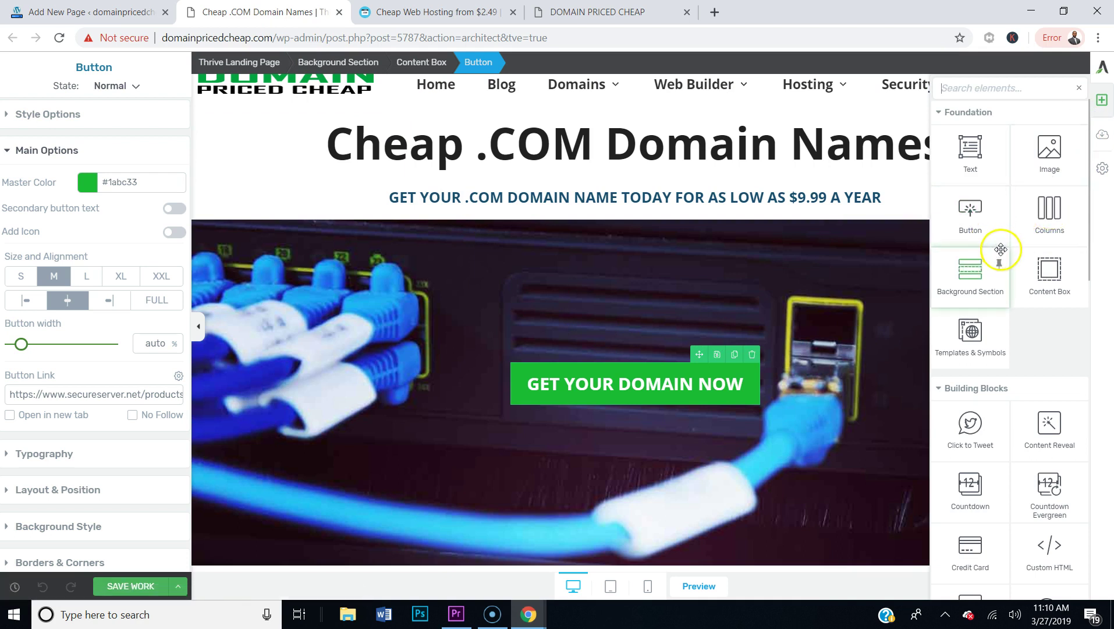
mouse_move(1049, 269)
mouse_down()
mouse_move(671, 542)
mouse_move(667, 563)
mouse_up()
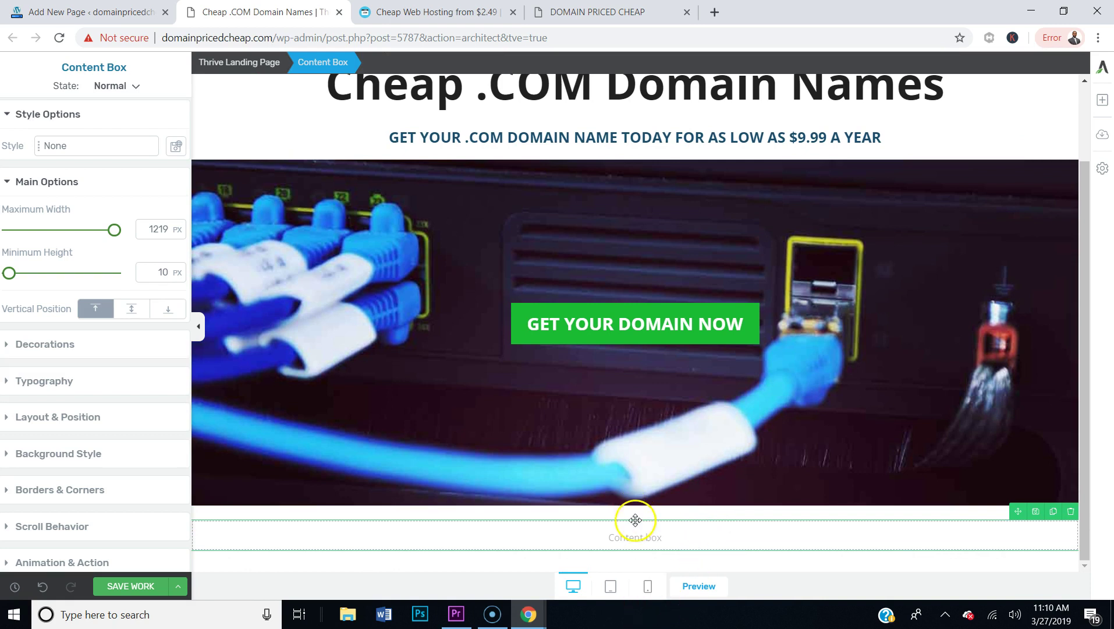
- Insert a three-box pricing table into the content box below the cable image section
click(1102, 100)
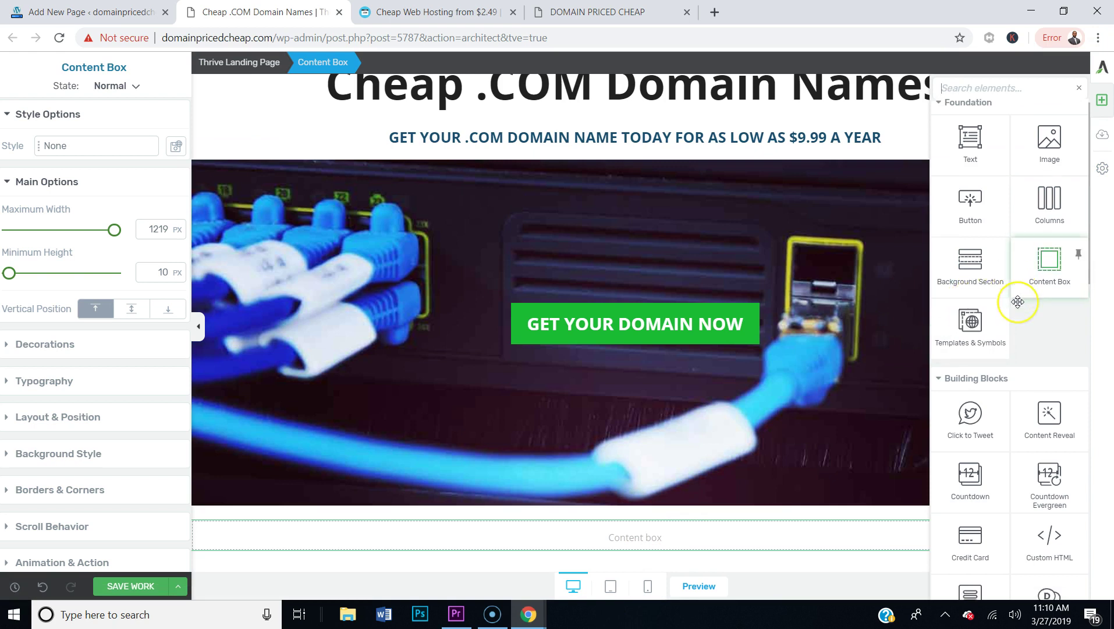
scroll(1019, 300, down, 6)
scroll(1018, 300, down, 4)
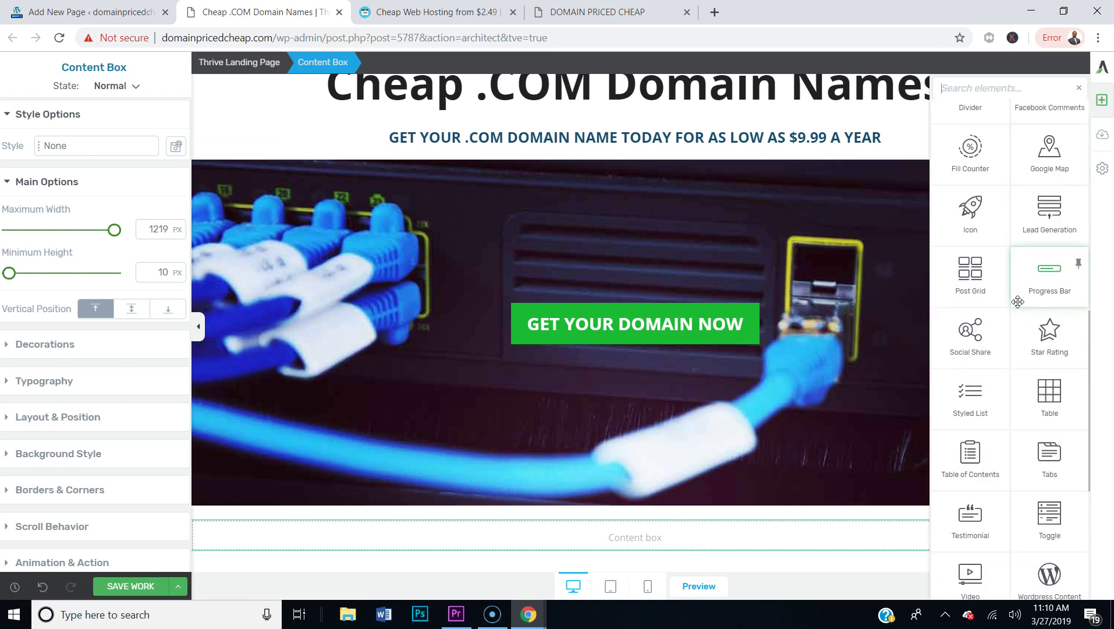
scroll(1018, 301, down, 3)
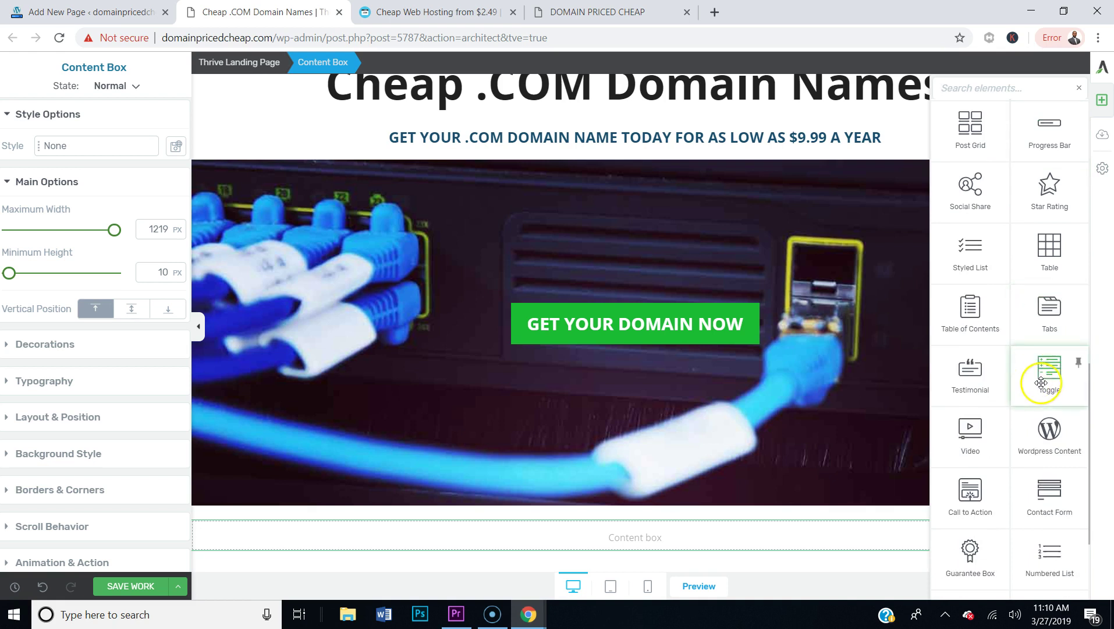
scroll(1043, 380, down, 3)
drag(967, 472, 667, 529)
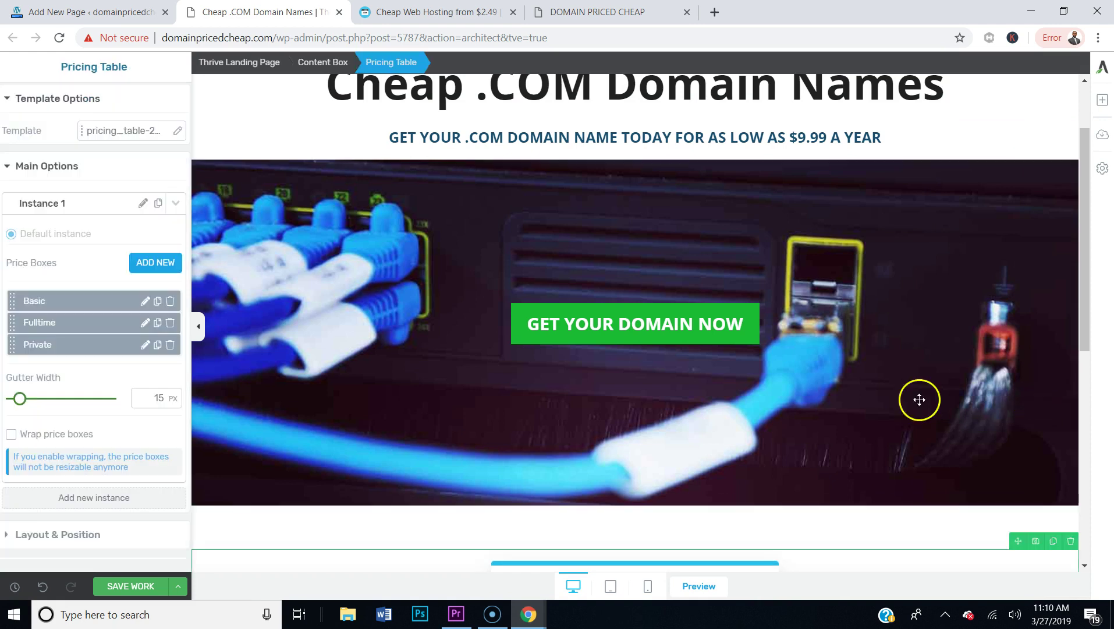
scroll(799, 365, down, 4)
scroll(808, 359, up, 5)
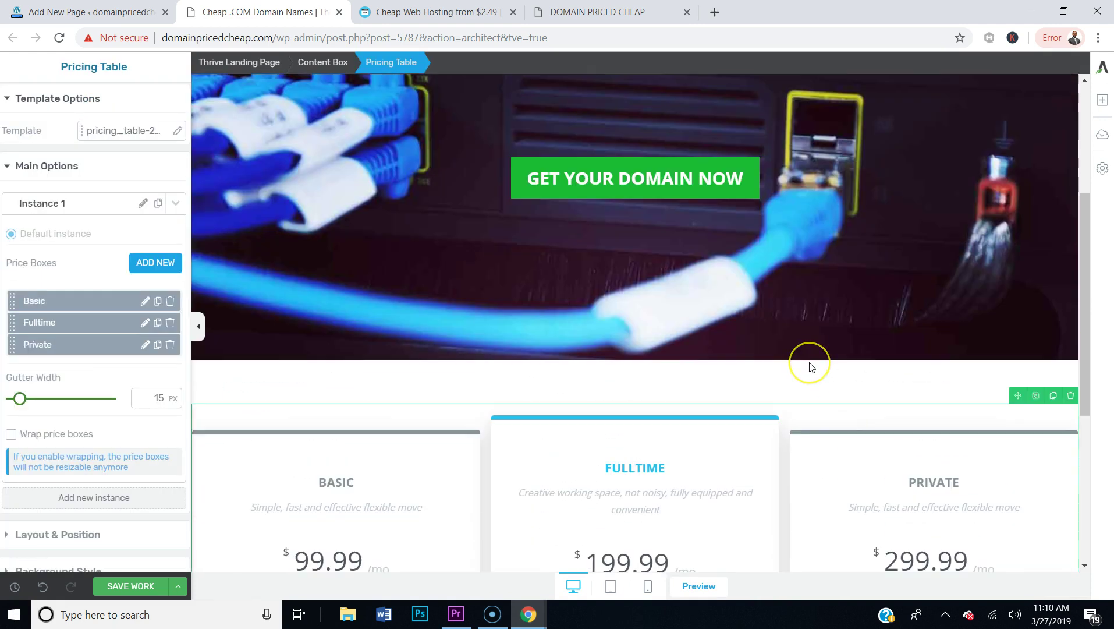
scroll(808, 356, down, 5)
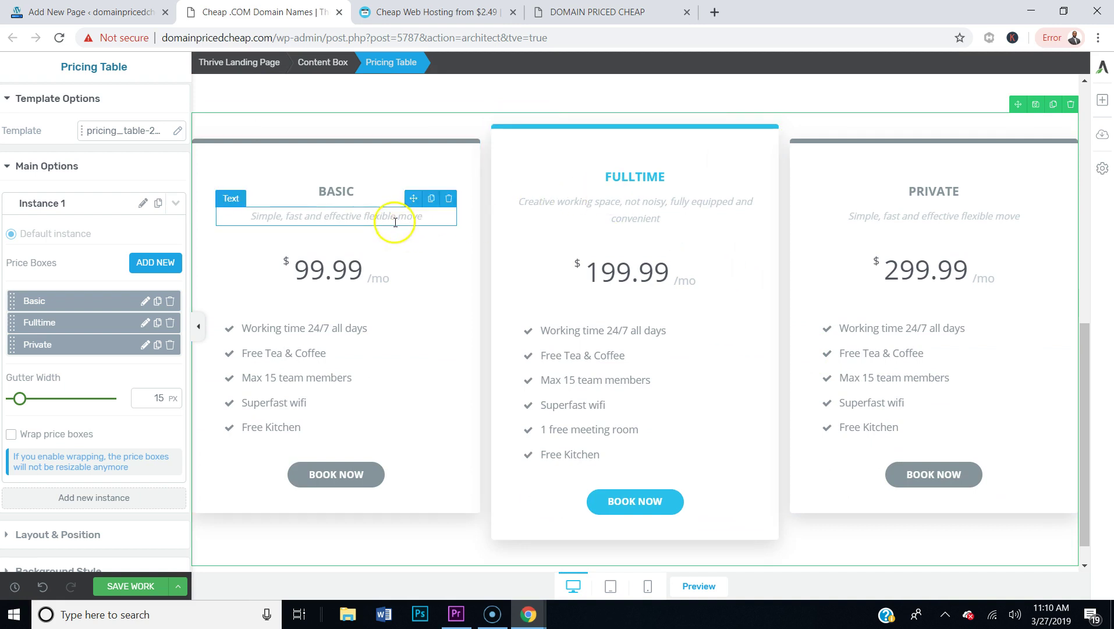
- Change the Basic price box heading to "DOMAIN" and delete the pricing table's section from the page
click(350, 188)
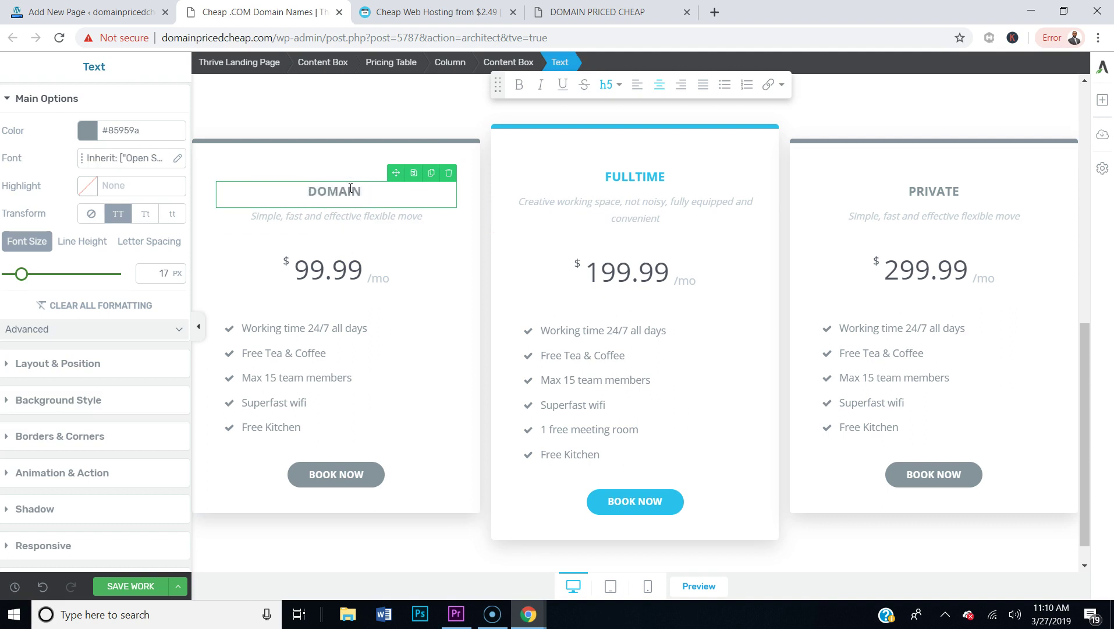
scroll(646, 197, up, 5)
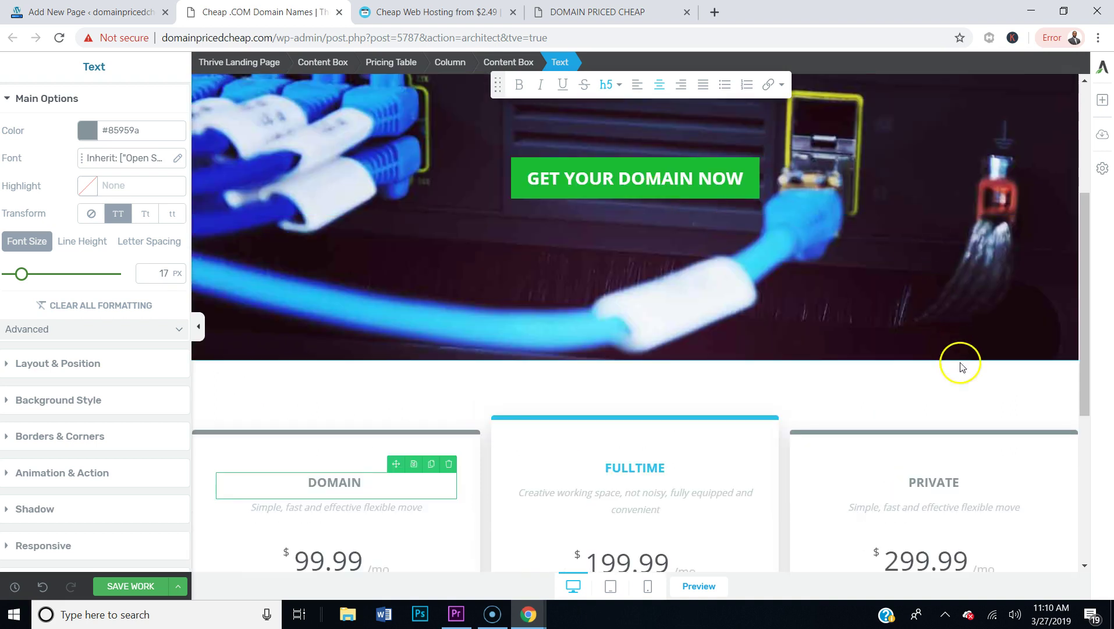
click(1071, 367)
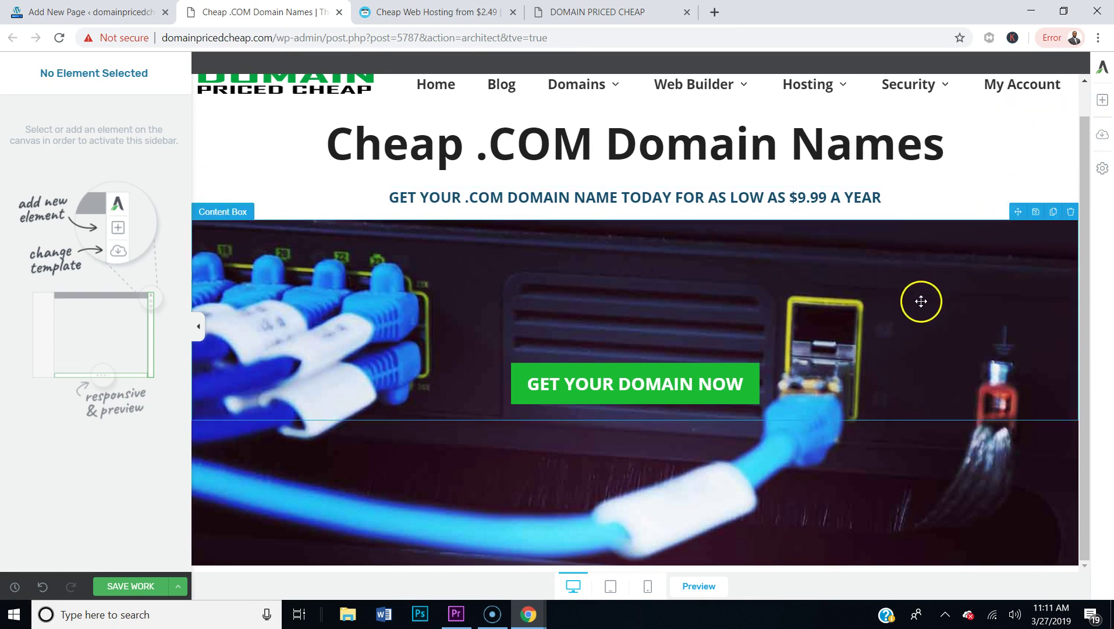
- Add a new background section below the cable image section and place a content box inside it
click(1102, 100)
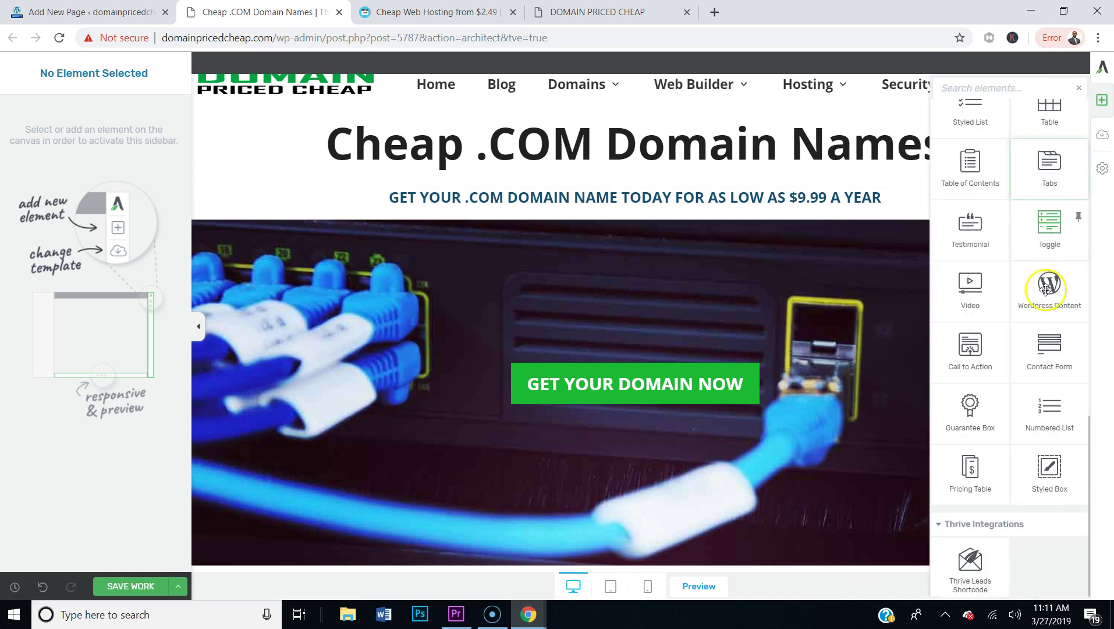
scroll(1041, 326, up, 6)
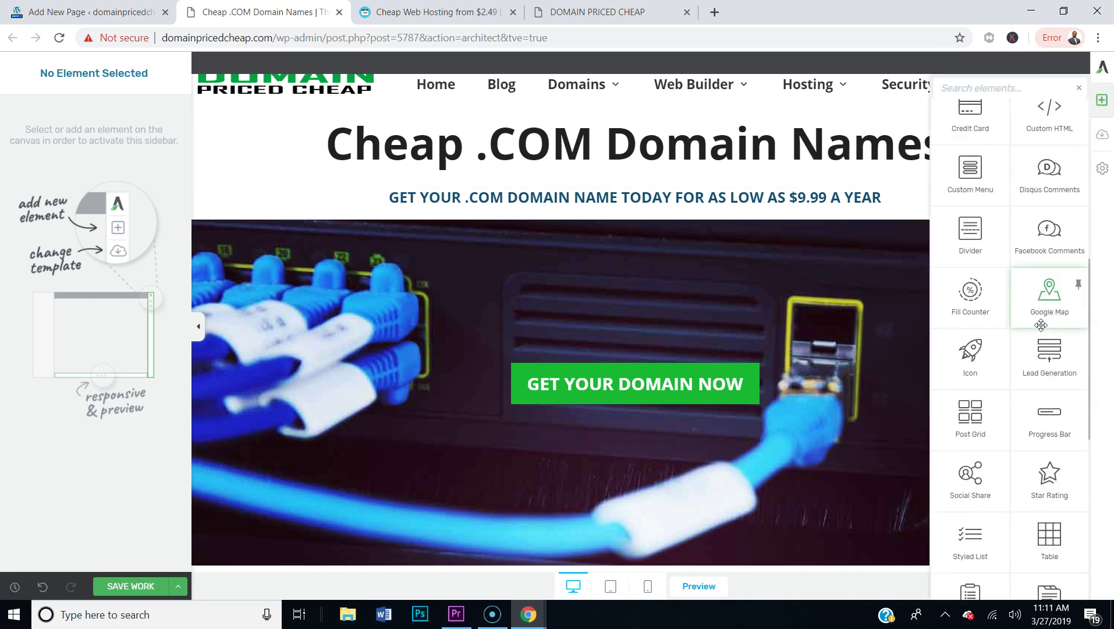
scroll(1041, 325, up, 6)
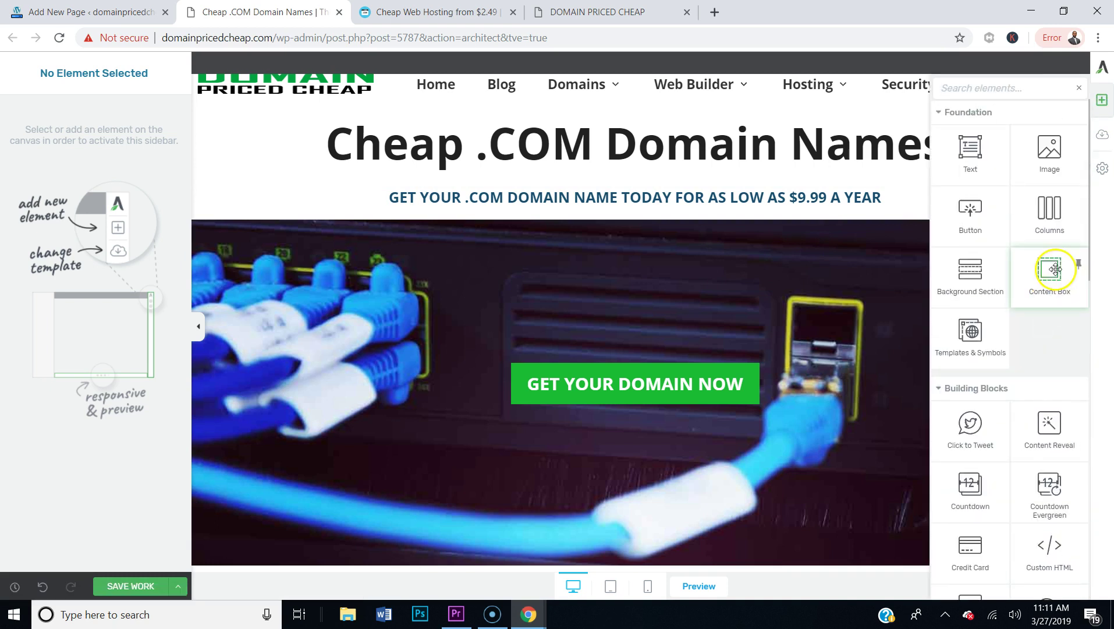
drag(990, 265, 802, 509)
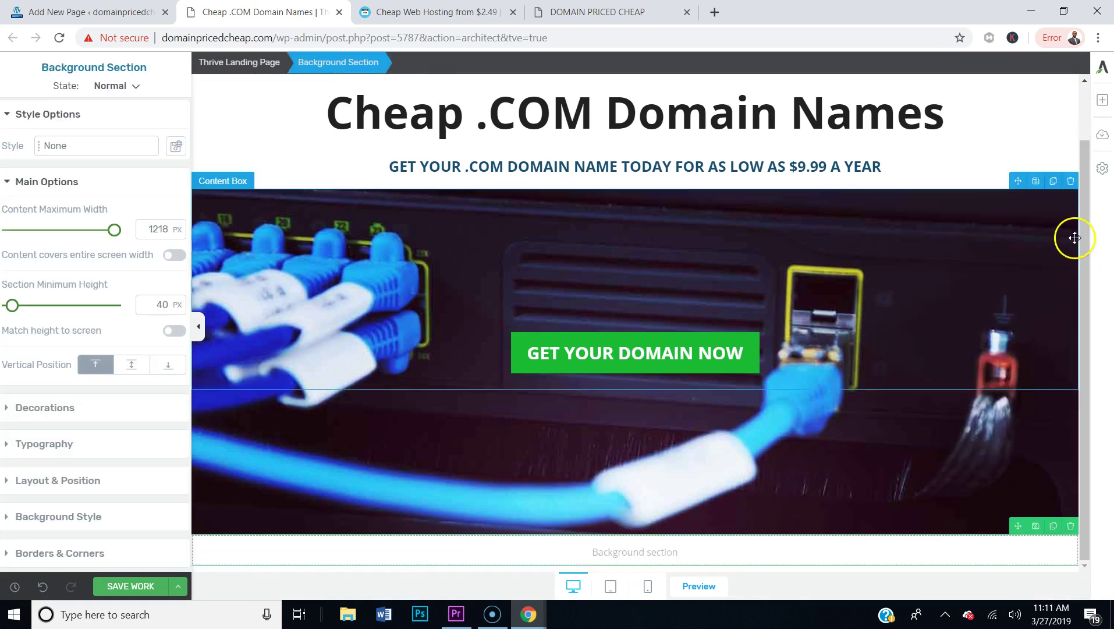
click(1102, 100)
drag(1044, 264, 704, 545)
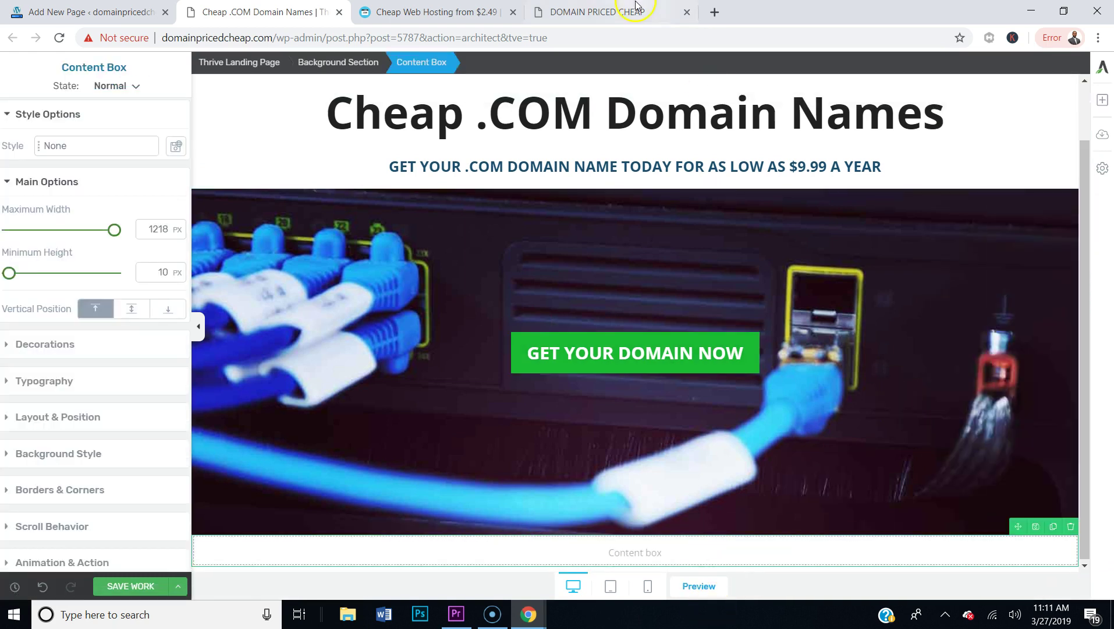
- Open the domainpricedcheap.com home page, examine its lower sections and footer menu for reference, and return to the landing page editor
click(625, 9)
click(193, 121)
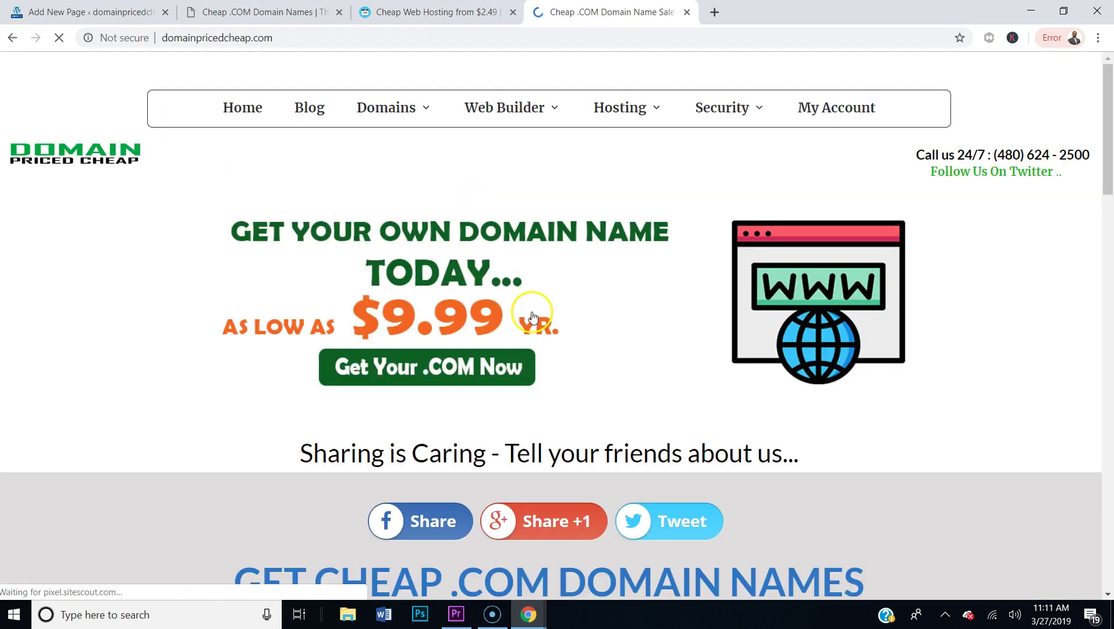
scroll(535, 315, down, 8)
scroll(536, 315, down, 20)
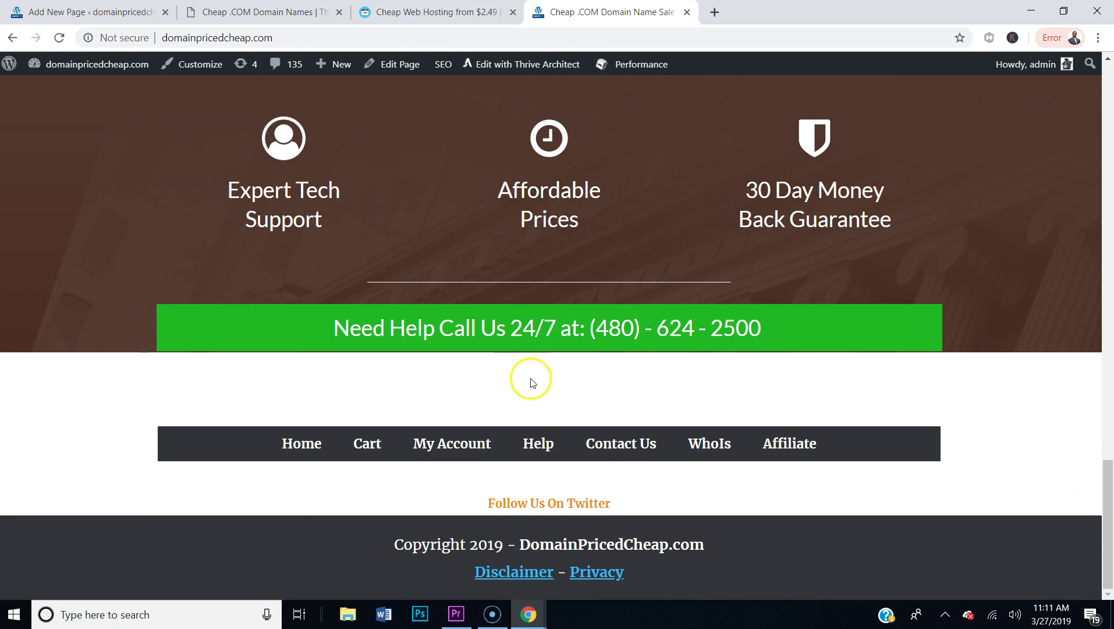
scroll(587, 399, up, 8)
scroll(584, 398, down, 8)
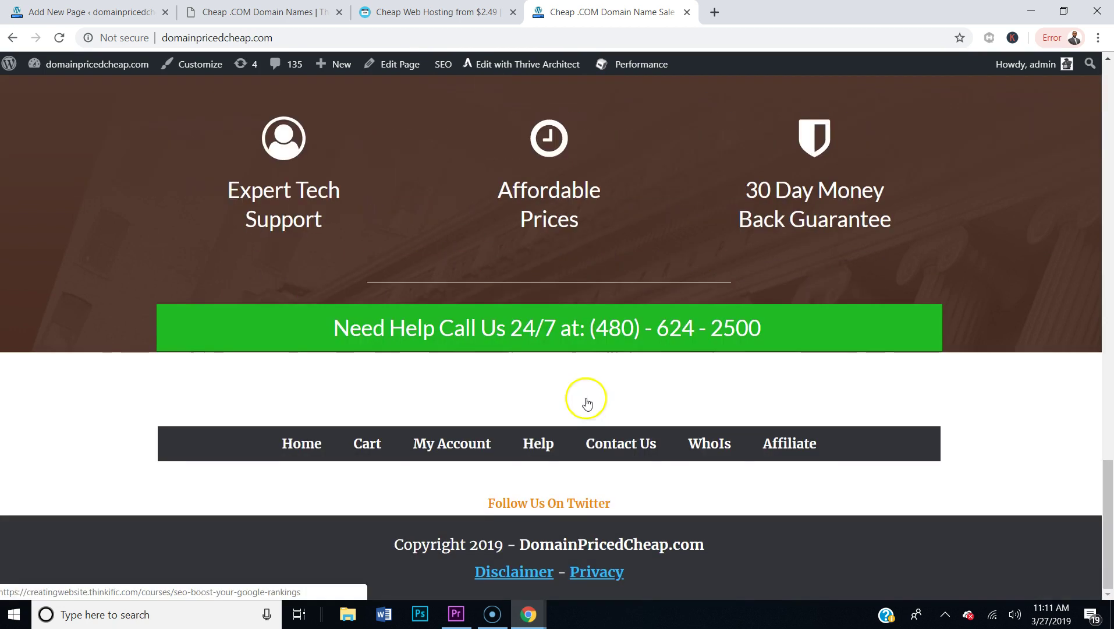
scroll(709, 398, up, 4)
scroll(710, 387, up, 8)
scroll(709, 386, down, 4)
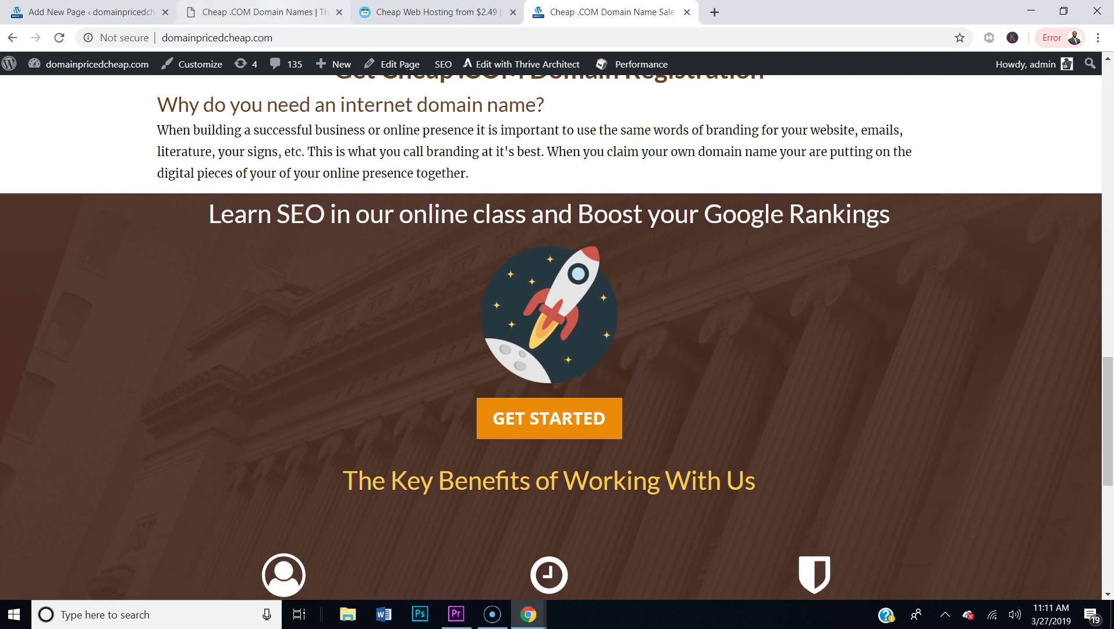
key(ctrl+2)
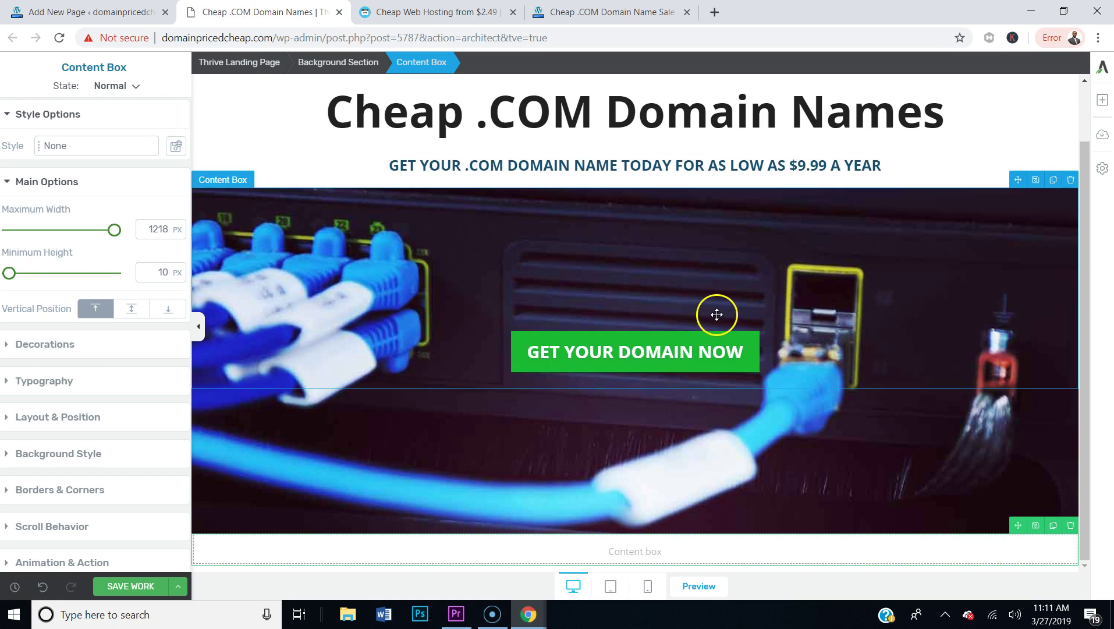
- Insert a Custom Menu into the new content box and choose Footer Menu as its source
scroll(784, 302, up, 1)
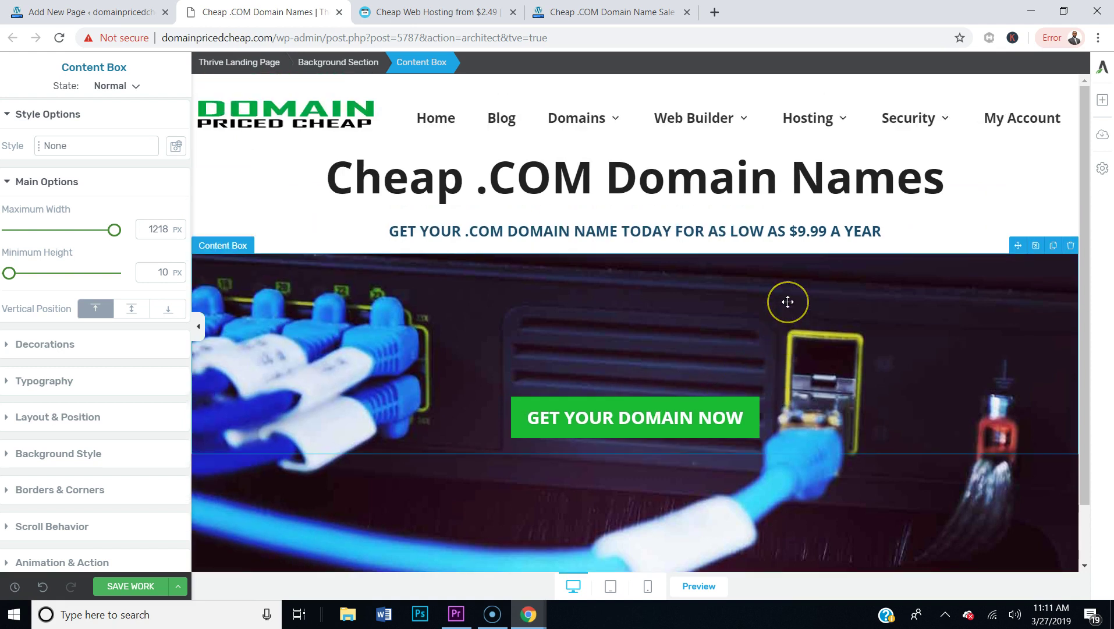
scroll(788, 302, down, 1)
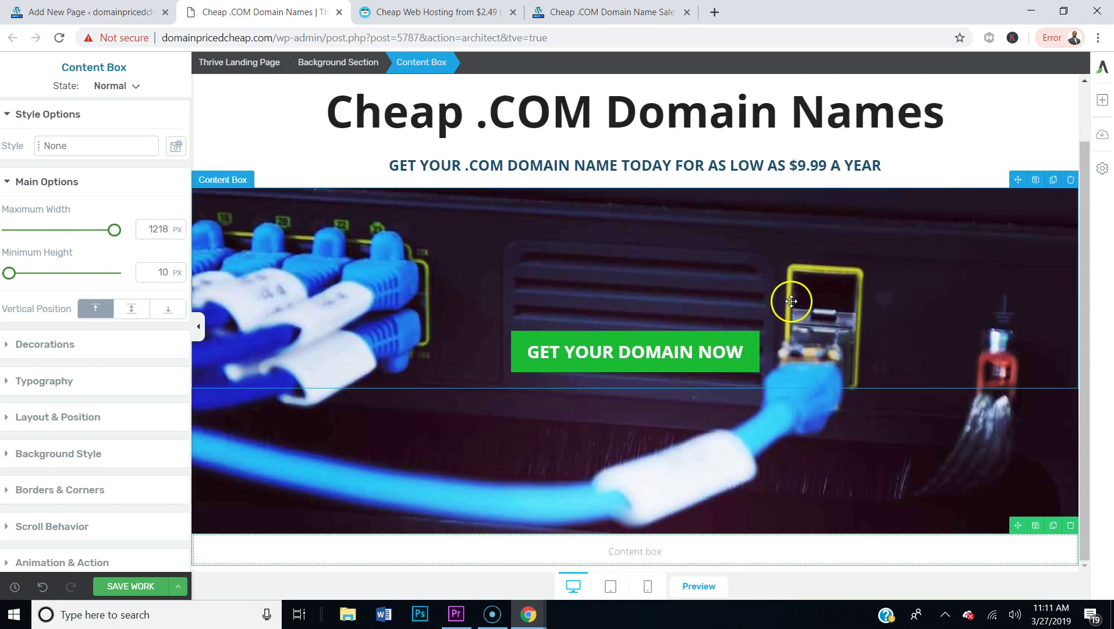
click(1101, 100)
scroll(988, 306, down, 5)
drag(973, 318, 615, 554)
scroll(751, 401, down, 5)
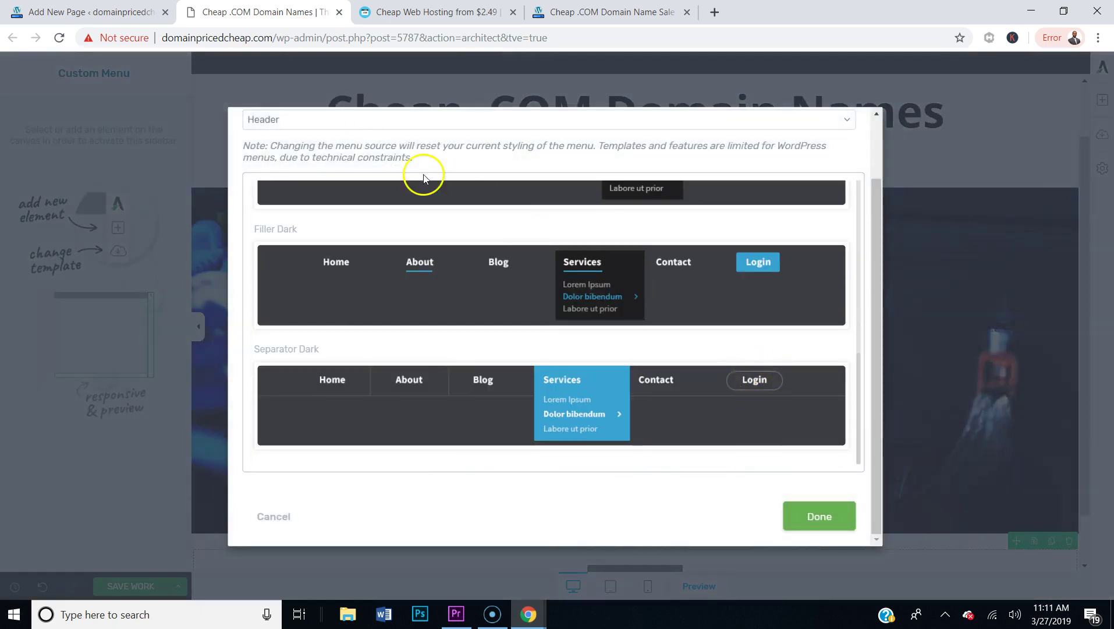
scroll(569, 268, up, 5)
click(285, 194)
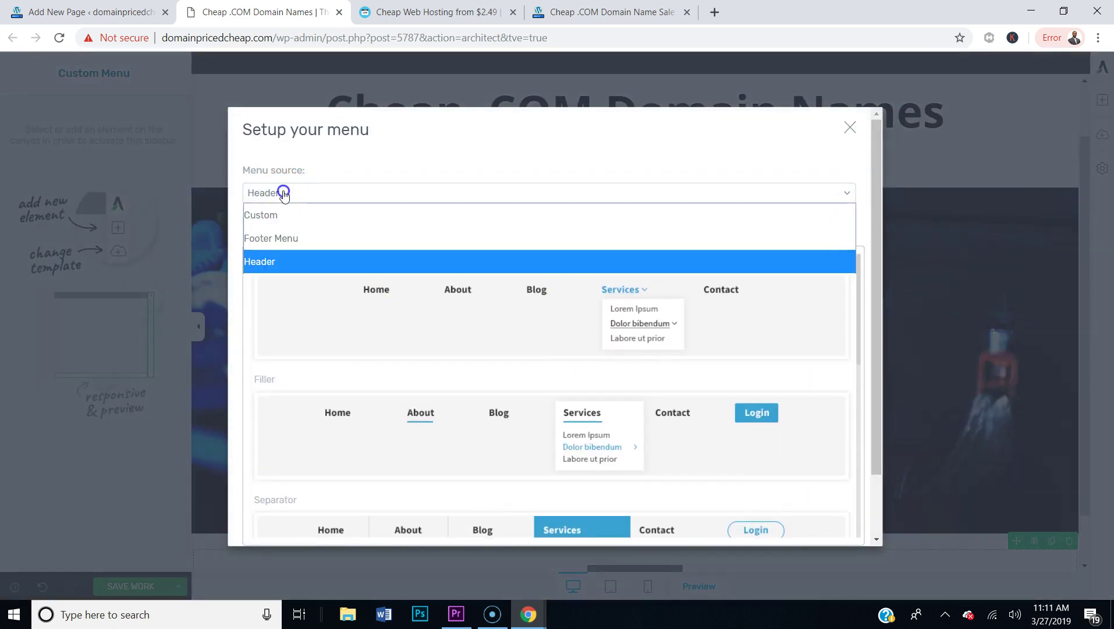
click(277, 237)
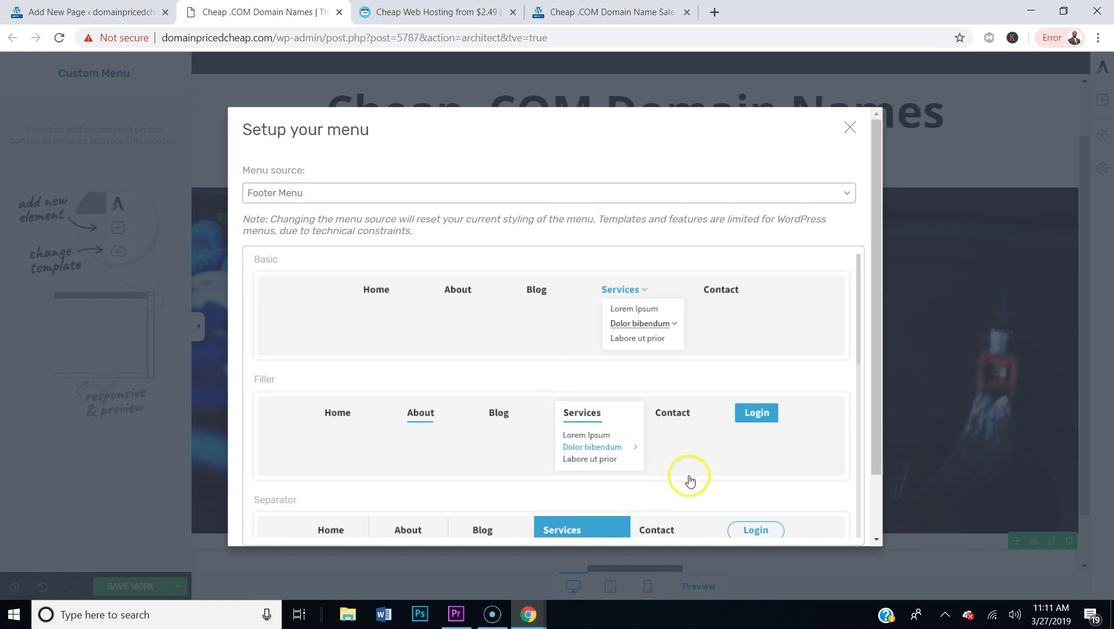
- Apply the Basic Dark template to the footer menu and complete the menu setup
scroll(532, 415, down, 7)
scroll(567, 408, up, 5)
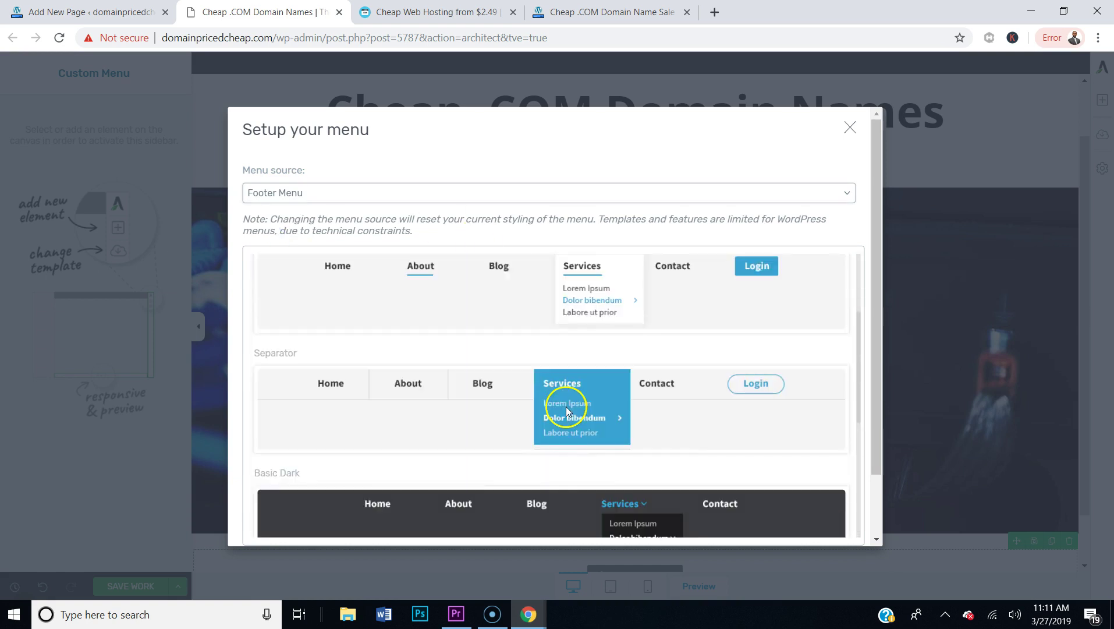
scroll(568, 410, down, 1)
scroll(568, 411, down, 1)
click(501, 371)
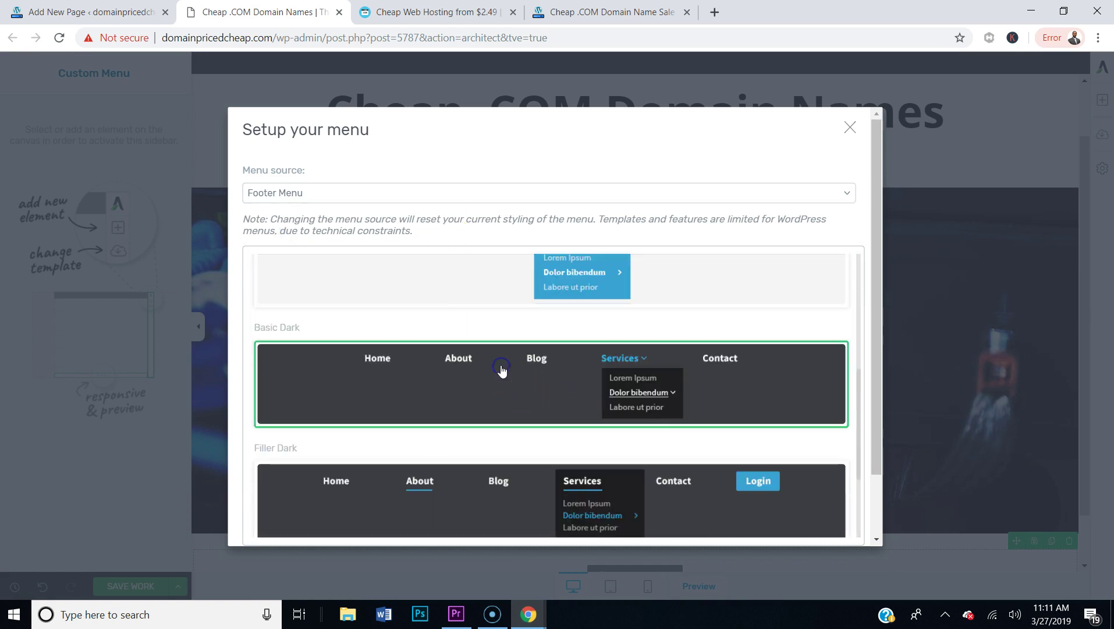
scroll(795, 378, down, 2)
scroll(814, 463, down, 1)
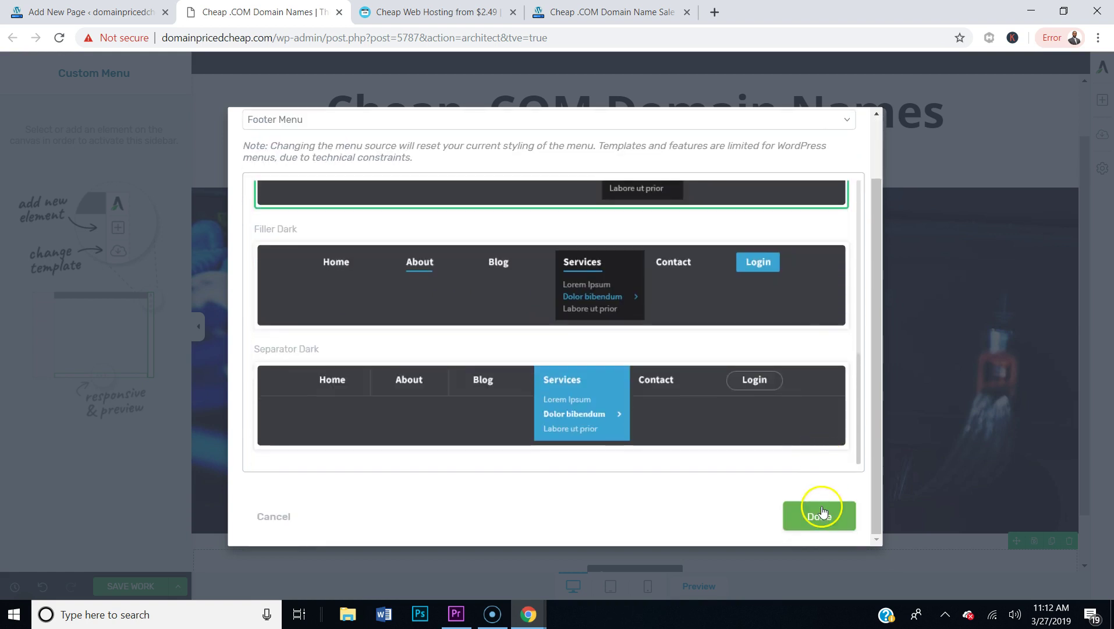
click(820, 513)
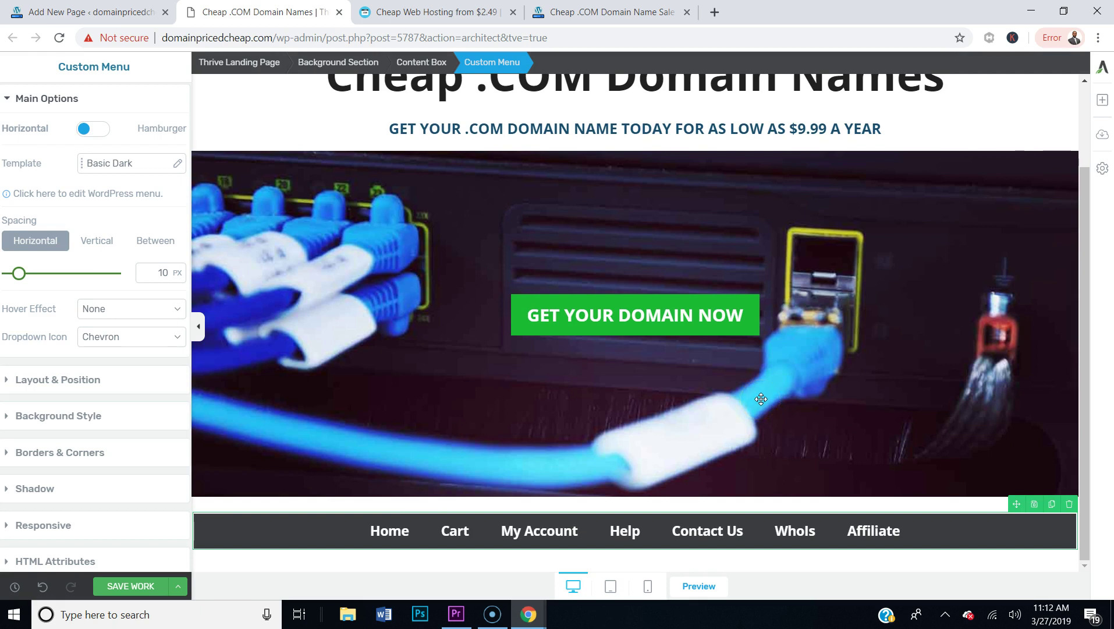
- Save the landing page with the footer menu and review the page from header to footer
scroll(761, 399, up, 2)
scroll(763, 390, down, 2)
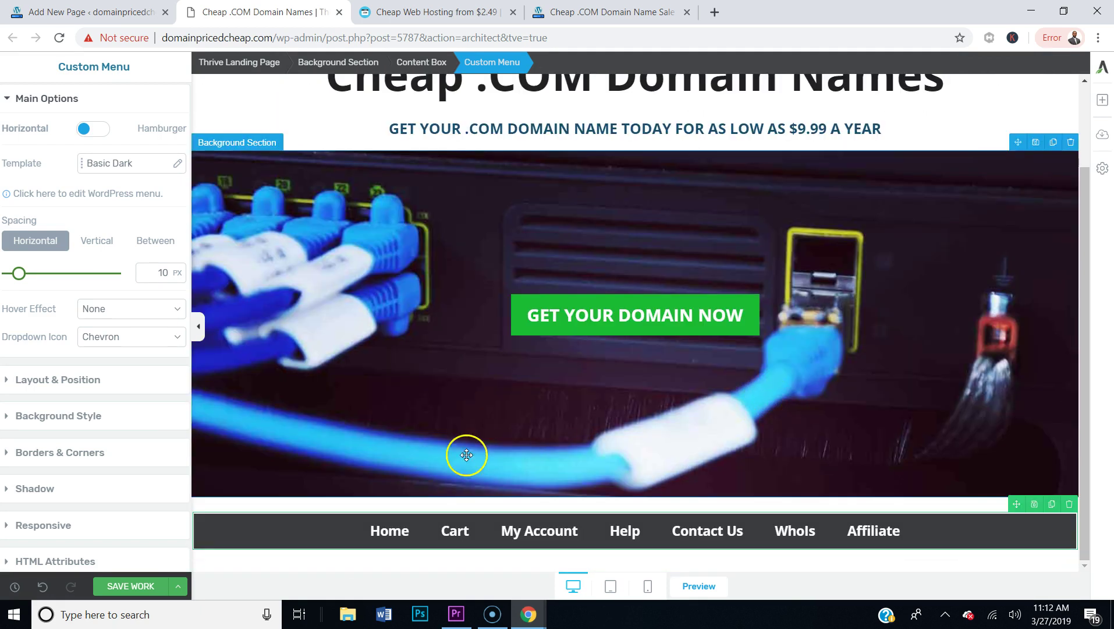
click(141, 587)
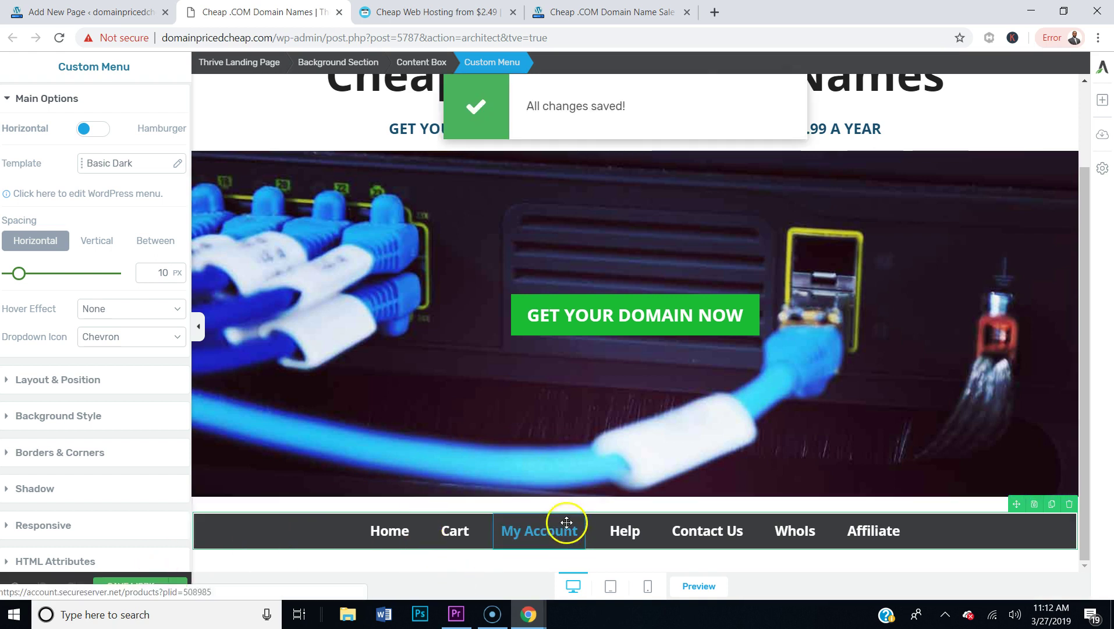
scroll(588, 492, up, 2)
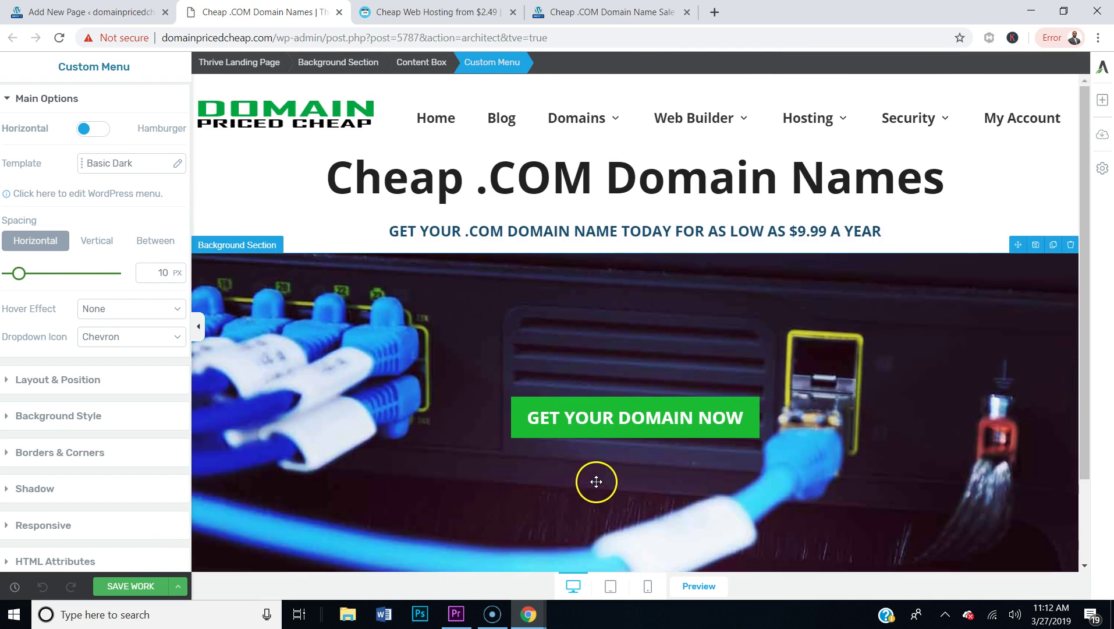
scroll(570, 433, down, 2)
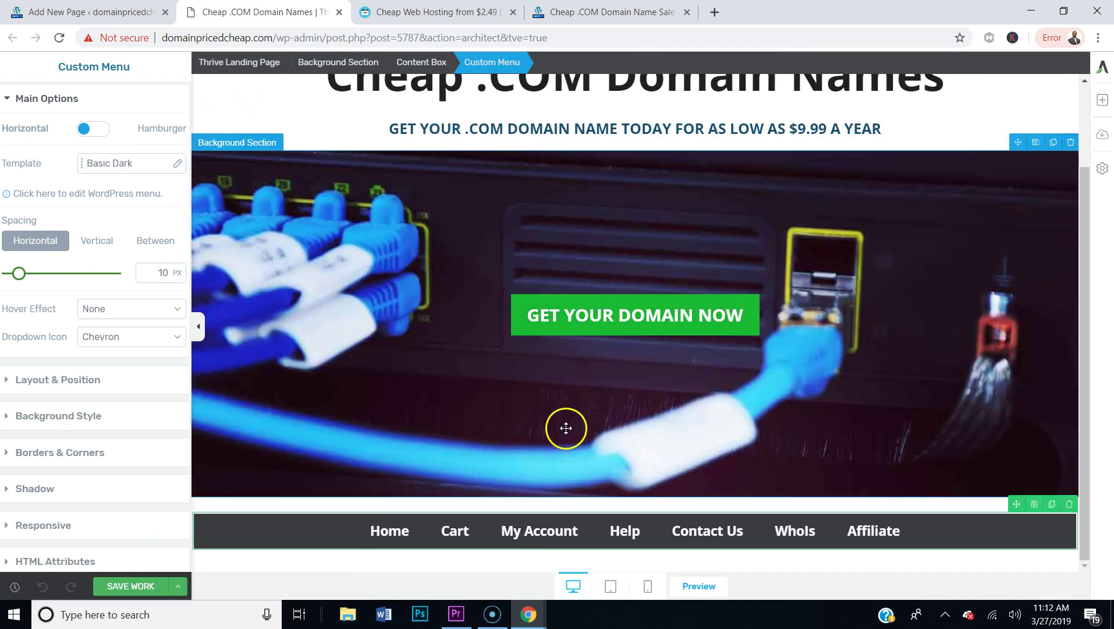
- Save the landing page and preview it from the header down to the footer menu
click(1103, 101)
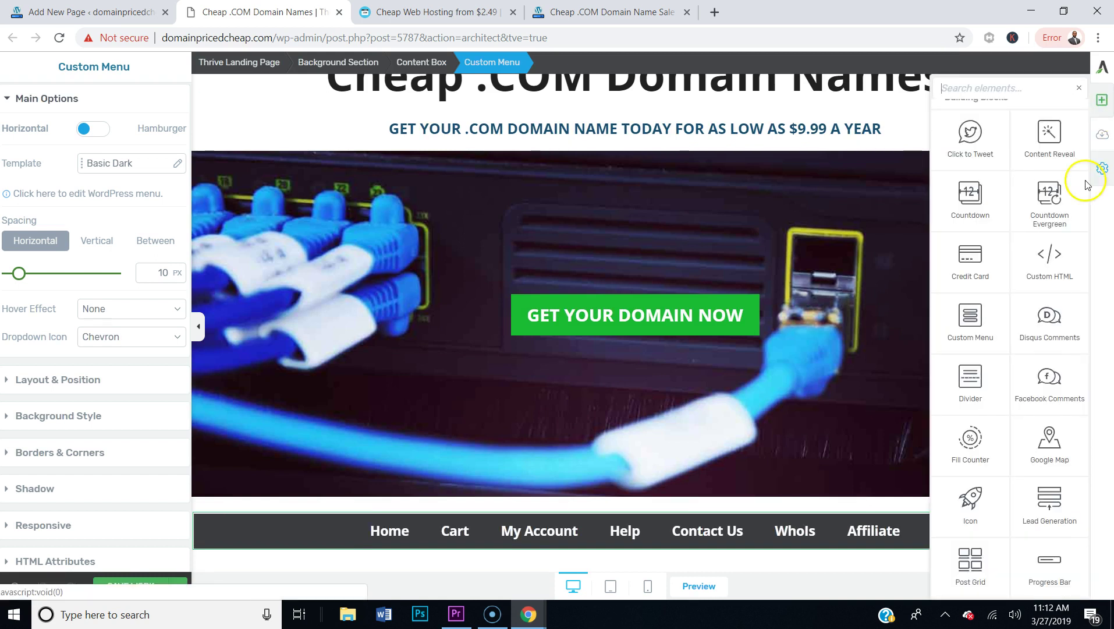
click(802, 318)
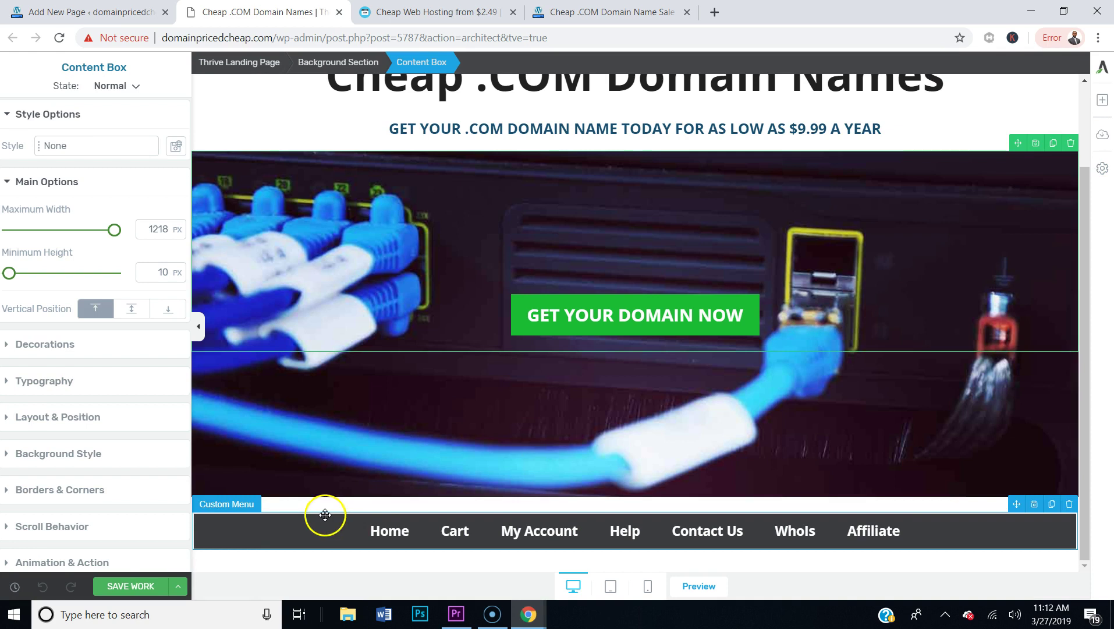
click(142, 586)
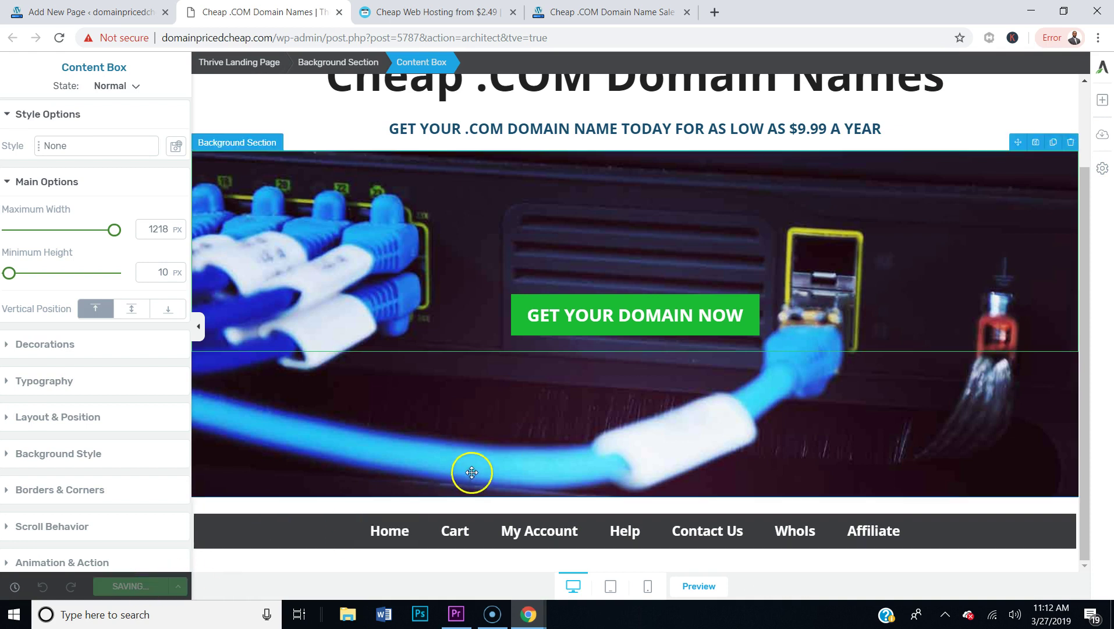
click(698, 586)
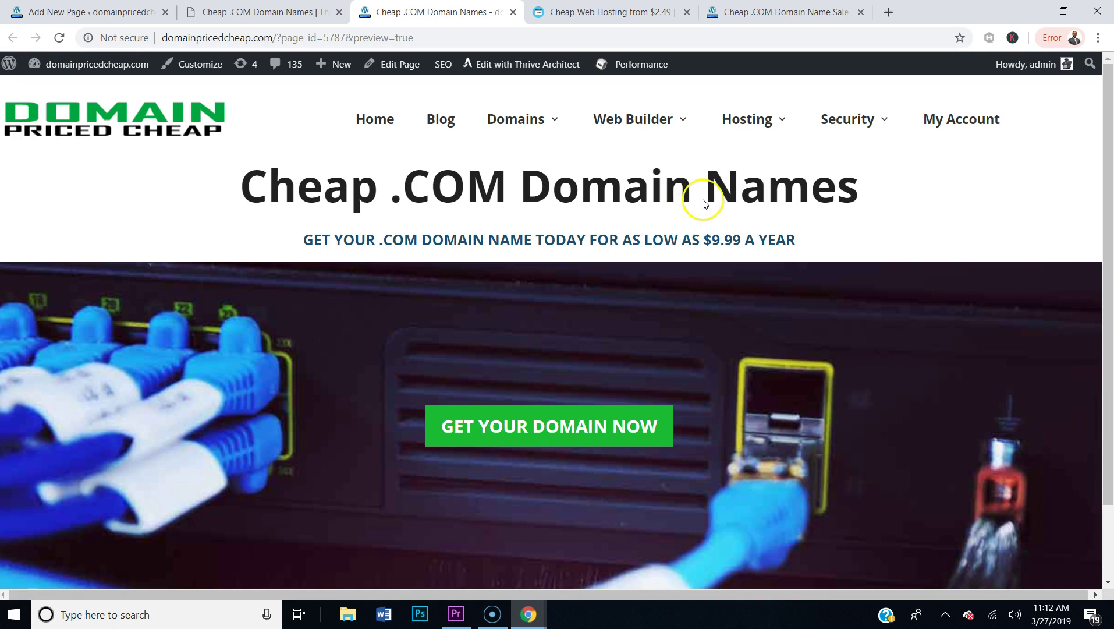
scroll(704, 202, down, 2)
scroll(703, 203, up, 2)
scroll(692, 334, down, 2)
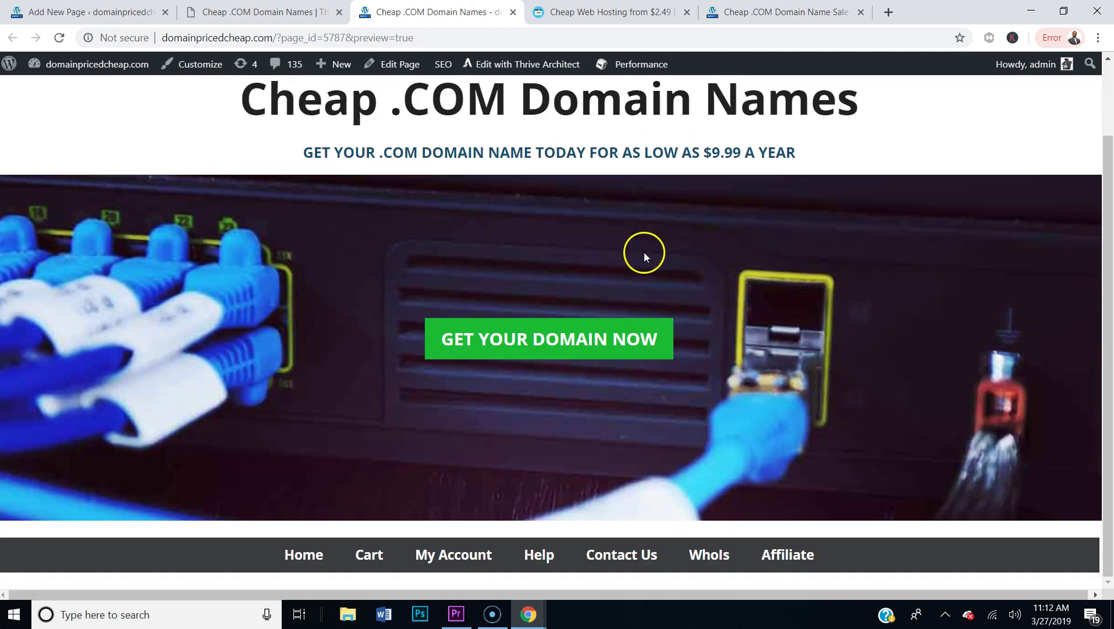
- Examine the hosting plans and free webinar sections on creatingwebsite.org for reference, and return to the landing page editor
key(ctrl+Tab)
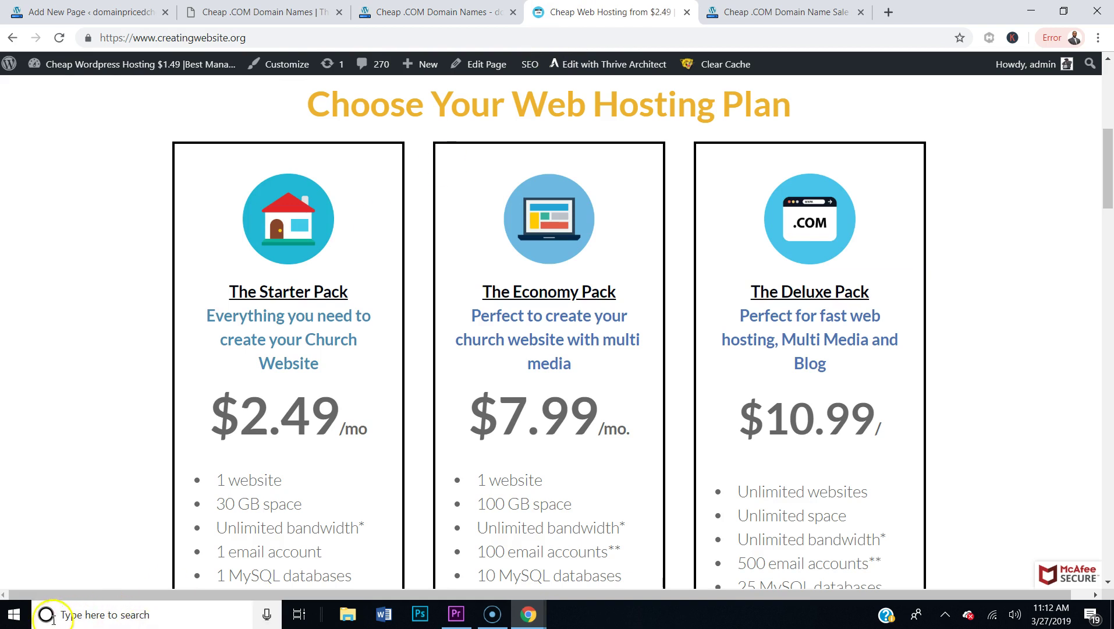
scroll(394, 380, down, 10)
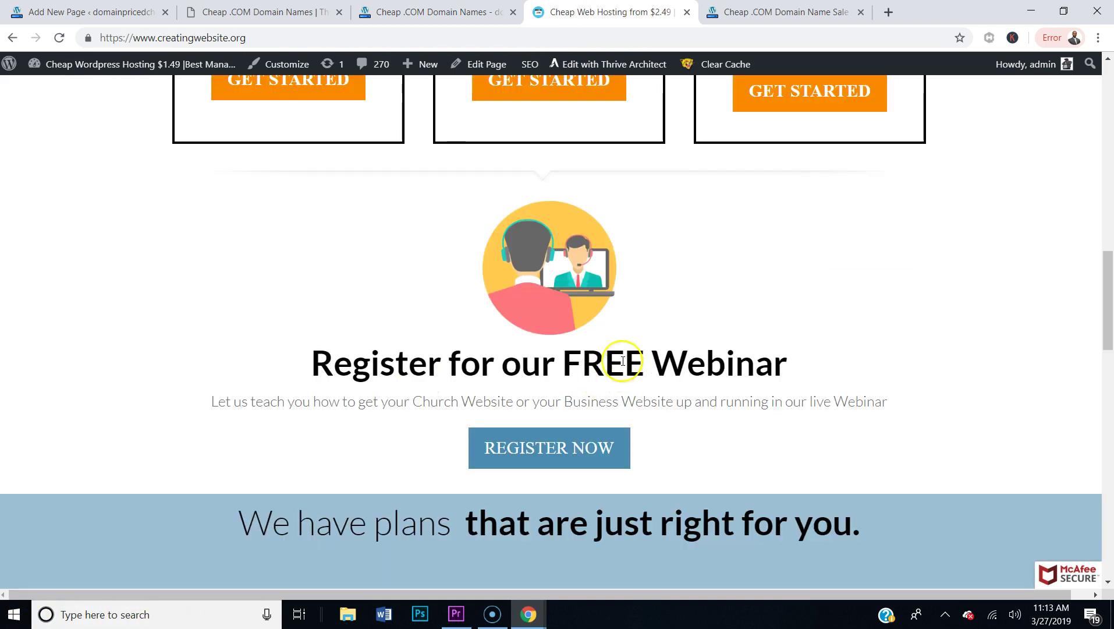
scroll(728, 251, up, 15)
scroll(703, 246, down, 8)
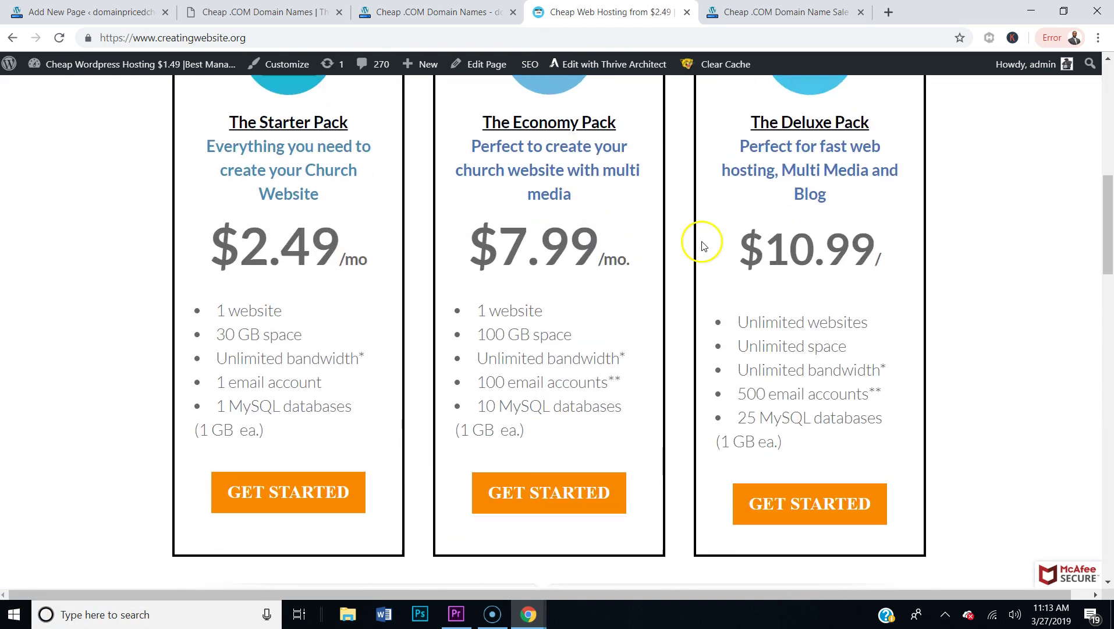
scroll(669, 232, down, 5)
click(444, 12)
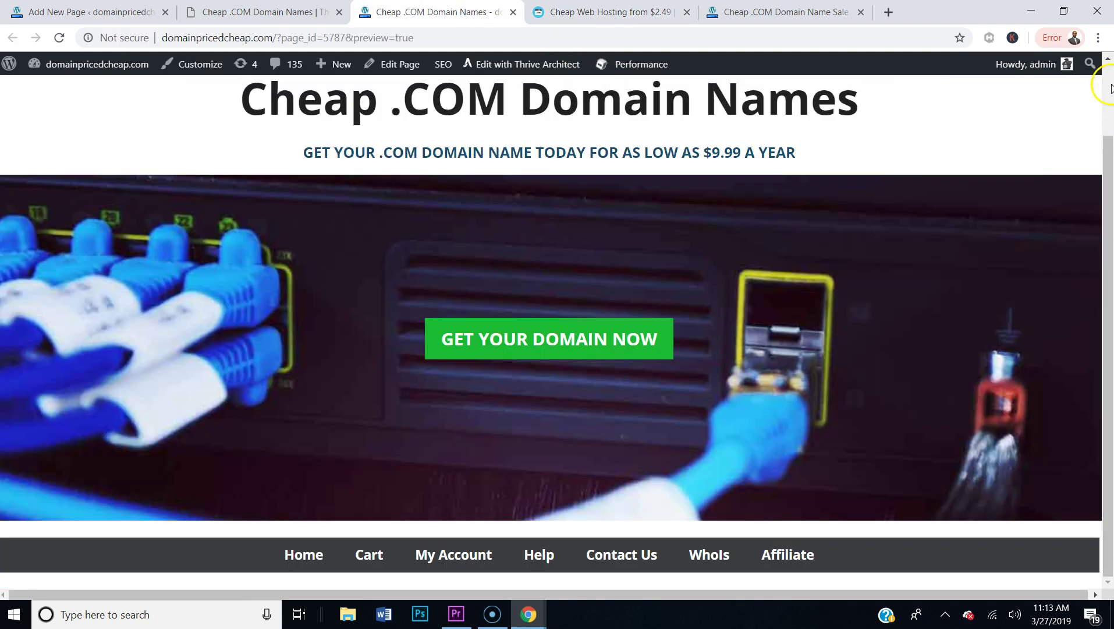
scroll(969, 206, up, 3)
click(265, 11)
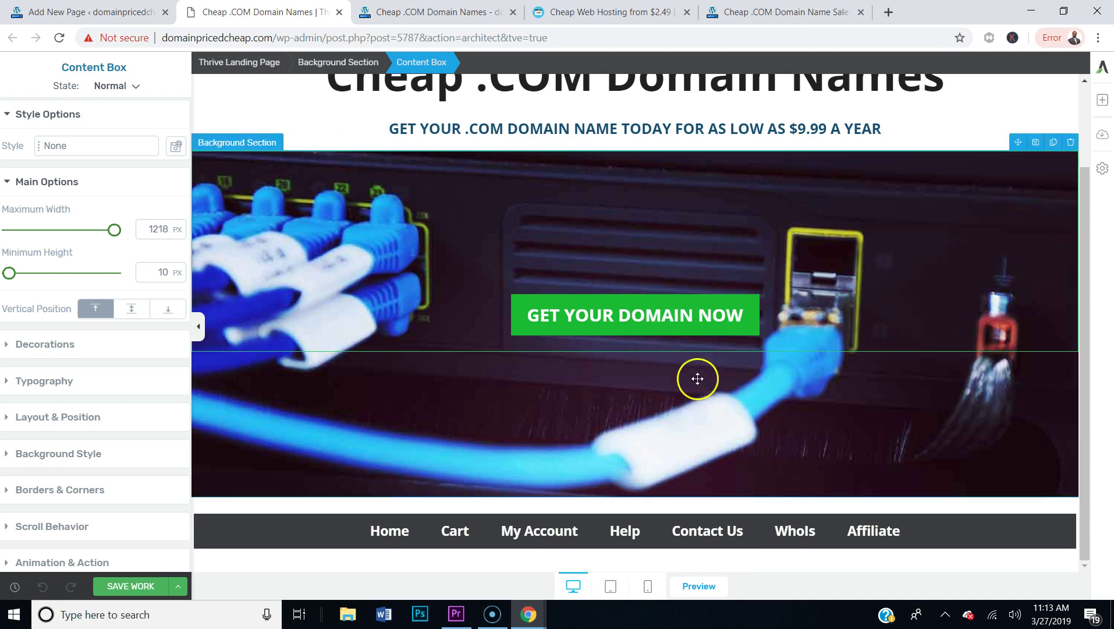
- Insert a text element between the background image section and the footer menu, and centre it
click(1102, 100)
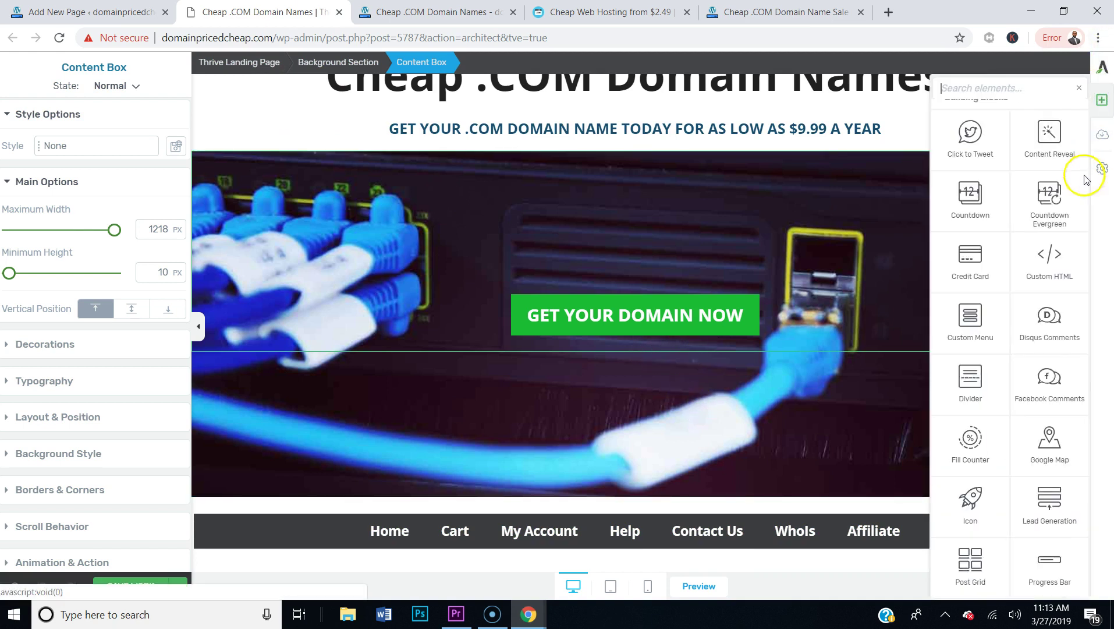
scroll(1044, 199, up, 5)
drag(970, 150, 621, 505)
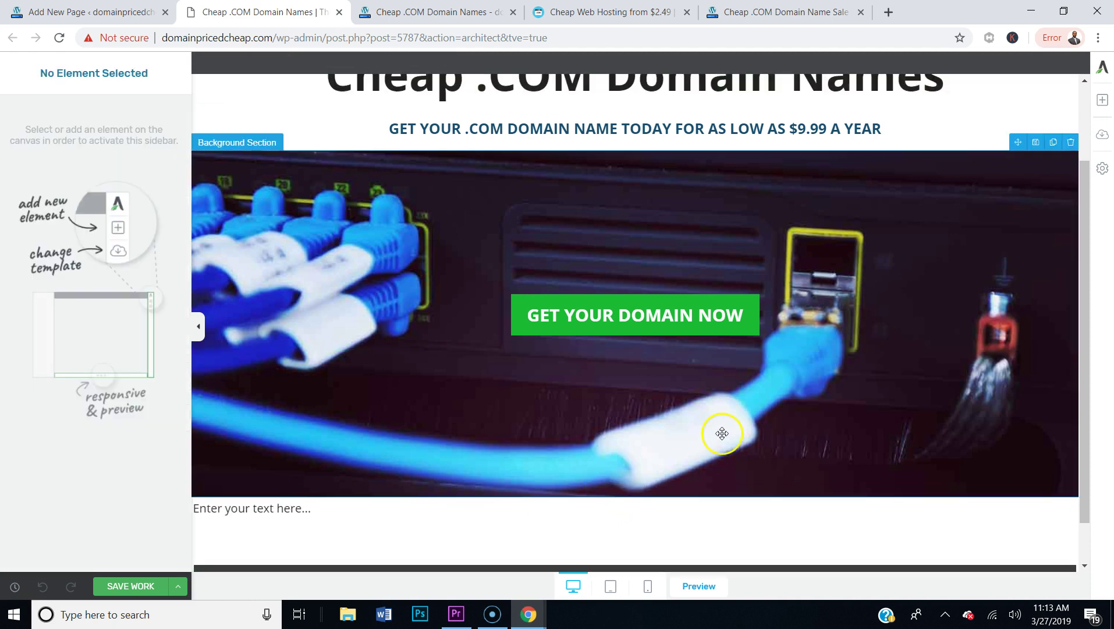
click(665, 85)
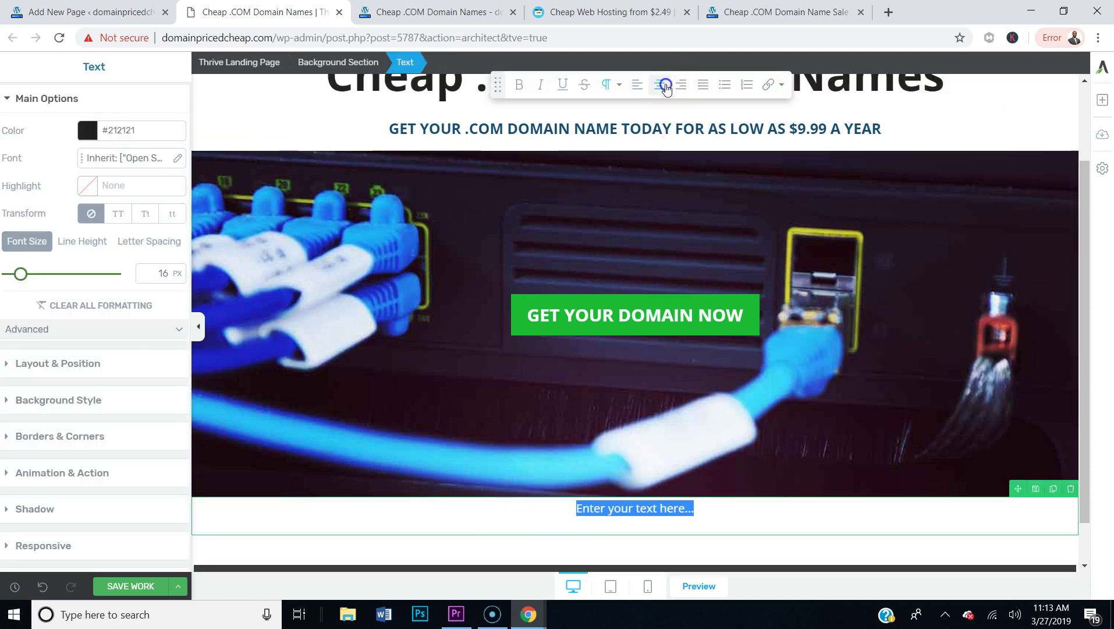
- Enter "FREE WEBINAR ON HOW TO BUILD YOUR OWN WEBSITE FROM SCRATCH" in the new text element
text(T)
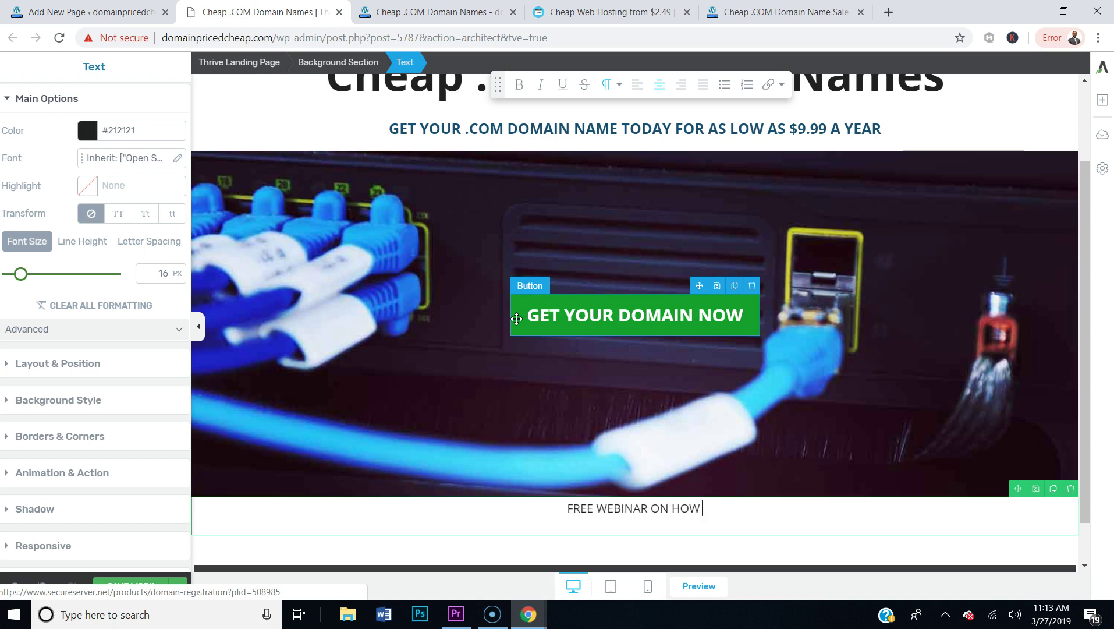
text(OUR O)
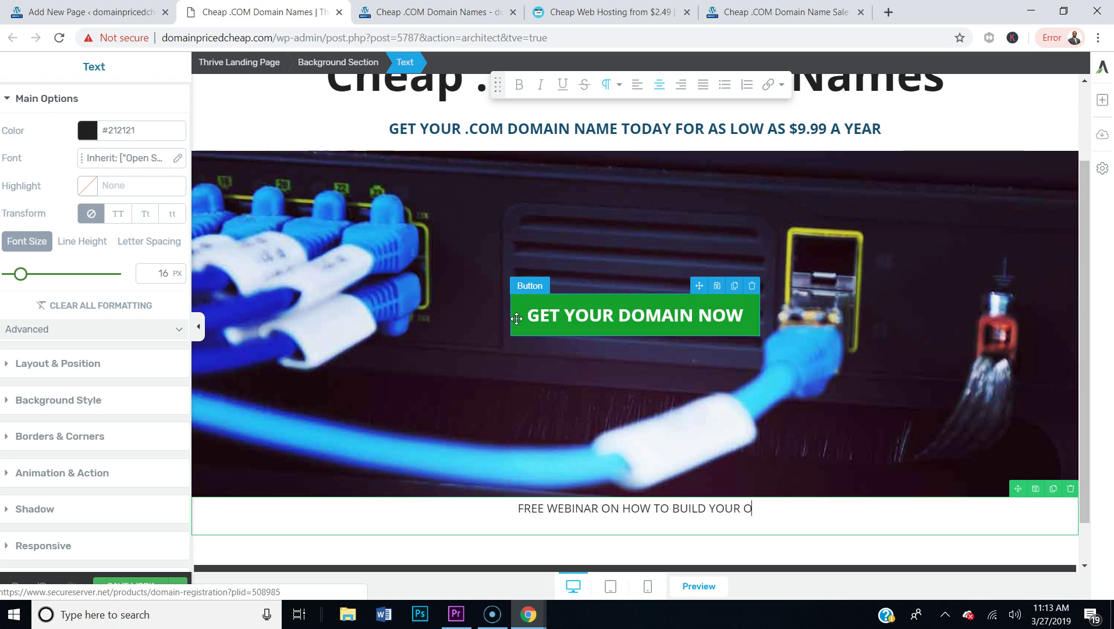
text(WN WESSTIE FROM)
key(BackSpace)
key(BackSpace)
key(BackSpace)
key(BackSpace)
key(BackSpace)
key(BackSpace)
key(BackSpace)
text(E)
key(BackSpace)
text(SCRATCH)
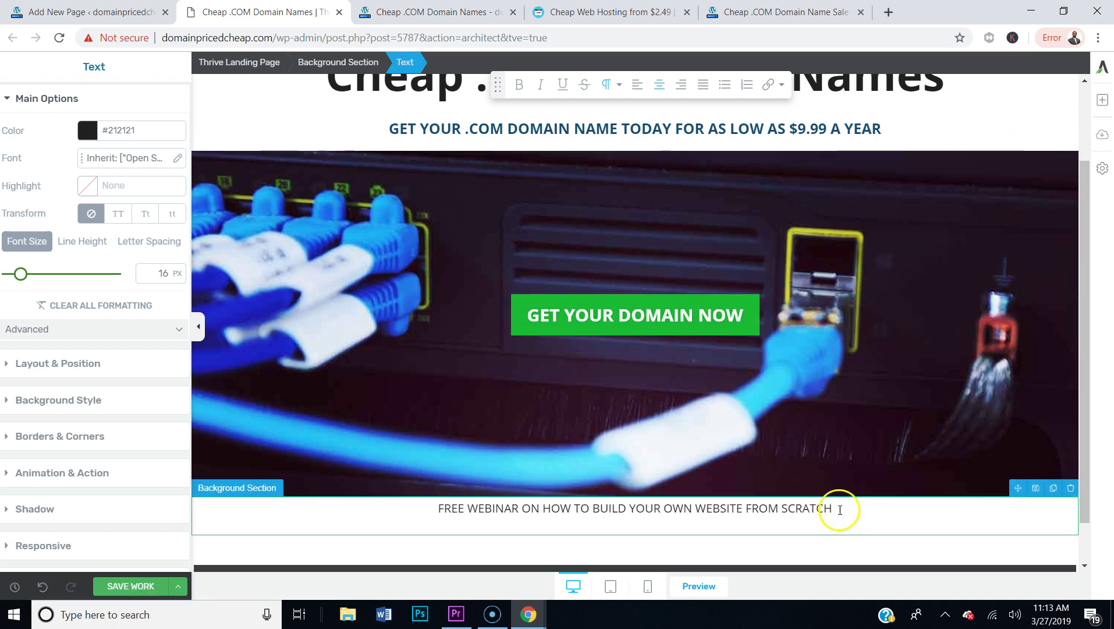
- Format the webinar line as a bold, centred H2 heading
drag(841, 508, 422, 509)
click(610, 84)
click(620, 138)
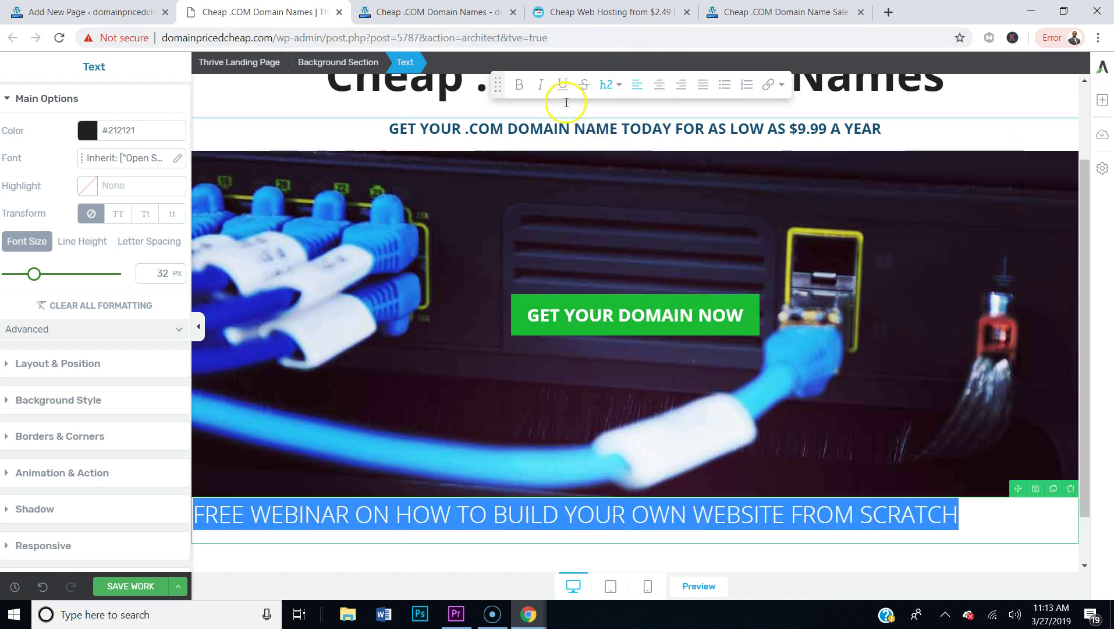
click(519, 84)
click(659, 86)
click(664, 290)
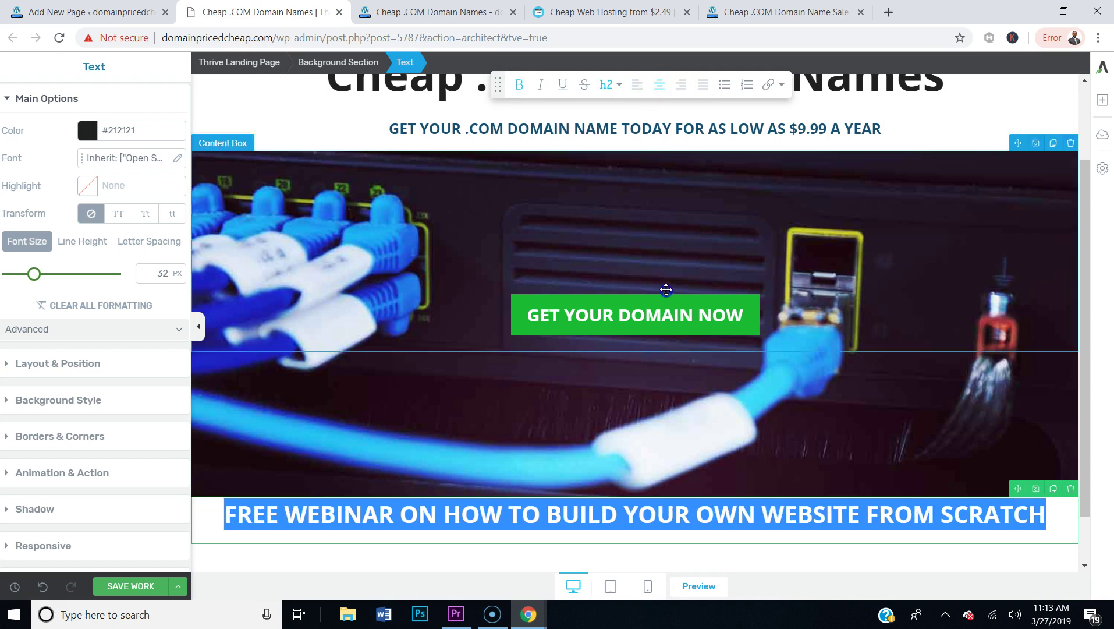
- Add a content box below the webinar heading and place an Image element inside it
scroll(799, 410, down, 1)
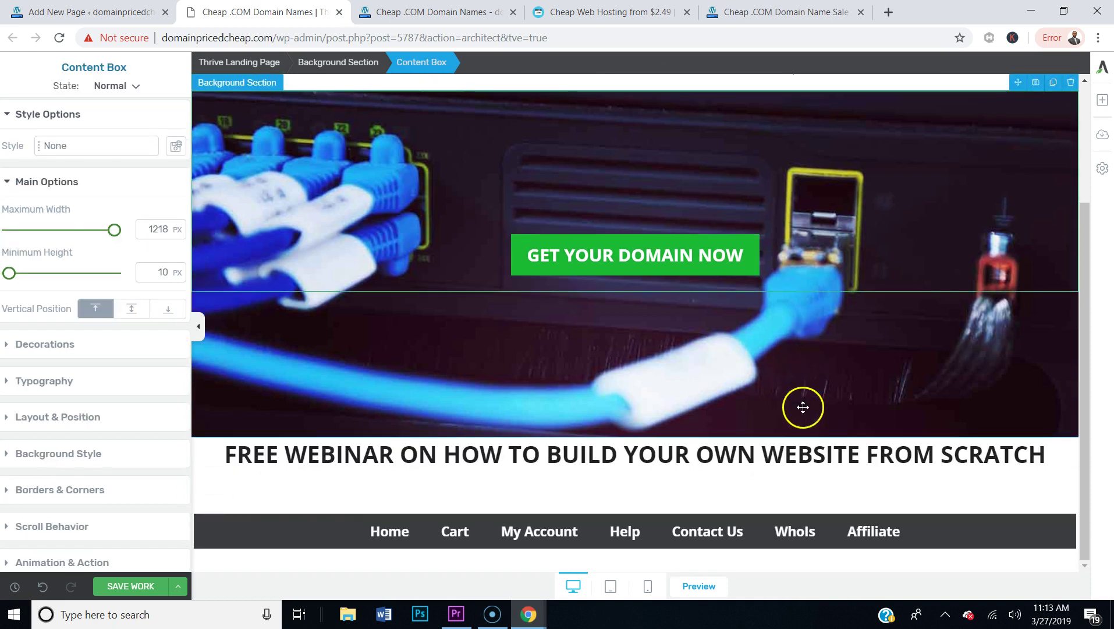
click(1101, 100)
drag(1050, 269, 671, 460)
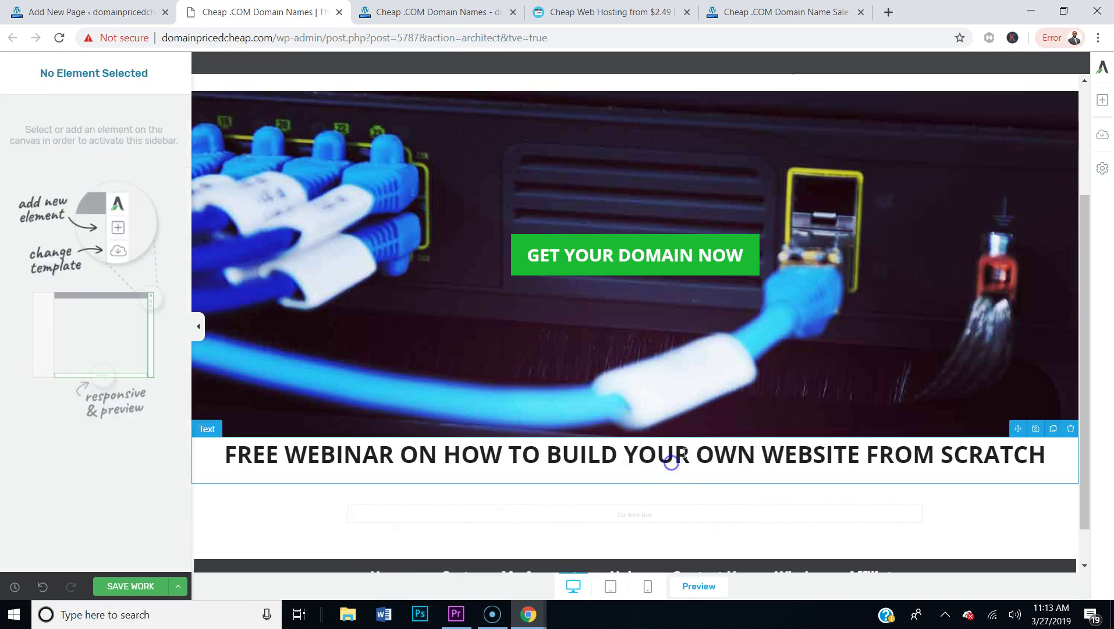
click(1102, 99)
drag(1047, 150, 637, 524)
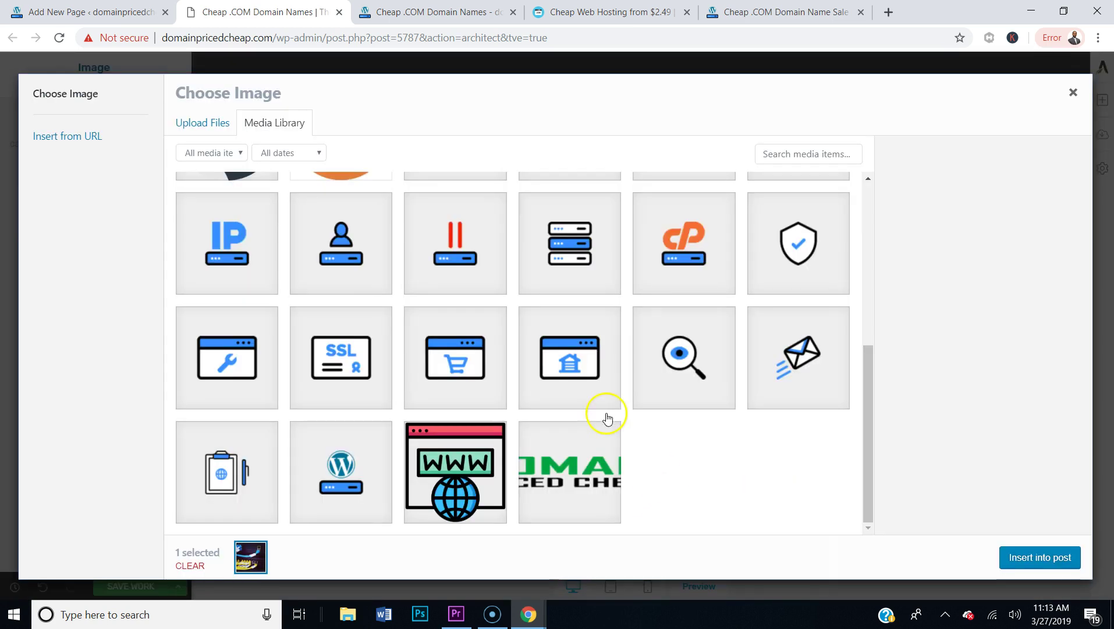
- Look through the media library for a webinar image, and browse for an upload file in OneDrive's icons > 512 X 512 folder
scroll(607, 418, up, 6)
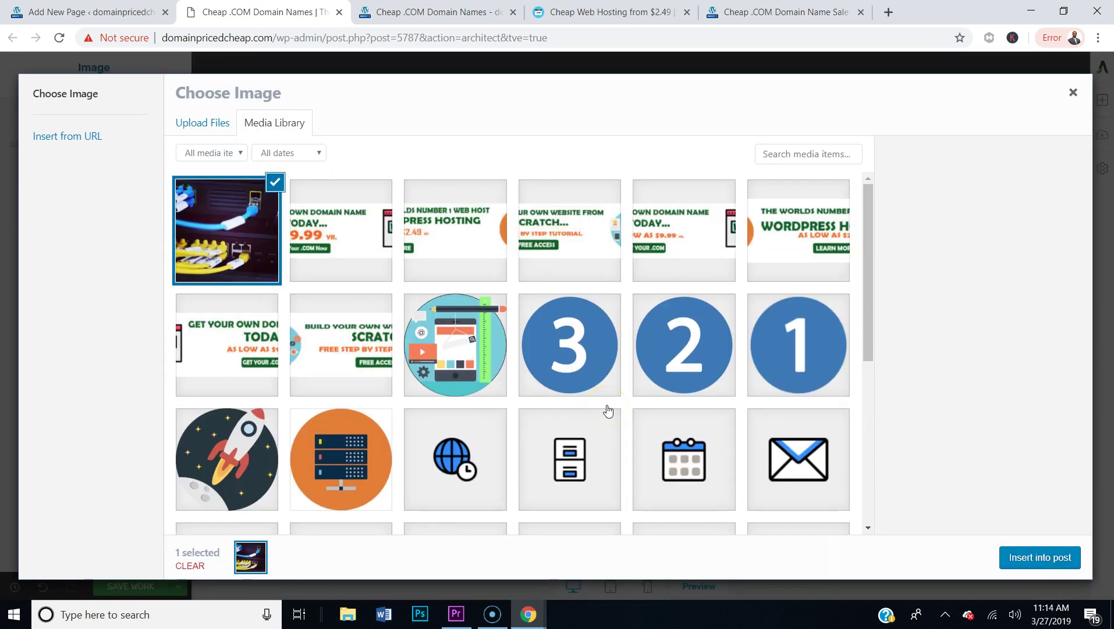
scroll(607, 412, down, 5)
scroll(607, 412, up, 5)
scroll(812, 256, down, 5)
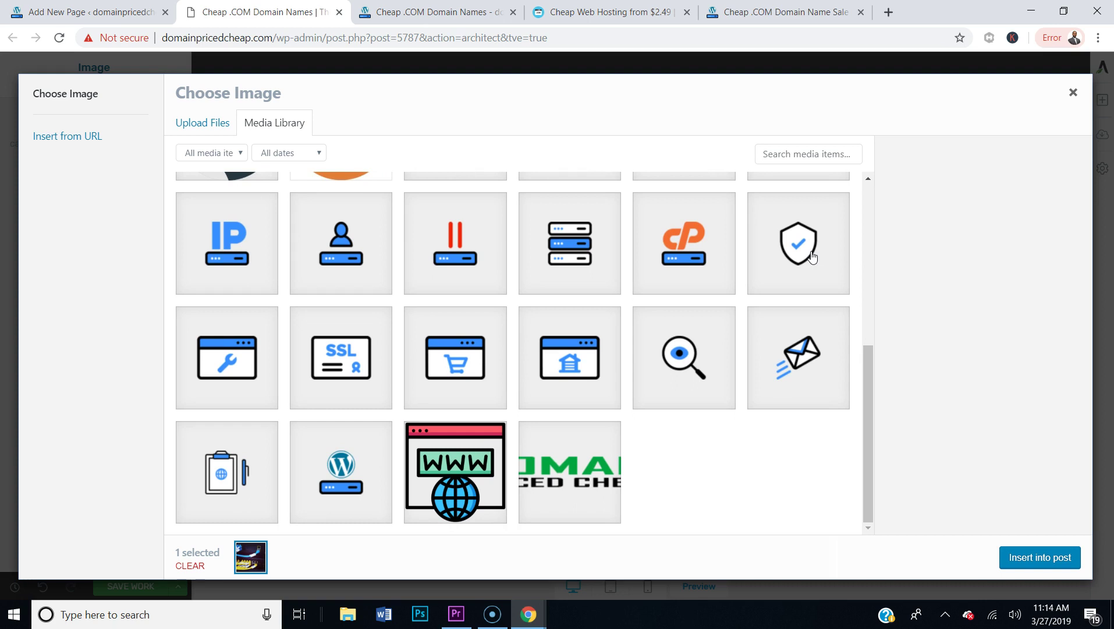
scroll(812, 256, up, 5)
click(196, 121)
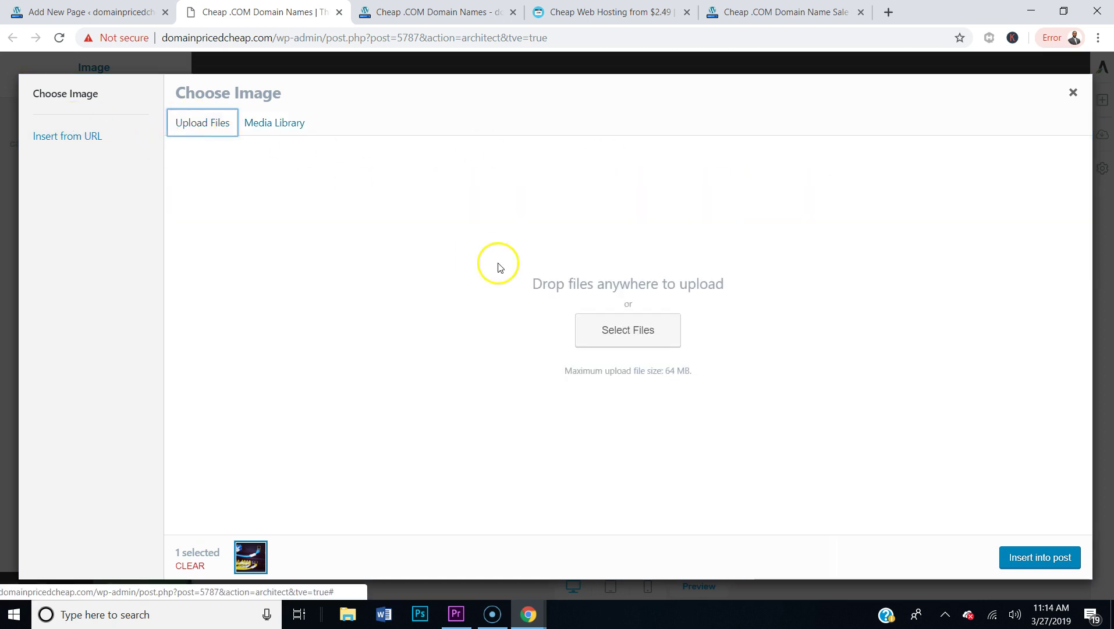
click(650, 326)
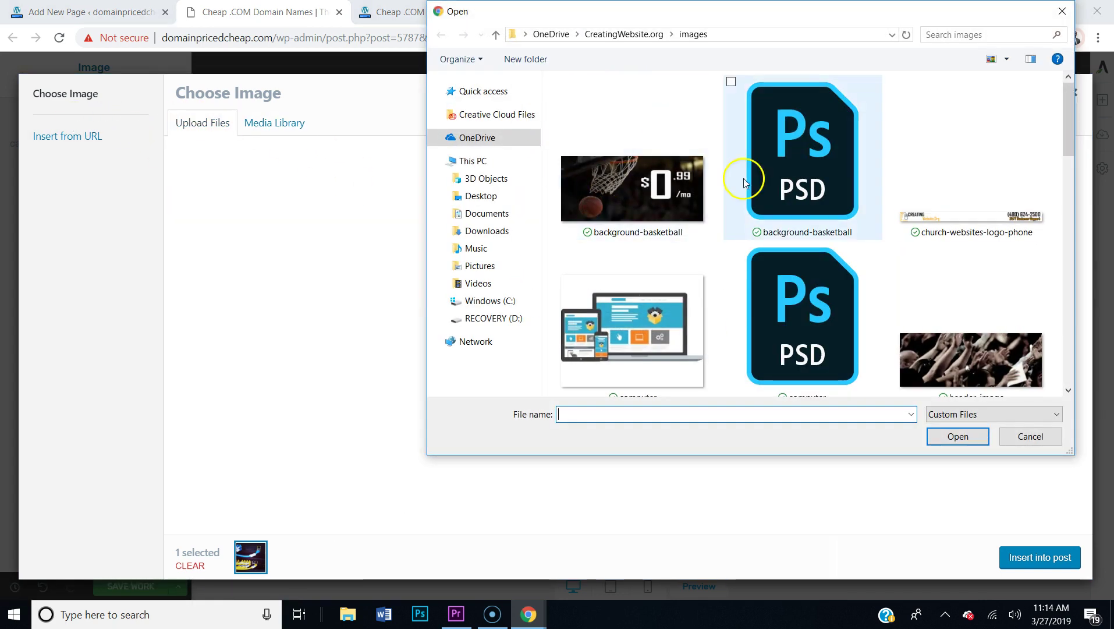
scroll(880, 242, down, 10)
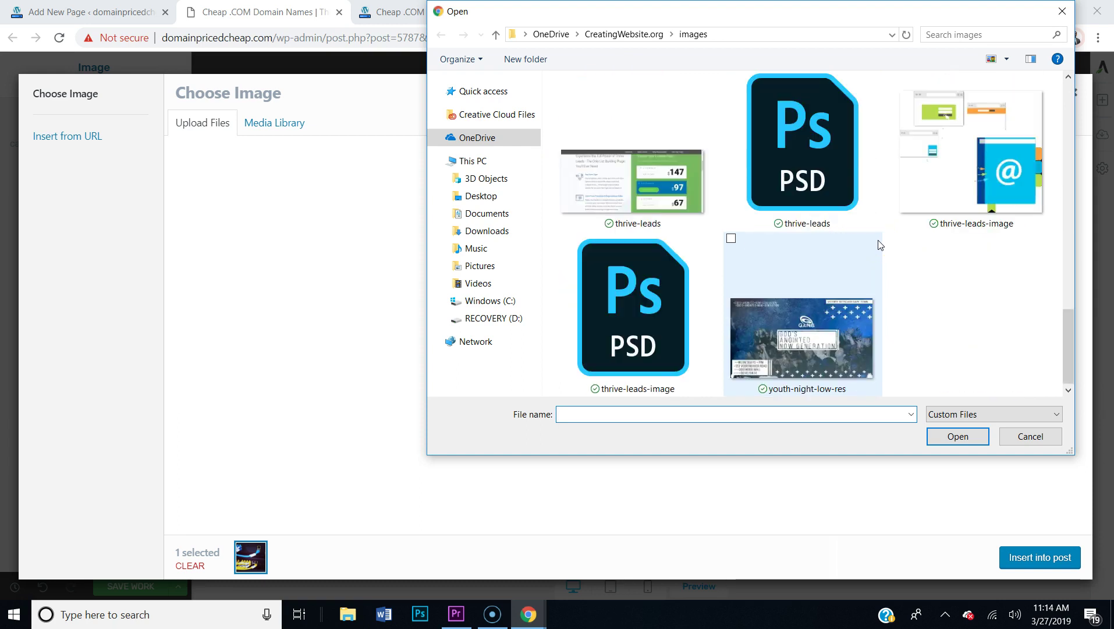
click(550, 33)
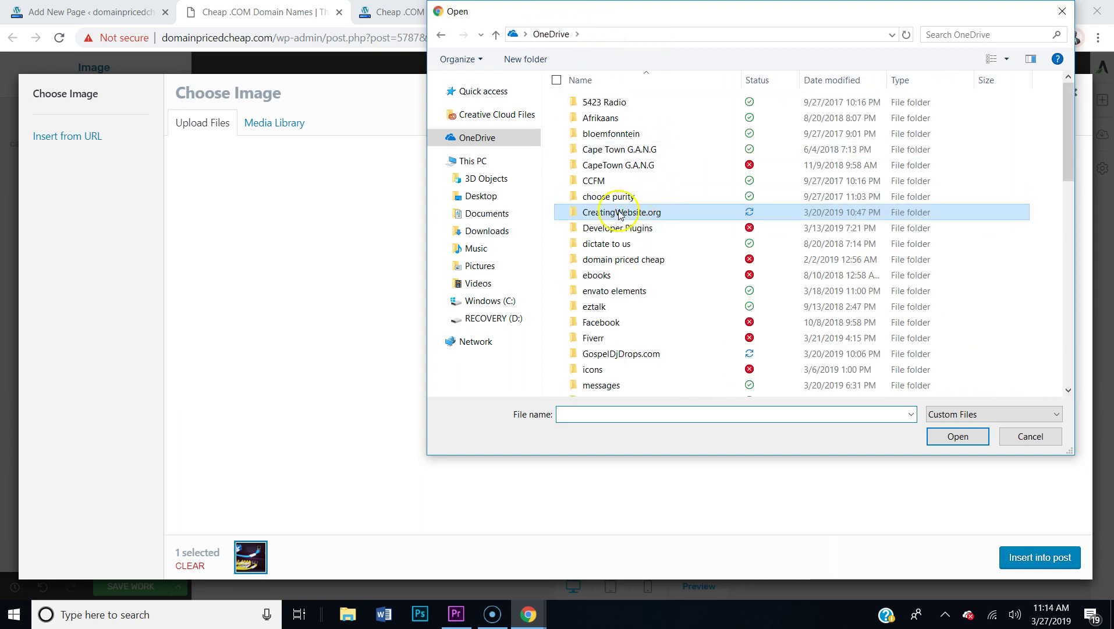
scroll(605, 280, down, 4)
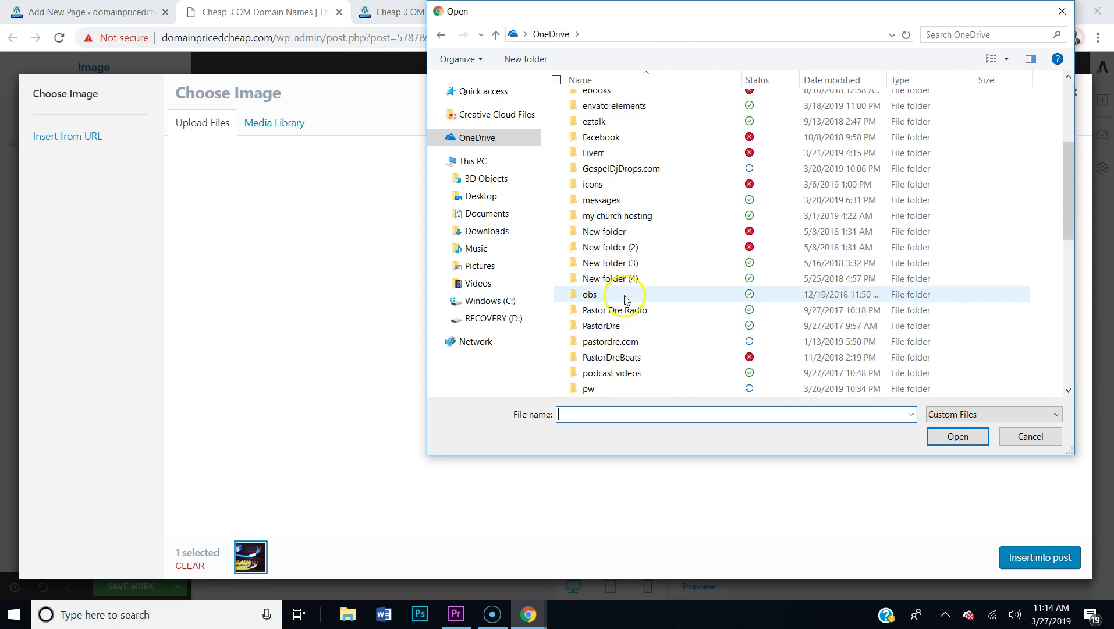
double_click(598, 184)
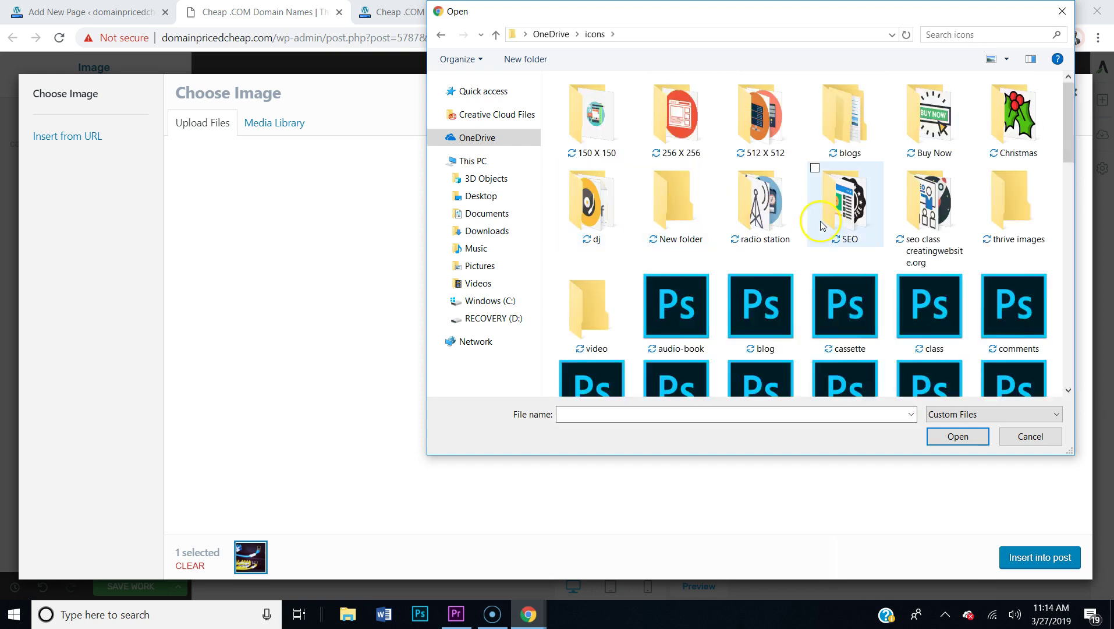
double_click(756, 137)
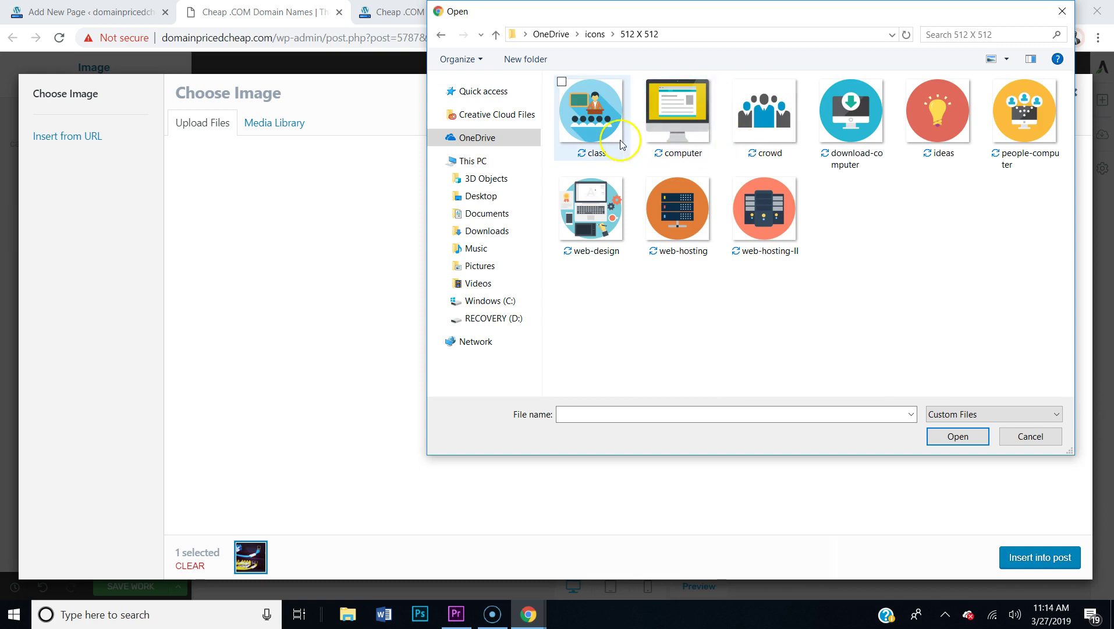
- Upload the class image with the alt text "cheap-domain-names" and insert it into the content box
click(602, 127)
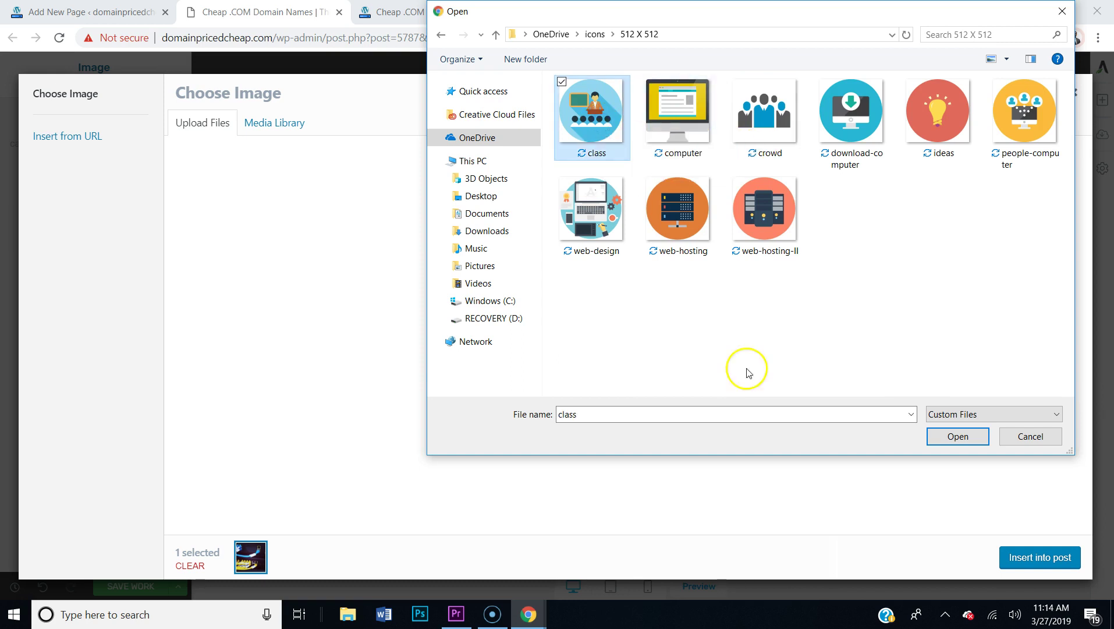
click(966, 441)
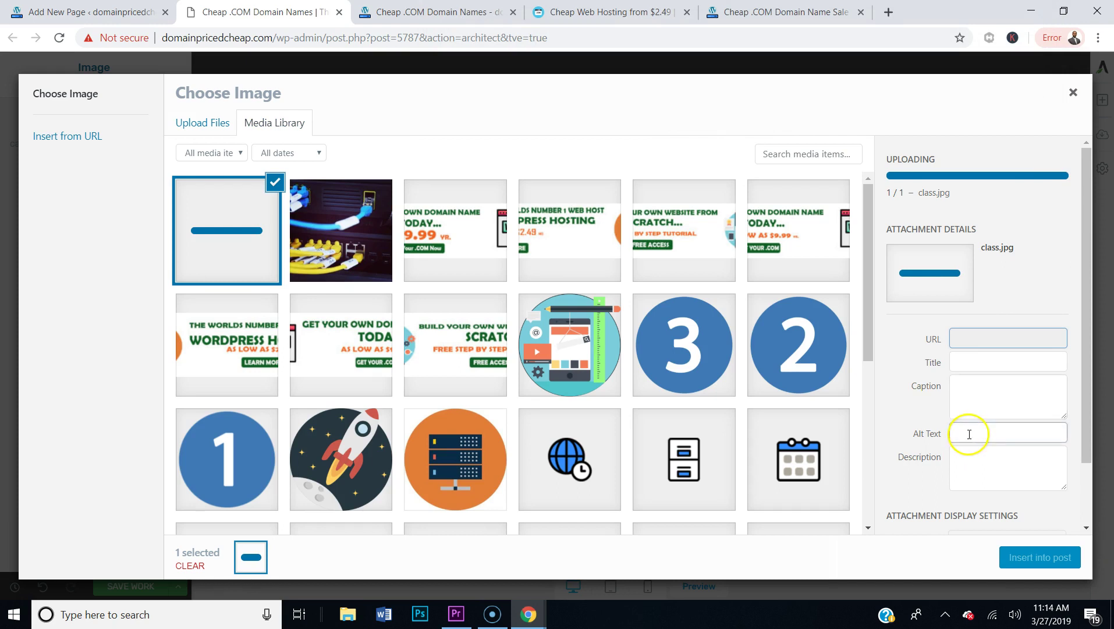
click(960, 333)
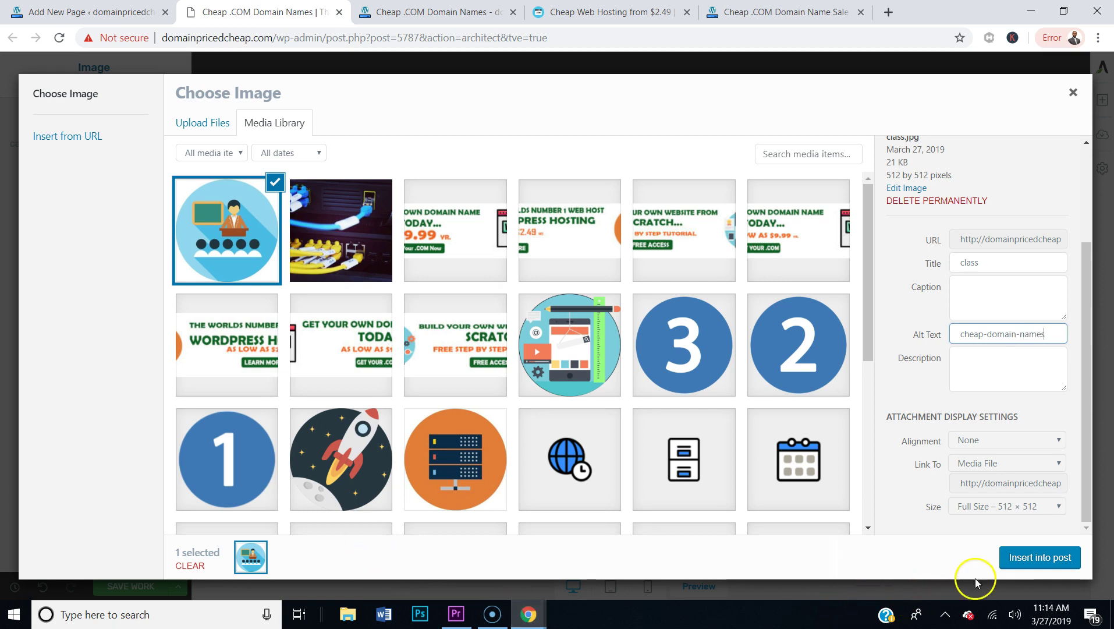
click(1027, 557)
- Reduce the class image below the webinar heading to a size of 177 px
scroll(731, 395, down, 7)
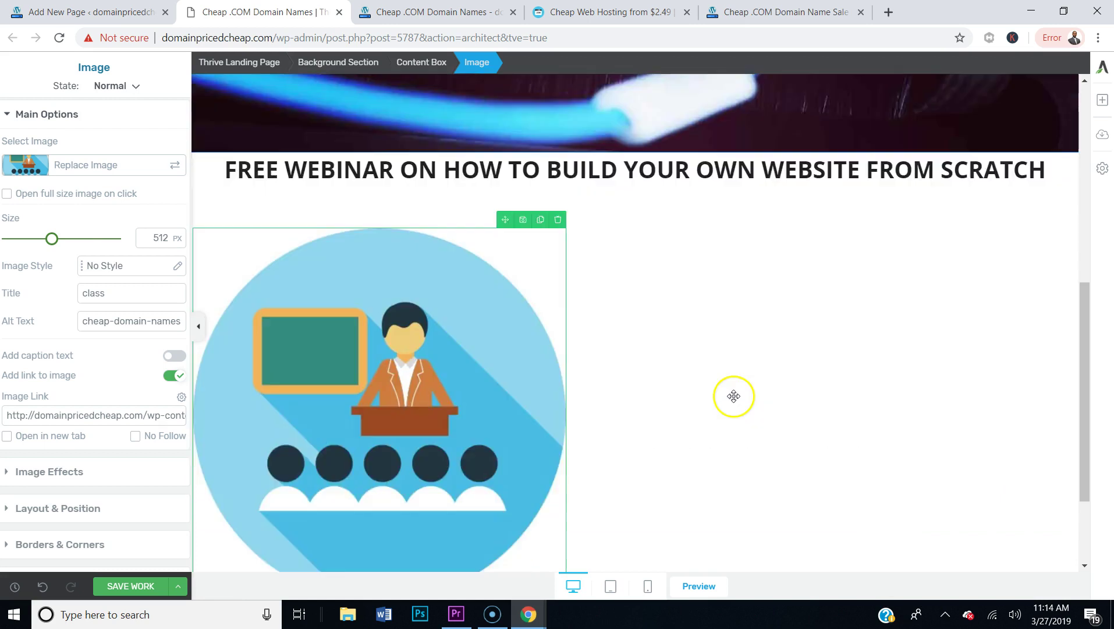
drag(52, 238, 23, 242)
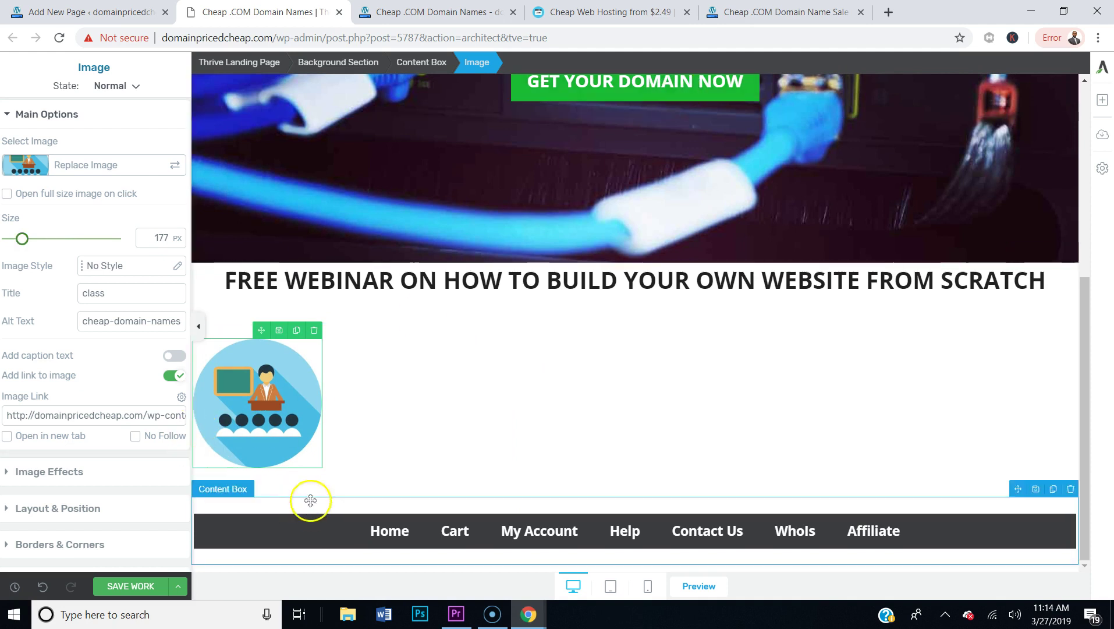
- Centre-align the class image in the content box below the webinar heading
click(78, 114)
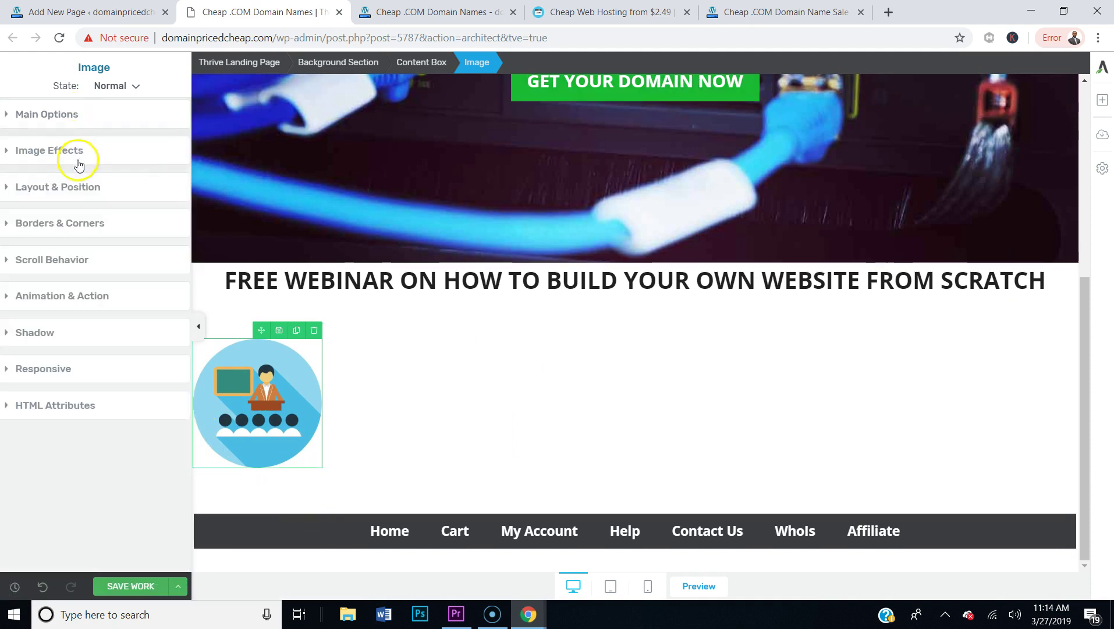
click(75, 186)
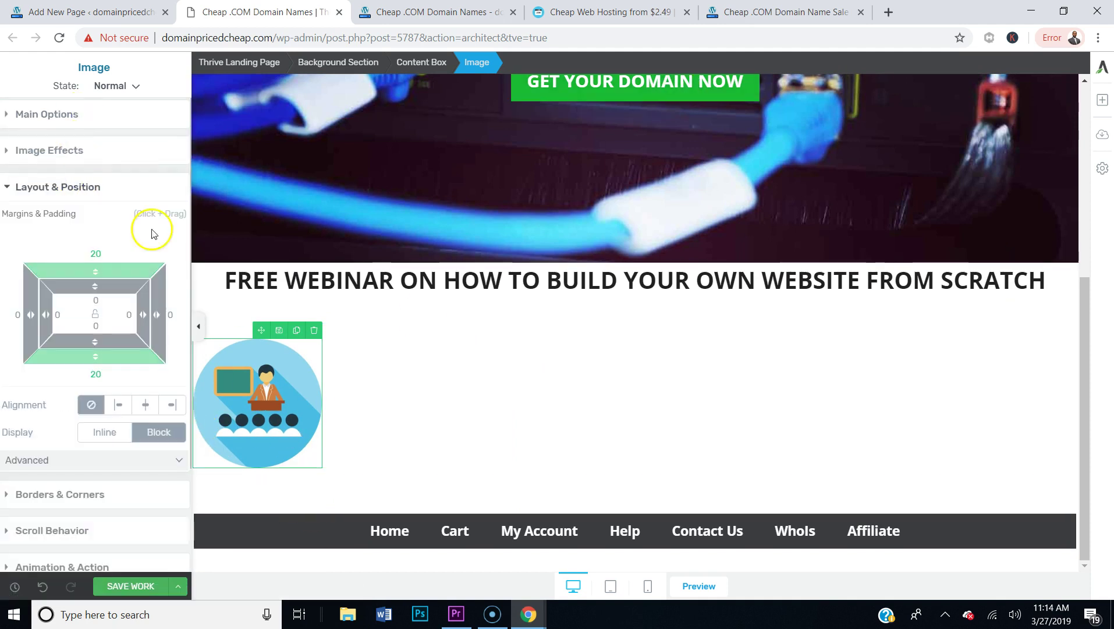
click(146, 406)
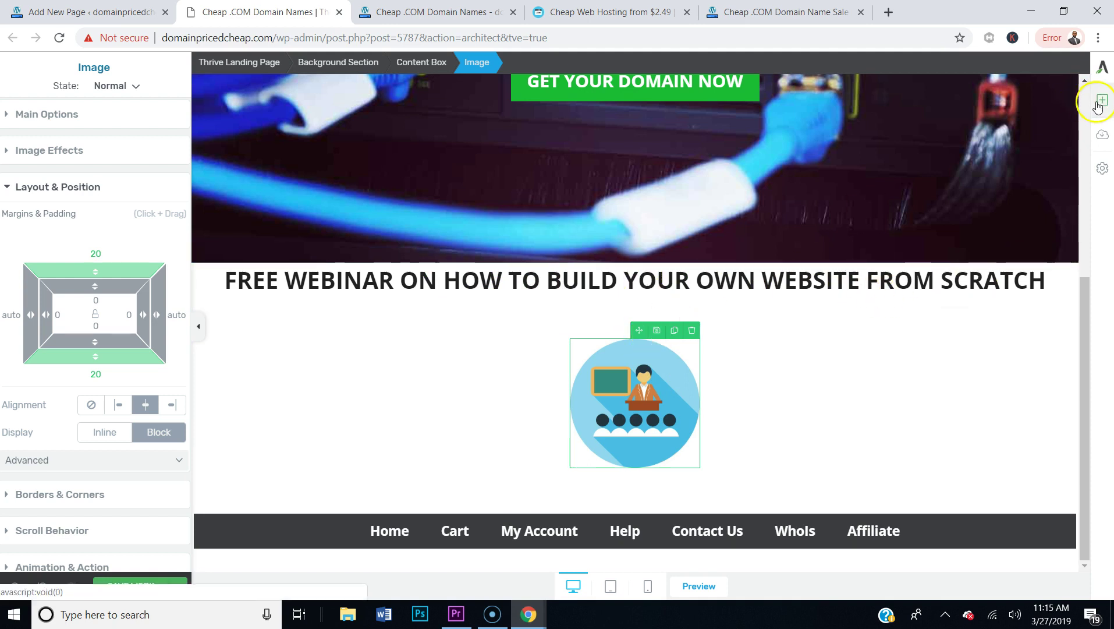
- Check the webinar section layout on the creatingwebsite.org page and move the class image above the free webinar heading
click(727, 12)
key(ctrl+shift+Tab)
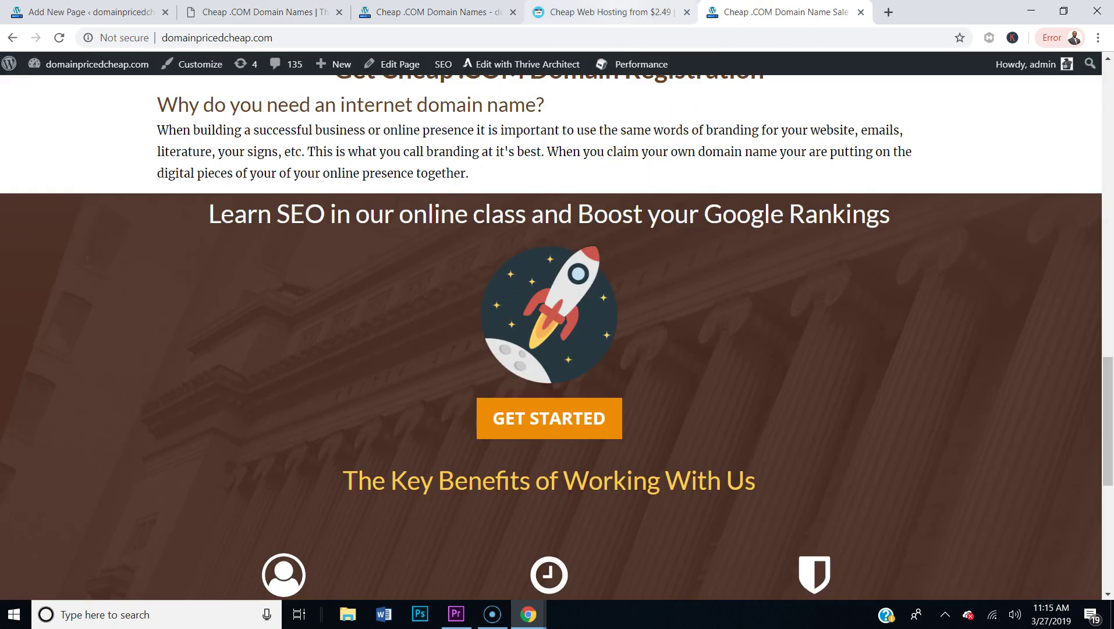
scroll(523, 226, up, 7)
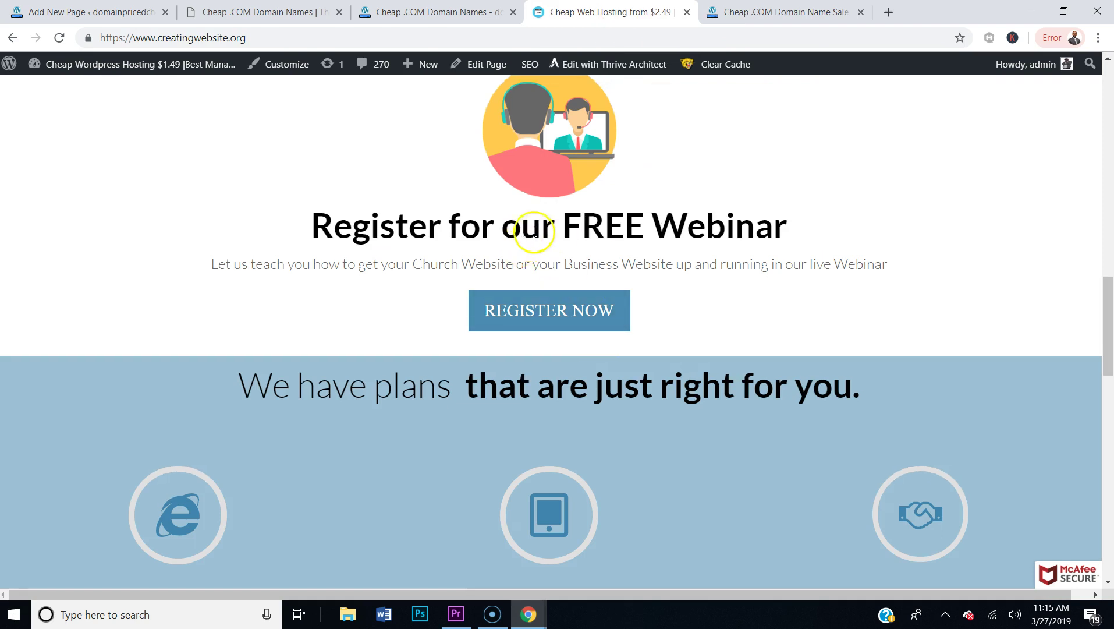
click(443, 13)
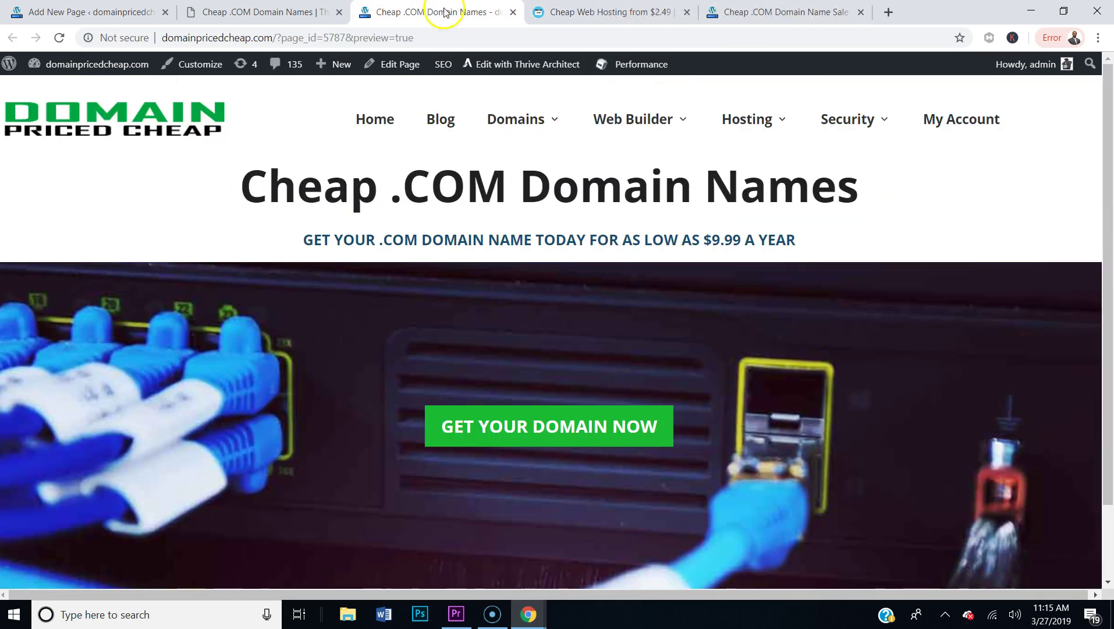
click(265, 13)
drag(655, 385, 631, 274)
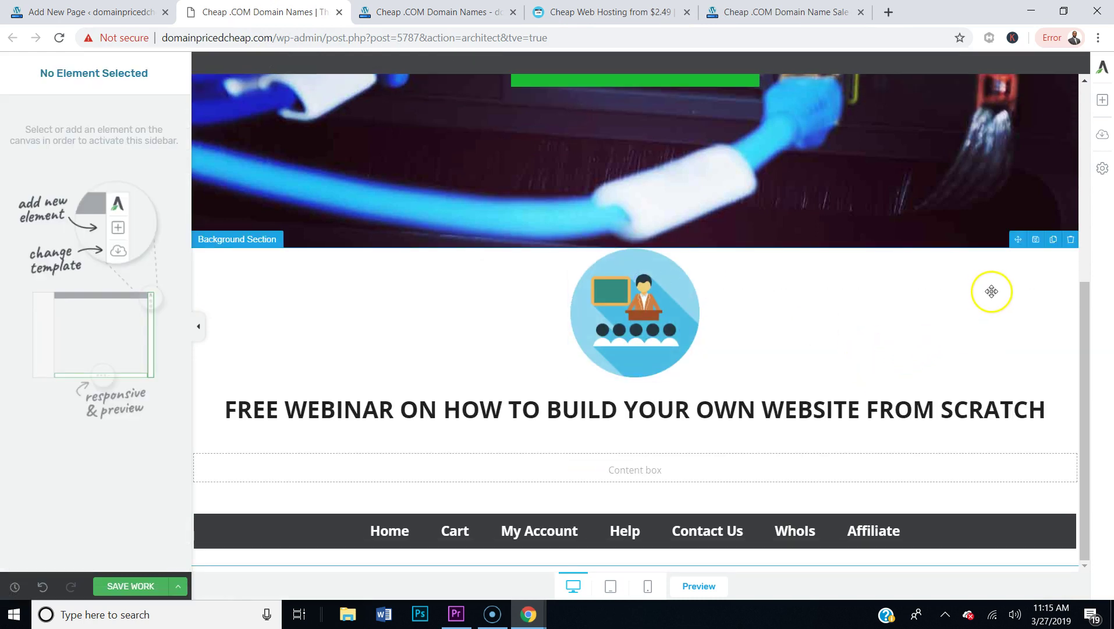
- Add a Button element directly below the free webinar heading
click(1102, 99)
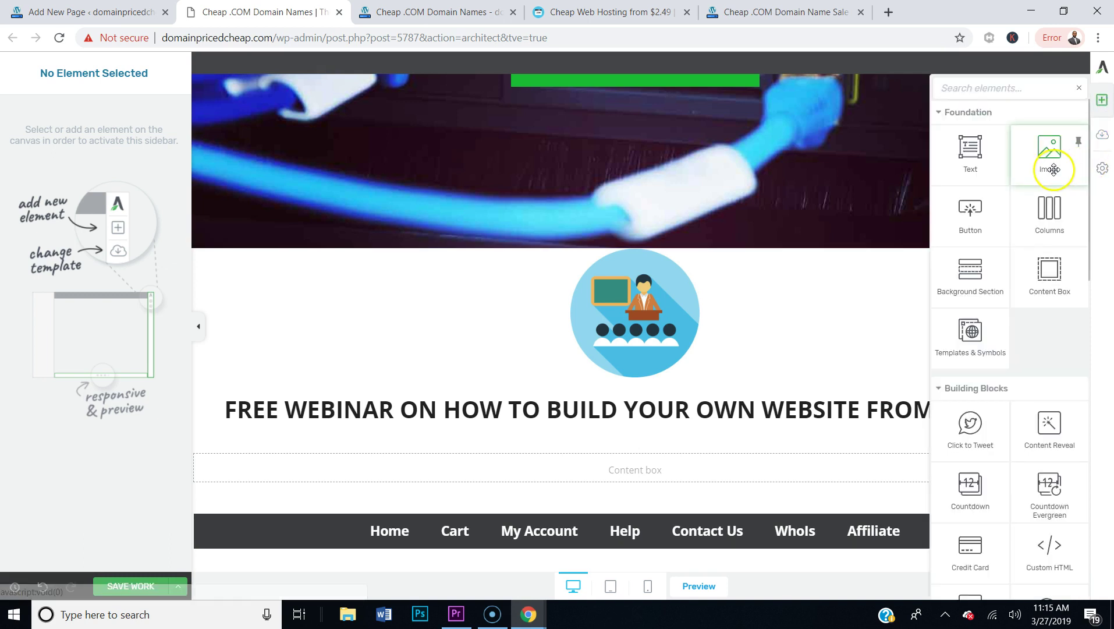
drag(978, 217, 637, 432)
scroll(876, 375, down, 1)
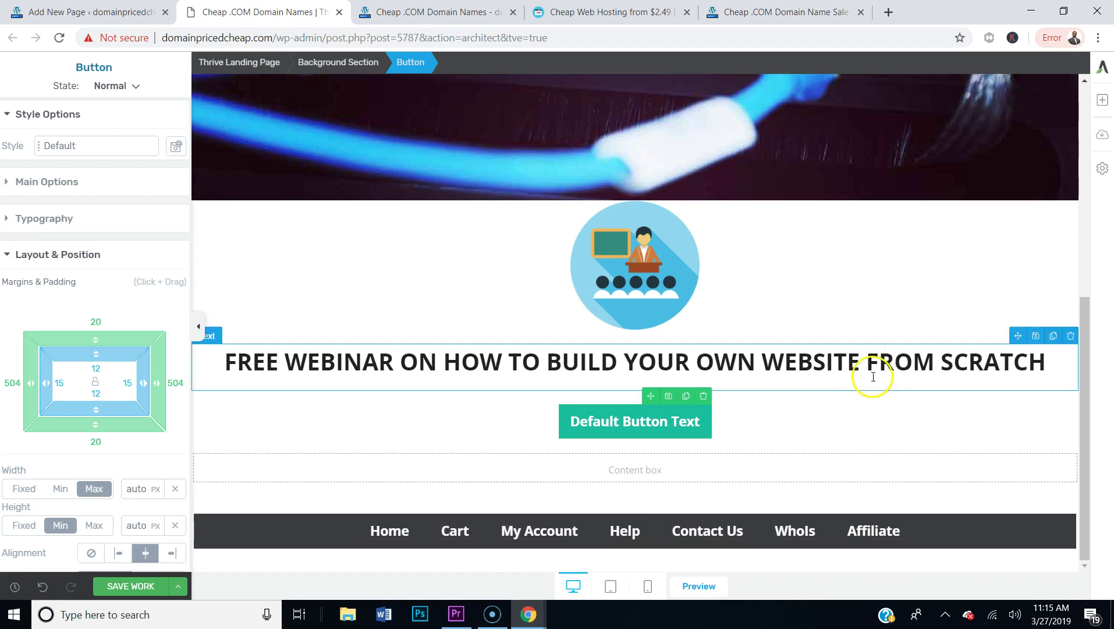
- Move the empty content box above the webinar heading and place the class image inside it
click(676, 464)
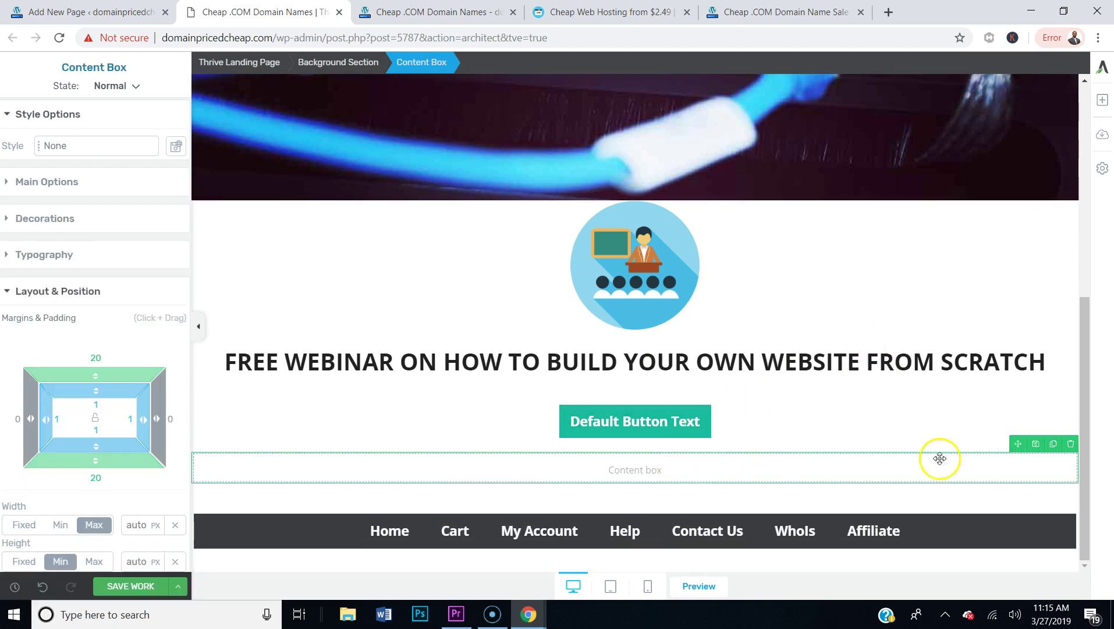
drag(1016, 443, 617, 219)
click(632, 238)
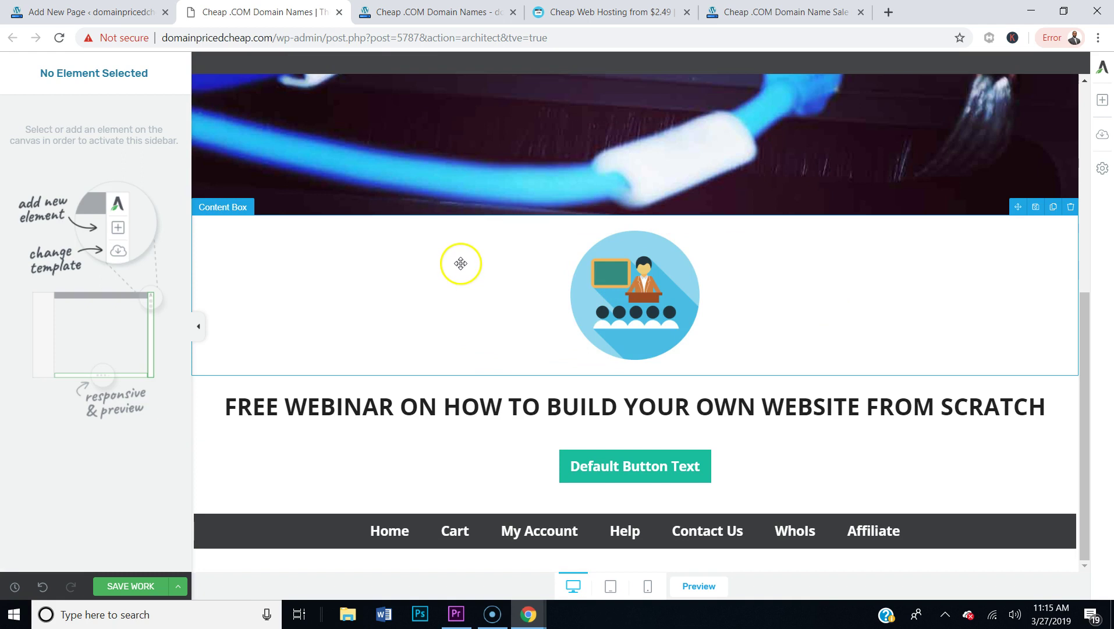
- Try to increase the maximum width of the content box around the class image
click(468, 309)
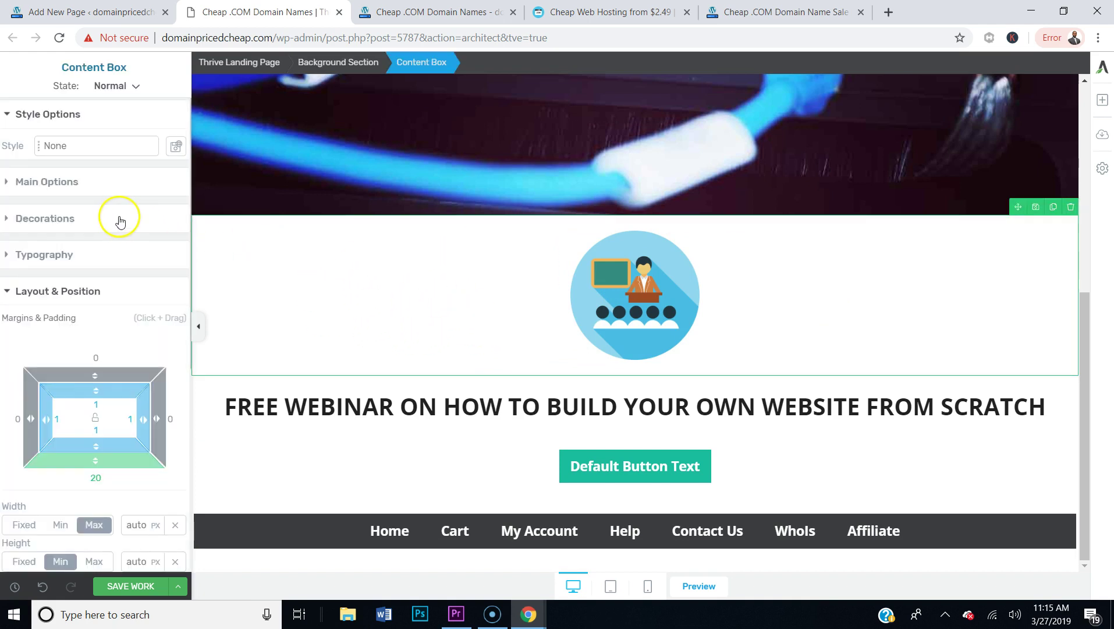
click(67, 192)
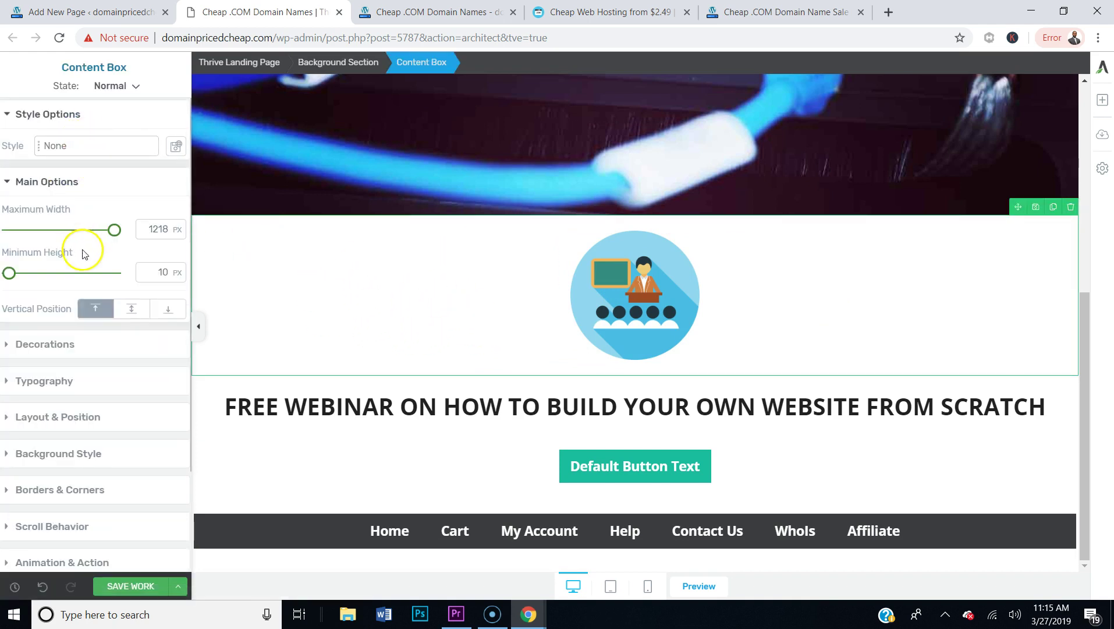
drag(111, 234, 169, 229)
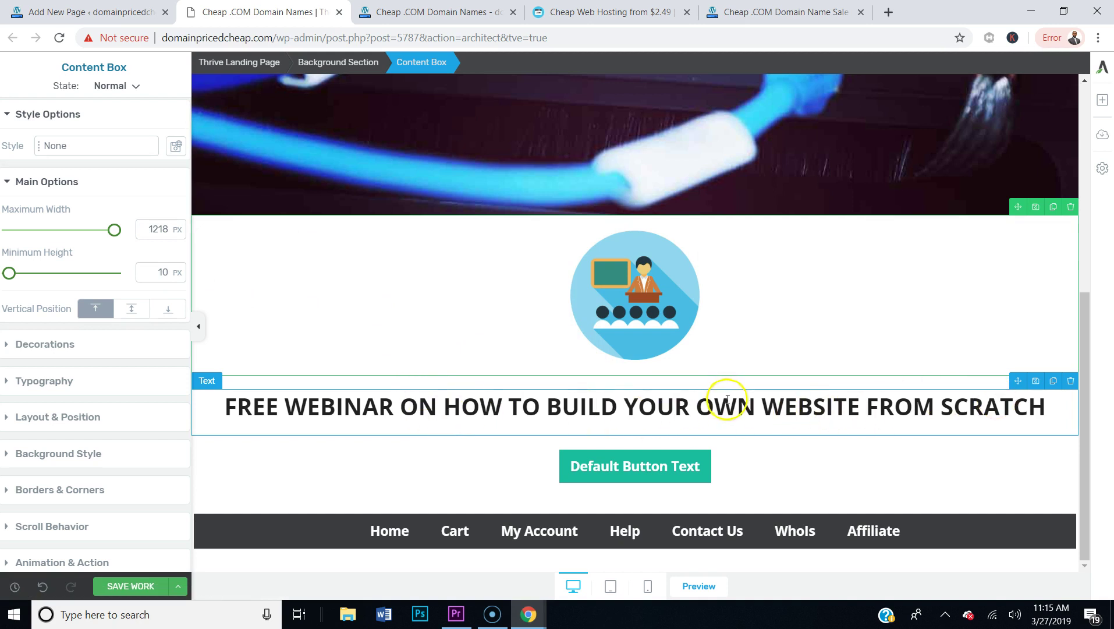
- Replace the default text of the button below the webinar heading with "REGISTER NOW"
click(633, 467)
key(Delete)
key(Delete)
key(Delete)
key(Delete)
key(Delete)
key(Delete)
key(Delete)
key(Delete)
key(Delete)
key(Delete)
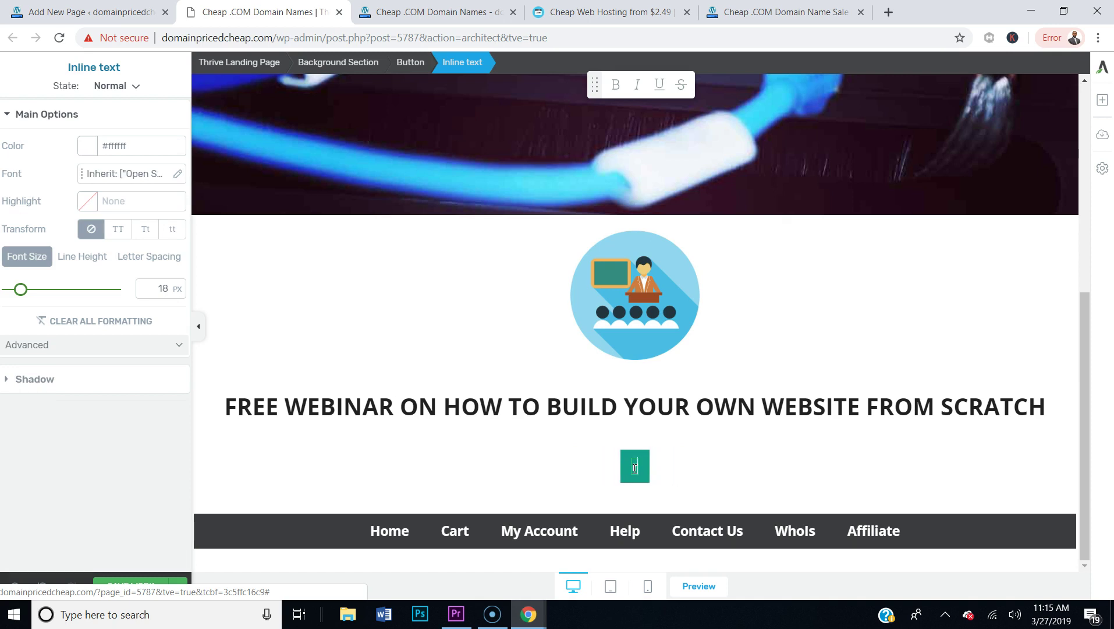
text(REGISTER NOW)
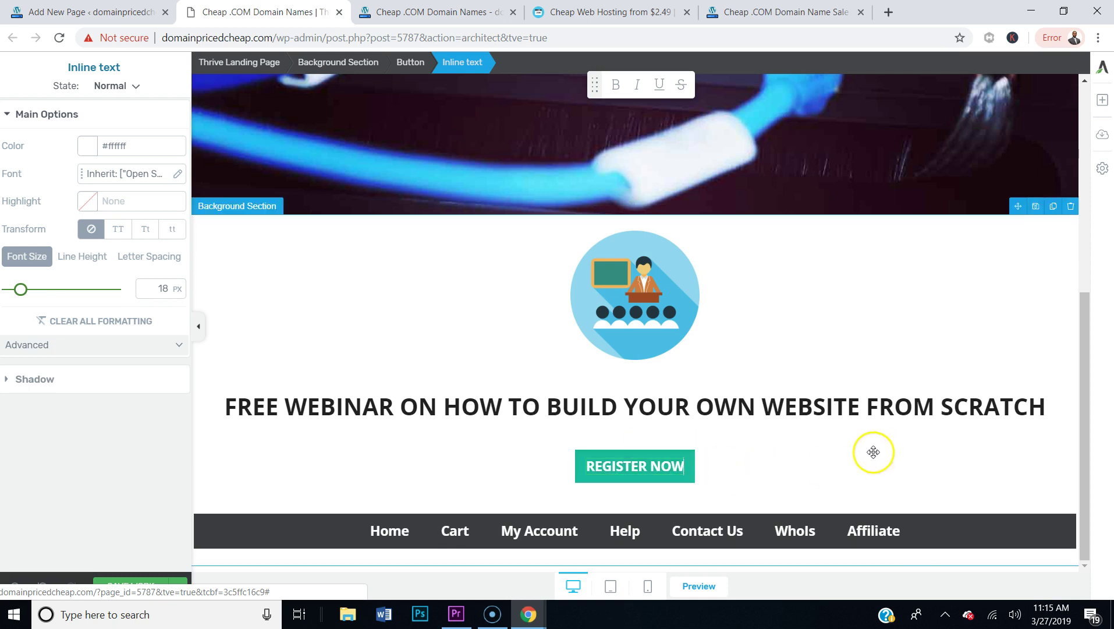
click(833, 462)
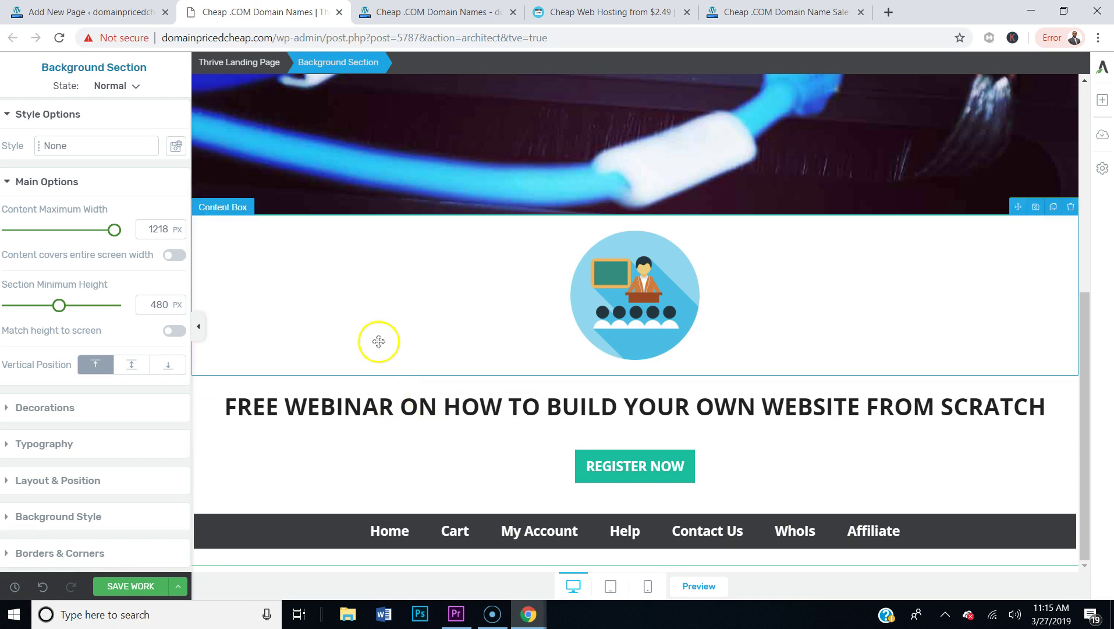
- Copy the link address of the REGISTER NOW button in the free webinar section of creatingwebsite.org
click(575, 459)
click(634, 7)
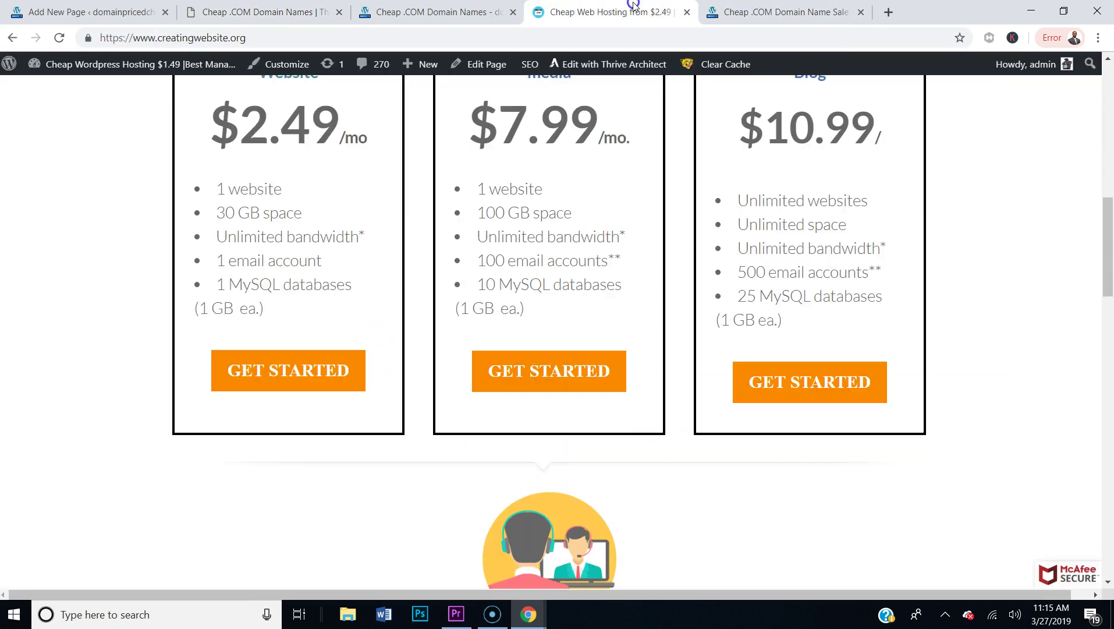
scroll(637, 251, down, 5)
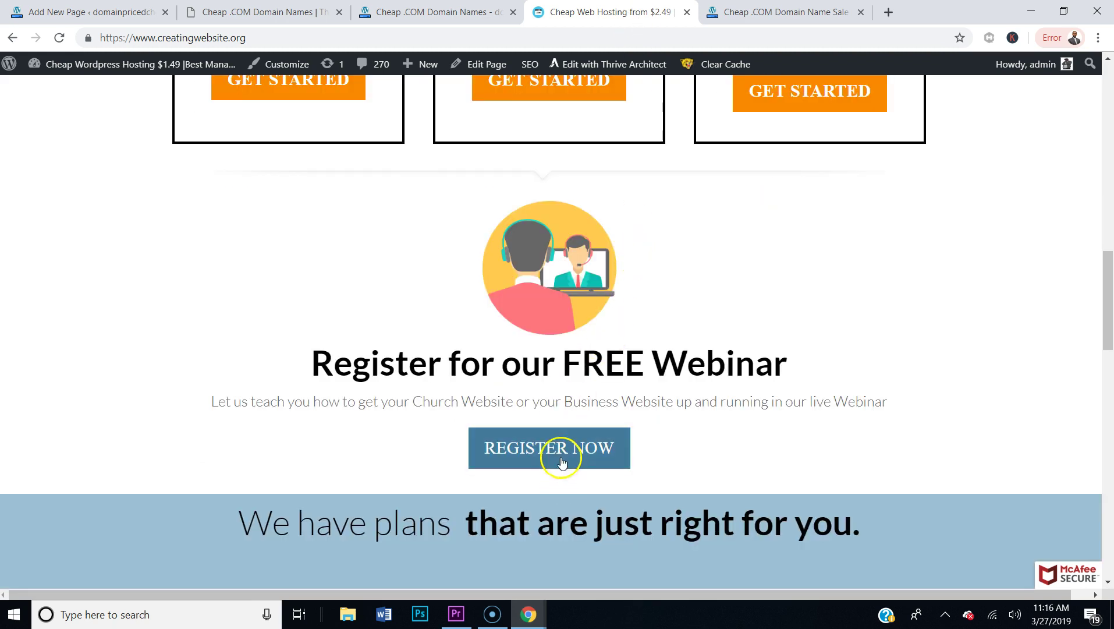
right_click(557, 435)
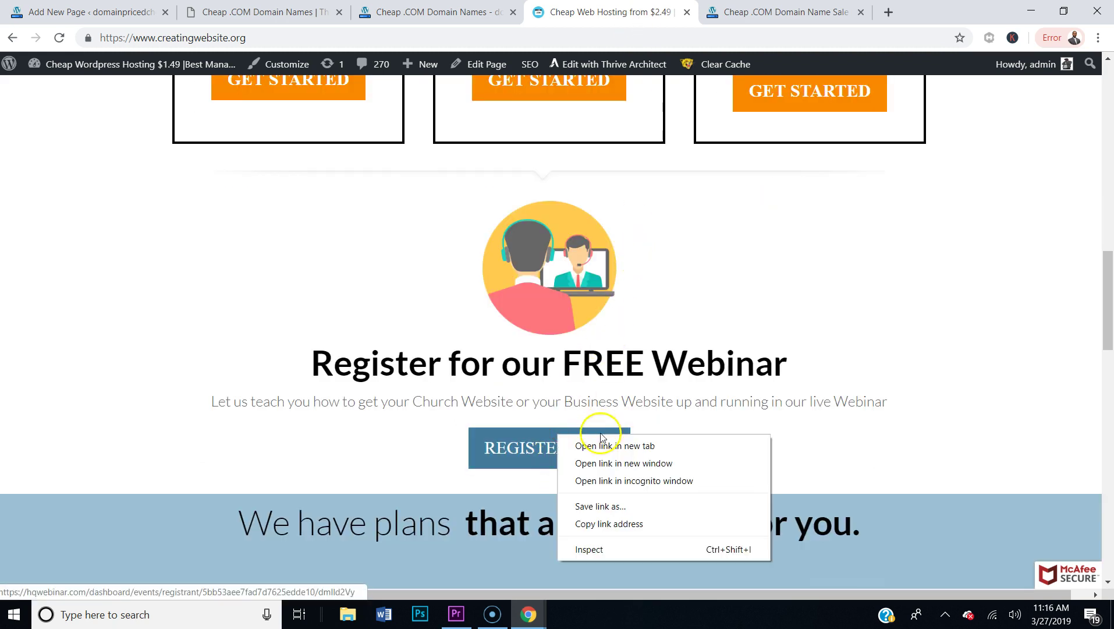
click(608, 523)
key(ctrl+2)
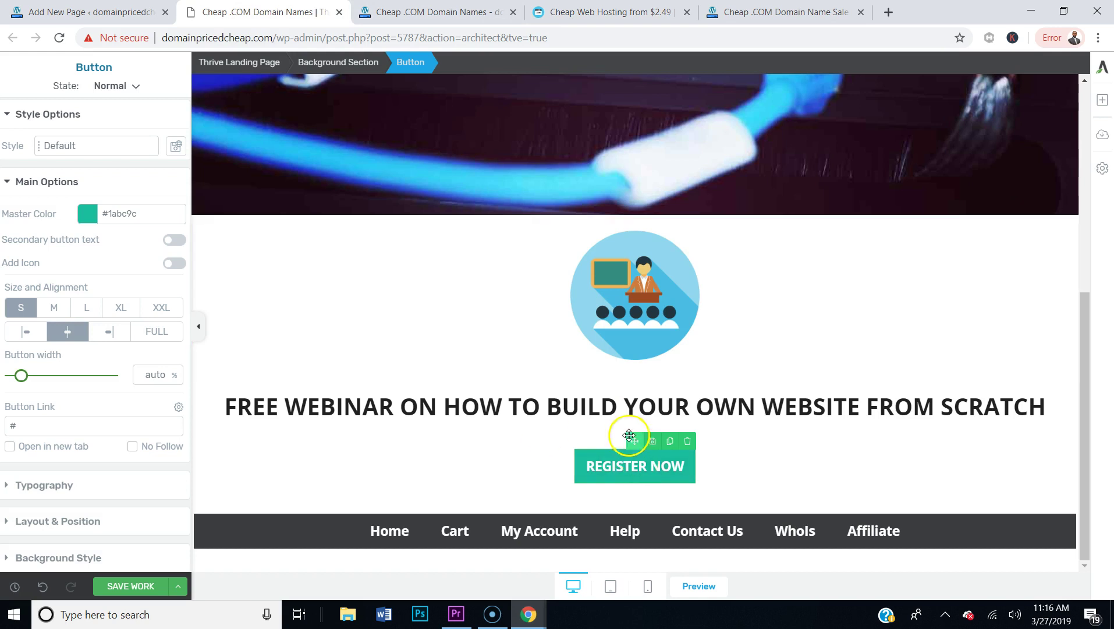
- Set the link of the REGISTER NOW button to the copied hqwebinar.com registration address
click(579, 483)
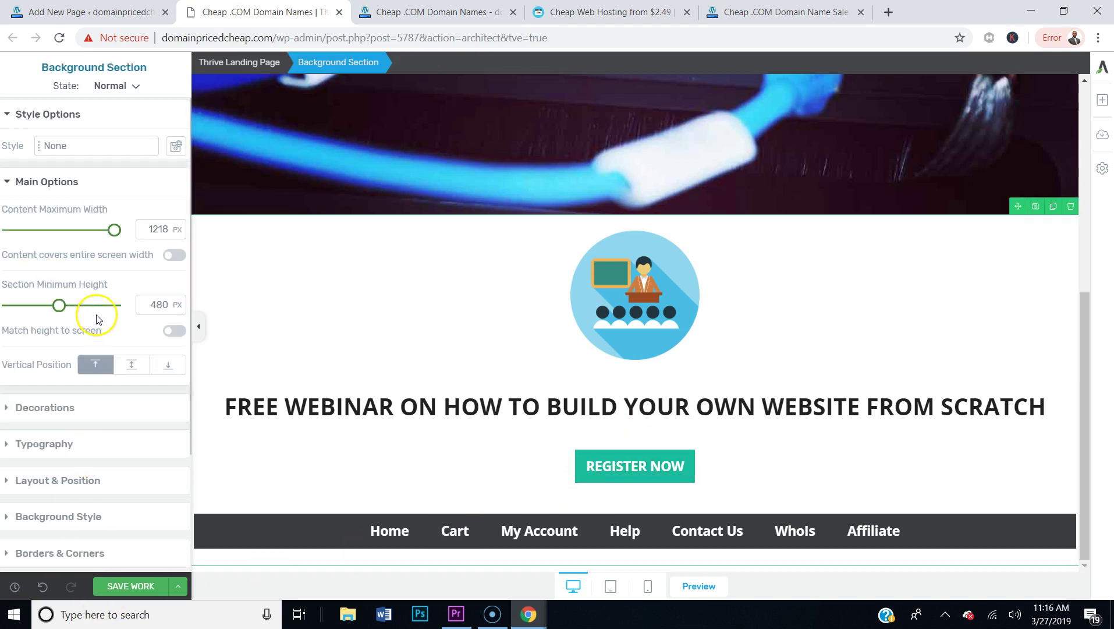
click(584, 457)
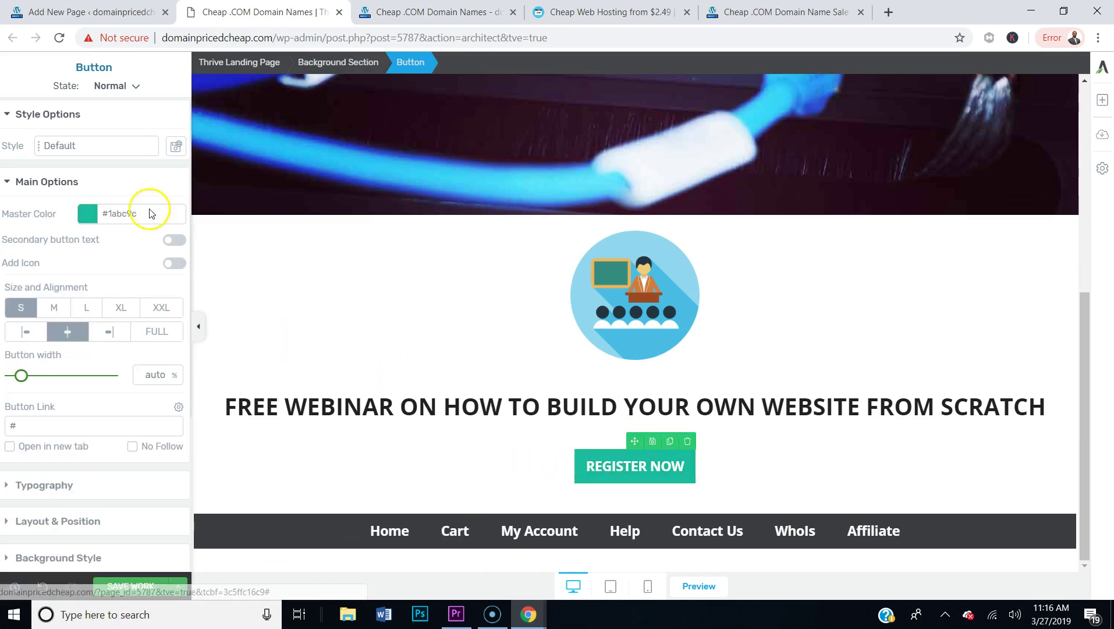
click(50, 182)
click(51, 183)
drag(32, 429, 7, 422)
key(ctrl+v)
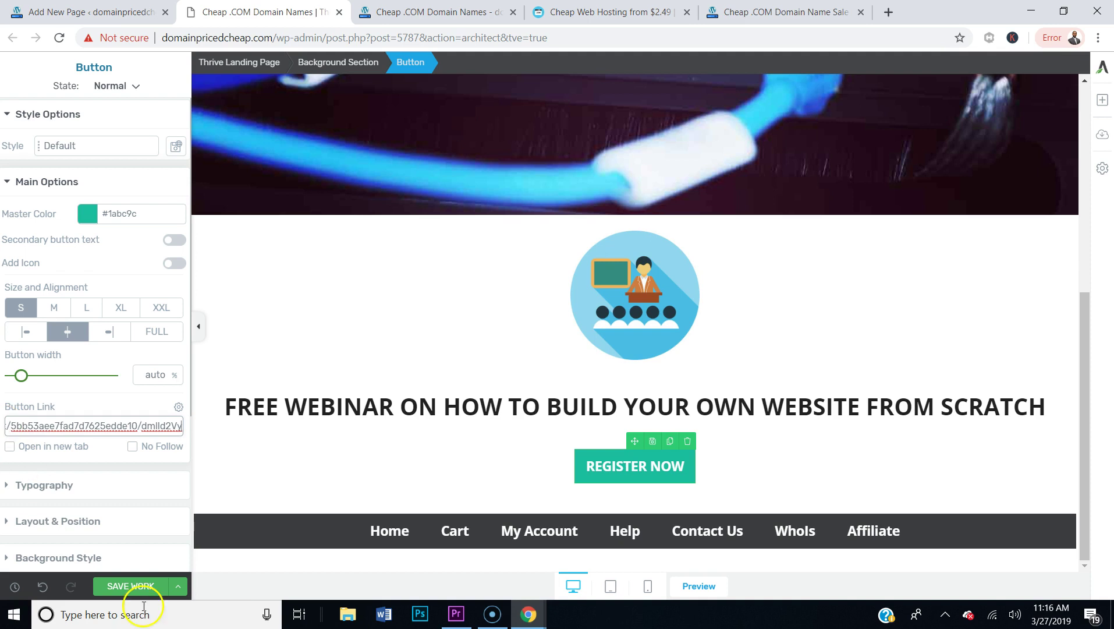
- Save the page and preview the free webinar section with the class image and REGISTER NOW button
click(140, 588)
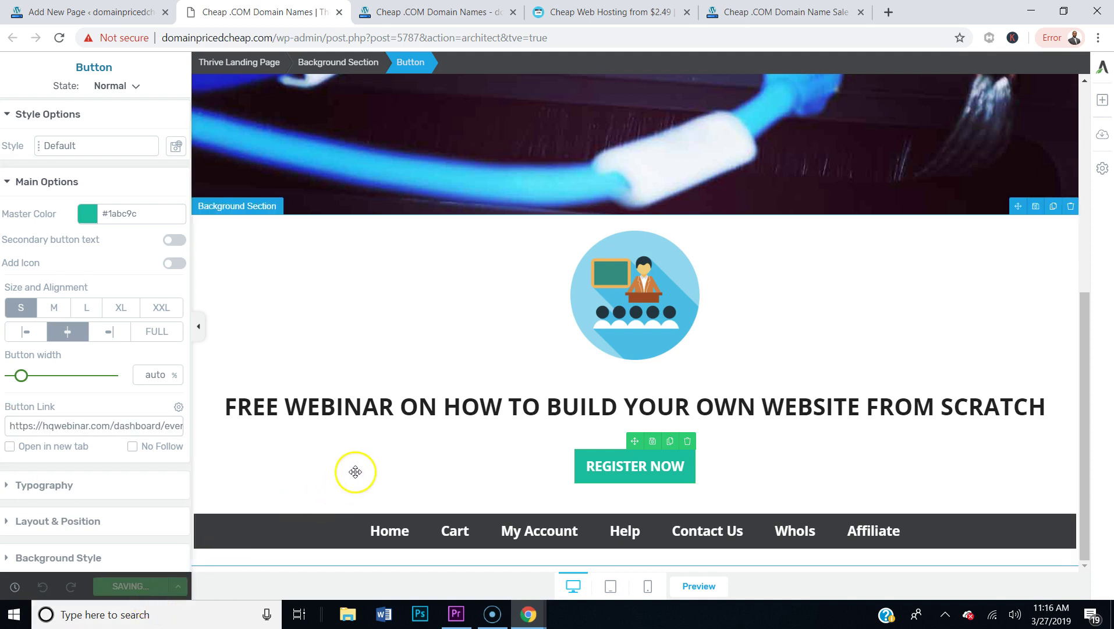
click(698, 586)
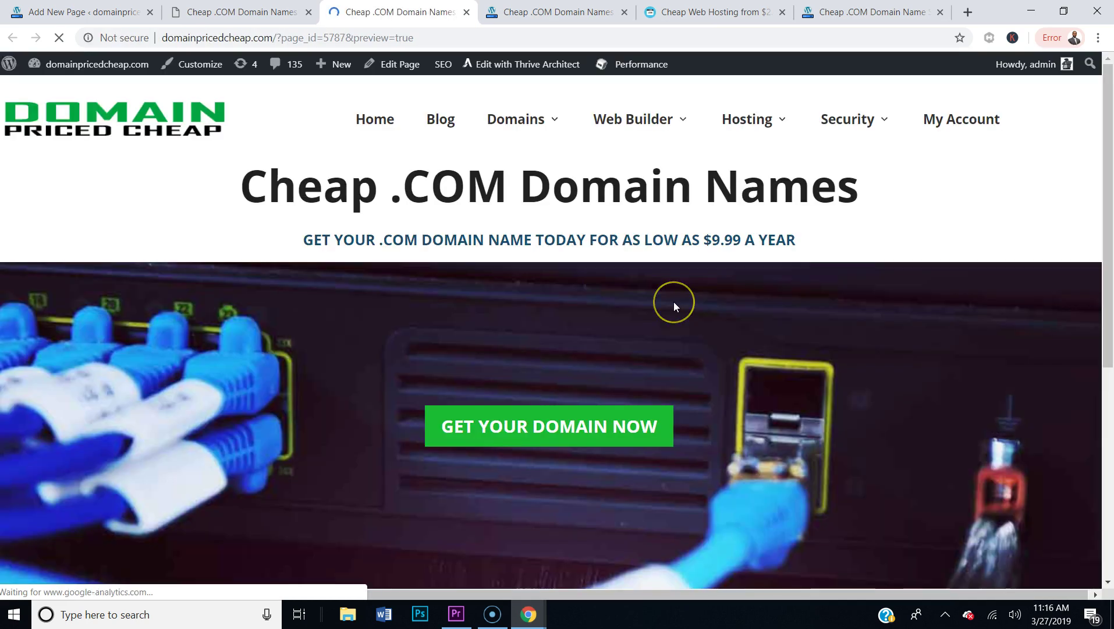
scroll(663, 272, down, 6)
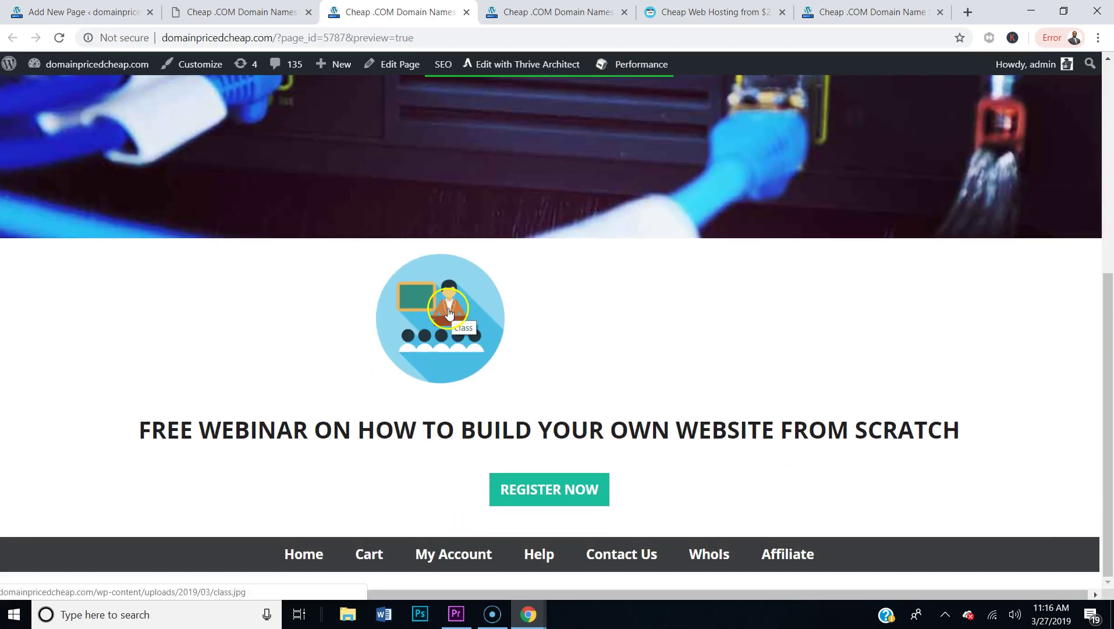
- Set the typography alignment of the content box holding the class image to centre
click(245, 11)
click(638, 338)
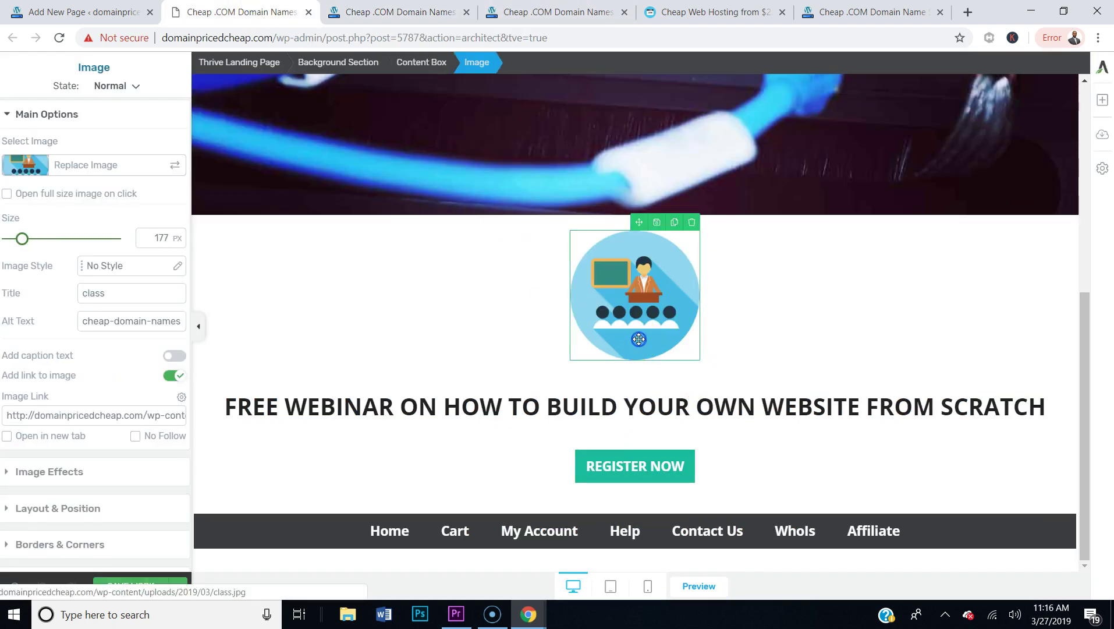
click(47, 115)
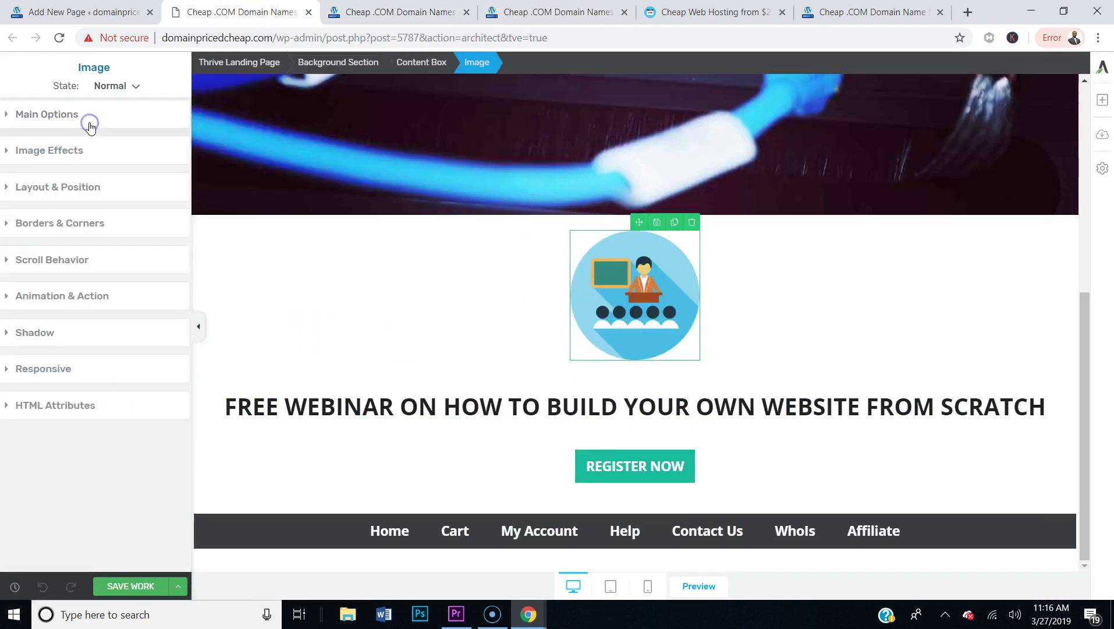
click(412, 64)
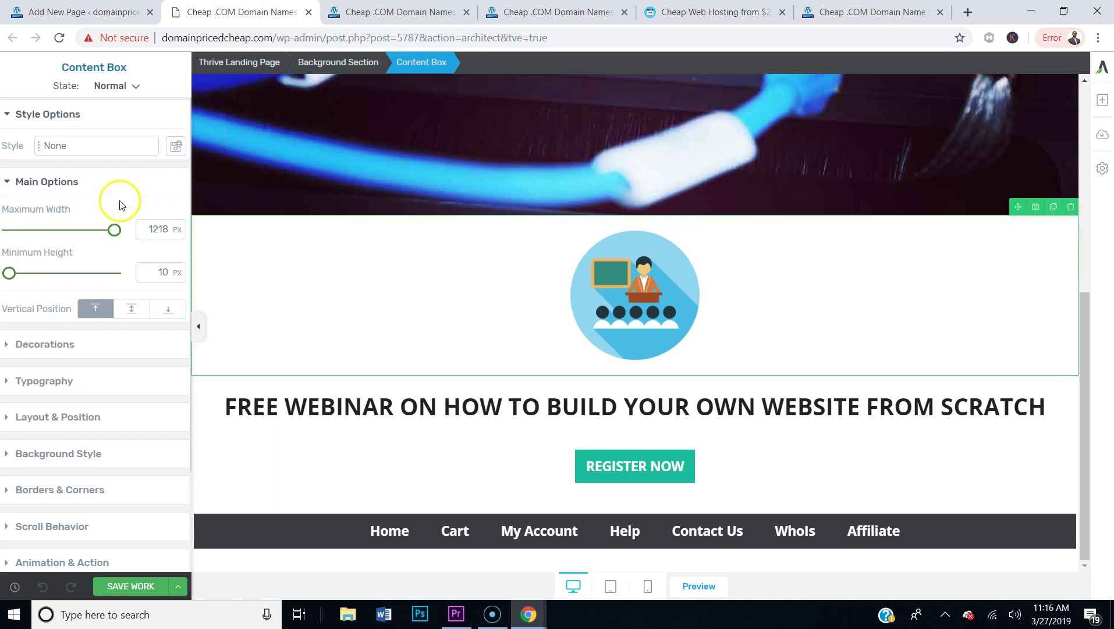
click(74, 192)
click(59, 252)
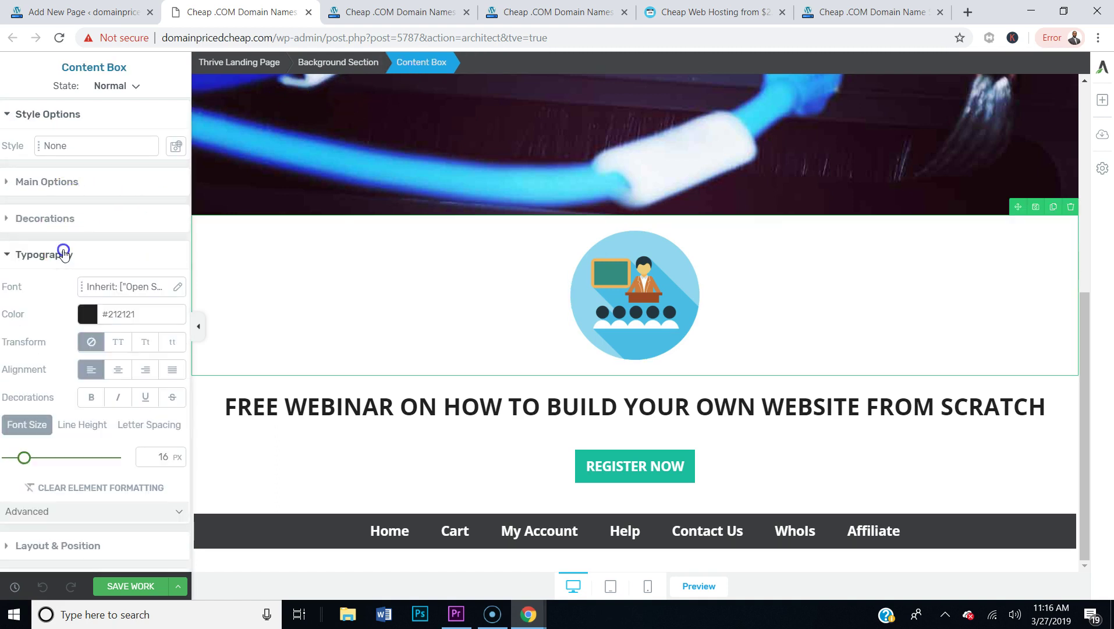
click(123, 371)
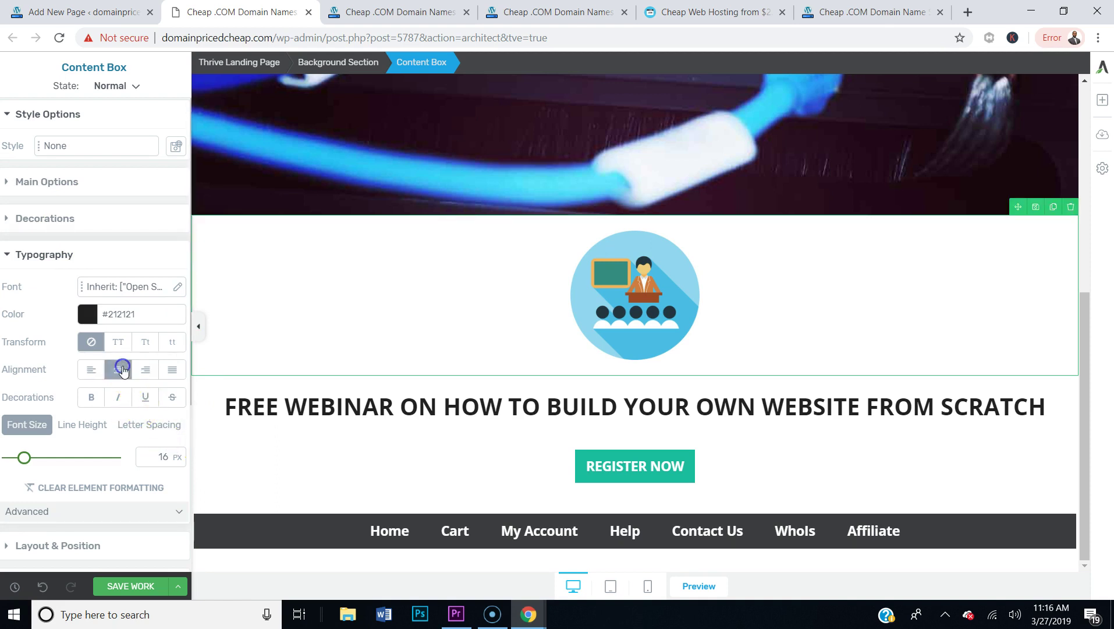
- Save the centred content box and check the whole page in a new preview
click(131, 585)
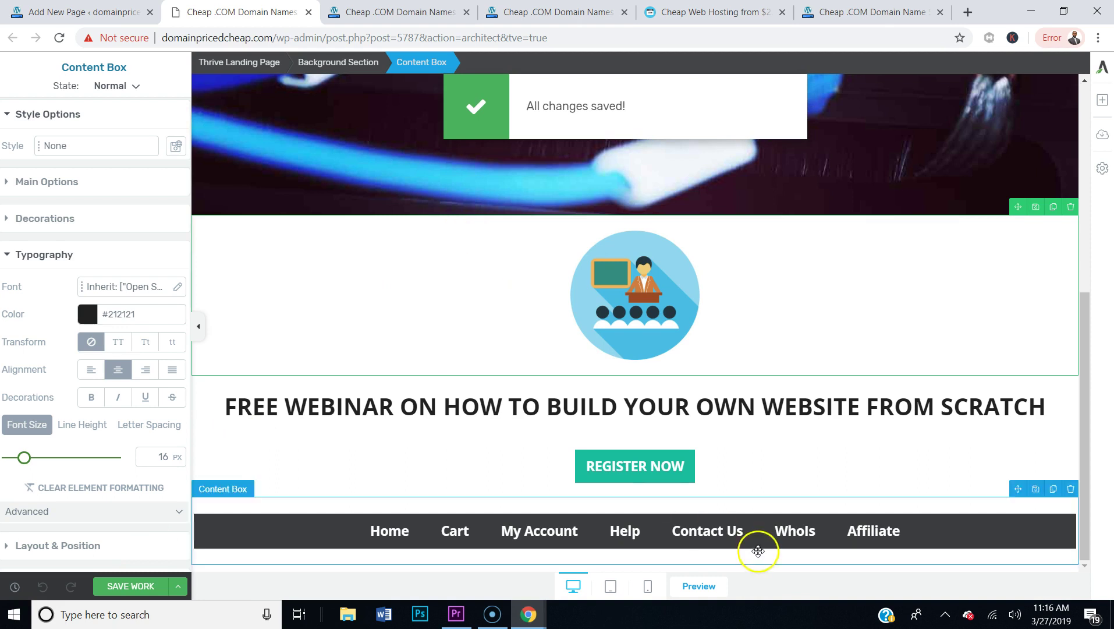
click(701, 586)
scroll(686, 250, down, 6)
scroll(688, 252, up, 10)
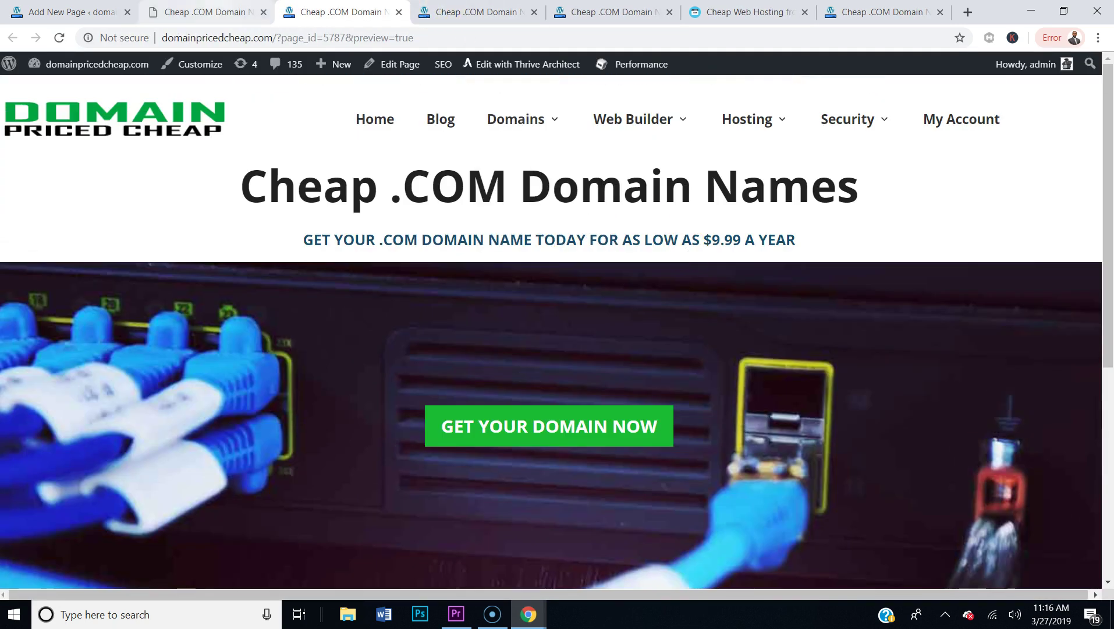
- Limit the content box around the class image to a maximum width of 241 px and align the box to the centre
click(201, 11)
click(623, 315)
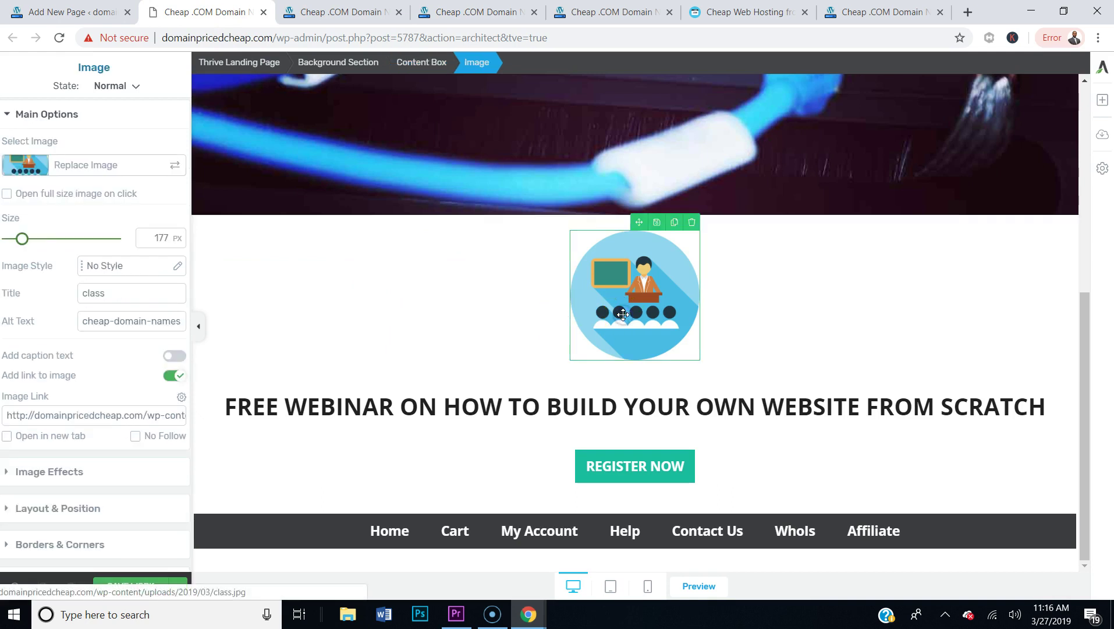
click(455, 313)
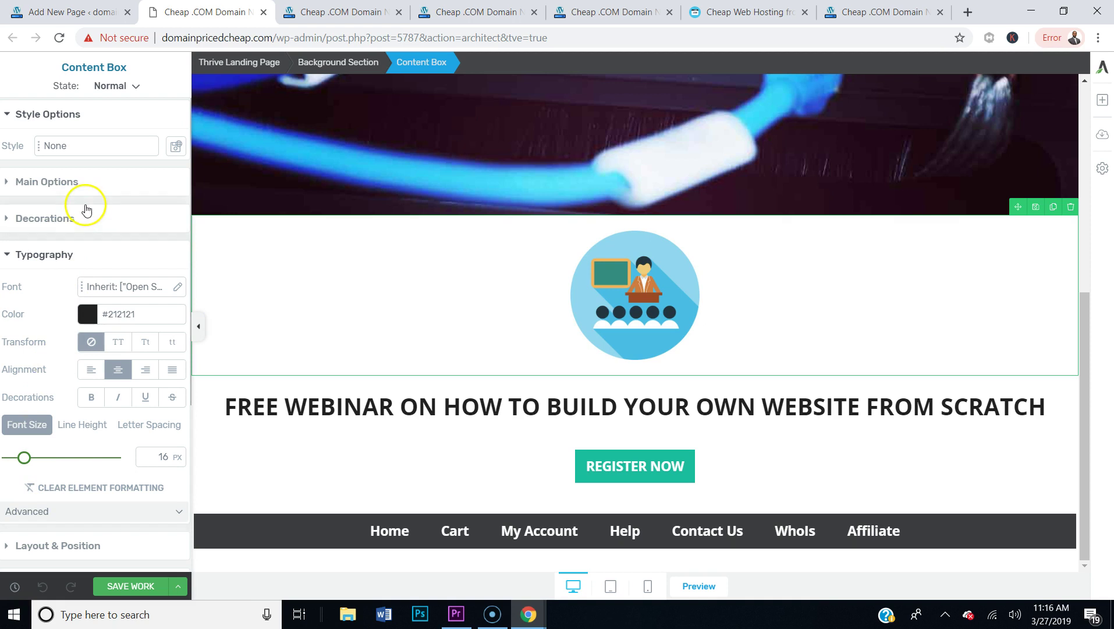
click(46, 181)
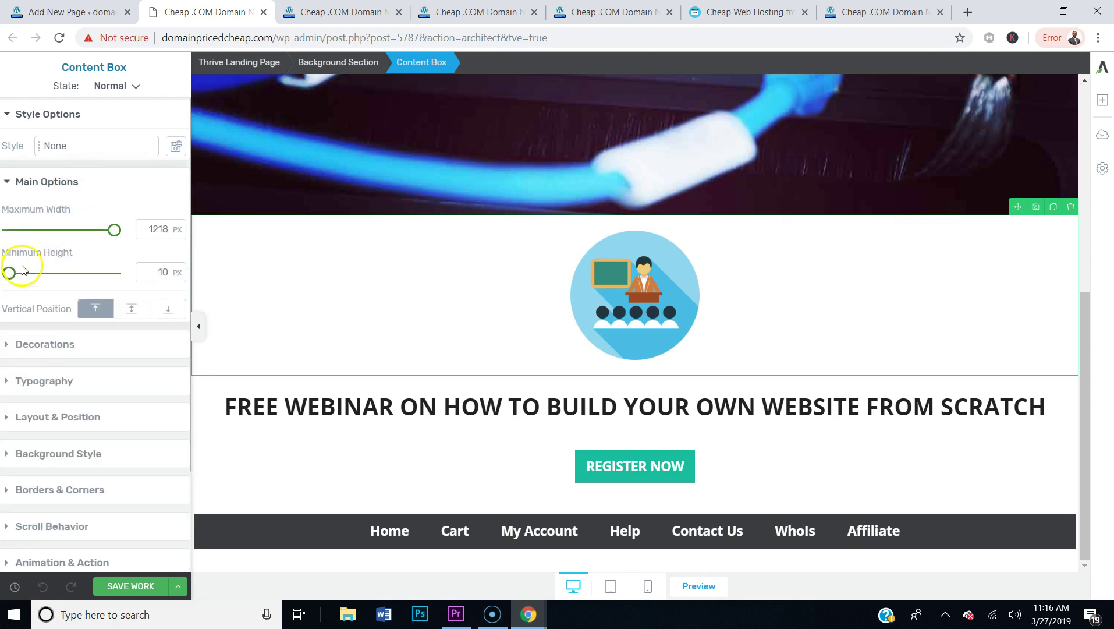
drag(111, 232, 22, 231)
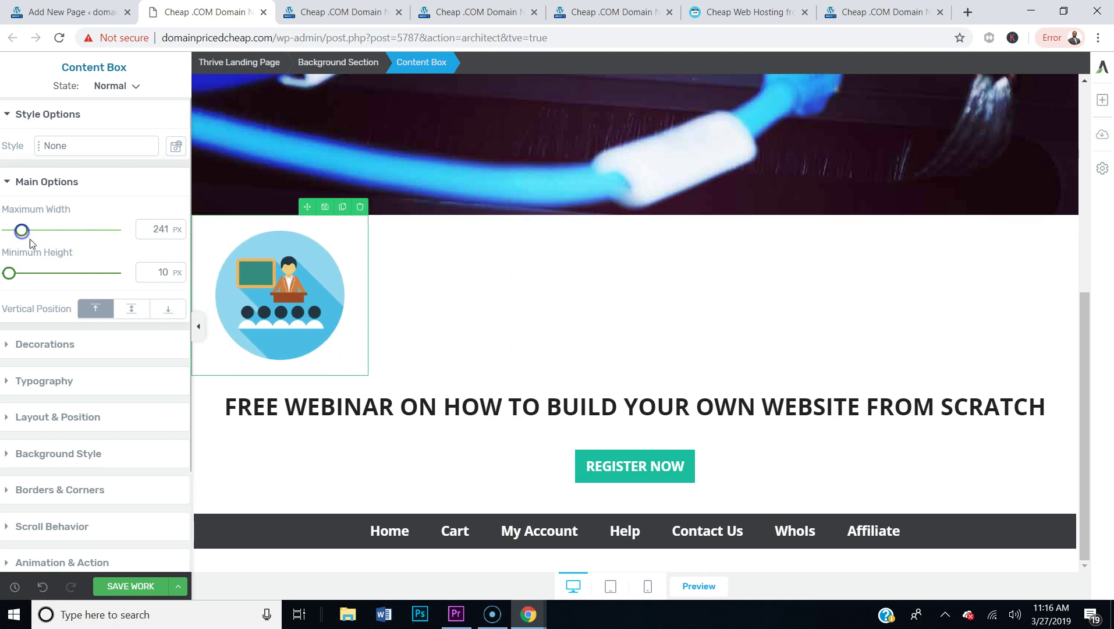
click(76, 185)
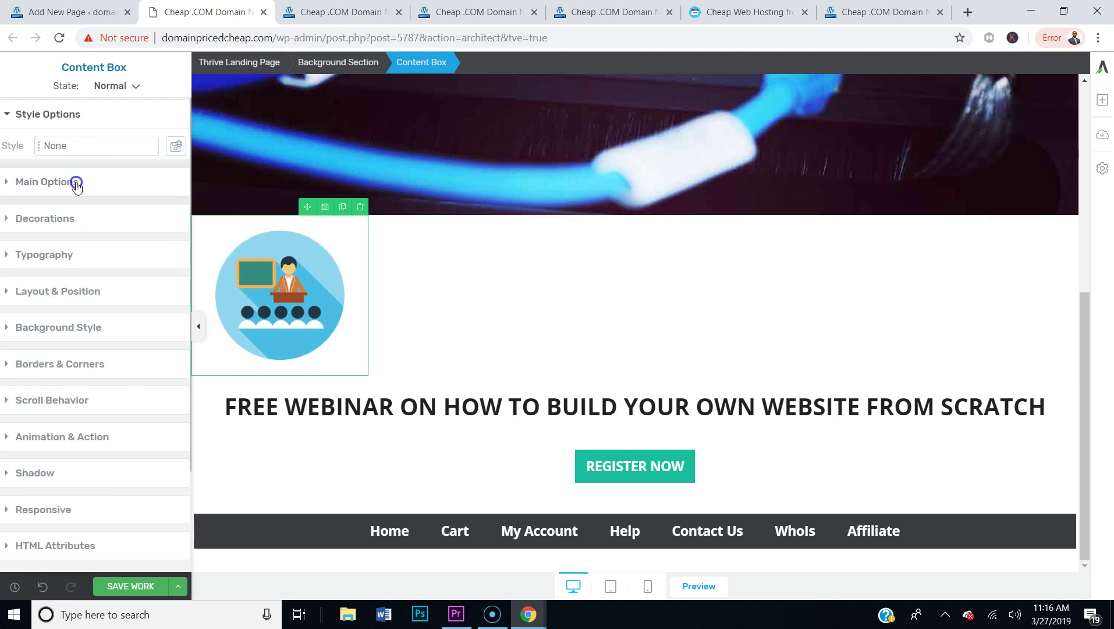
click(99, 283)
scroll(126, 460, down, 2)
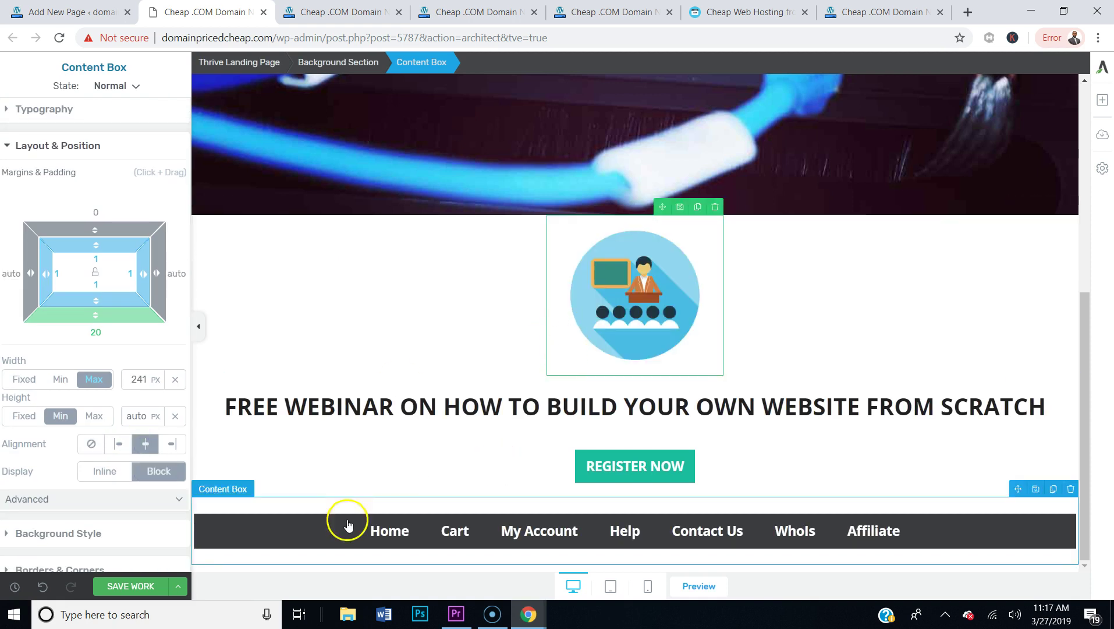
- Save the resized content box and review the whole landing page in a new preview
click(152, 586)
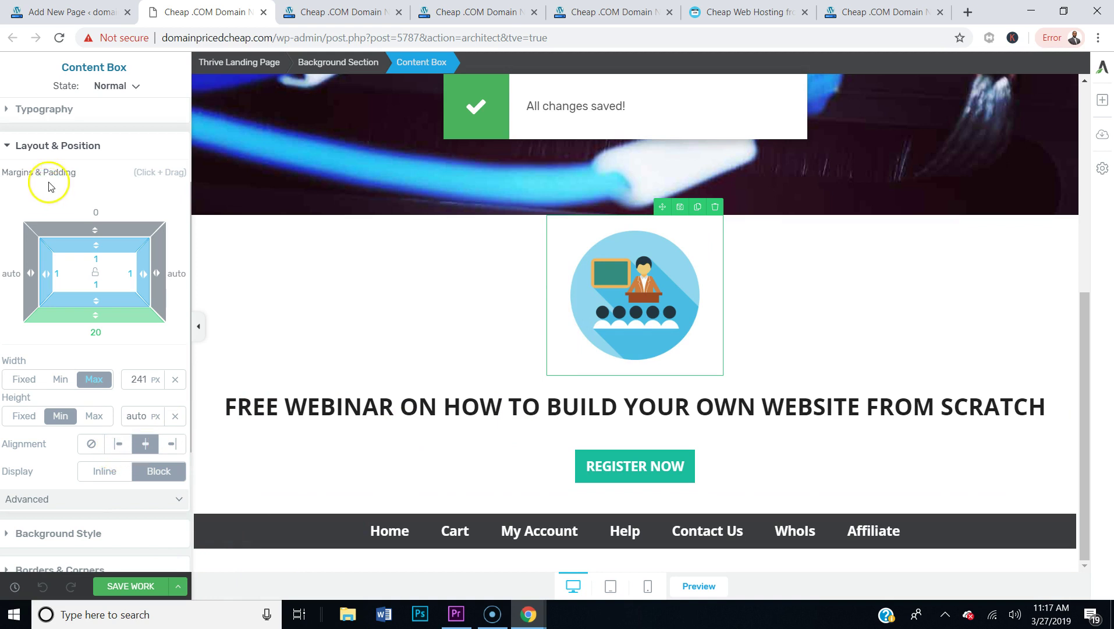
click(131, 586)
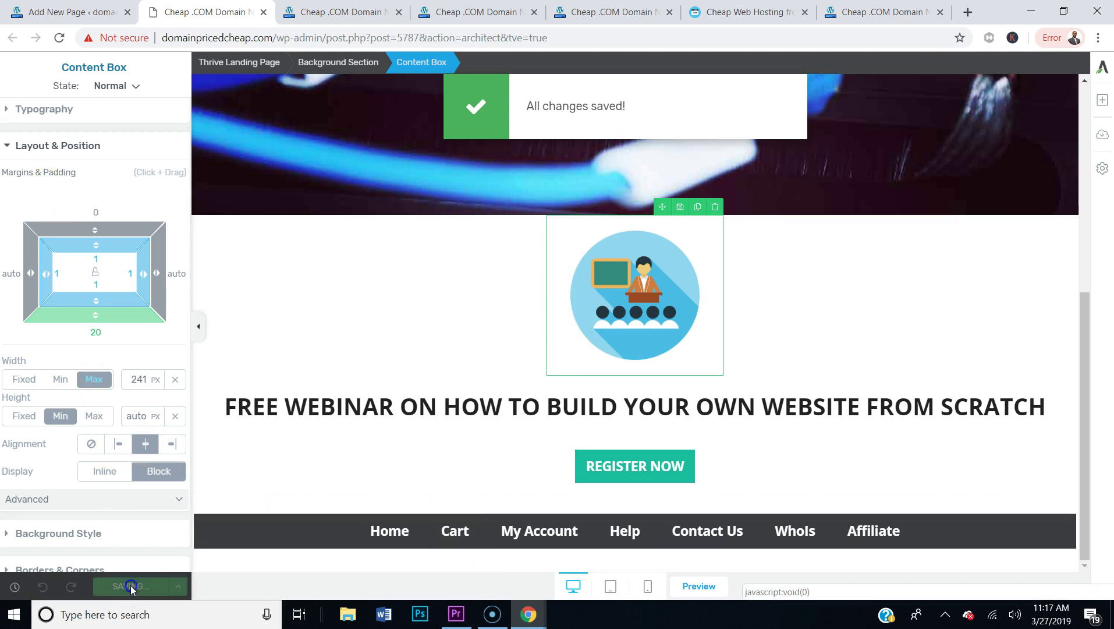
click(698, 587)
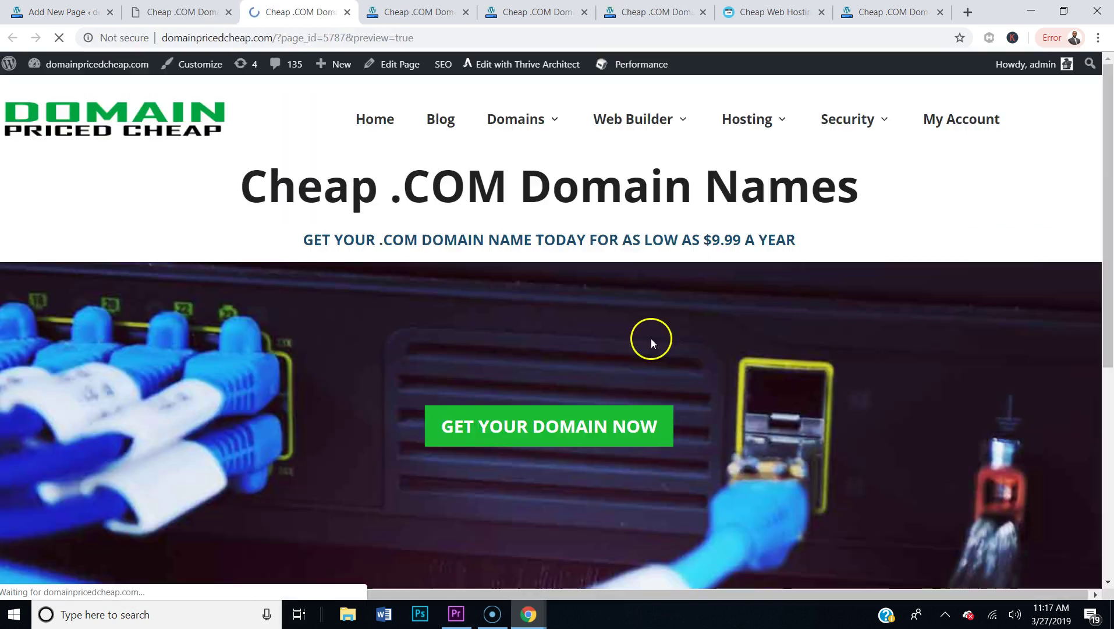
scroll(652, 334, down, 6)
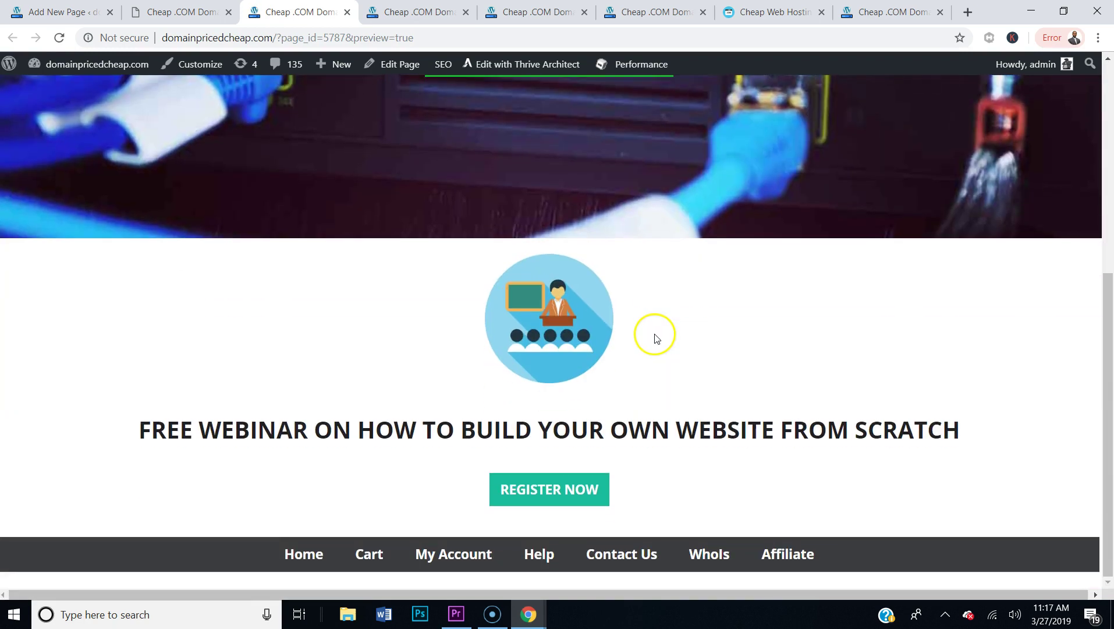
scroll(654, 338, up, 6)
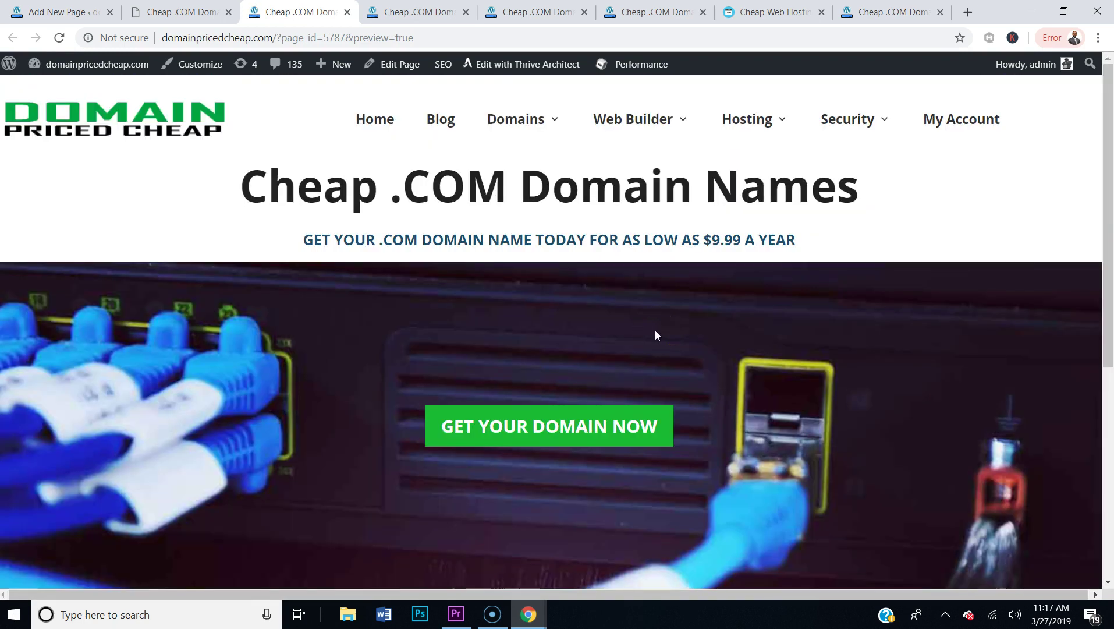